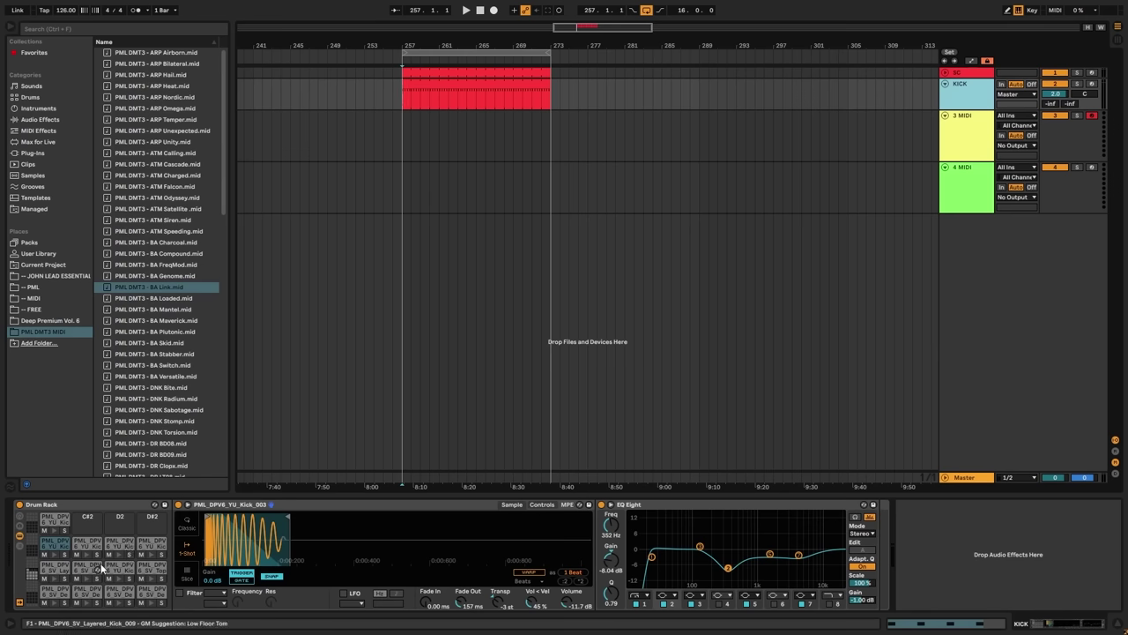
- Play the kick loop with the EQ Eight on the kick sample bypassed and re-enabled to compare the sound
key(space)
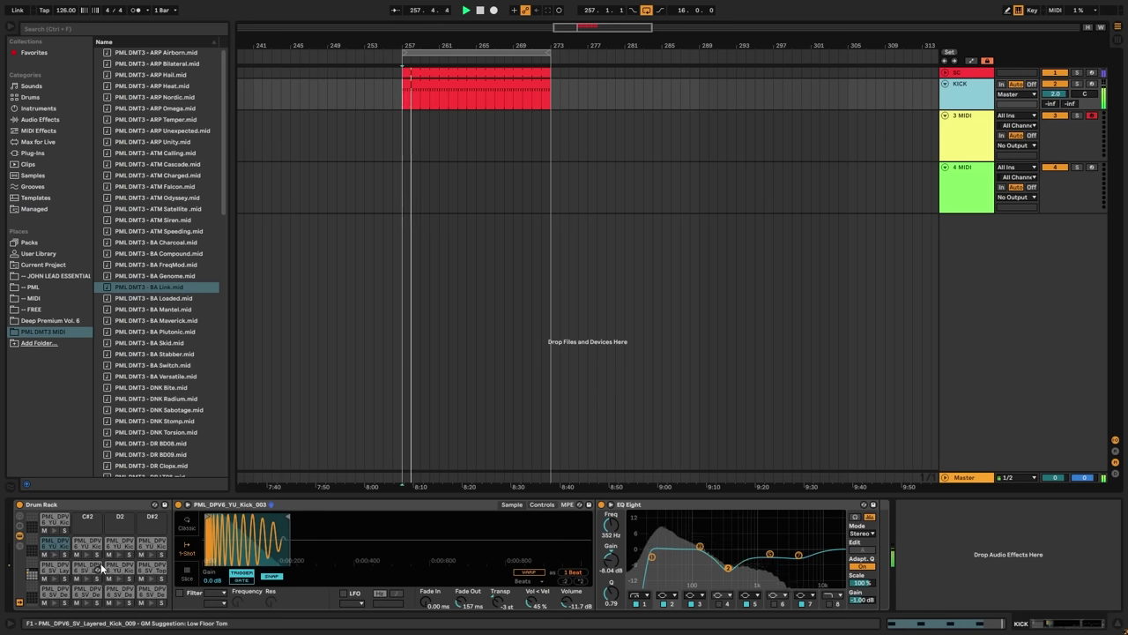
key(space)
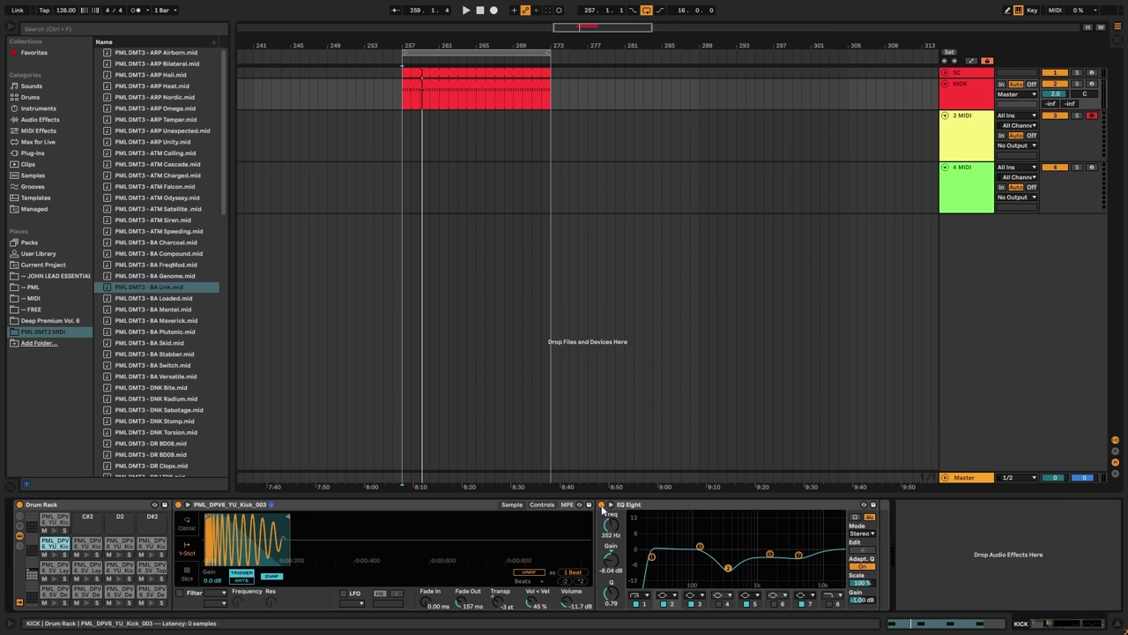
key(space)
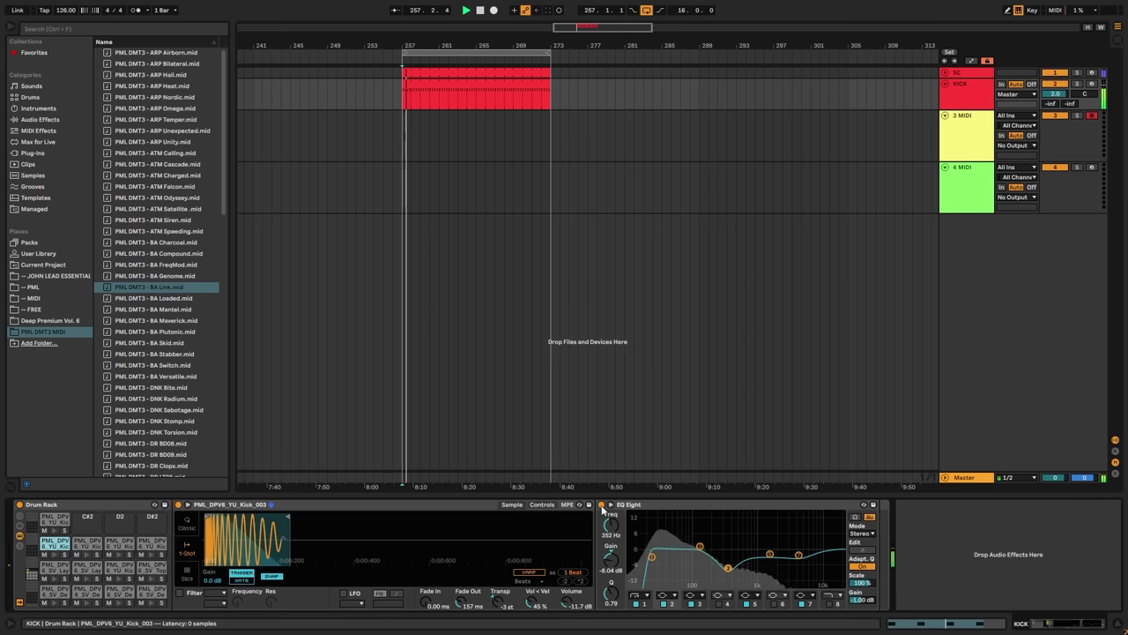
click(602, 505)
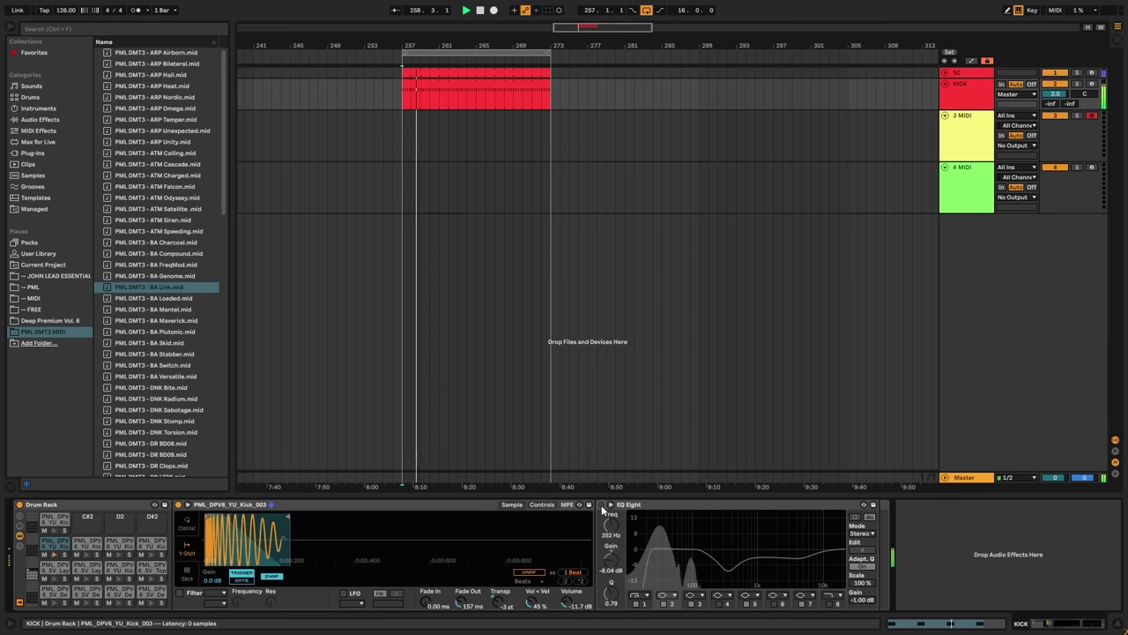
click(603, 505)
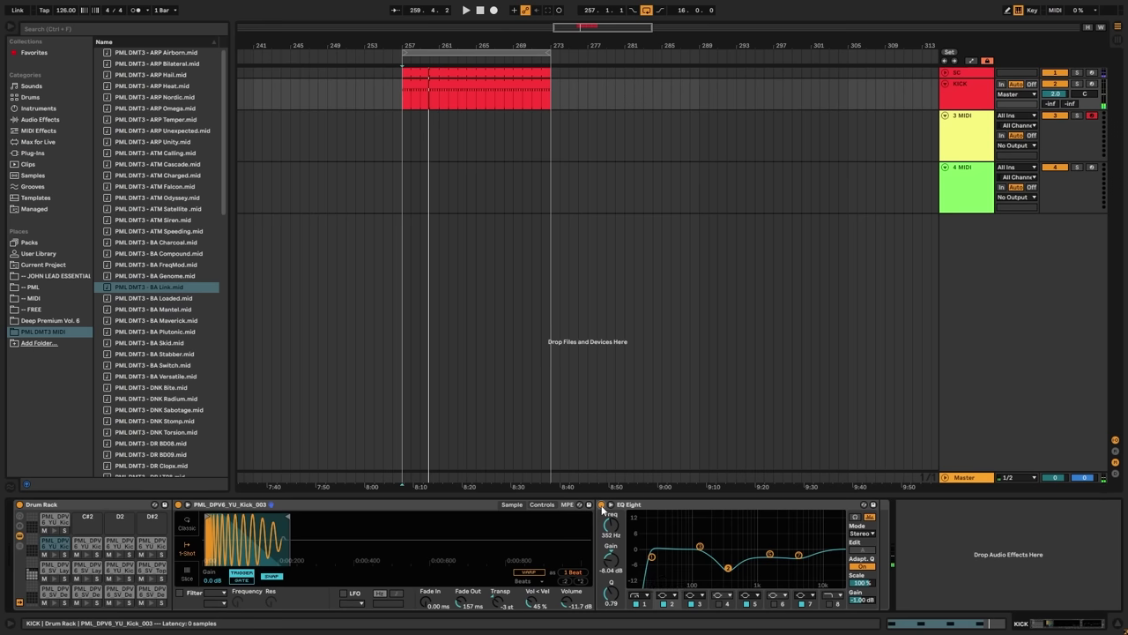
click(673, 505)
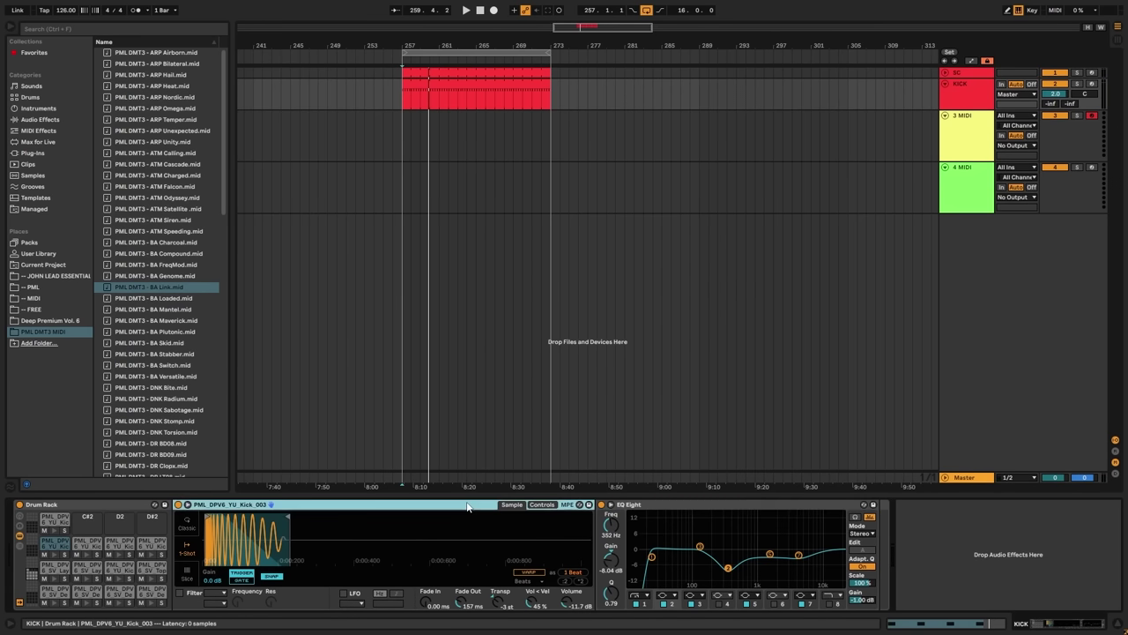
click(60, 544)
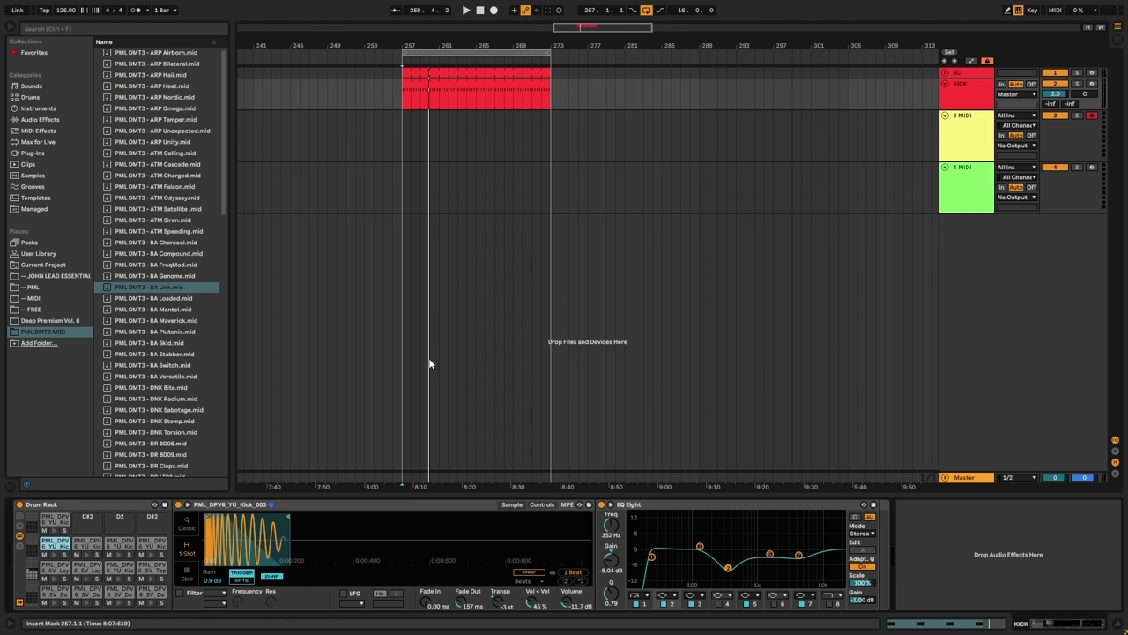
key(space)
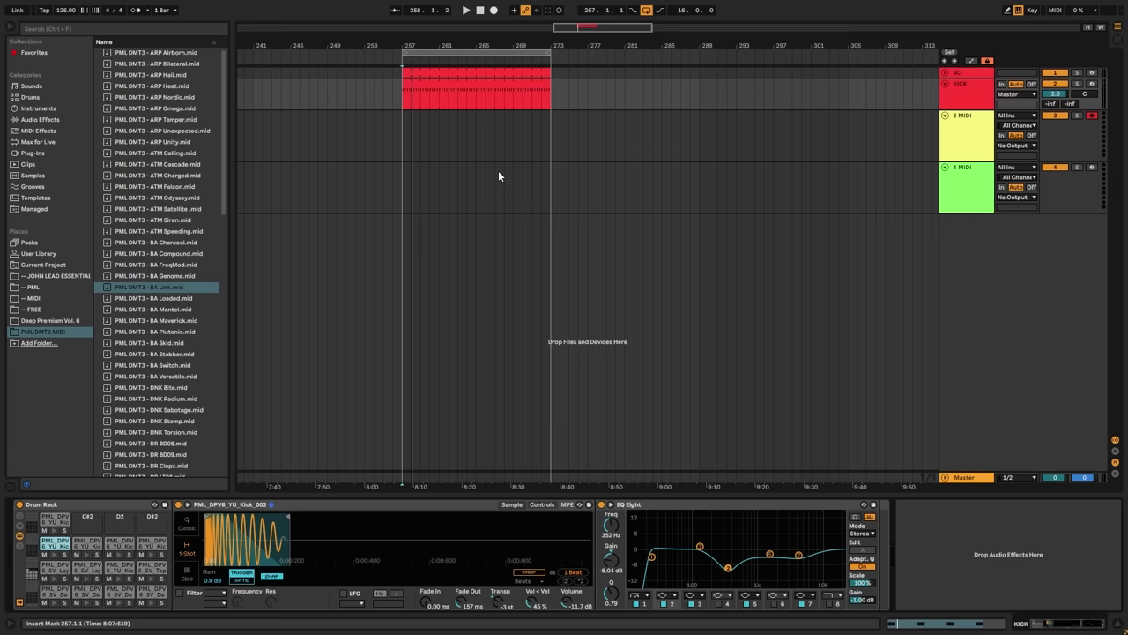
- Open the Diva synth on the third track and browse its user preset folder PML DMT3
click(954, 134)
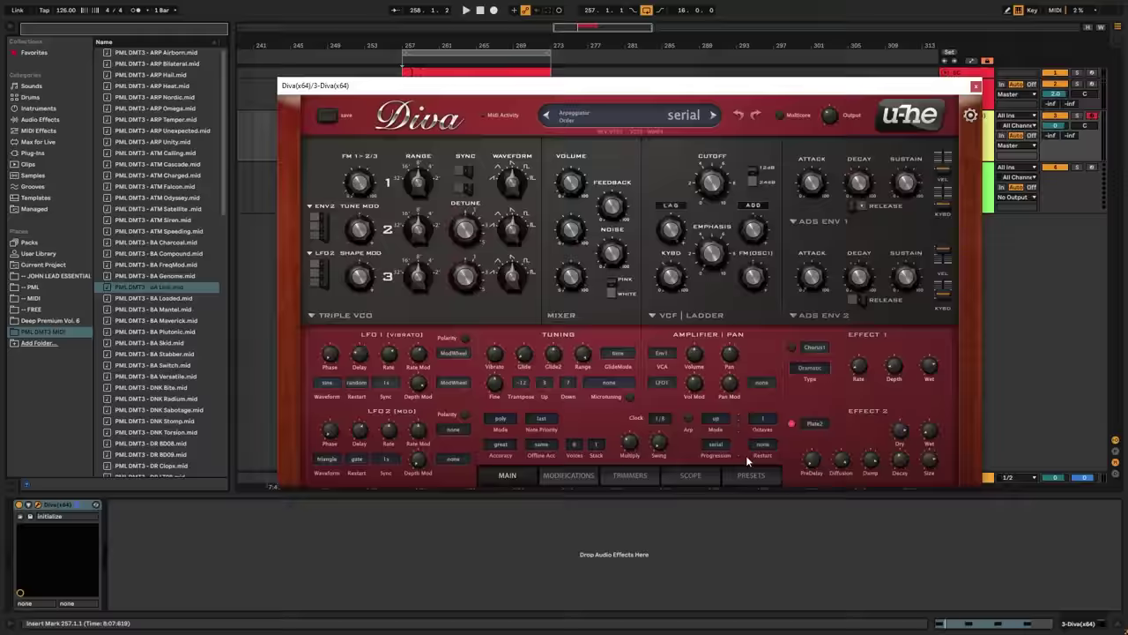
click(749, 470)
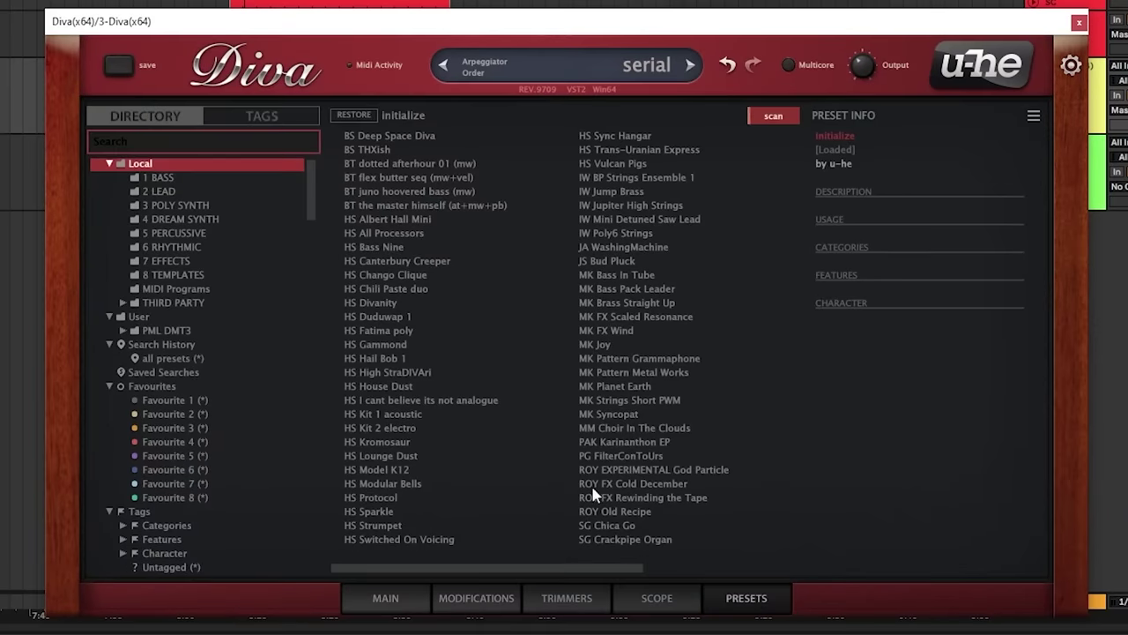
click(168, 332)
scroll(409, 246, up, 5)
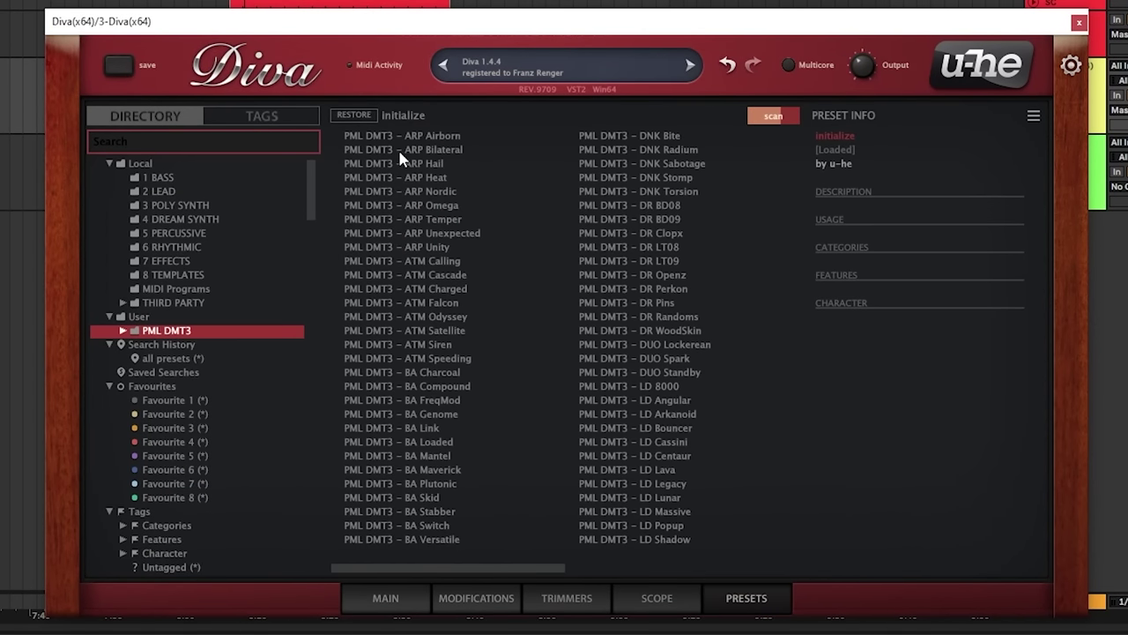
scroll(587, 288, down, 3)
scroll(587, 288, up, 3)
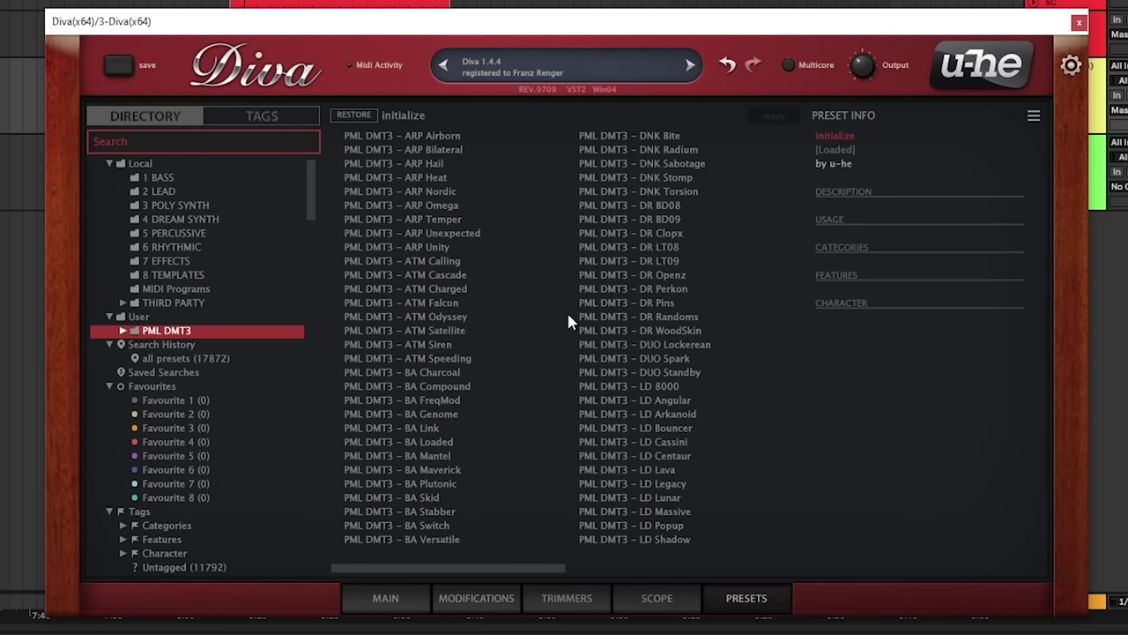
- Audition the bass presets from BA Charcoal to BA Loaded, load PML DMT3 - BA Link, and close the synth window
click(441, 373)
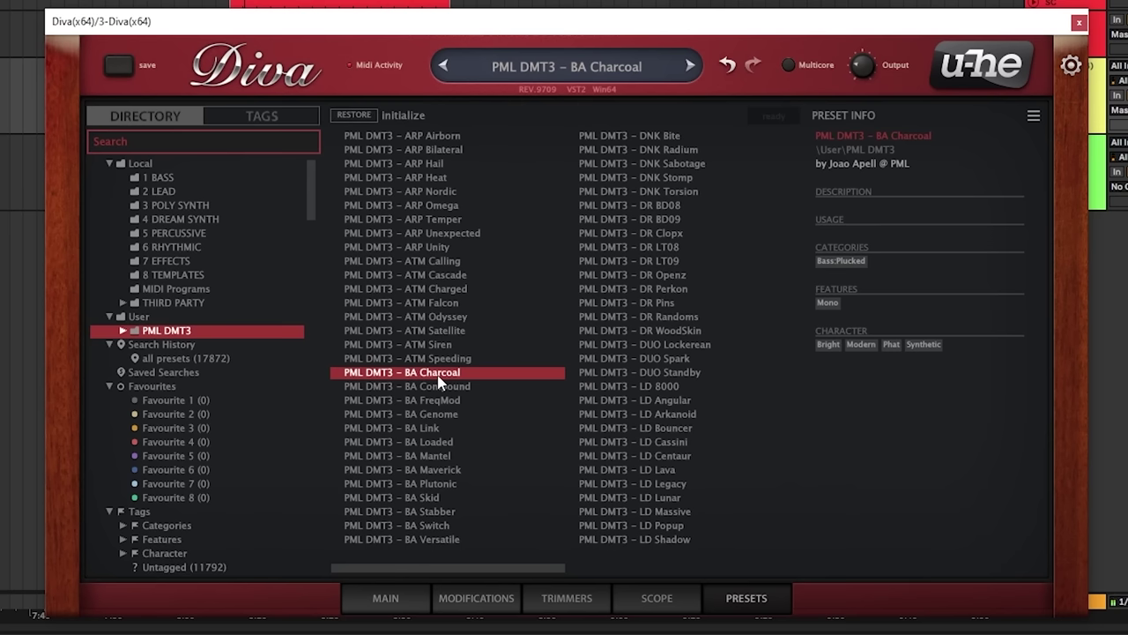
click(447, 389)
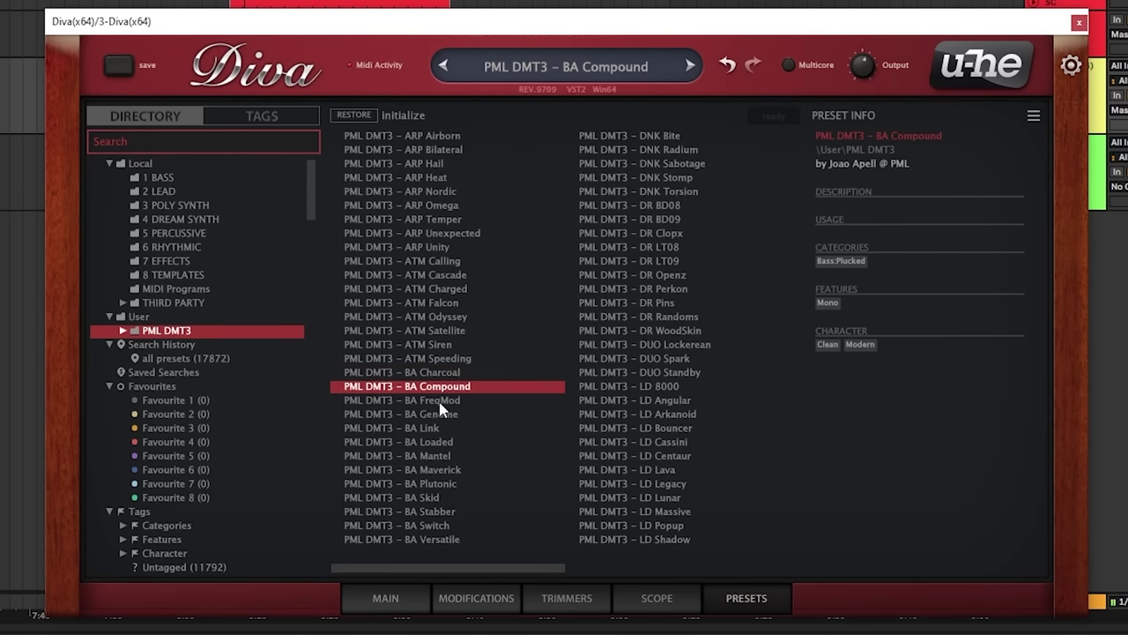
click(439, 402)
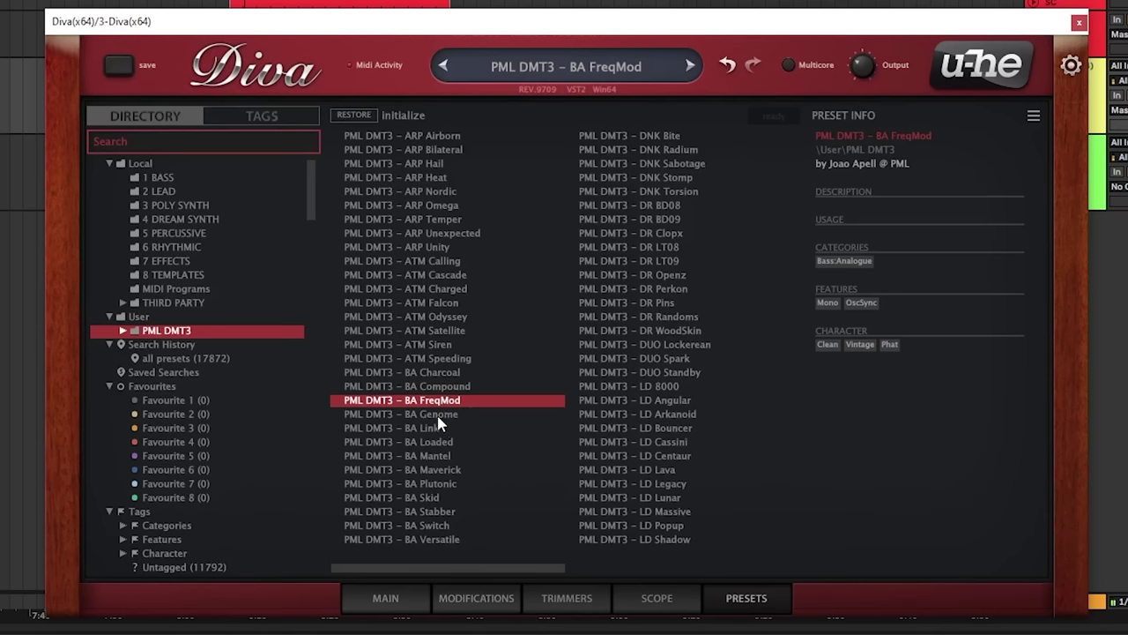
click(439, 414)
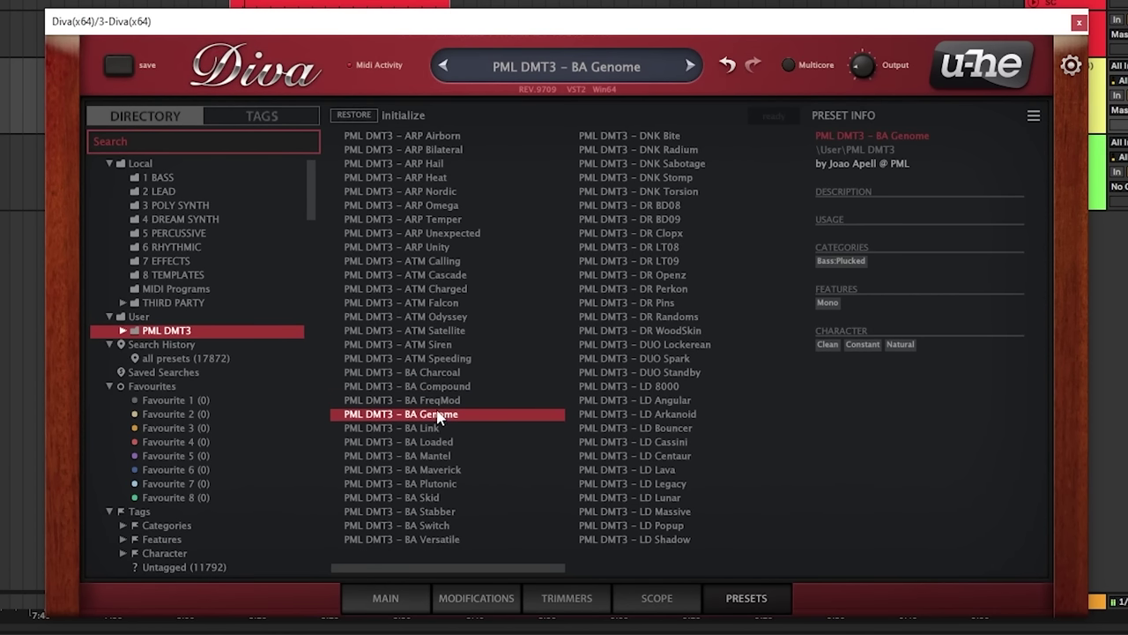
click(437, 431)
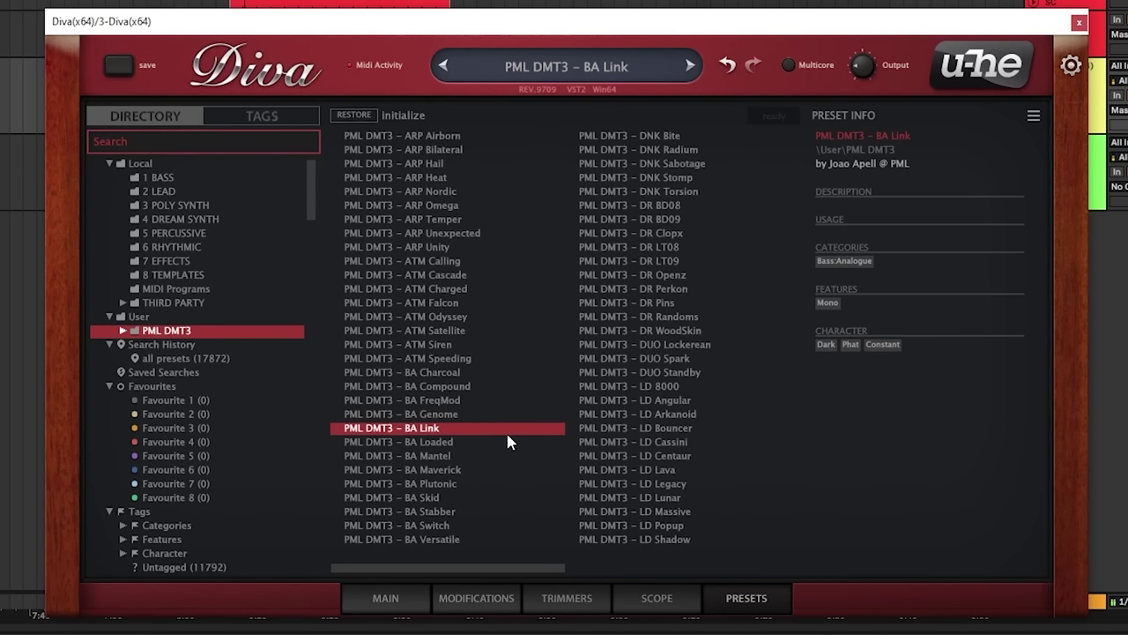
click(445, 442)
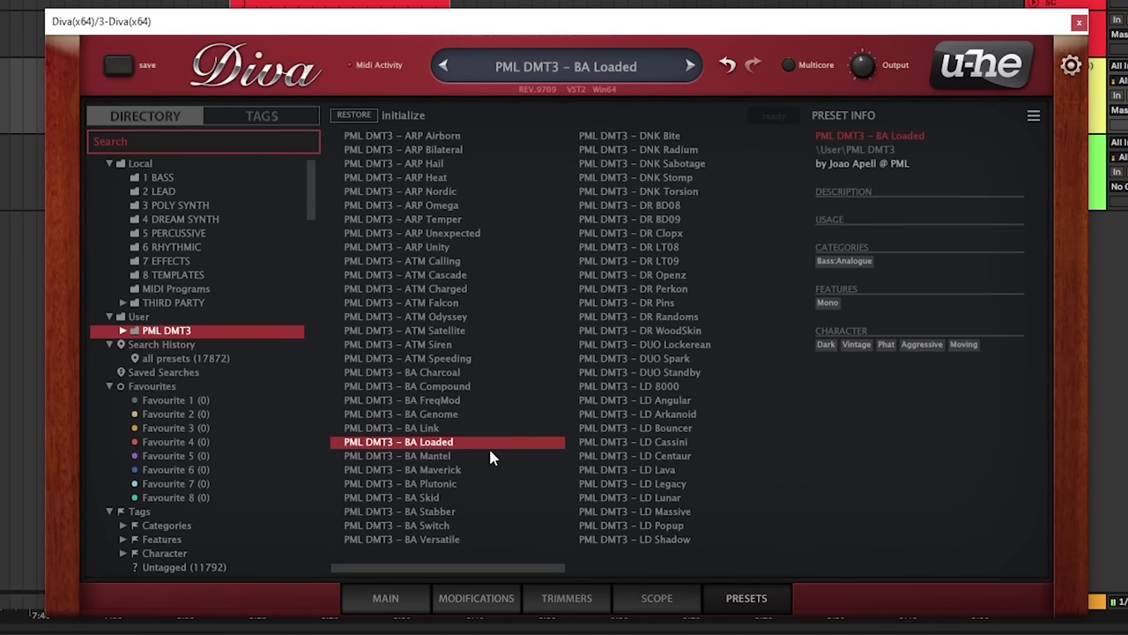
click(433, 431)
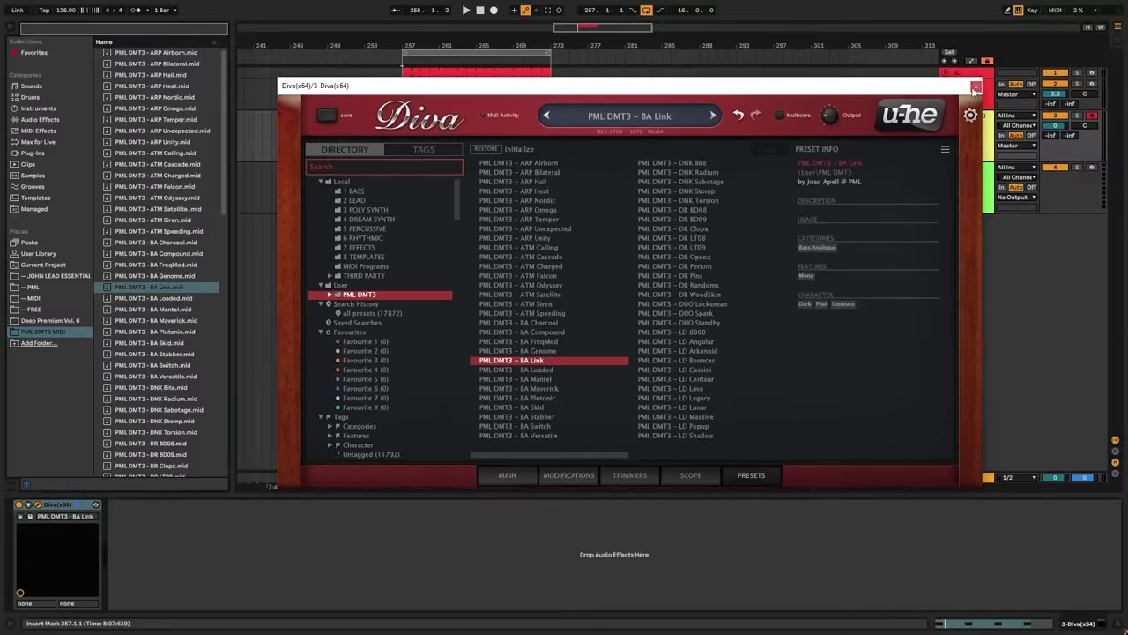
click(1058, 34)
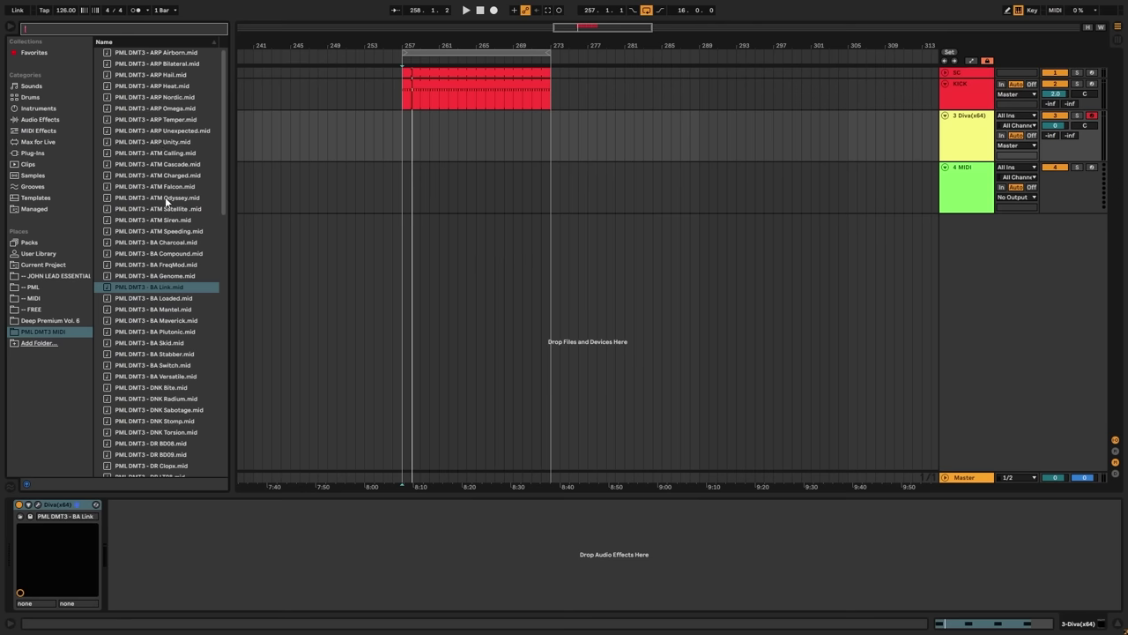
- Place the PML DMT3 - BA Link MIDI file on the Diva track at bar 257, extend it to bar 273, and play its notes
drag(154, 287, 403, 118)
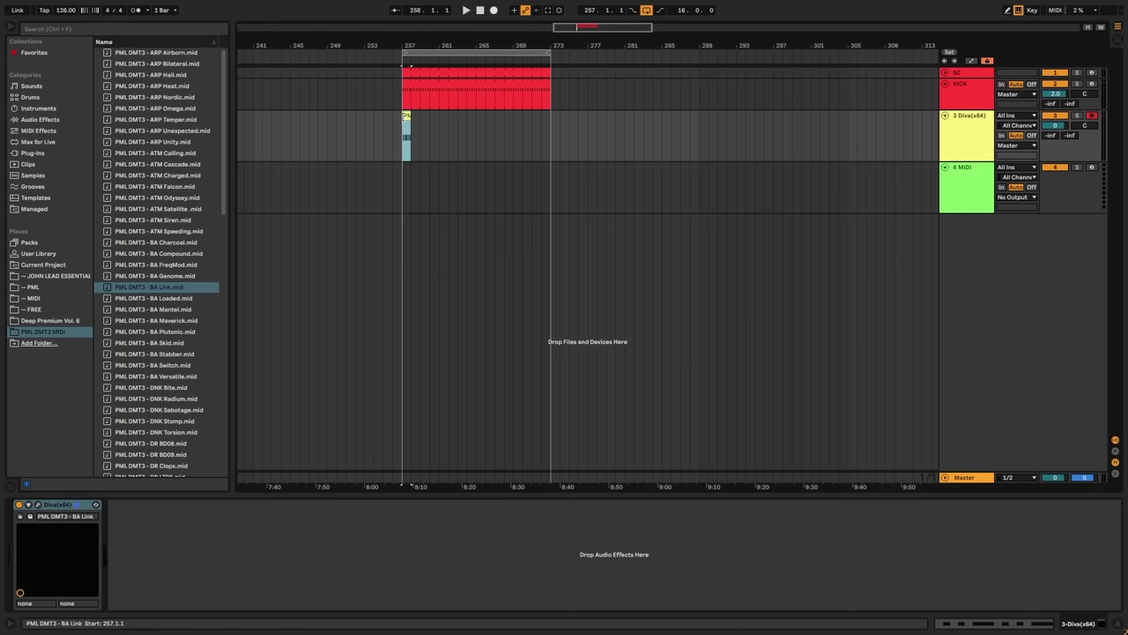
drag(531, 129, 549, 132)
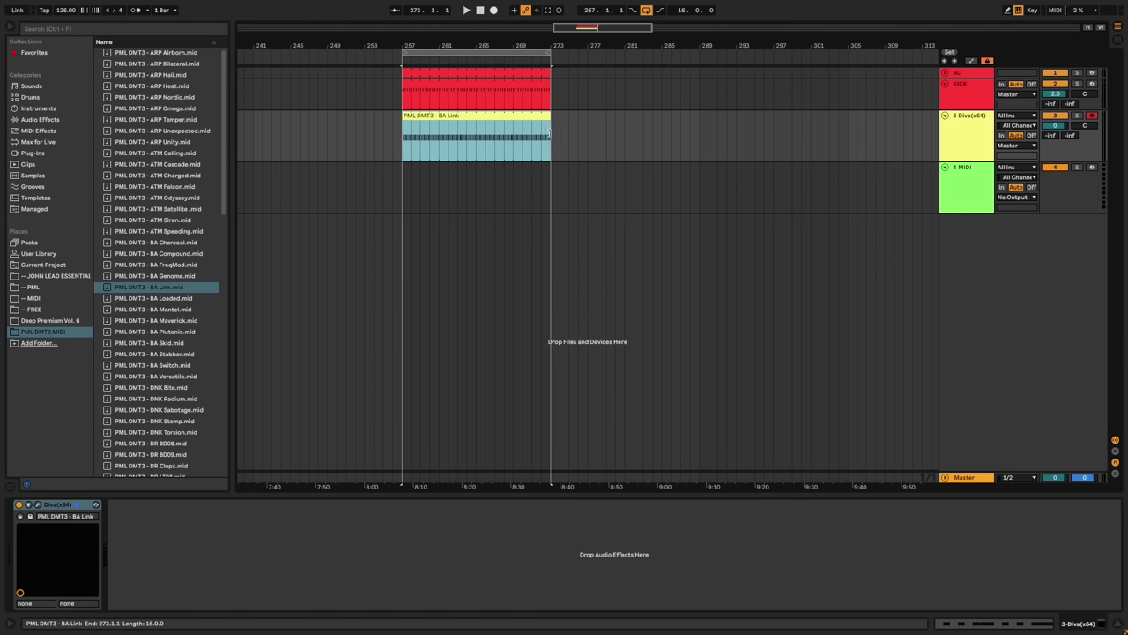
double_click(474, 115)
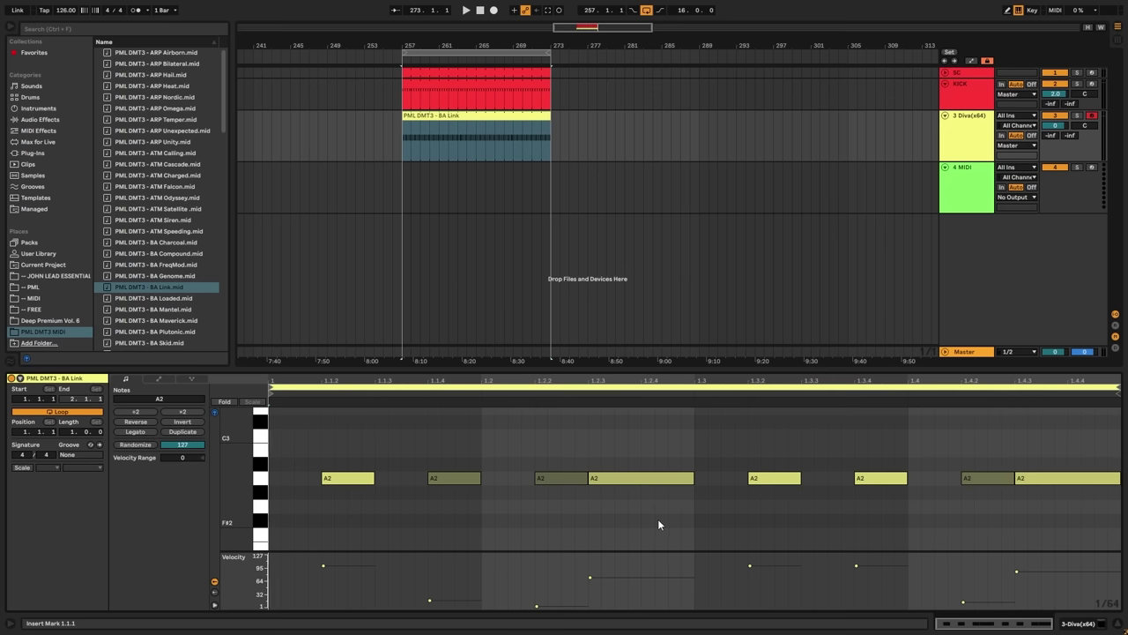
key(space)
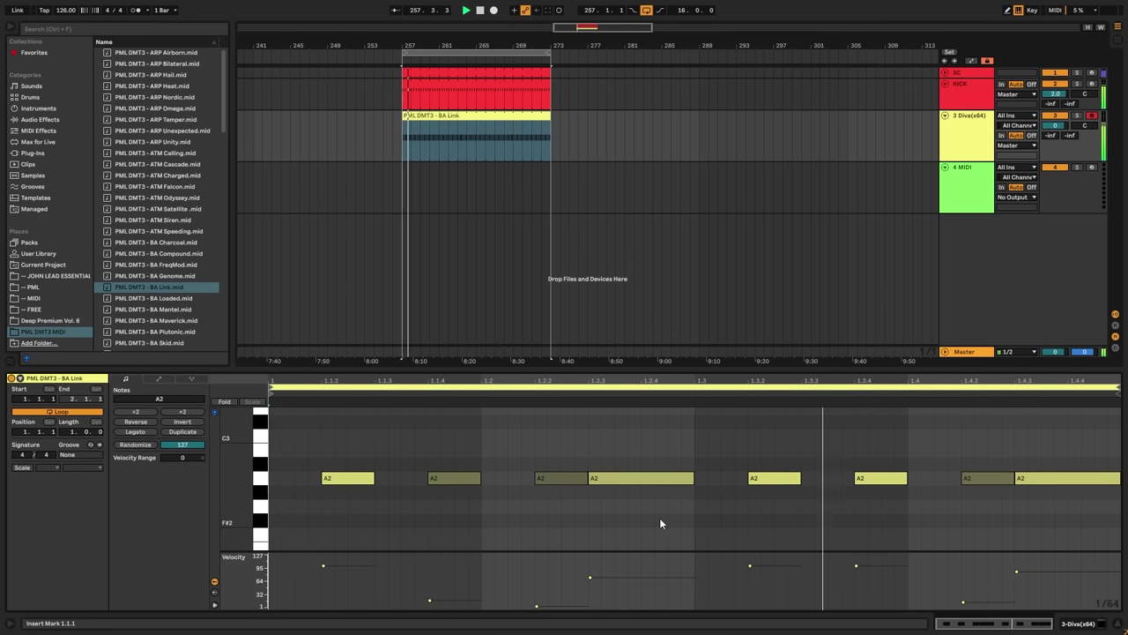
- Set the Diva track's volume to -3.0 dB, comparing its peak level with the kick's in the Session mixer
click(972, 133)
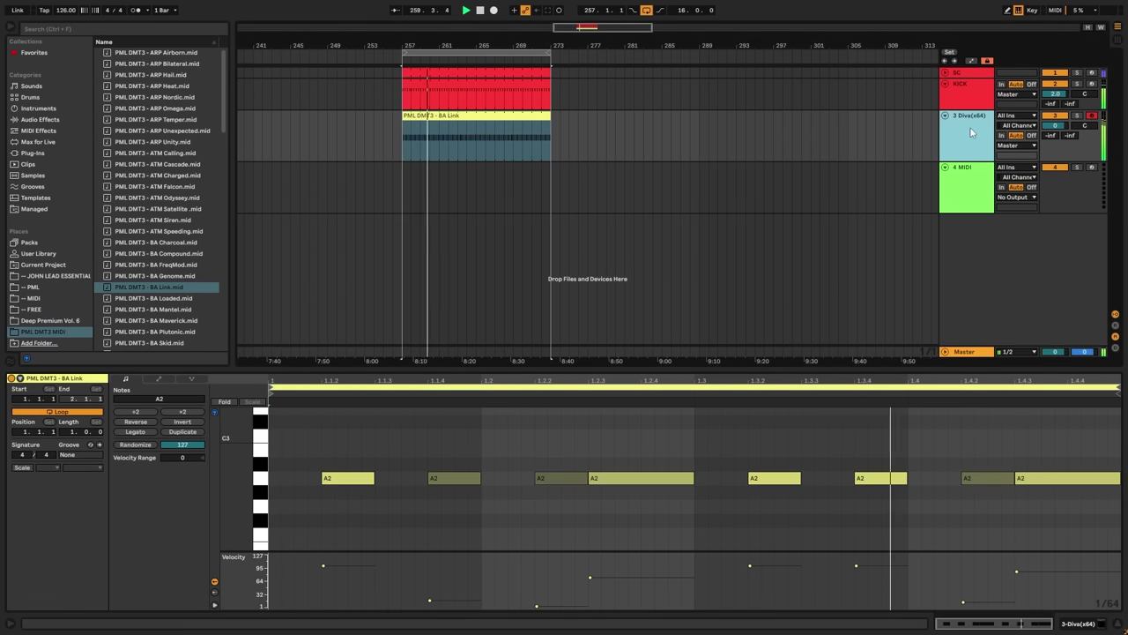
key(Tab)
click(348, 302)
key(space)
click(368, 304)
key(space)
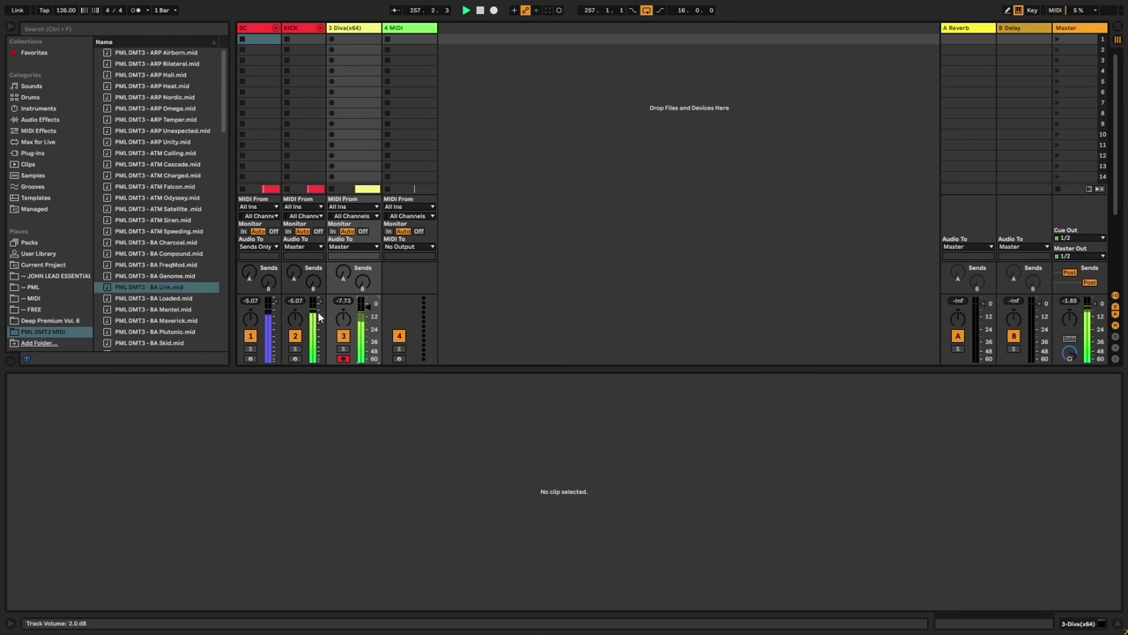
click(300, 301)
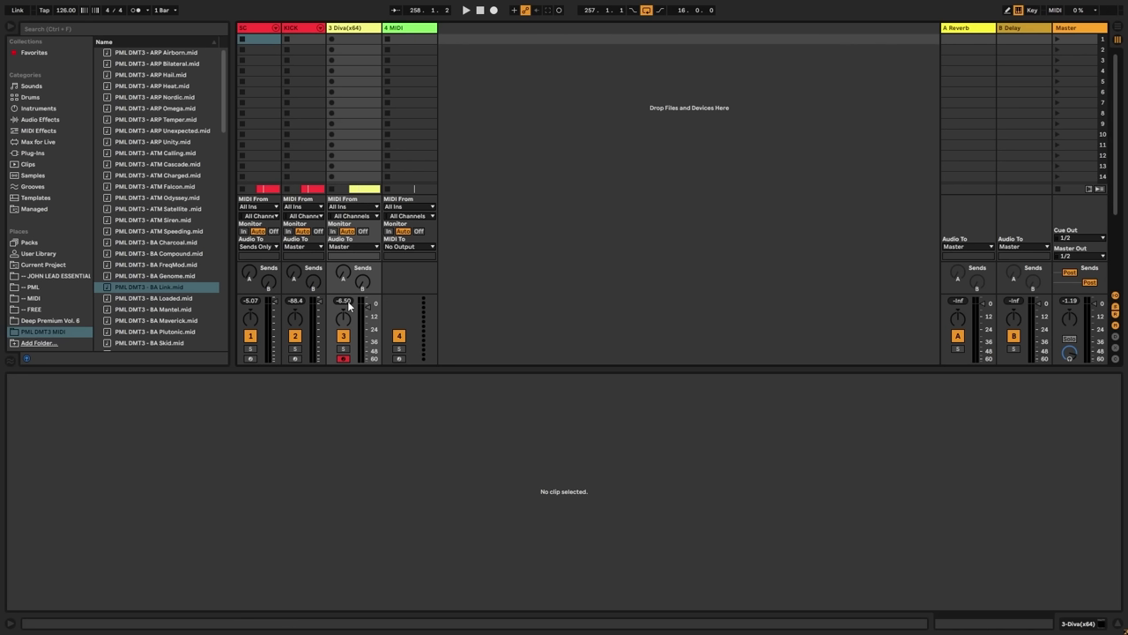
key(space)
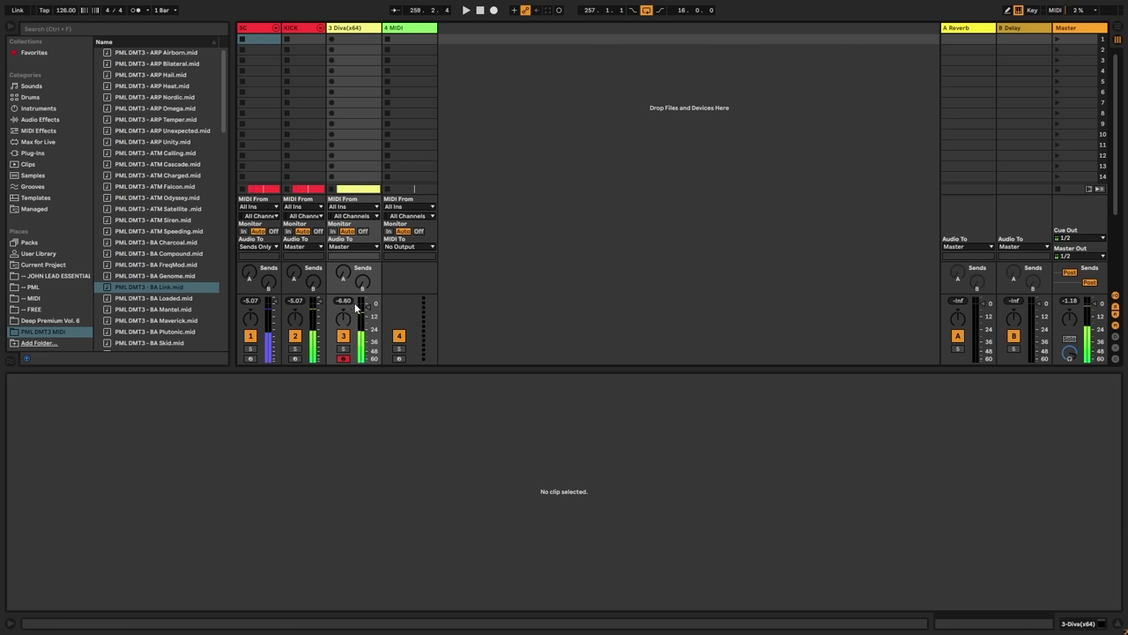
key(Tab)
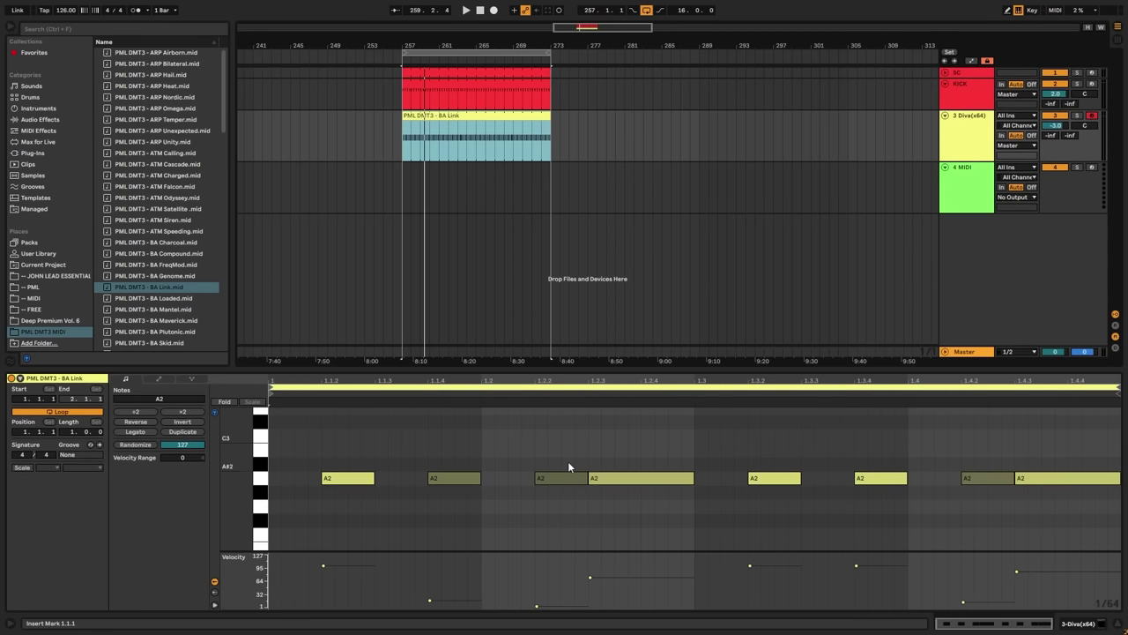
- Raise the velocity of the A2 notes at 1.2.2 and 1.4.2 to 127 during playback, and lower it again to near the minimum
click(589, 534)
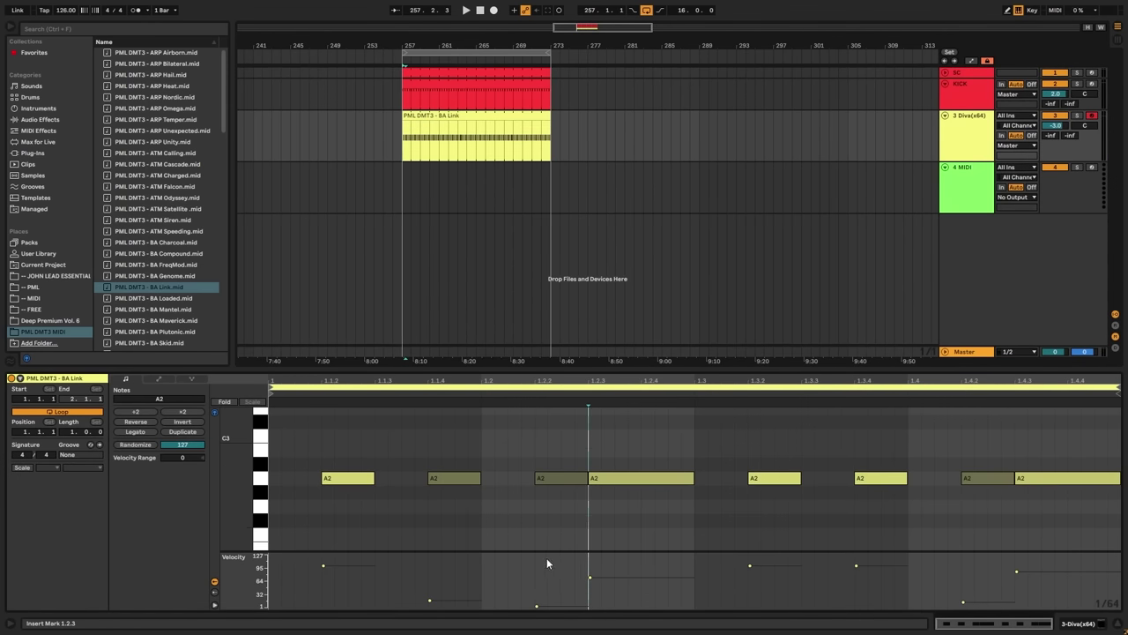
drag(524, 444, 554, 524)
shift+click(970, 478)
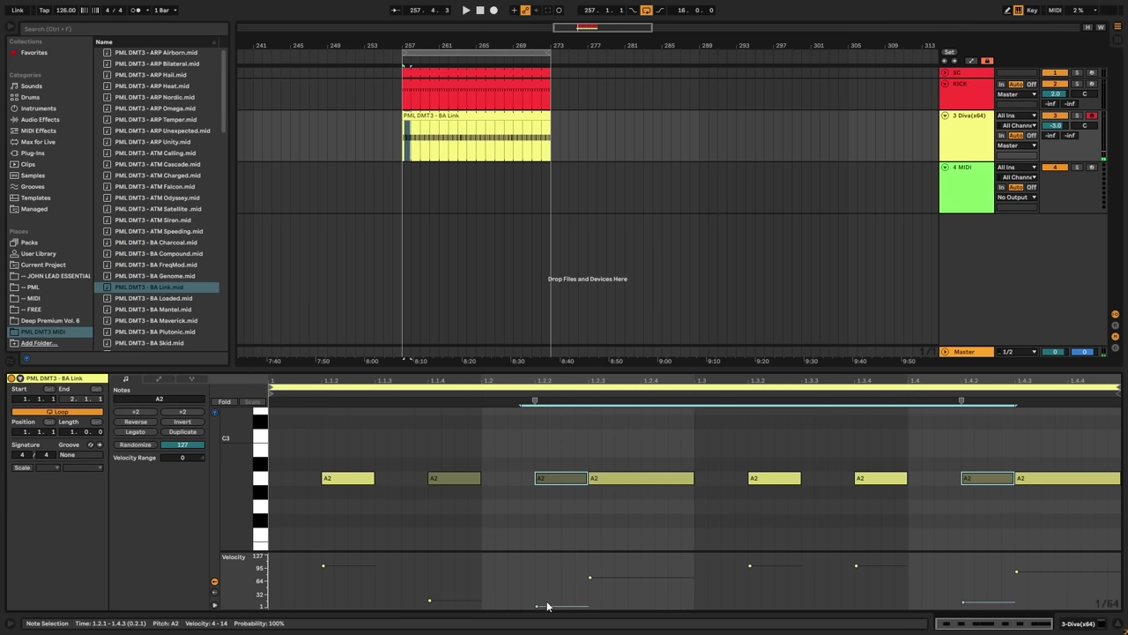
key(space)
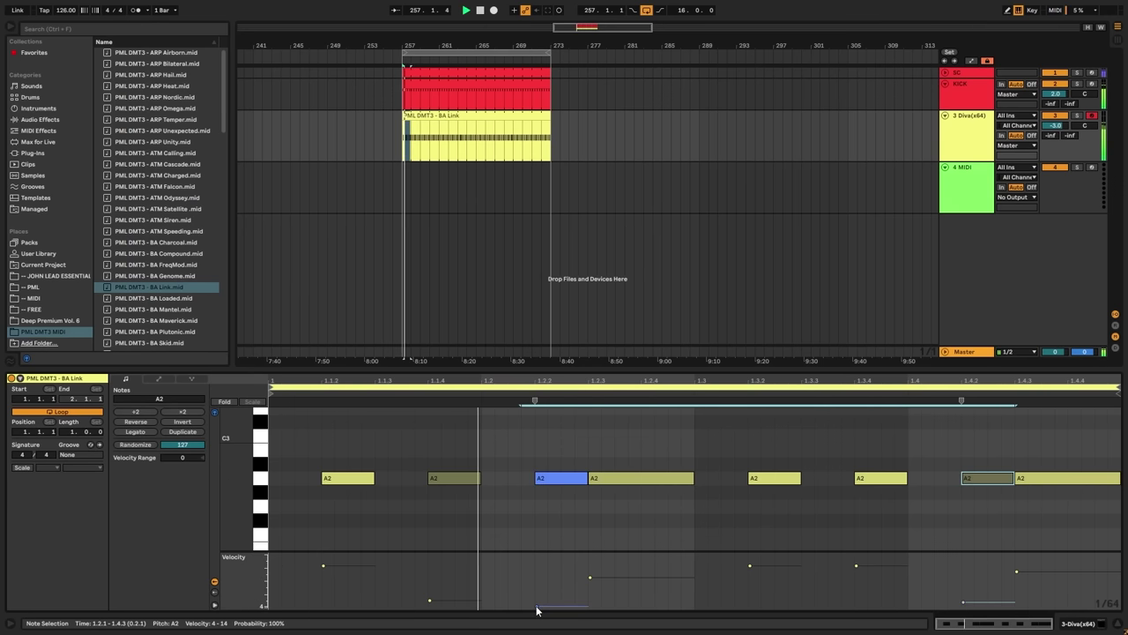
drag(536, 608, 536, 553)
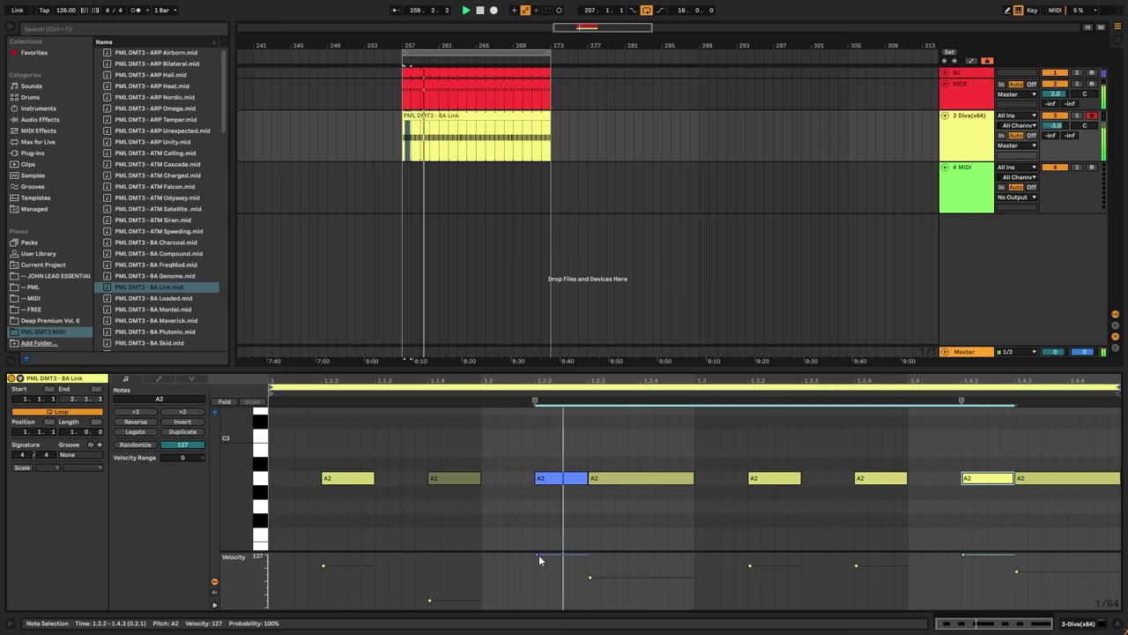
drag(536, 554, 537, 607)
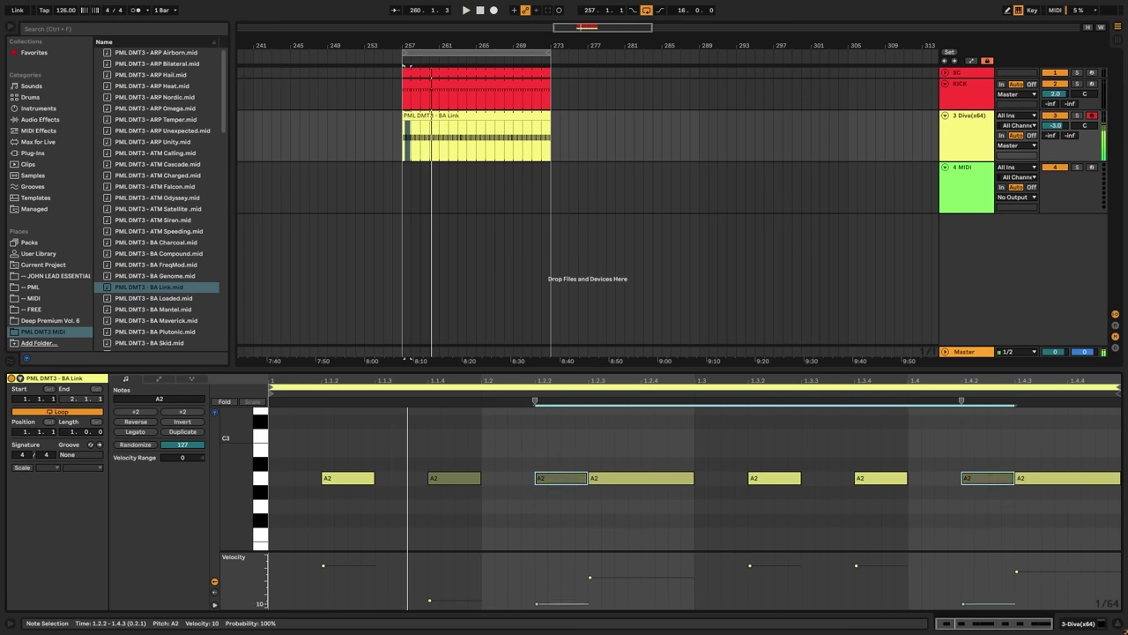
click(952, 144)
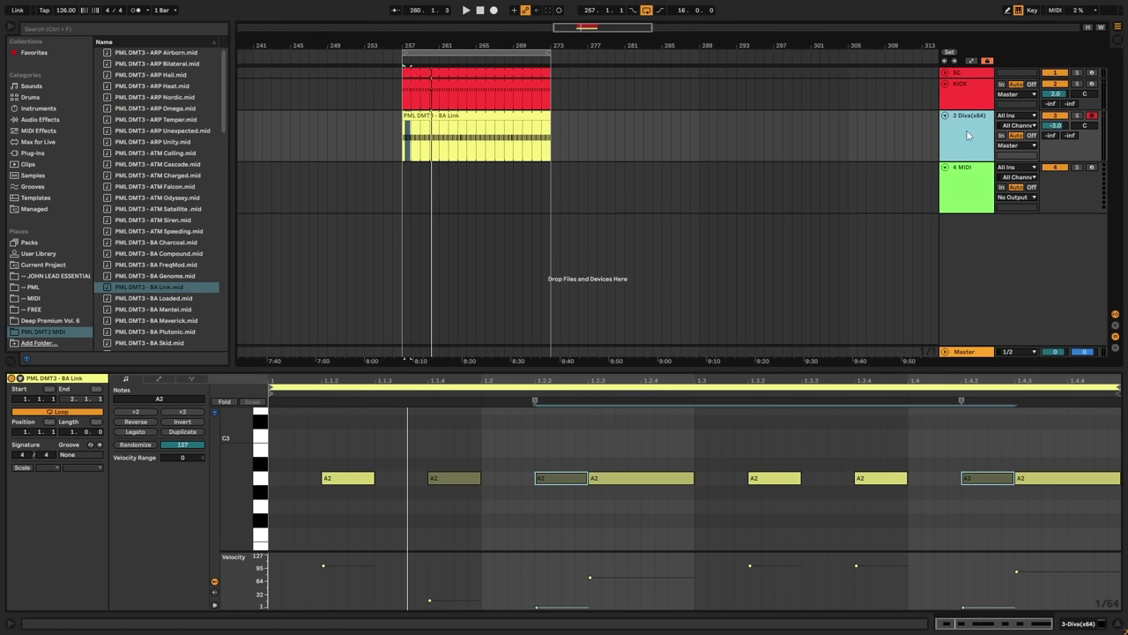
- Examine the Env 2 velocity amount on the main page of the bass Diva synth and close its window
double_click(968, 136)
click(38, 505)
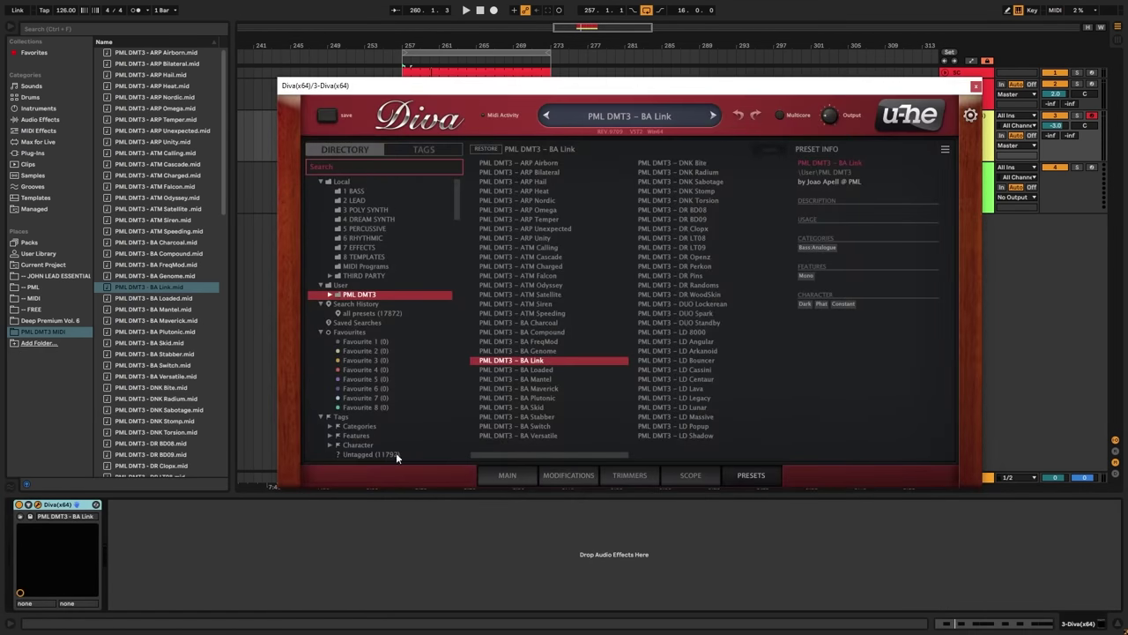
click(506, 474)
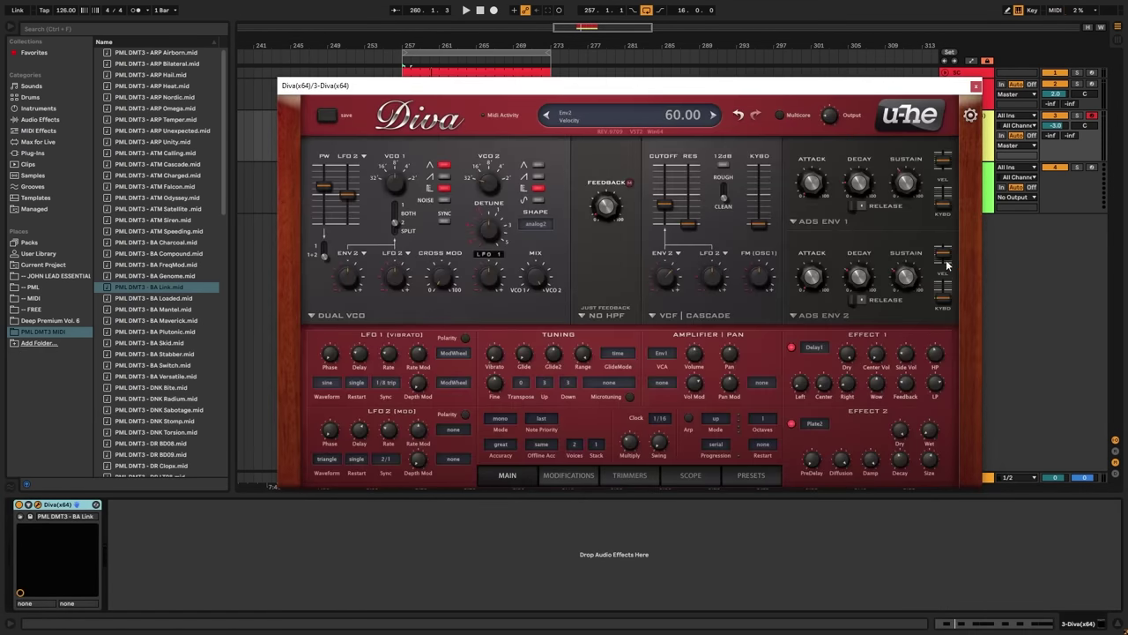
click(976, 85)
- Reopen the BA Link clip and compare the selected A2 notes at velocity 127 and at velocity 1 during playback
double_click(433, 133)
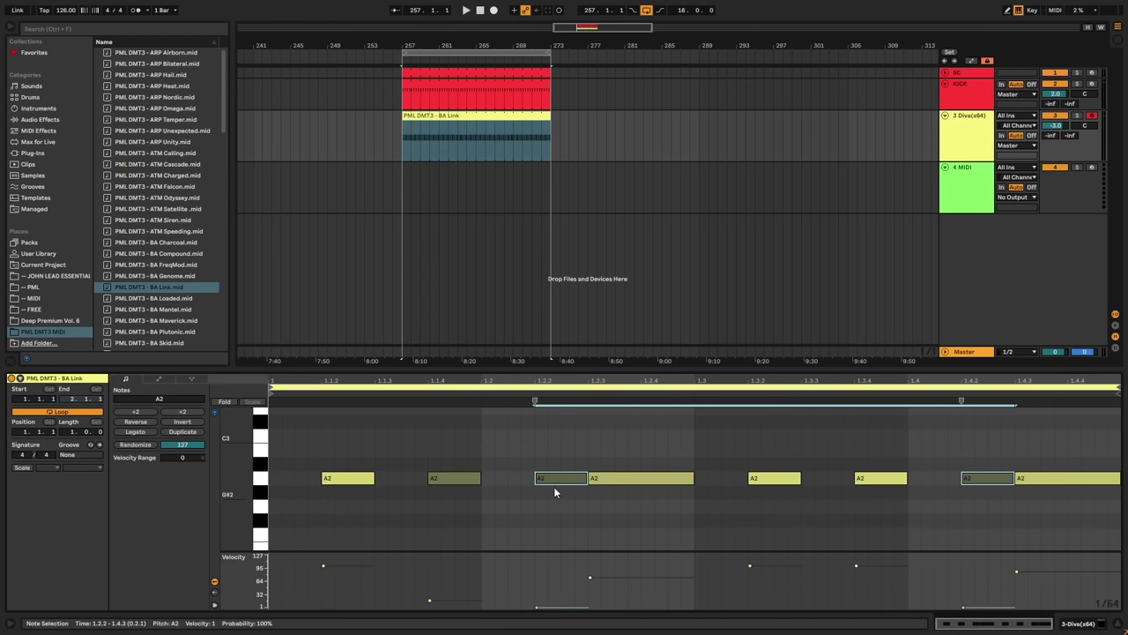
drag(536, 610, 533, 565)
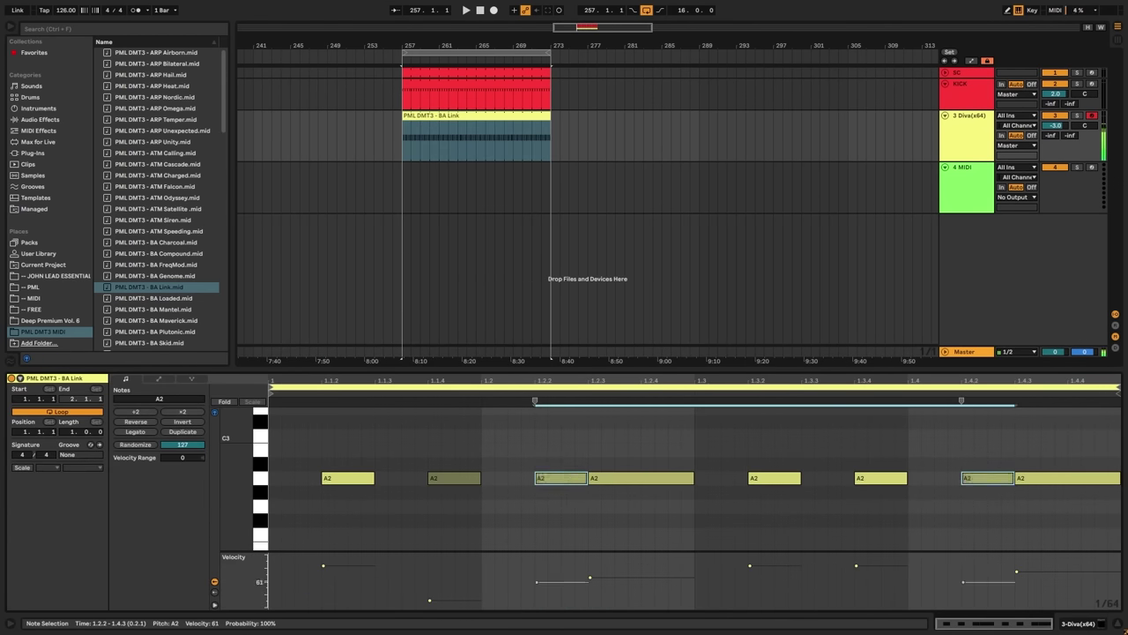
key(space)
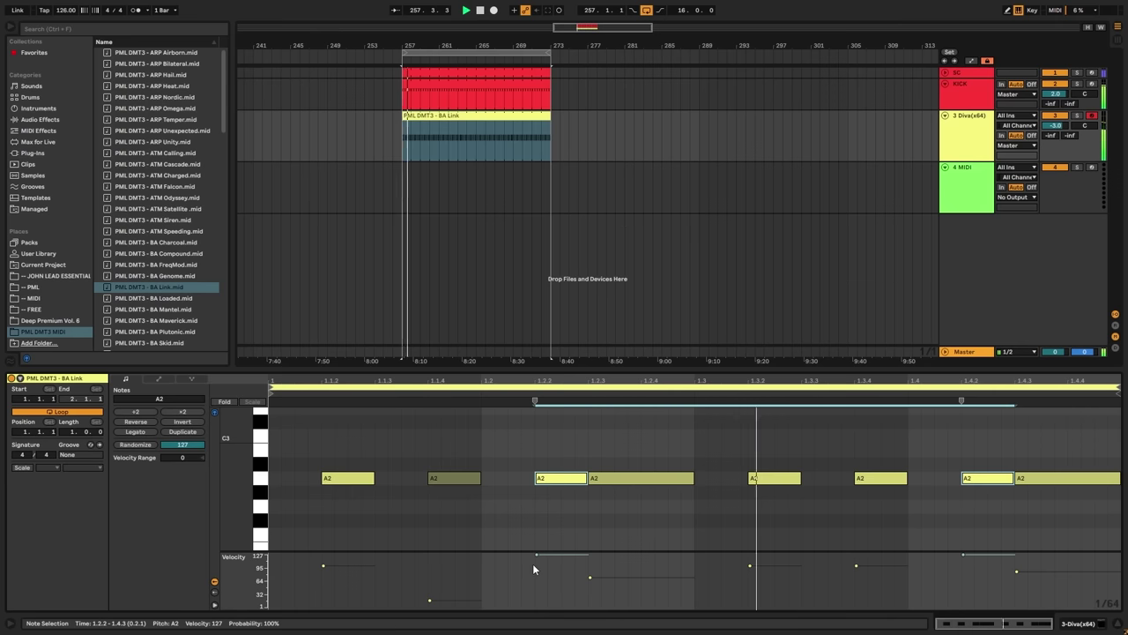
drag(536, 554, 536, 609)
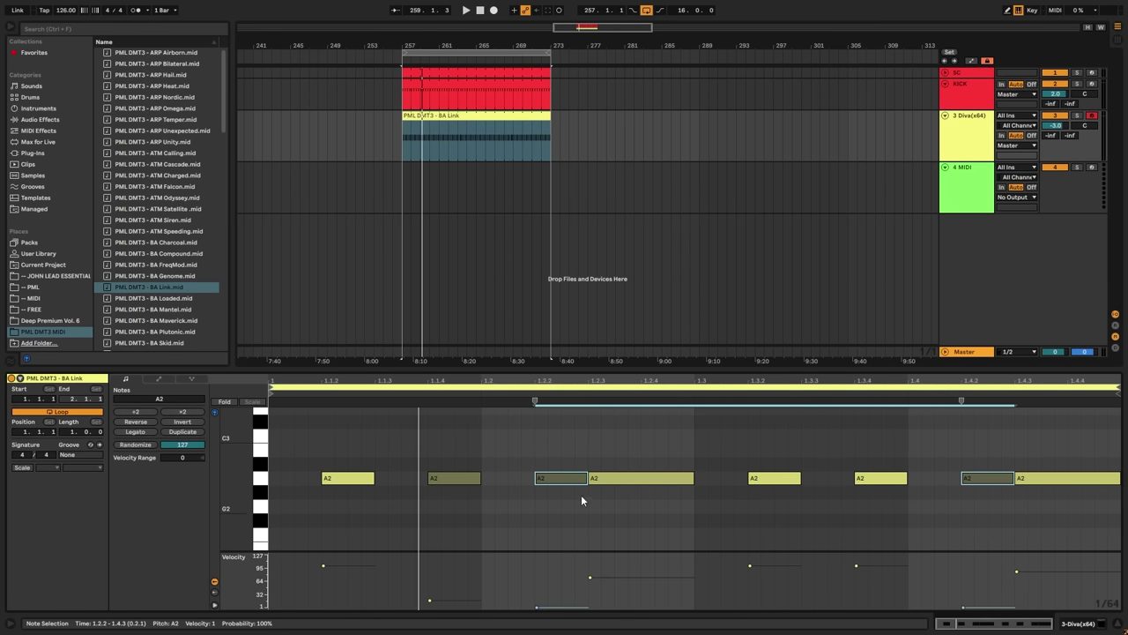
key(space)
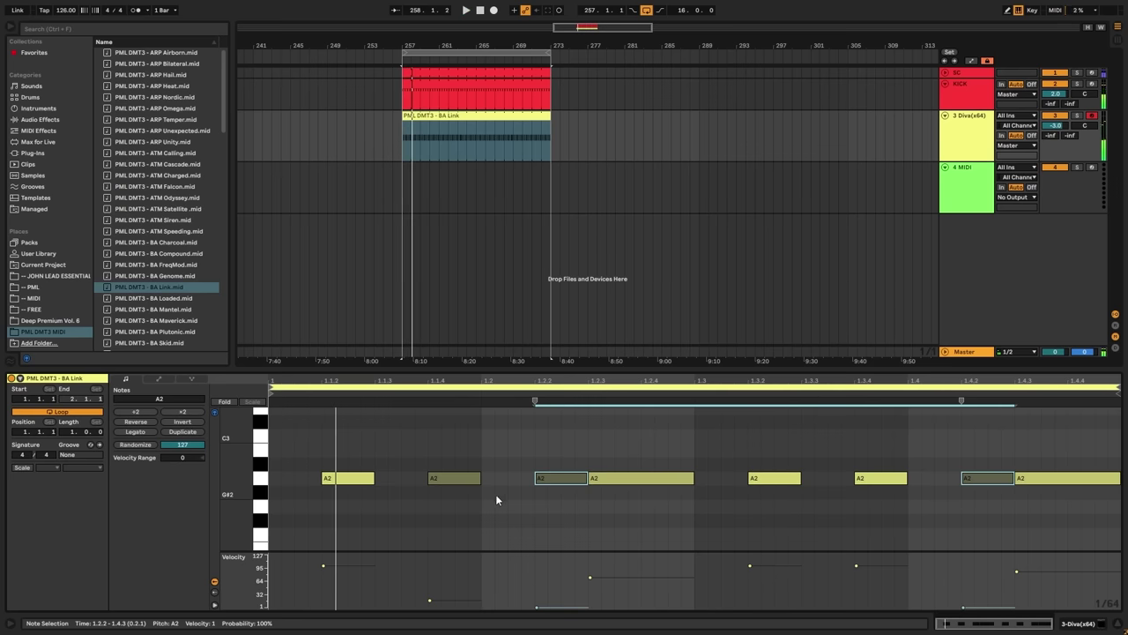
- Add a Compressor after Diva on the bass track with an inf:1 ratio and -23.2 dB threshold, and play the groove
click(984, 137)
click(39, 119)
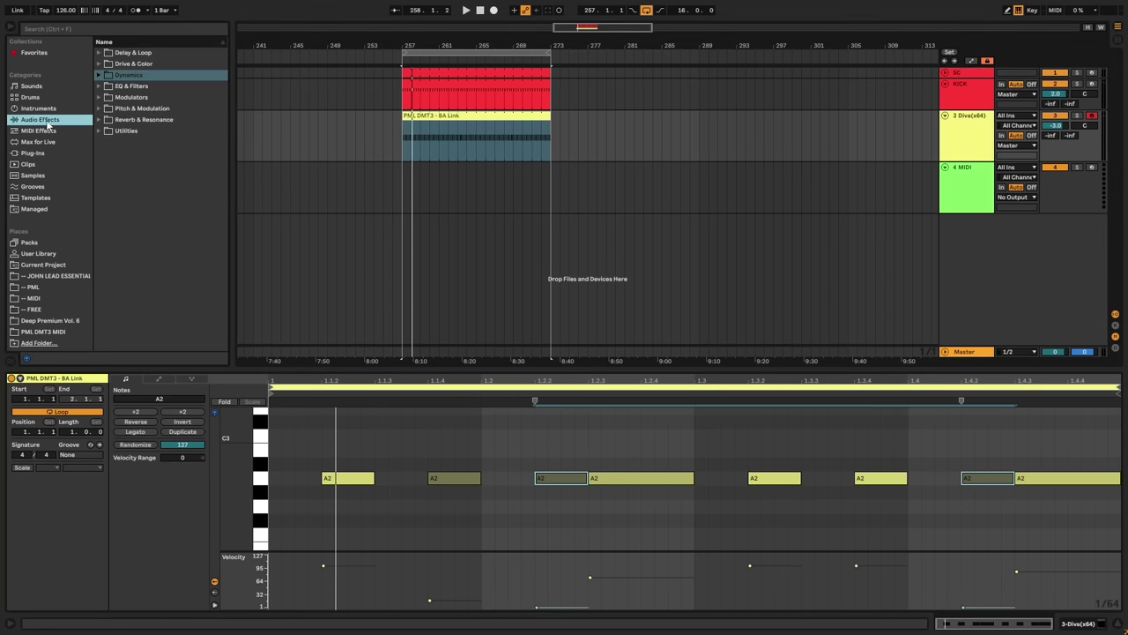
click(97, 74)
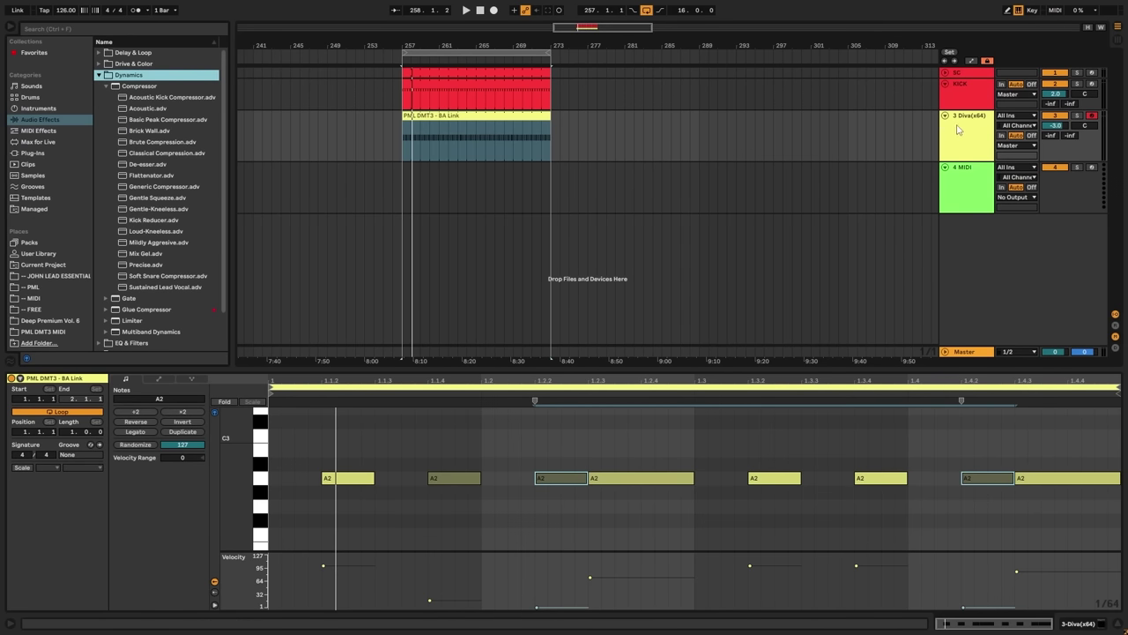
click(912, 133)
double_click(137, 87)
key(space)
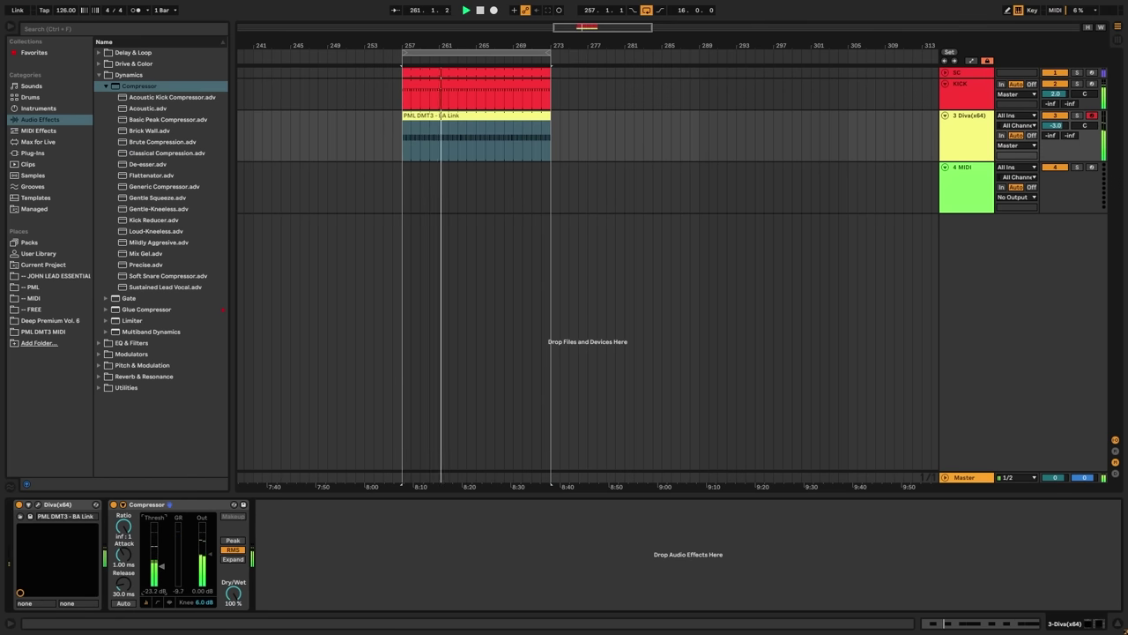
key(space)
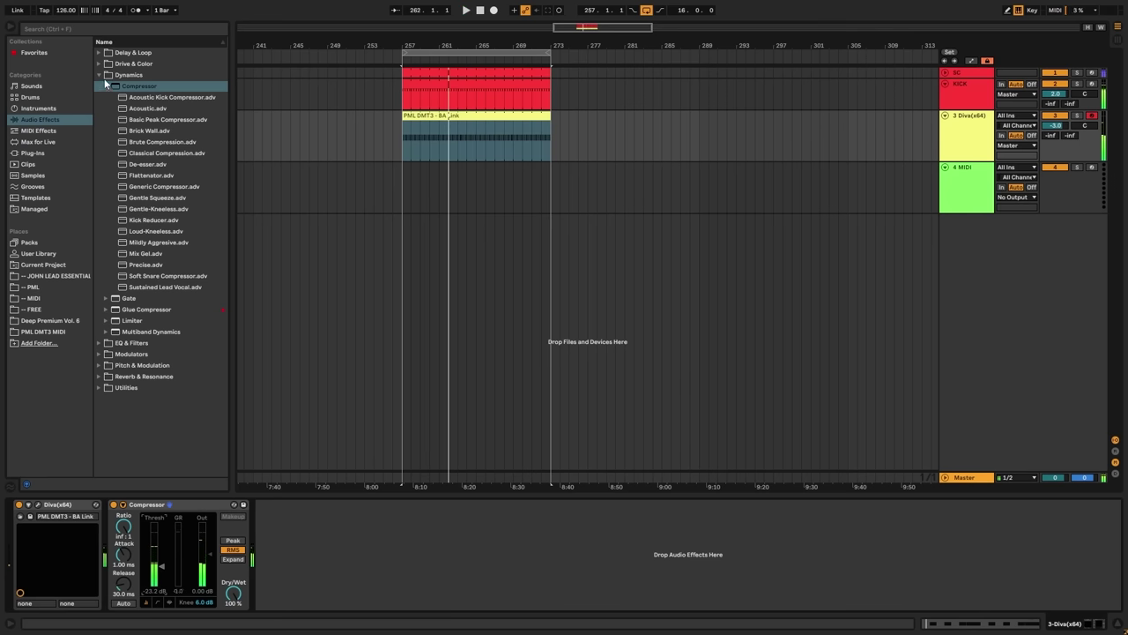
- Add an EQ Eight after the Compressor and make its band 1 a steep low-cut filter
click(99, 76)
click(100, 86)
drag(134, 119, 353, 547)
click(298, 596)
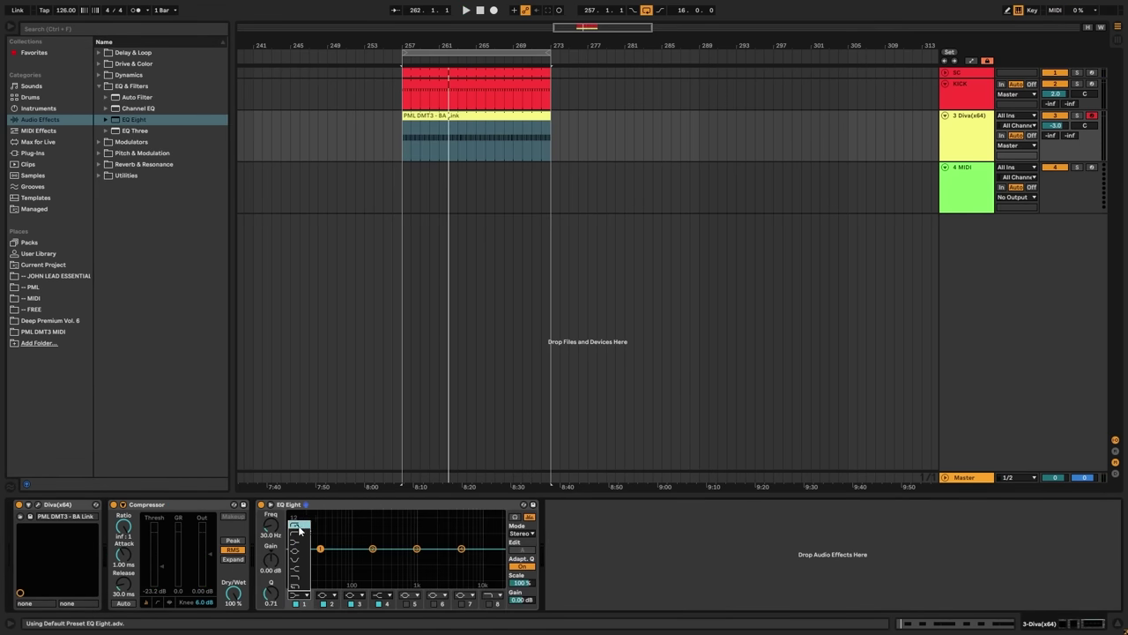
click(300, 528)
- Boost EQ Eight band 2 by 2.60 dB at 100 Hz with a Q of 1.24 while the groove plays
key(space)
drag(318, 557, 353, 542)
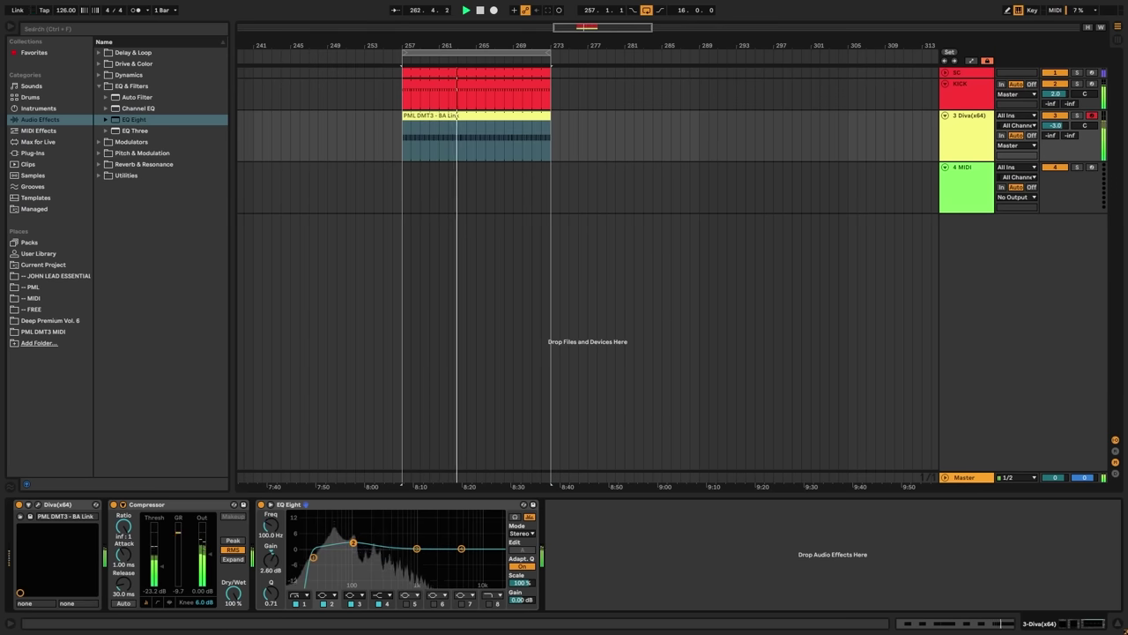
drag(271, 594, 271, 582)
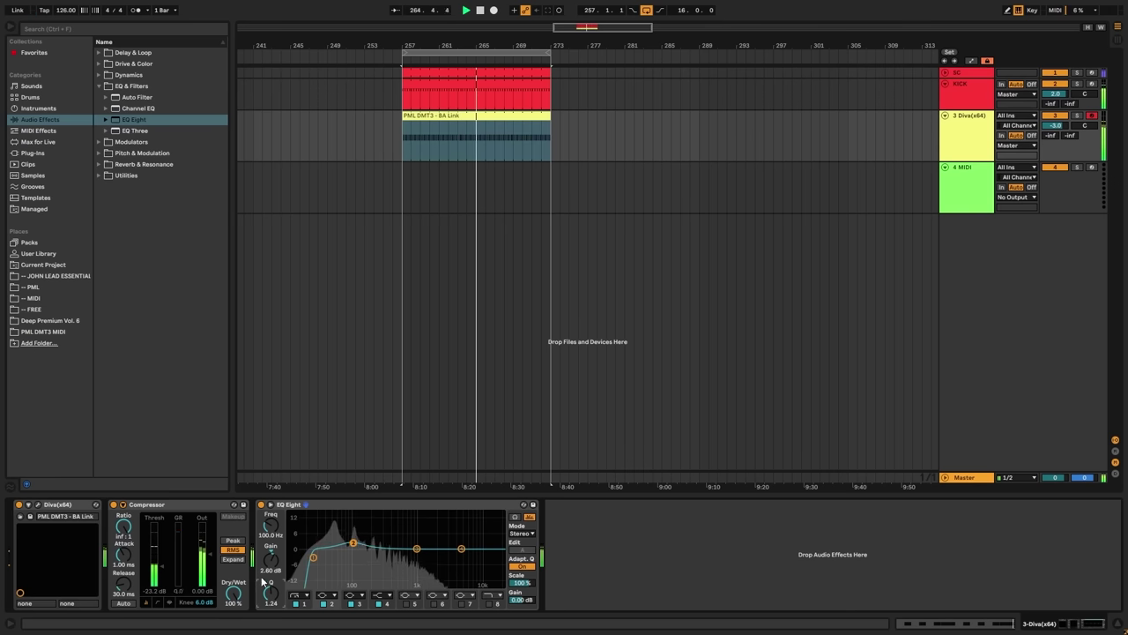
- Check the Diva track's peak against the kick's in the Session mixer and reduce the EQ band 2 gain to 1.67 dB
key(Tab)
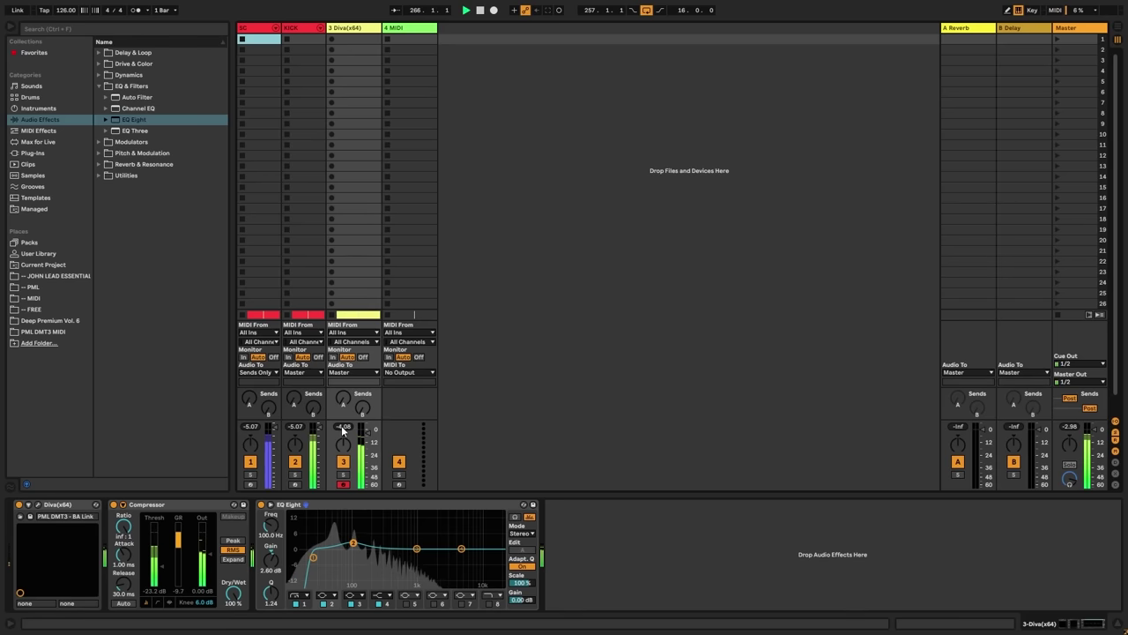
key(Tab)
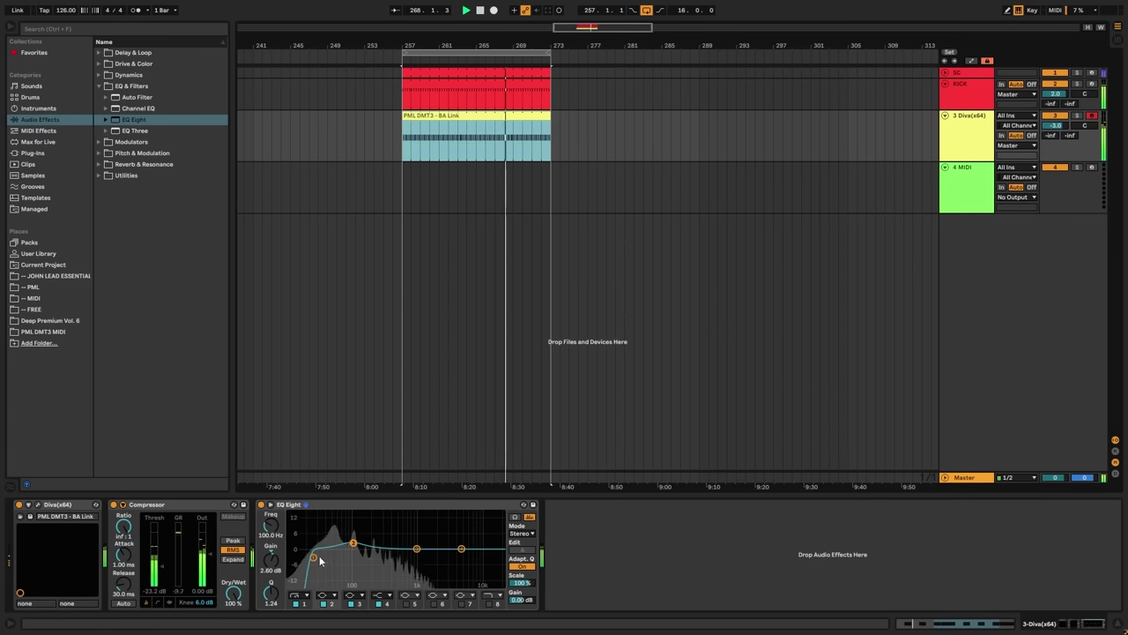
drag(271, 563, 270, 570)
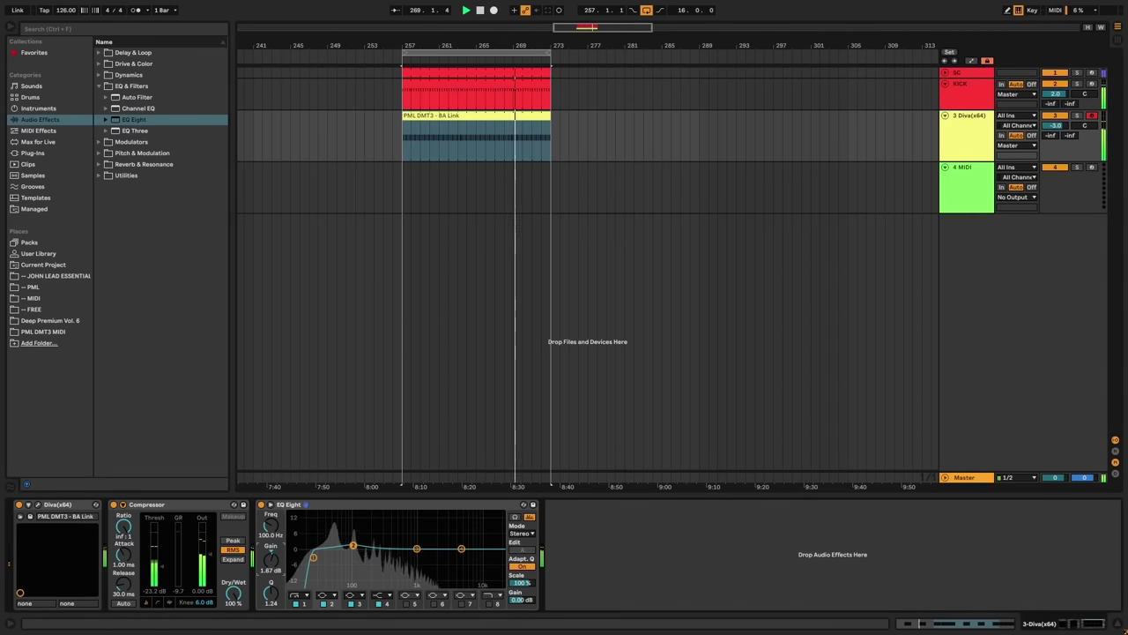
- Compare the bass with EQ Eight bypassed and active during playback, leaving the EQ switched on
click(261, 505)
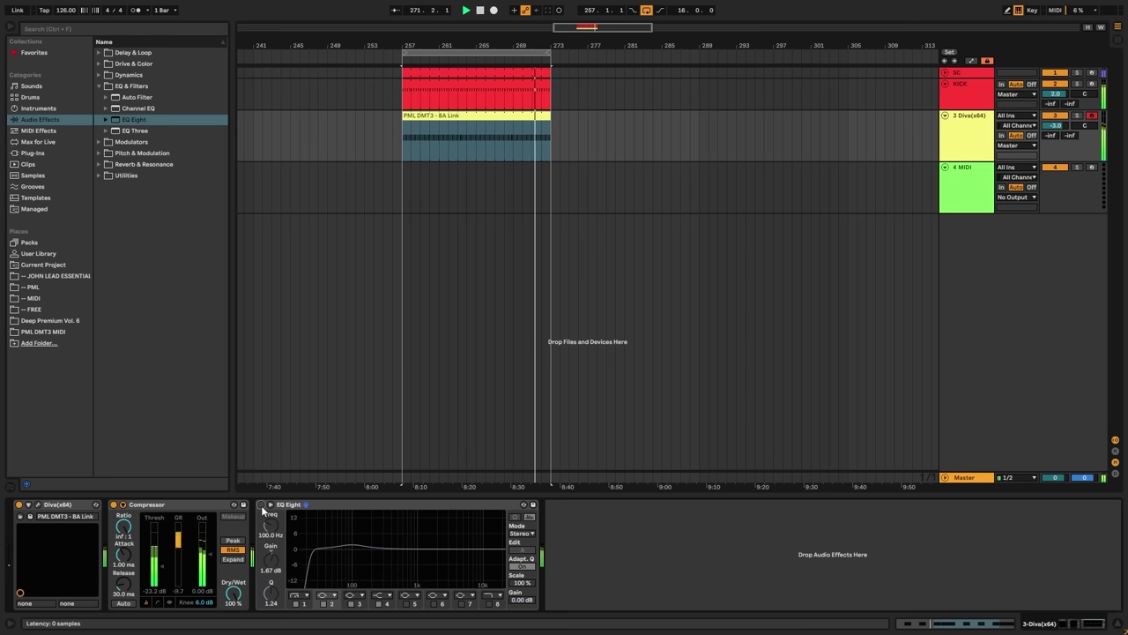
click(261, 505)
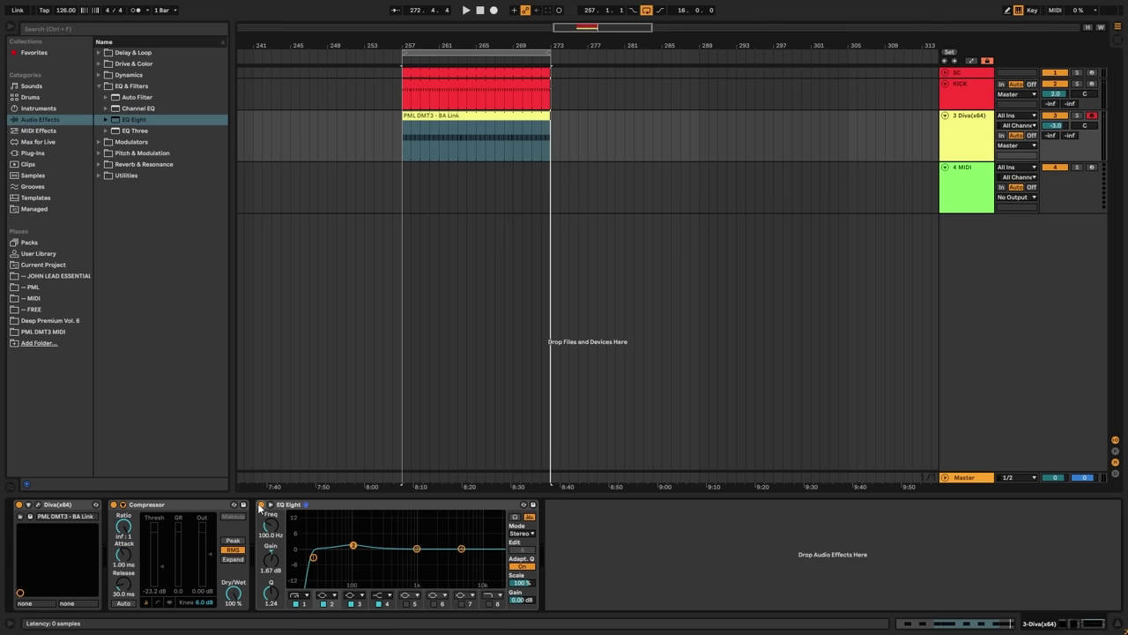
key(space)
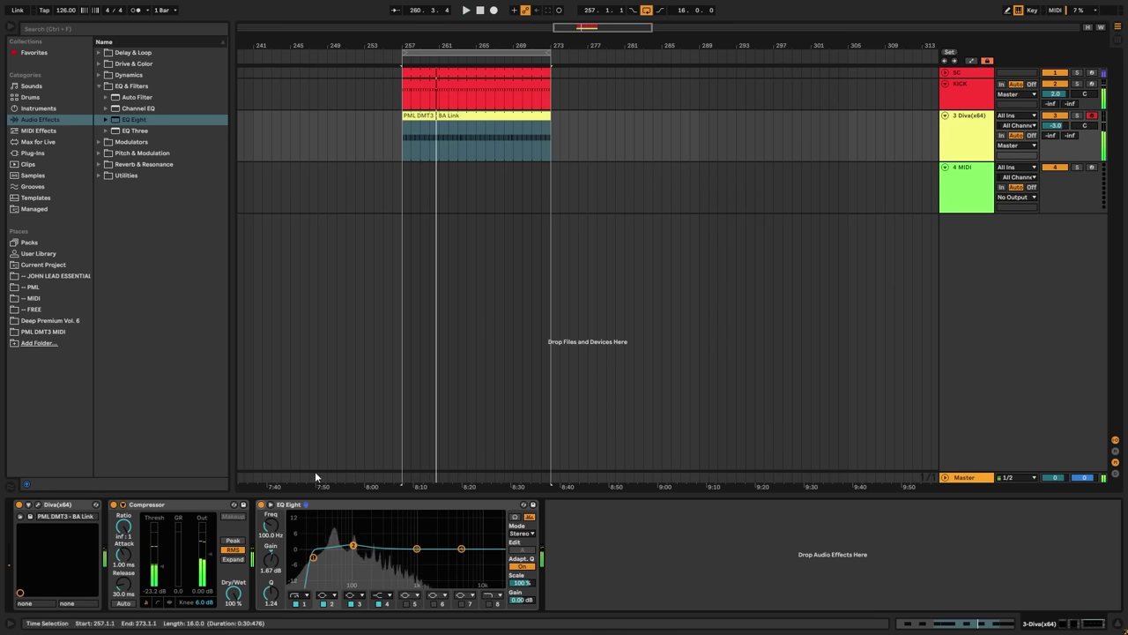
- Enable Multicore and switch off the Plate2 effect in the bass Diva, play the groove, and close the synth window
click(39, 505)
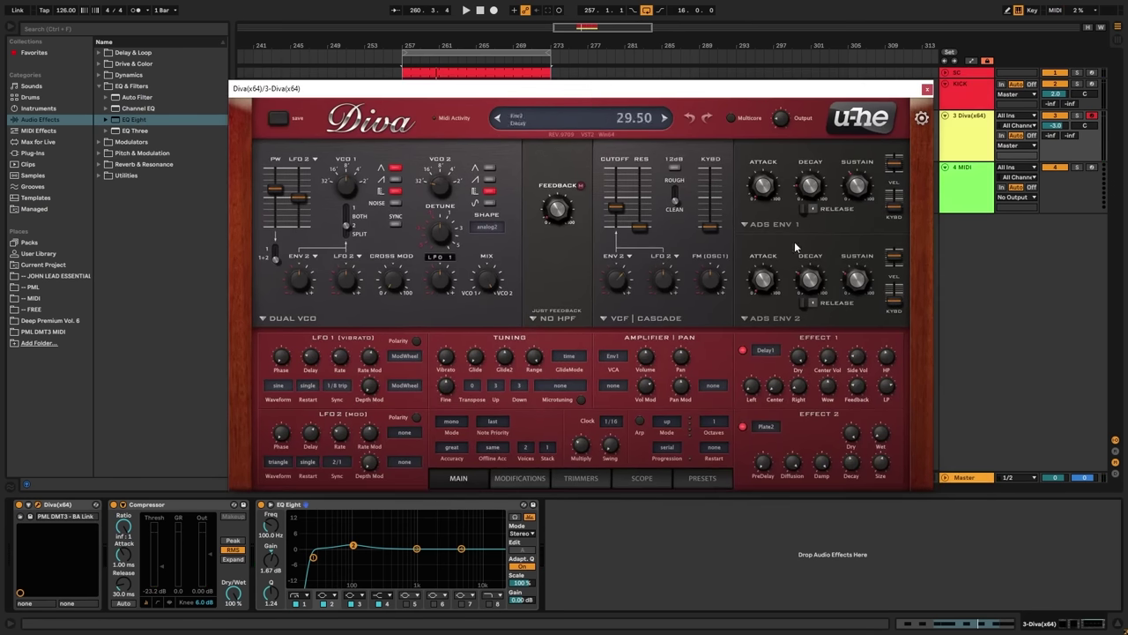
click(736, 120)
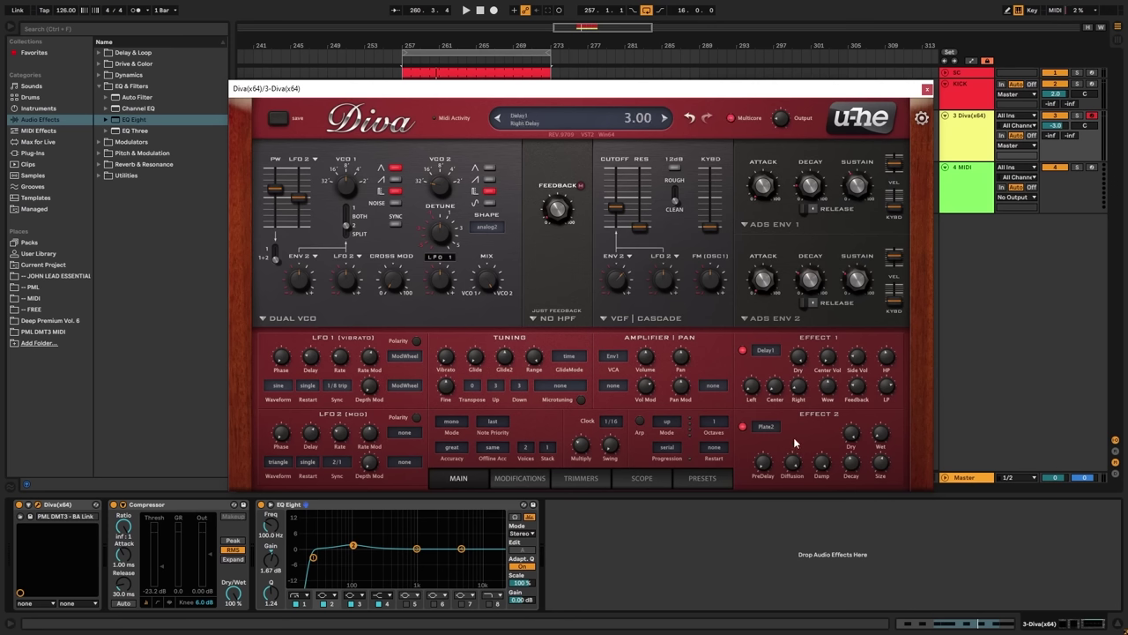
click(744, 428)
key(space)
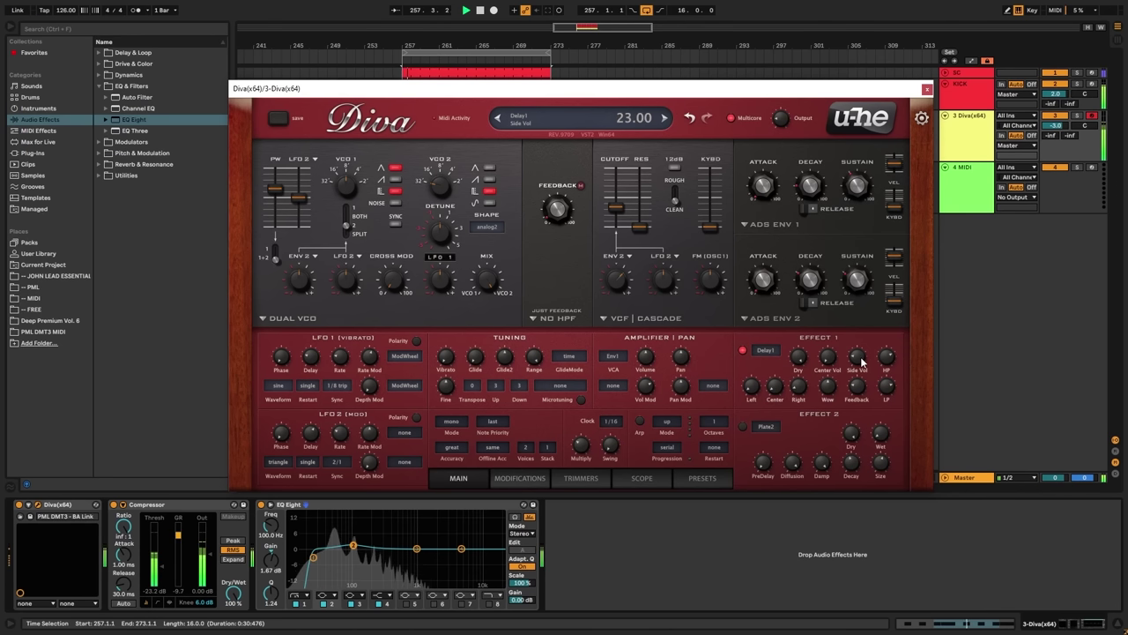
drag(861, 358, 887, 372)
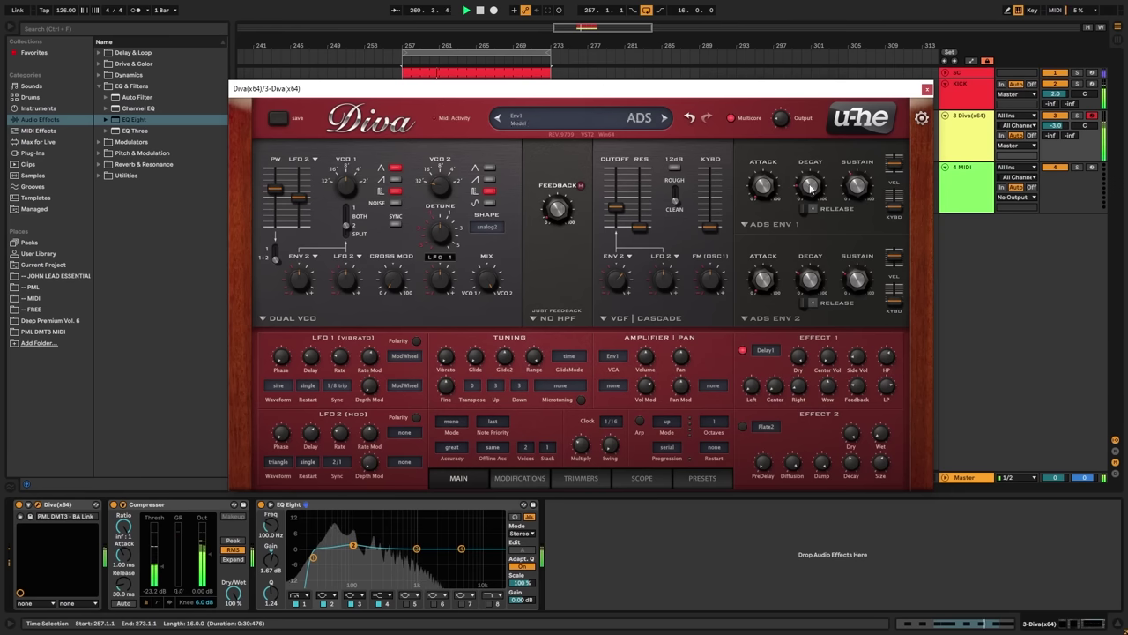
click(928, 90)
key(space)
click(976, 133)
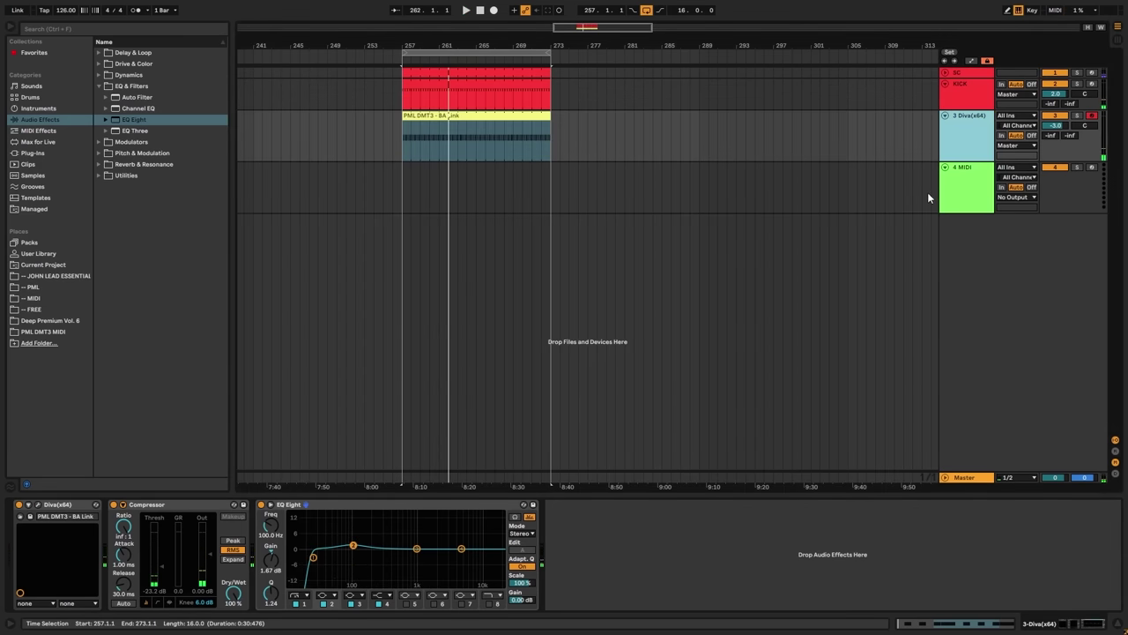
click(60, 332)
click(962, 132)
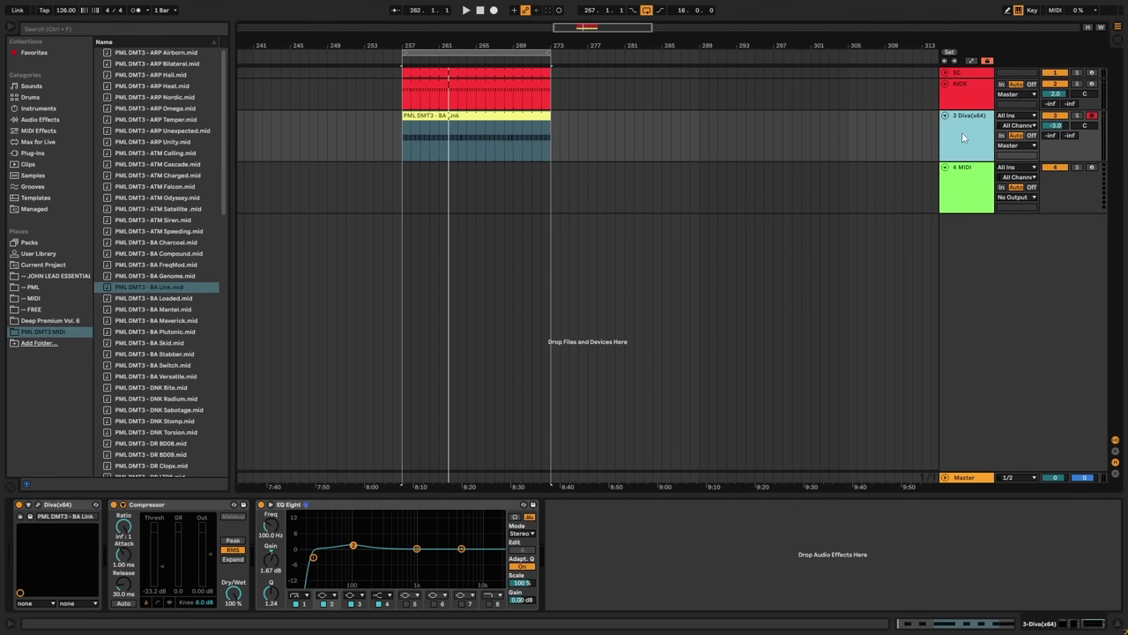
- Search the browser for "div" and load the Diva(x64) VST plug-in onto the empty MIDI track 4
click(960, 183)
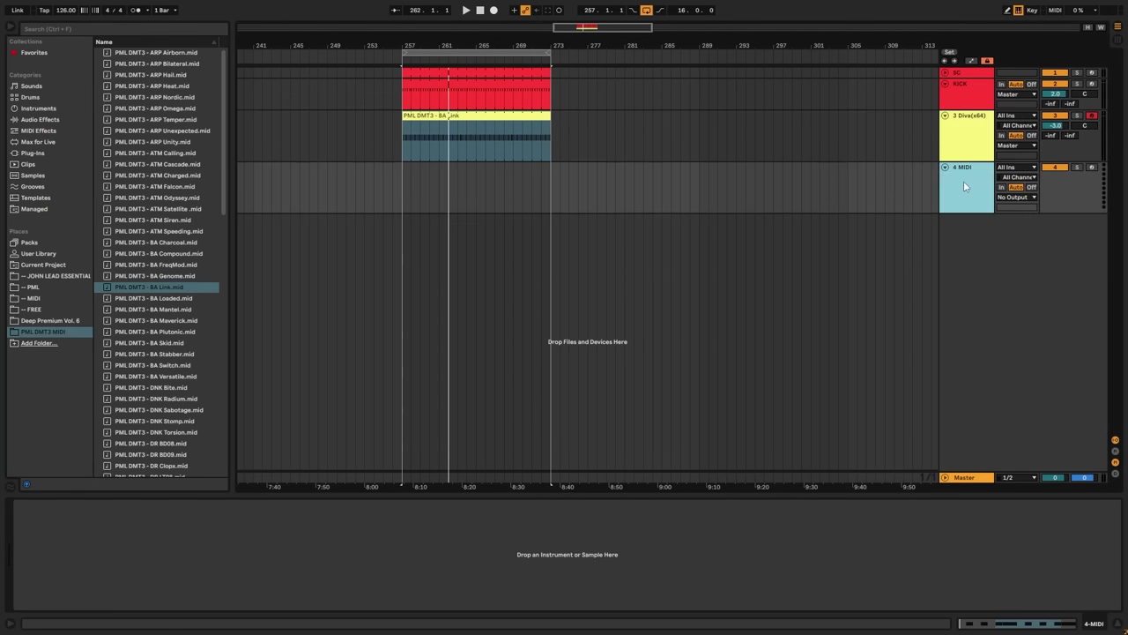
click(63, 29)
text(div)
key(Down)
key(Return)
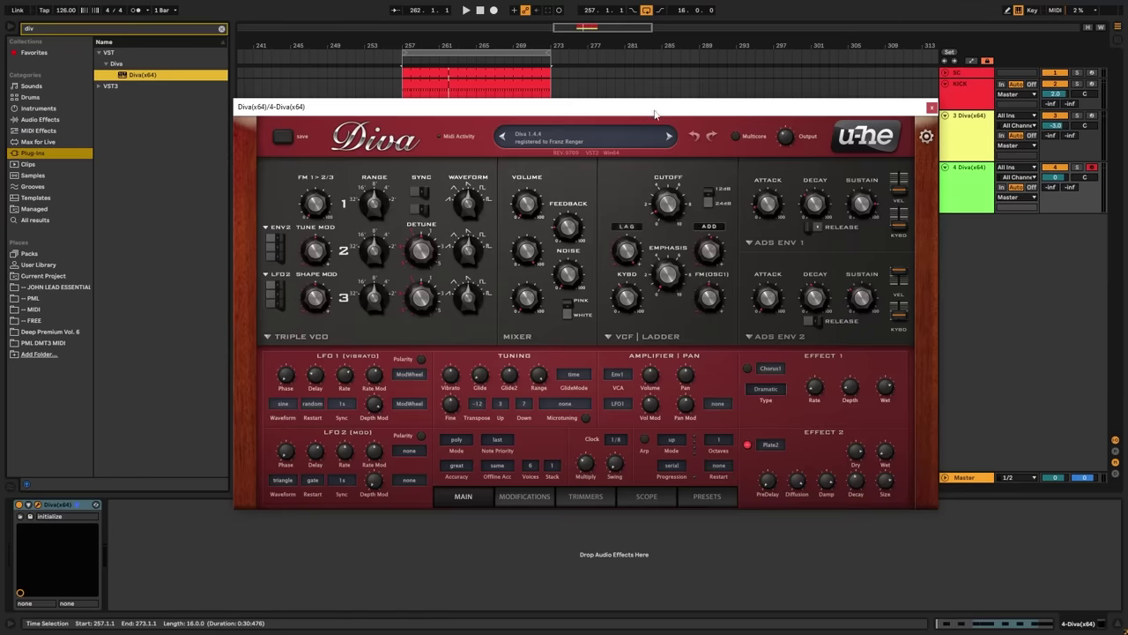
- Audition the PML DMT3 pluck presets Rubix, Pitfall, Gruber, Frickle and Boxer in track 4's Diva
drag(670, 130, 677, 154)
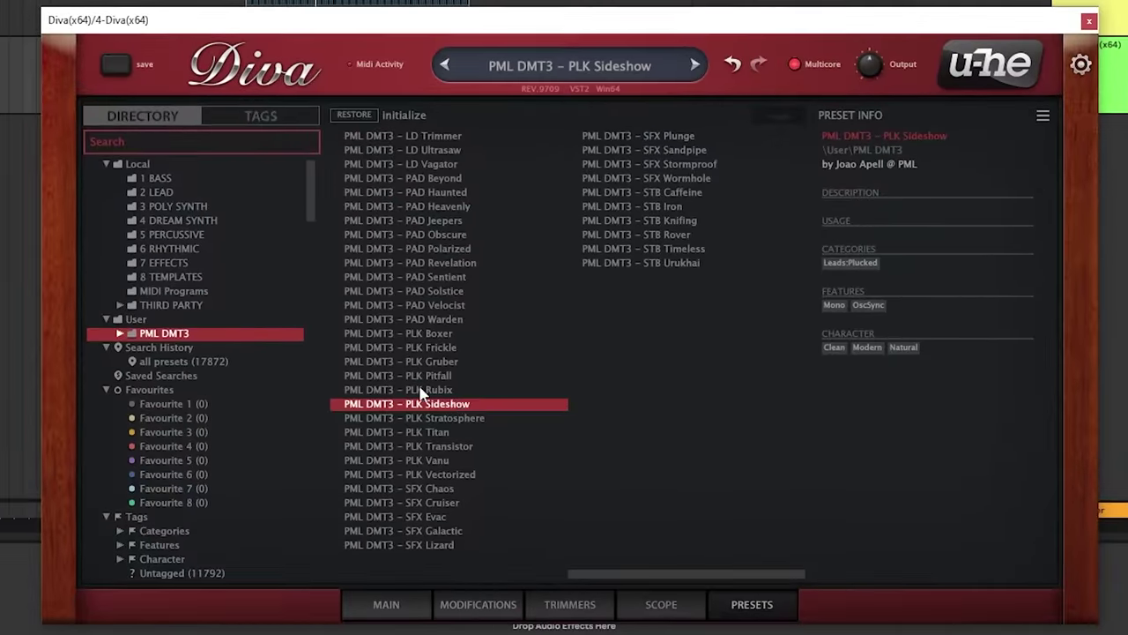
click(415, 390)
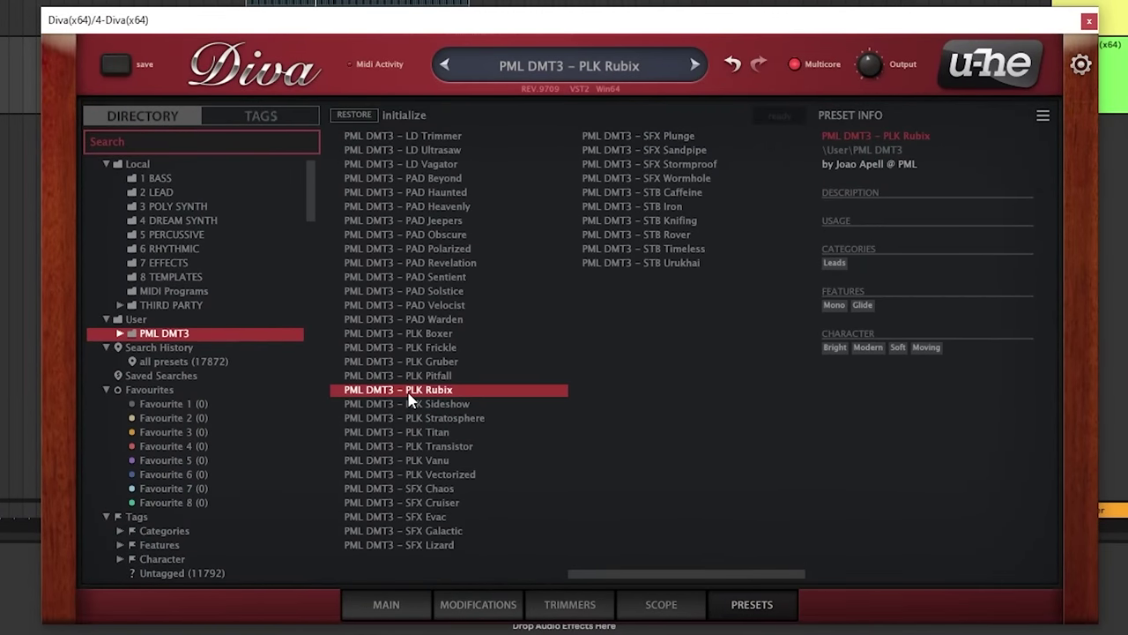
click(421, 375)
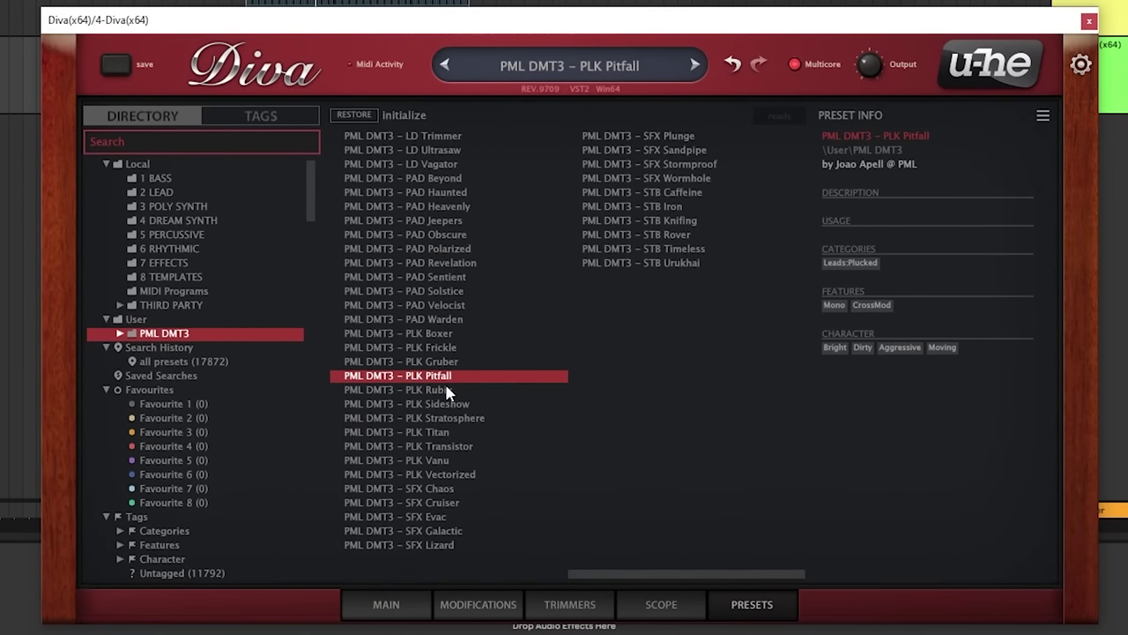
click(419, 364)
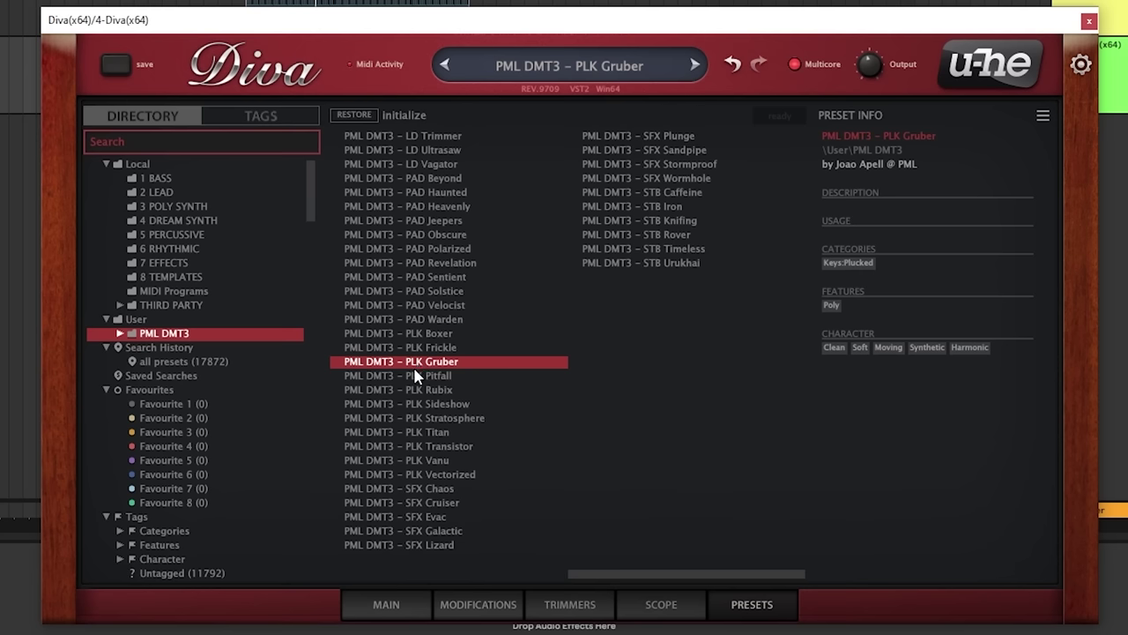
click(410, 351)
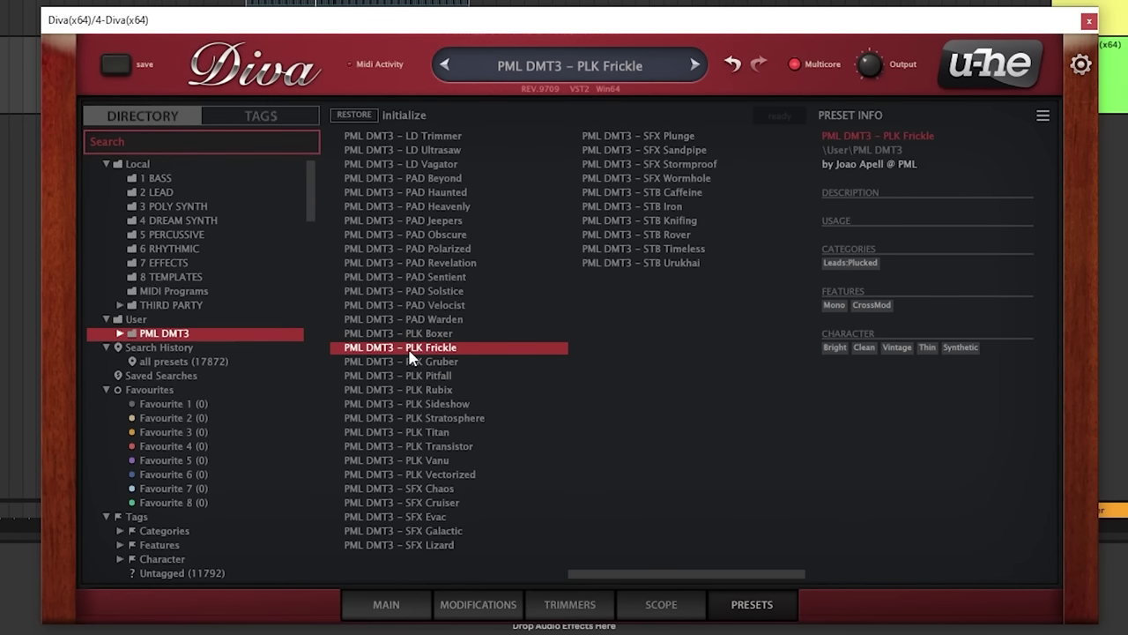
click(410, 336)
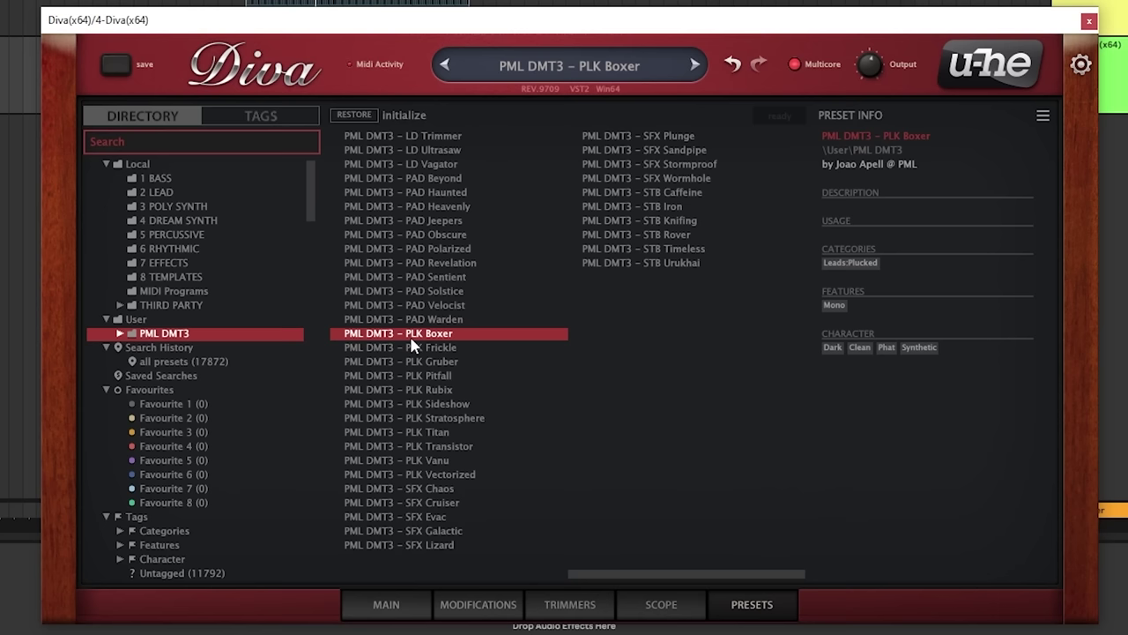
- Compare the Titan, Transistor, Vanu and Vectorized plucks and load PML DMT3 - PLK Boxer, returning to Diva's main page
click(440, 433)
click(437, 447)
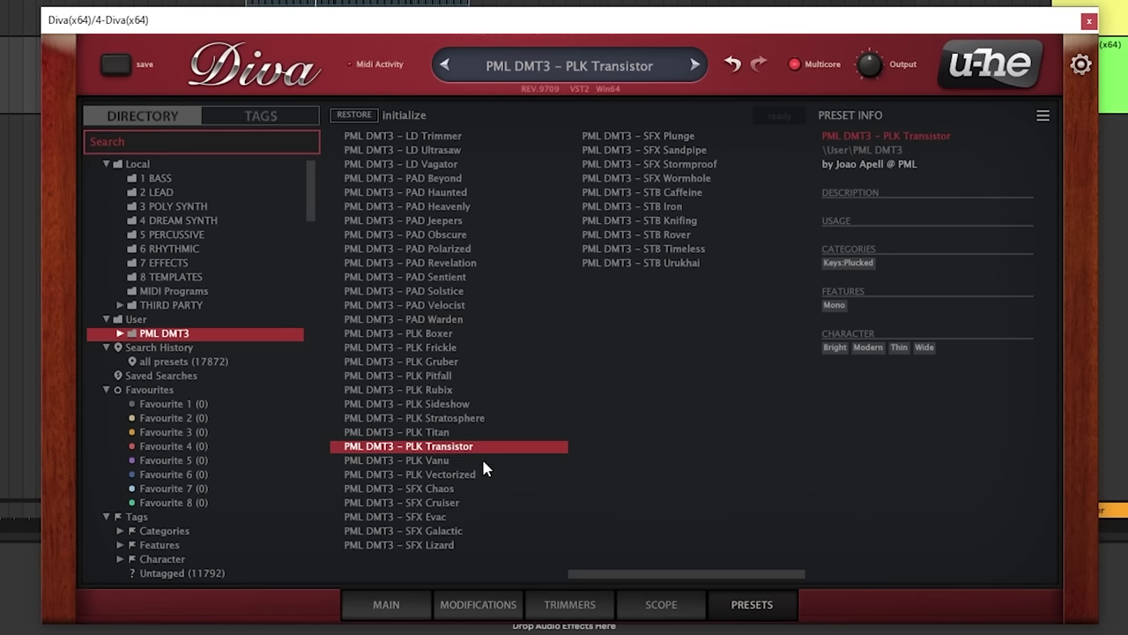
click(427, 460)
click(432, 476)
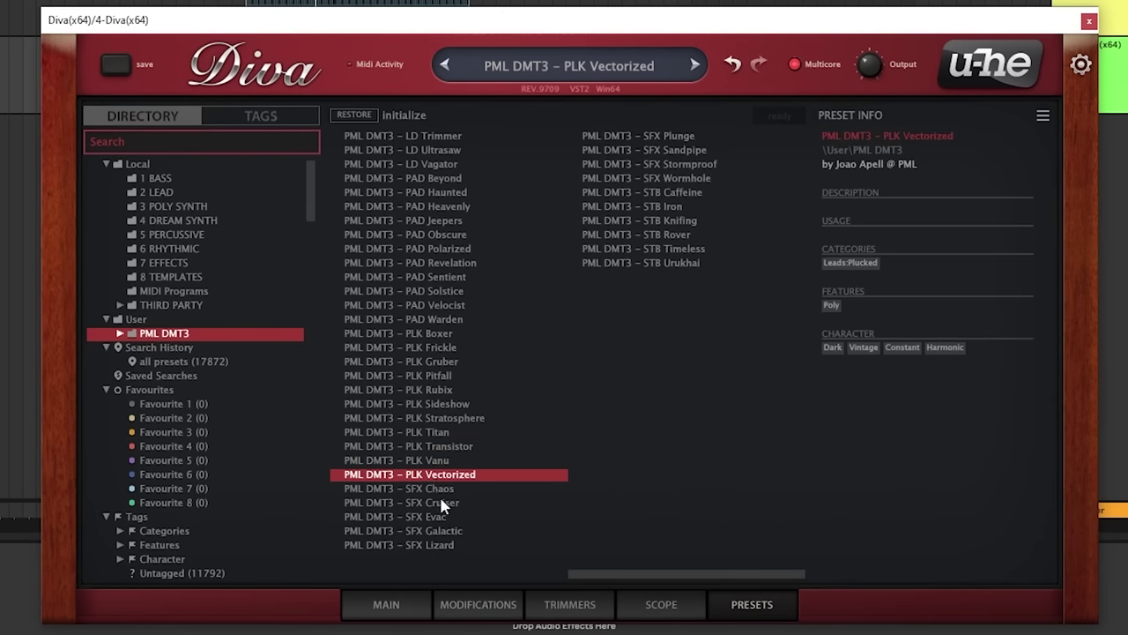
click(439, 490)
click(463, 475)
click(409, 335)
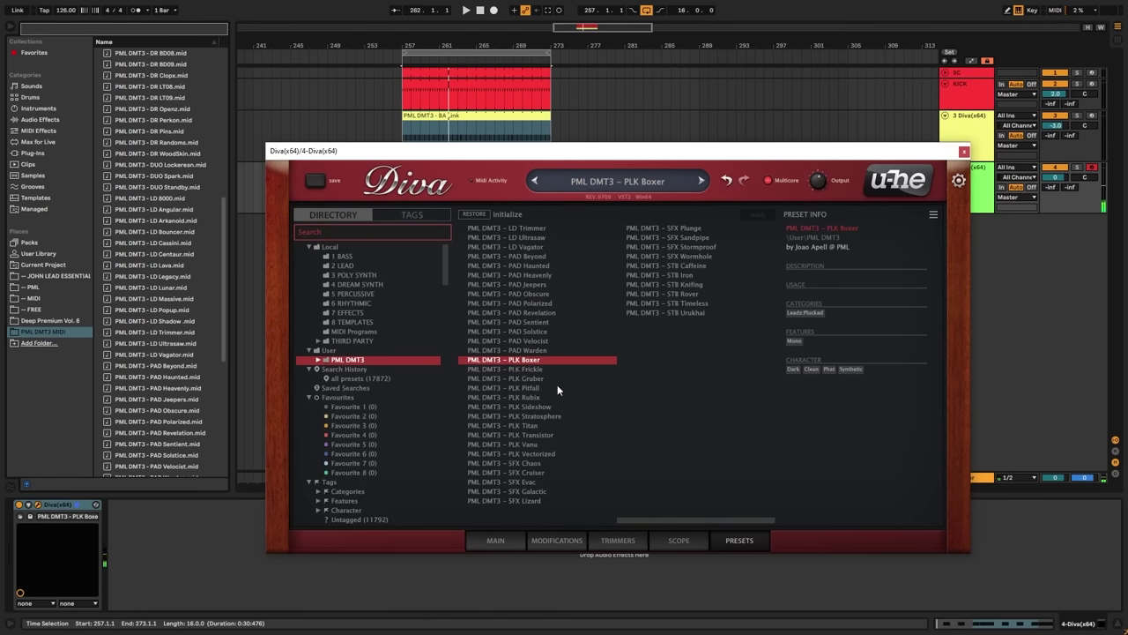
click(495, 540)
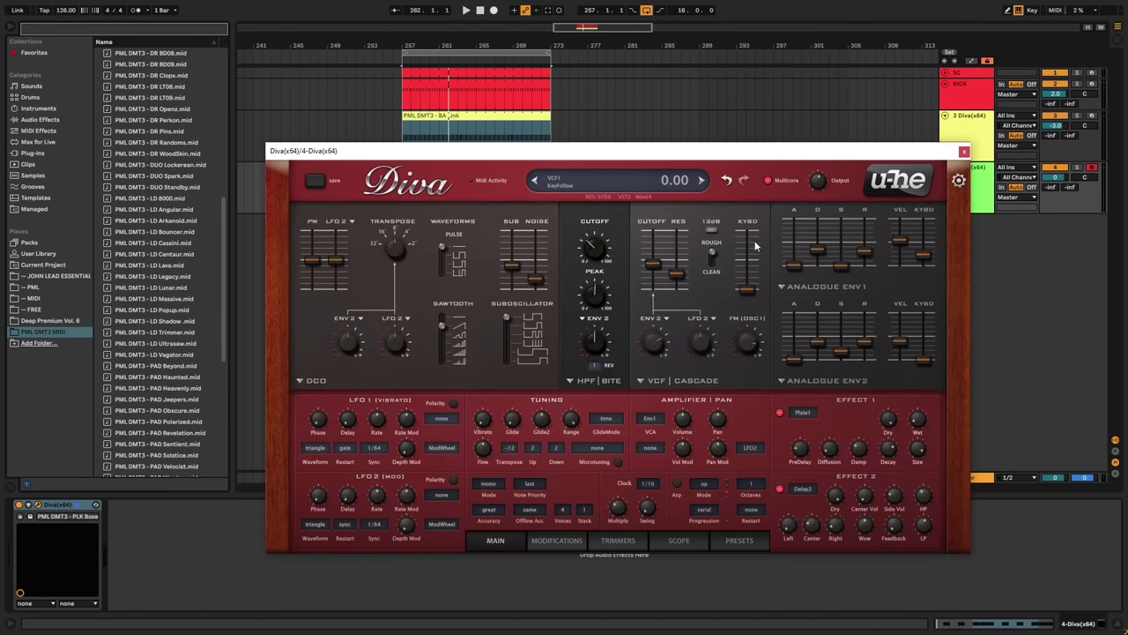
- Check the note in the bass clip and transpose all notes of the PLK Boxer clip on track 4 down to A2
click(424, 117)
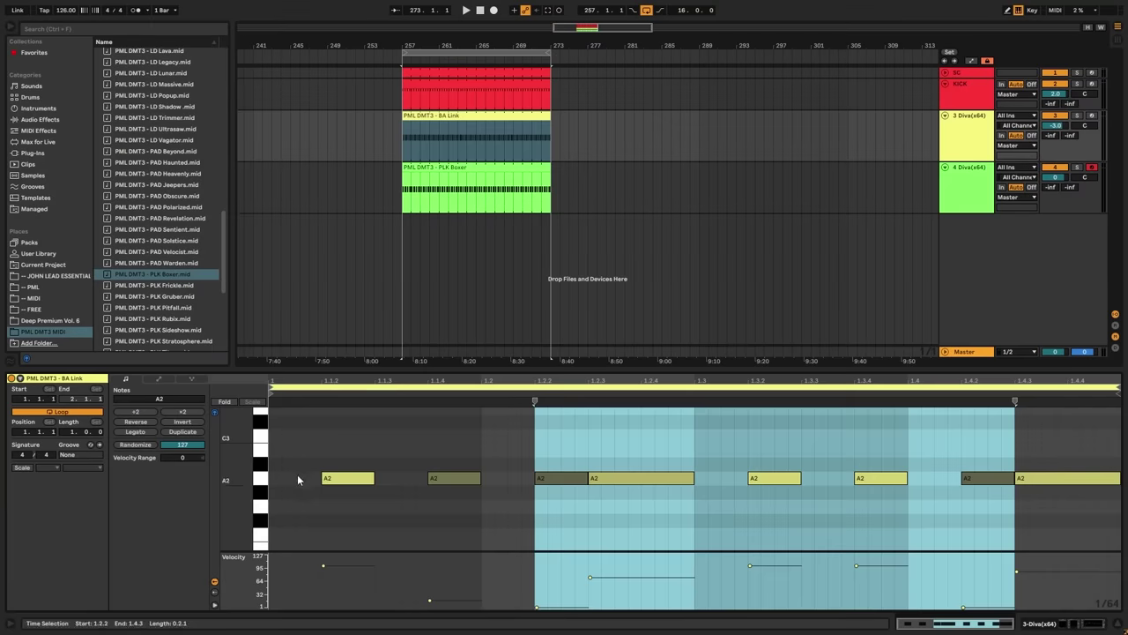
double_click(969, 182)
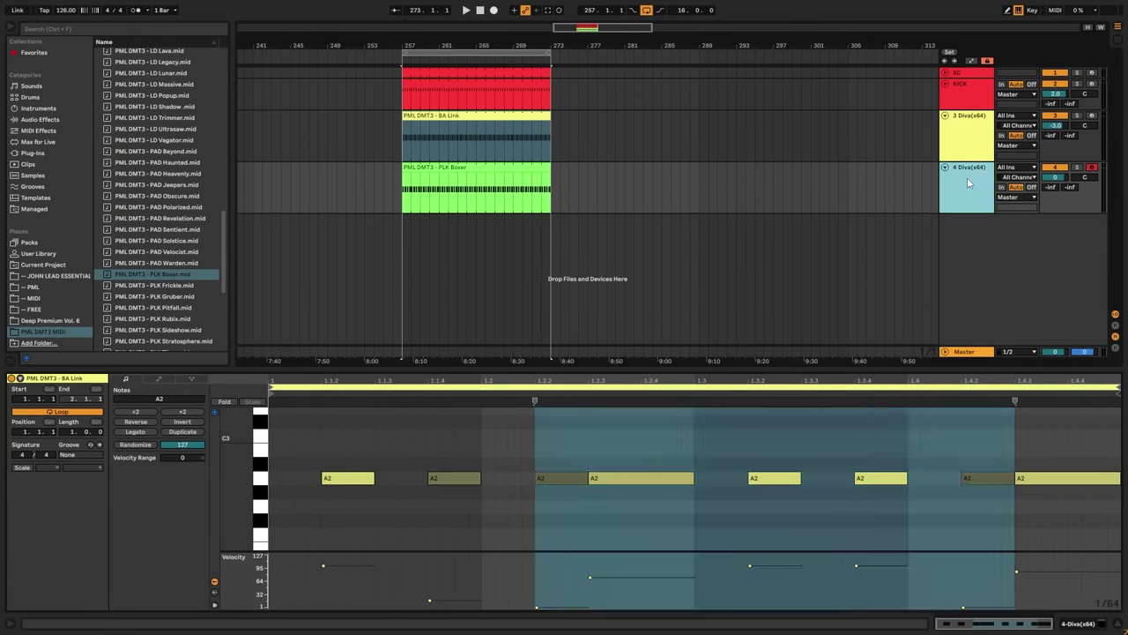
double_click(420, 168)
click(260, 481)
key(Down)
key(Down)
key(Down)
key(Down)
key(Down)
key(Down)
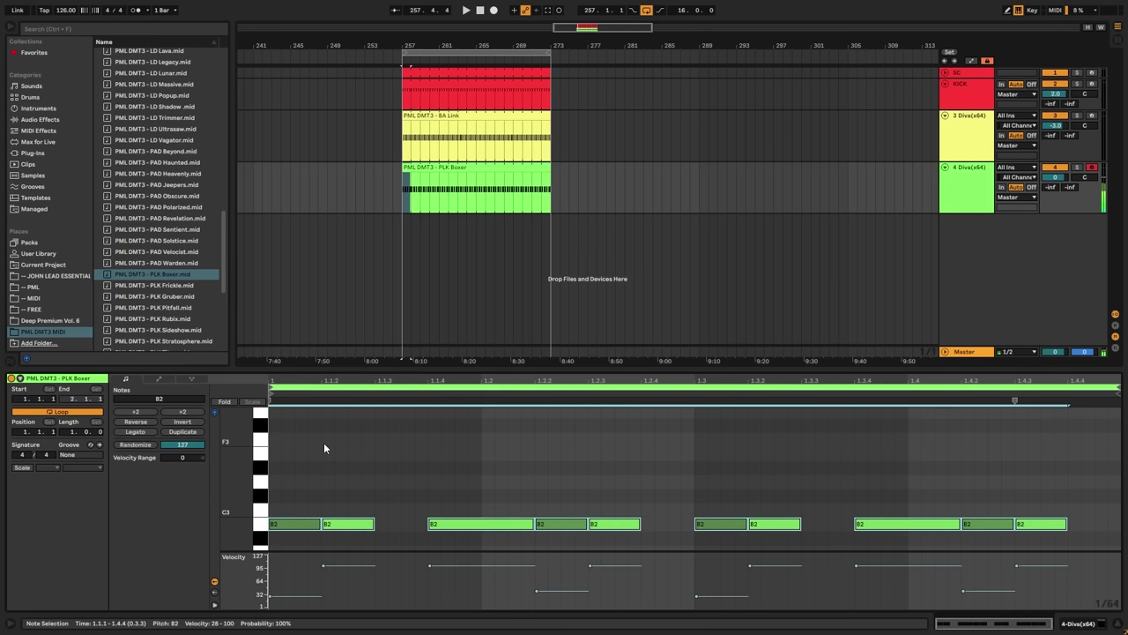
key(Down)
key(Down)
- Play the groove and compare it with each of the two Diva tracks muted and unmuted
key(space)
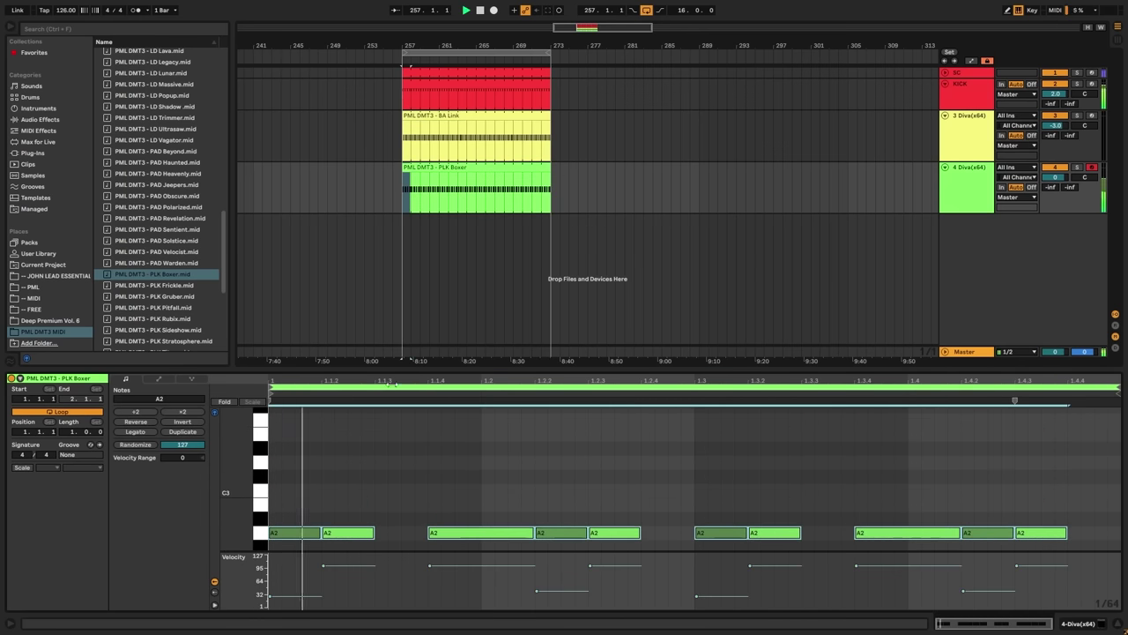
click(966, 180)
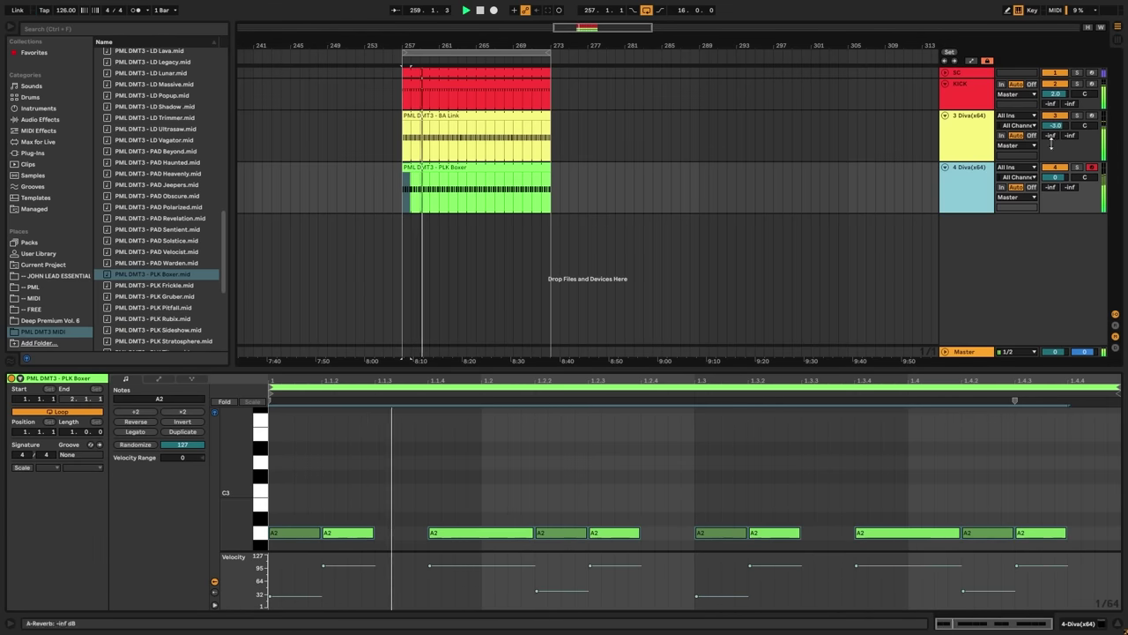
click(1054, 117)
click(1054, 116)
click(1056, 168)
click(1058, 168)
click(970, 173)
scroll(406, 187, up, 3)
scroll(411, 180, down, 3)
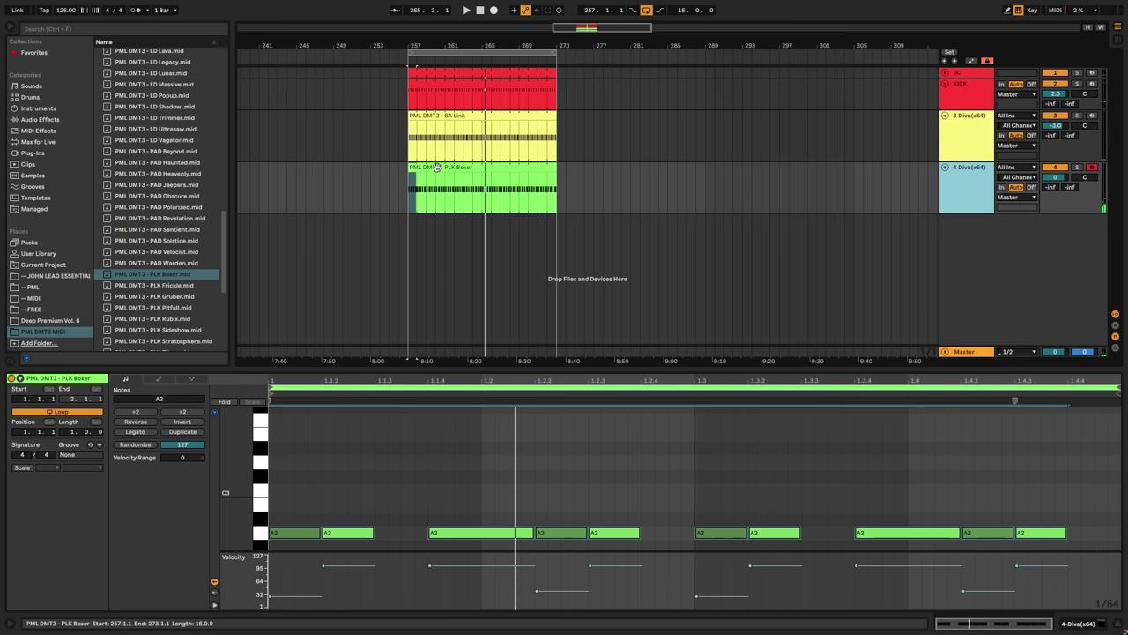
- Replace the PLK Boxer clip on track 4 with the PML DMT3 - PLK Vectorized MIDI clip and extend its loop to bar 273
click(476, 169)
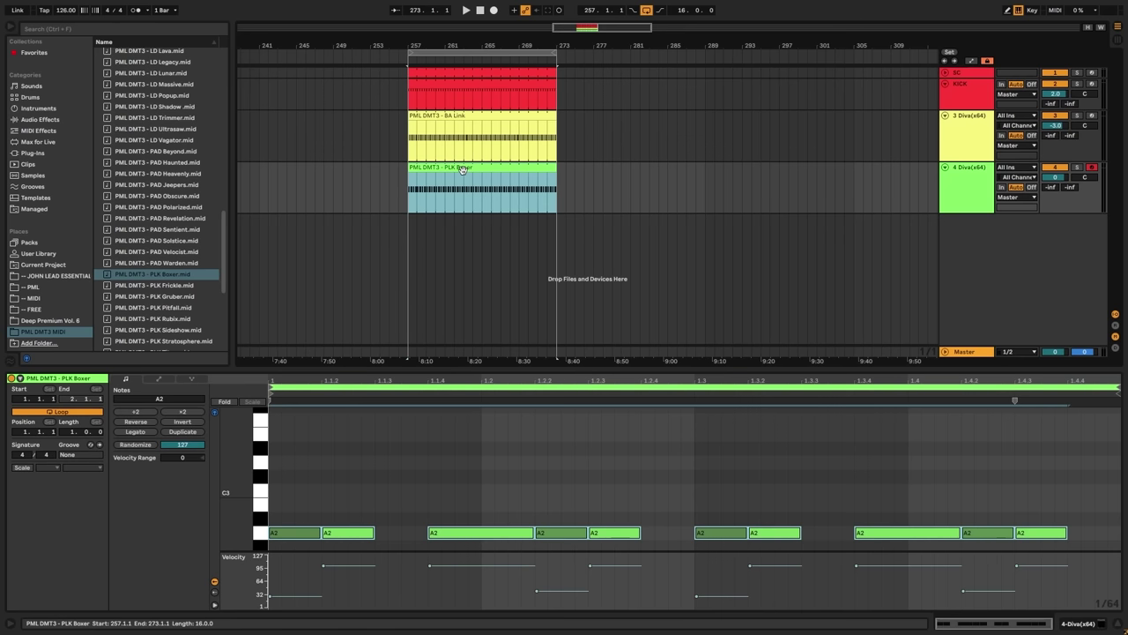
click(966, 179)
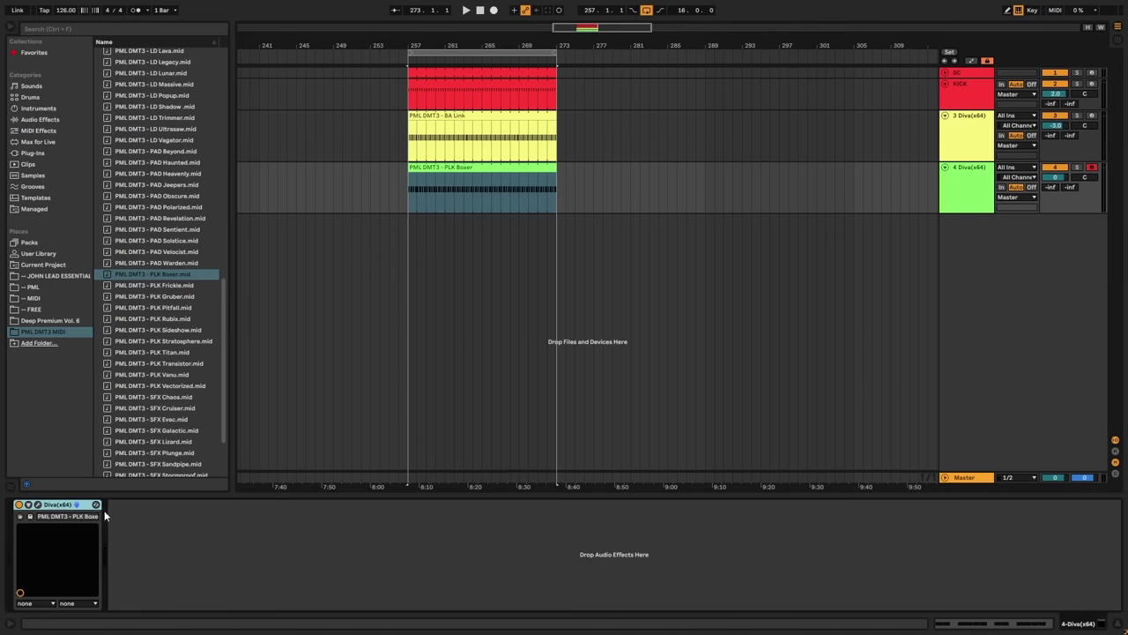
click(968, 135)
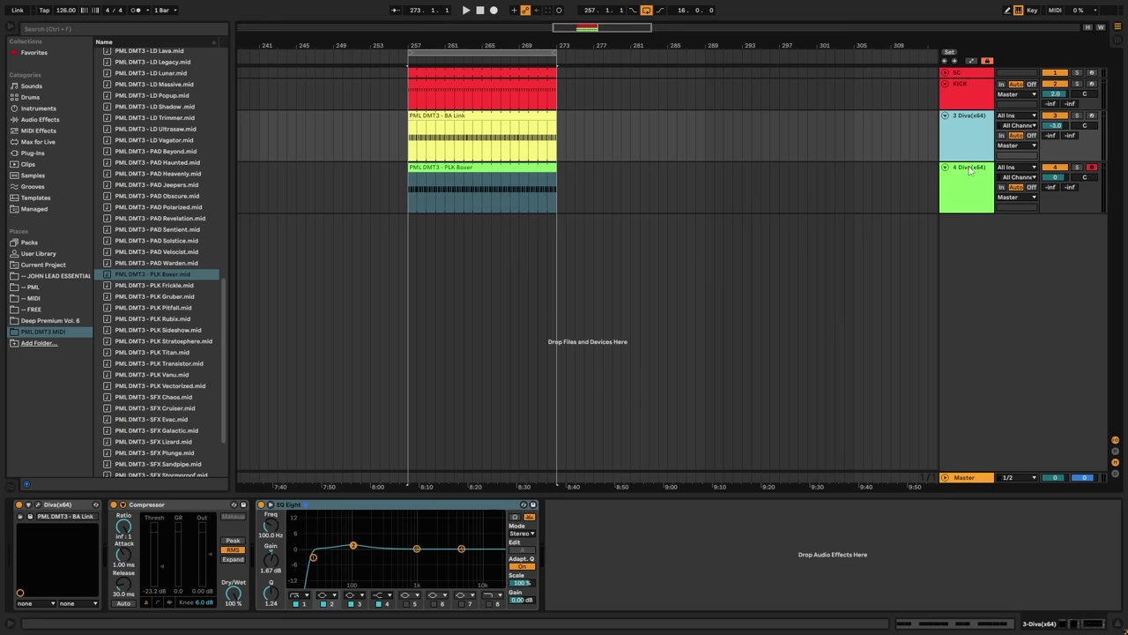
click(968, 179)
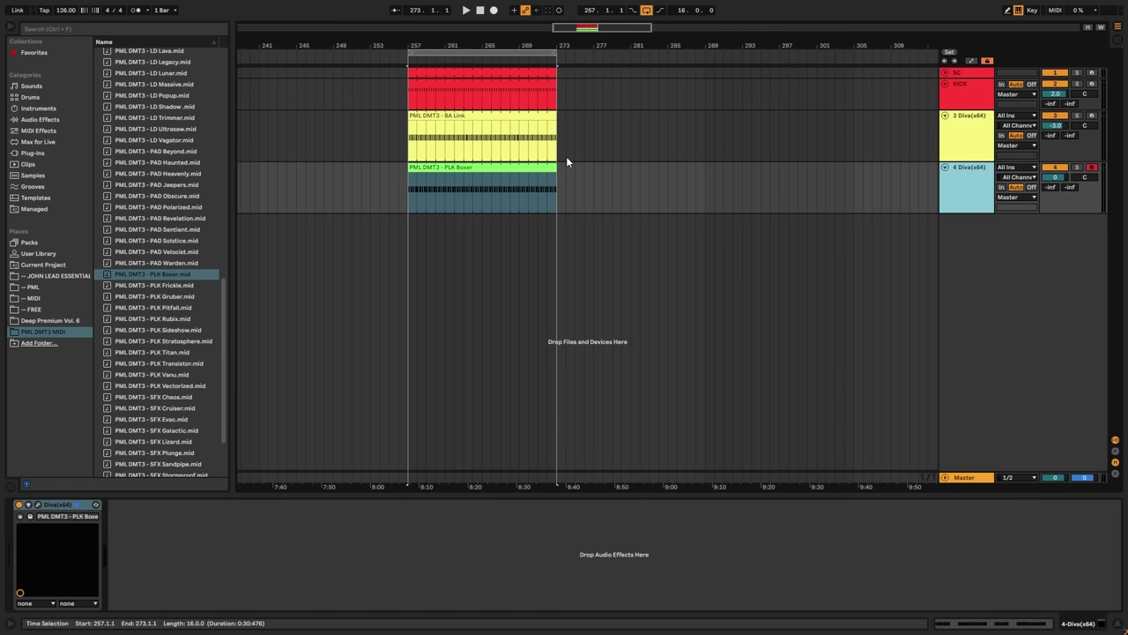
key(Delete)
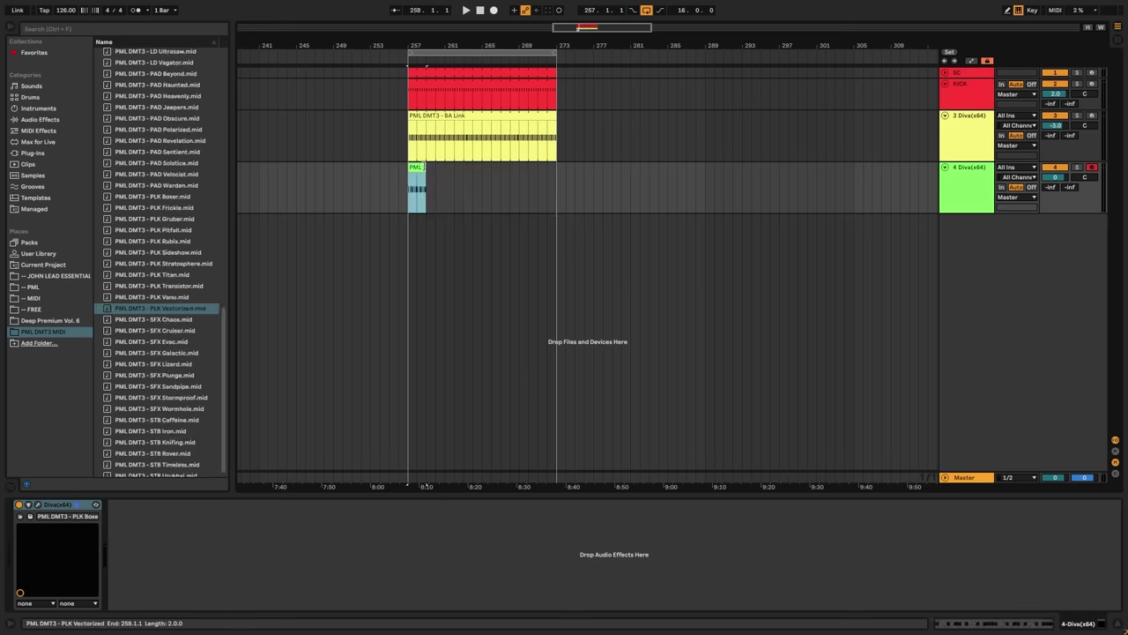
drag(424, 181, 553, 181)
- Transpose all notes of the PLK Vectorized clip up to A2
double_click(479, 181)
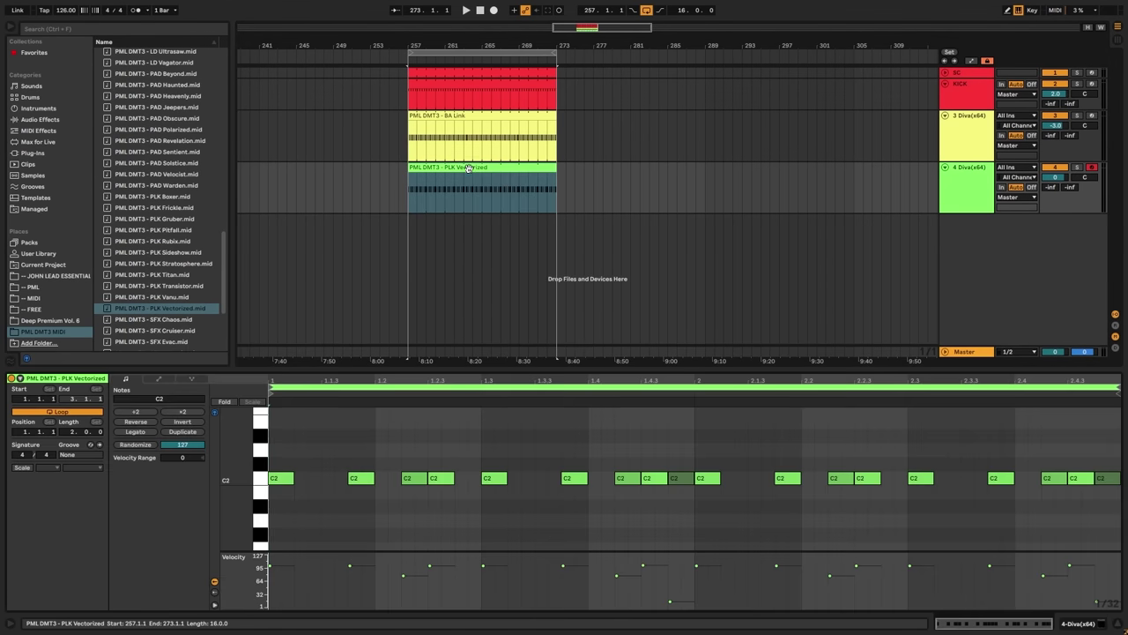
click(260, 483)
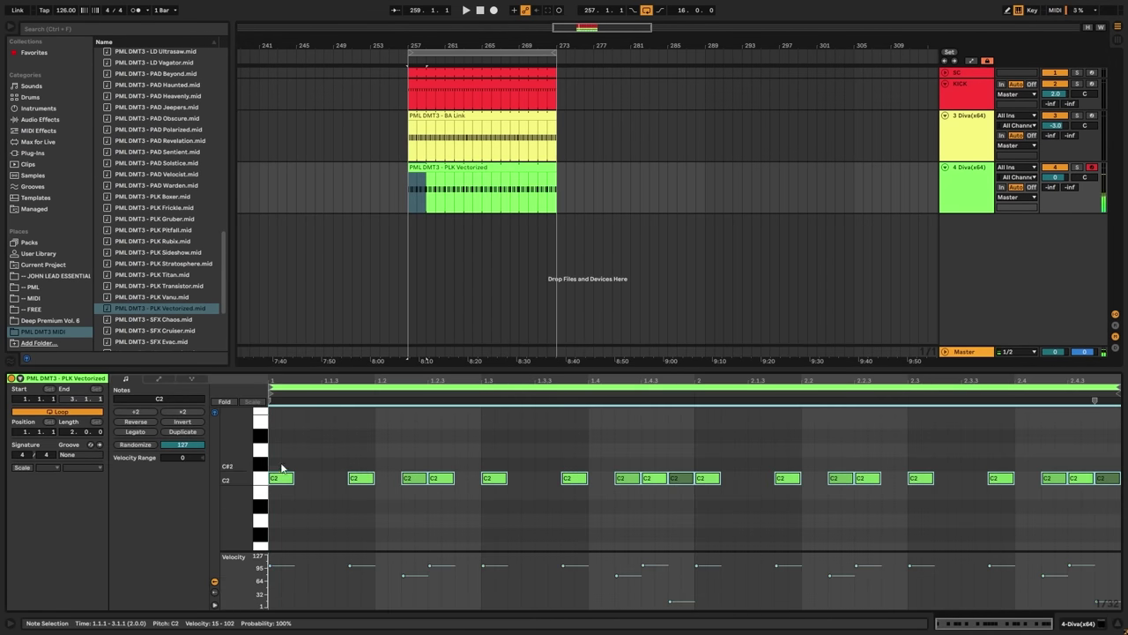
key(Up)
key(Up)
key(Up)
key(Up)
key(Up)
key(Up)
key(Up)
key(Up)
key(Up)
key(Up)
key(Down)
- Try the pluck notes an octave lower at A1 and up at B2 during playback, returning them to A2
key(space)
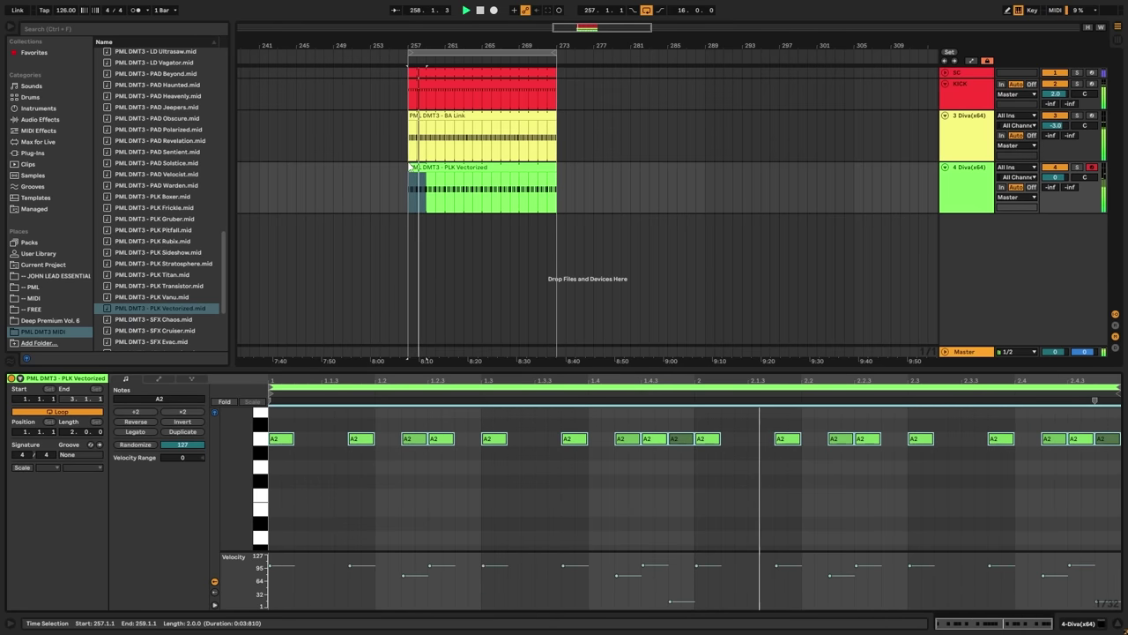
click(261, 439)
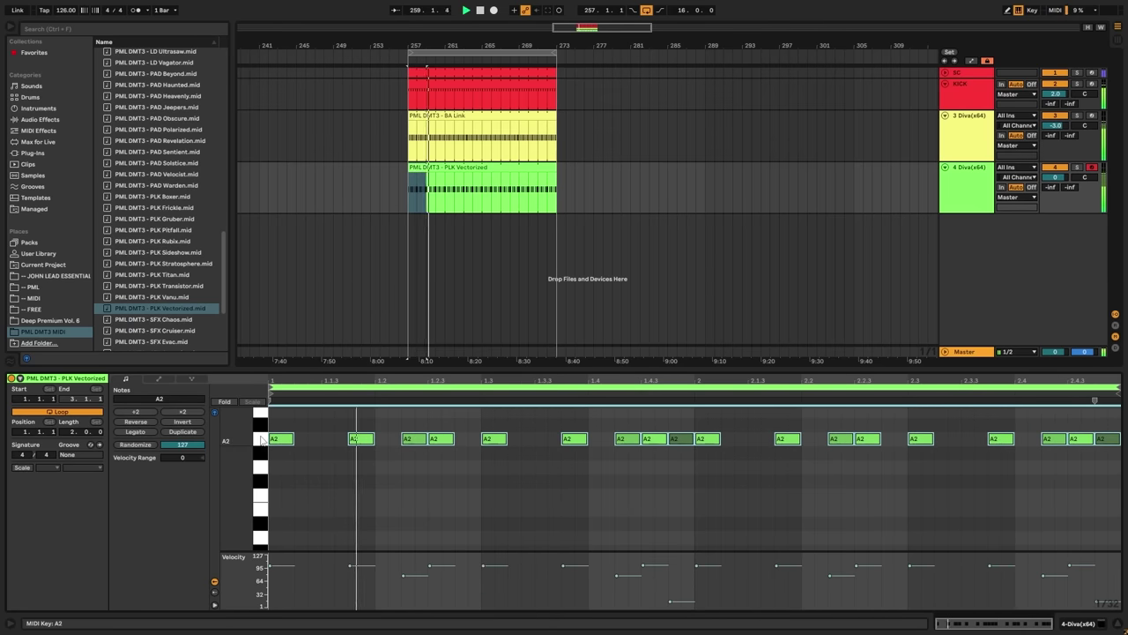
key(shift+Down)
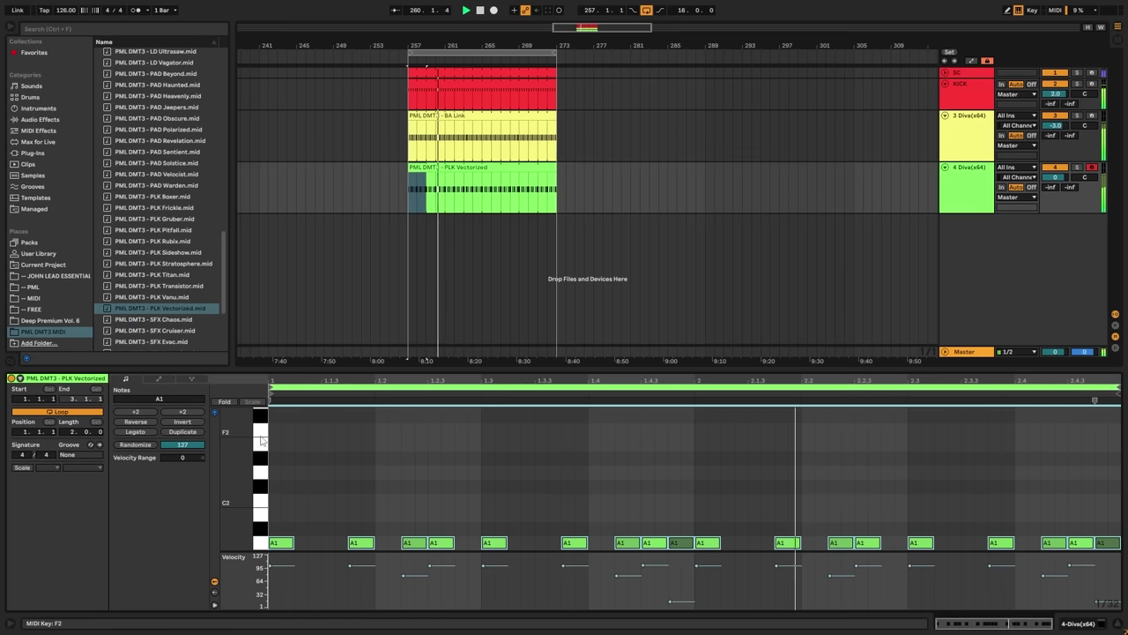
key(shift+Up)
key(Up)
key(Up)
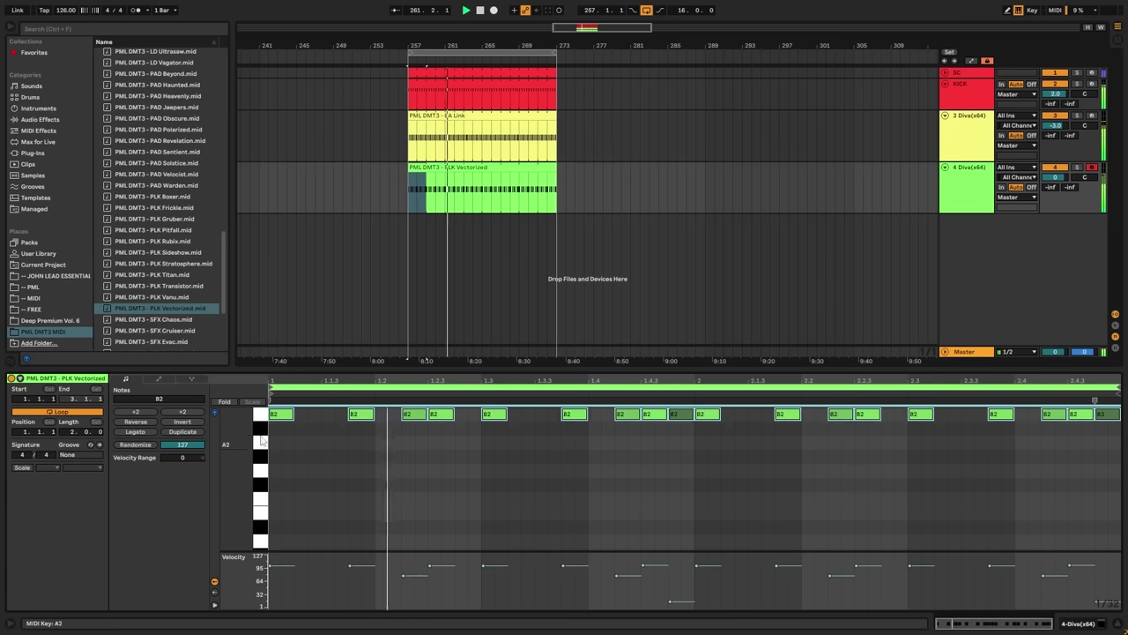
key(Down)
key(Down)
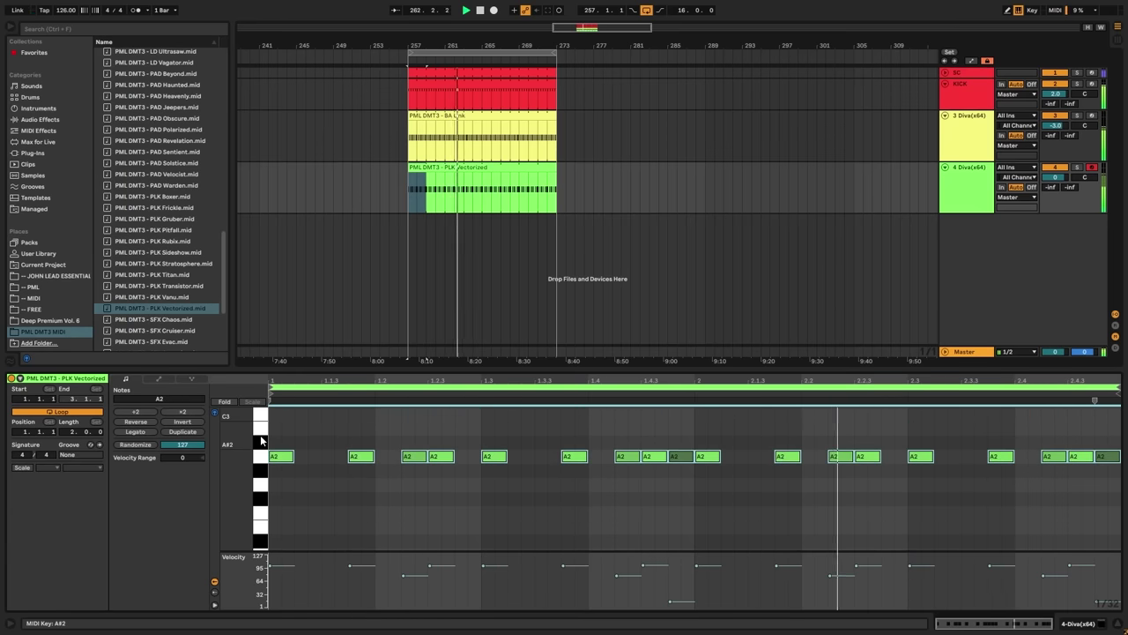
- Copy the bass track's Compressor onto track 4 and set its threshold to -26.3 dB during playback
double_click(970, 129)
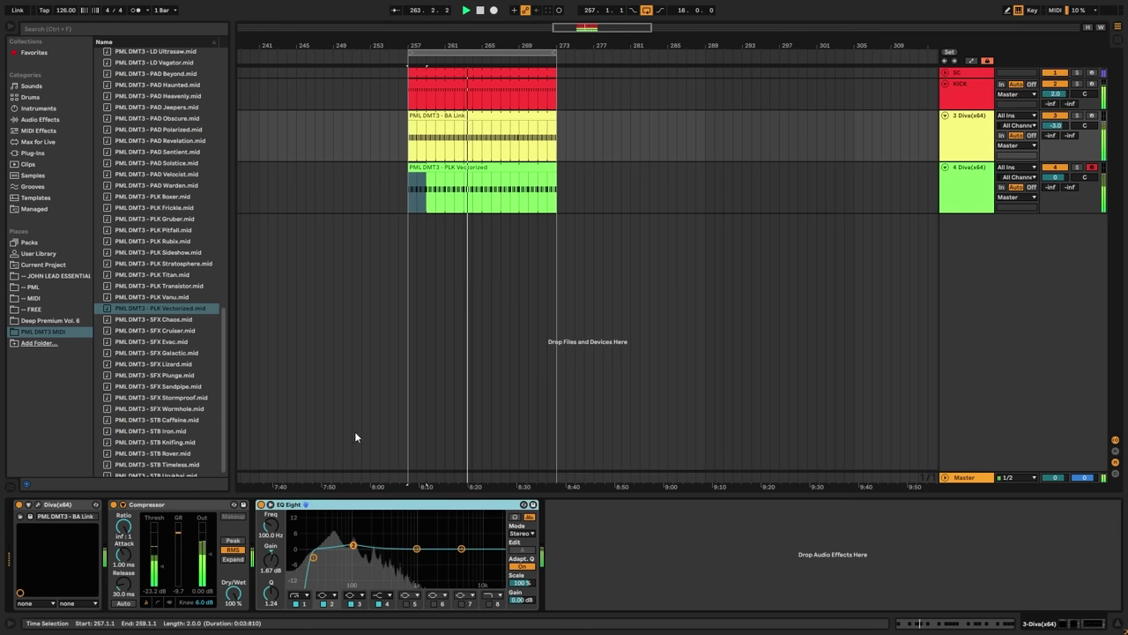
click(168, 505)
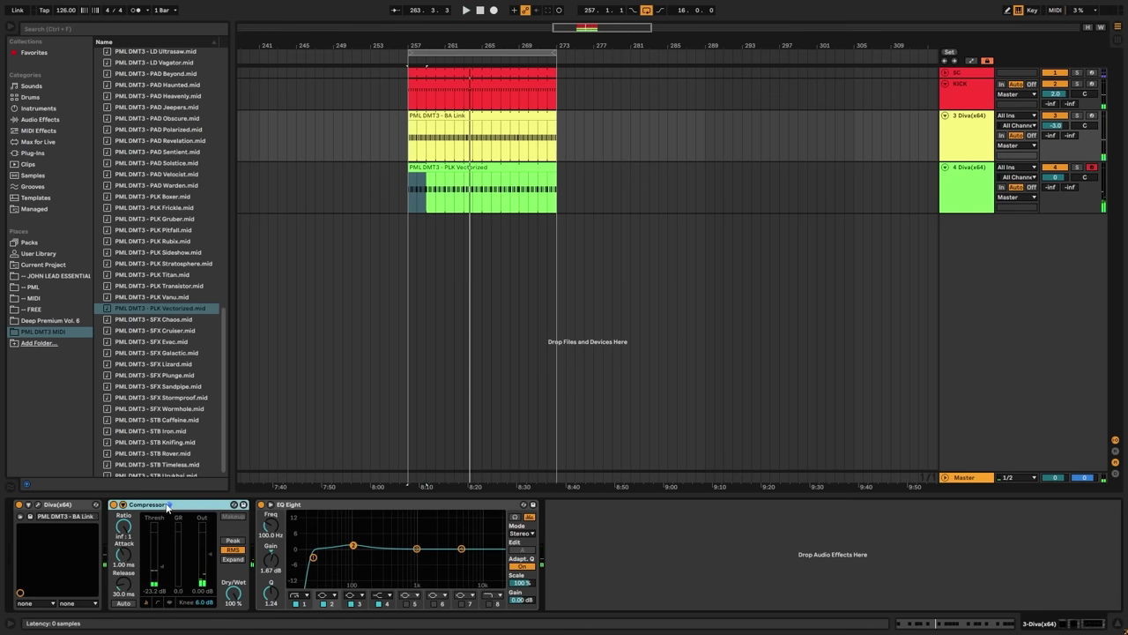
click(965, 201)
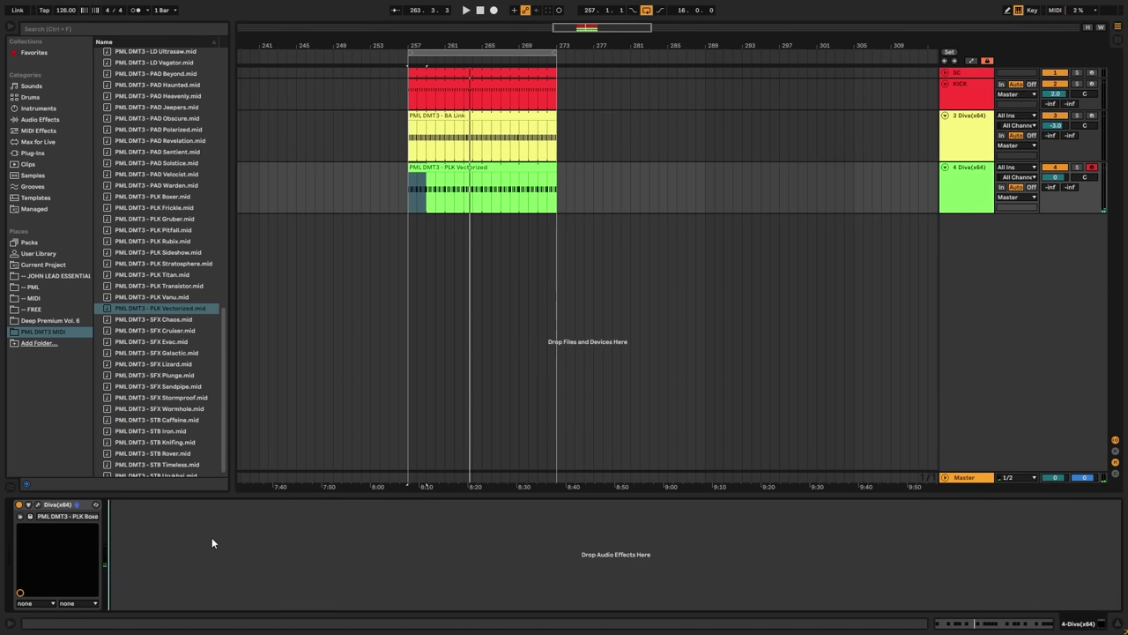
key(ctrl+v)
key(space)
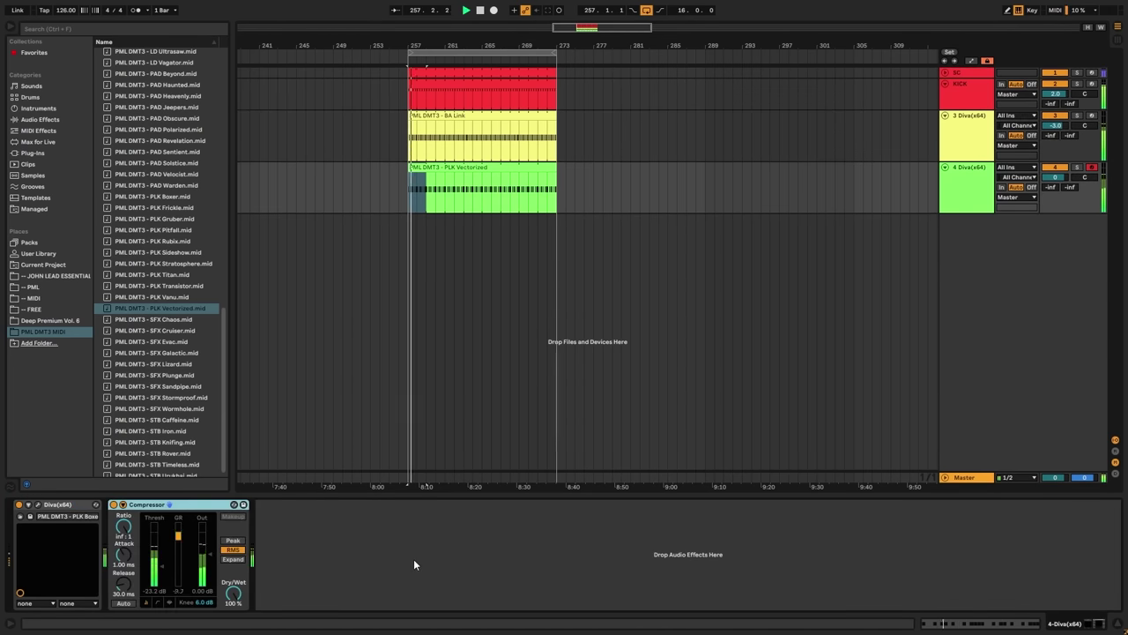
drag(160, 572, 163, 575)
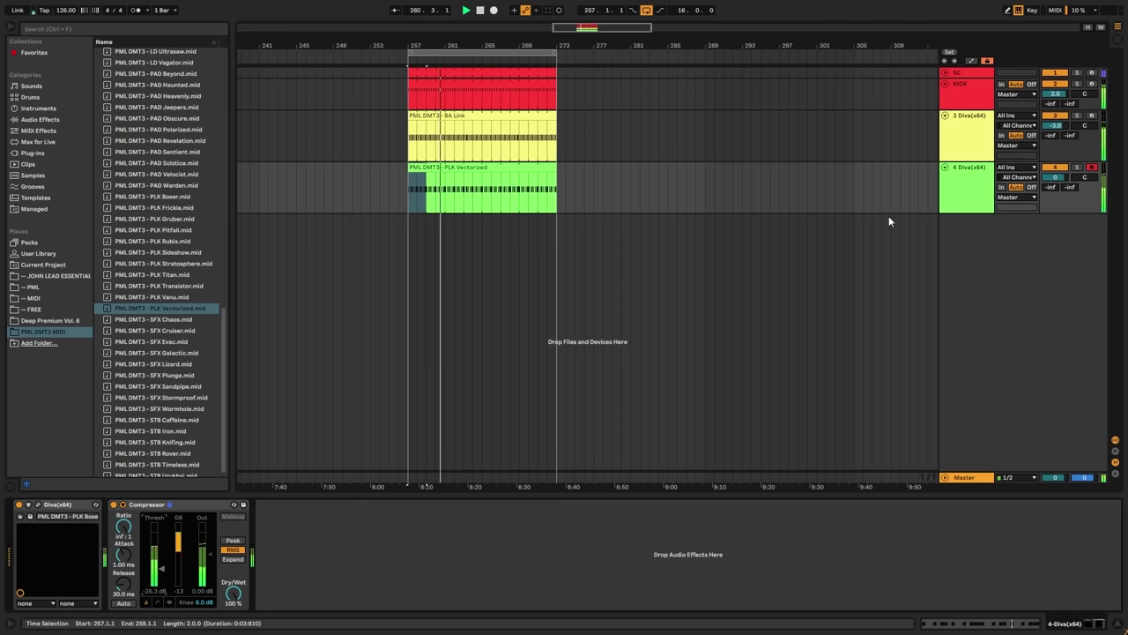
- Set the VCF1 resonance of track 4's Diva to 26.50 and its Compressor threshold to -22.6 dB during playback
click(976, 183)
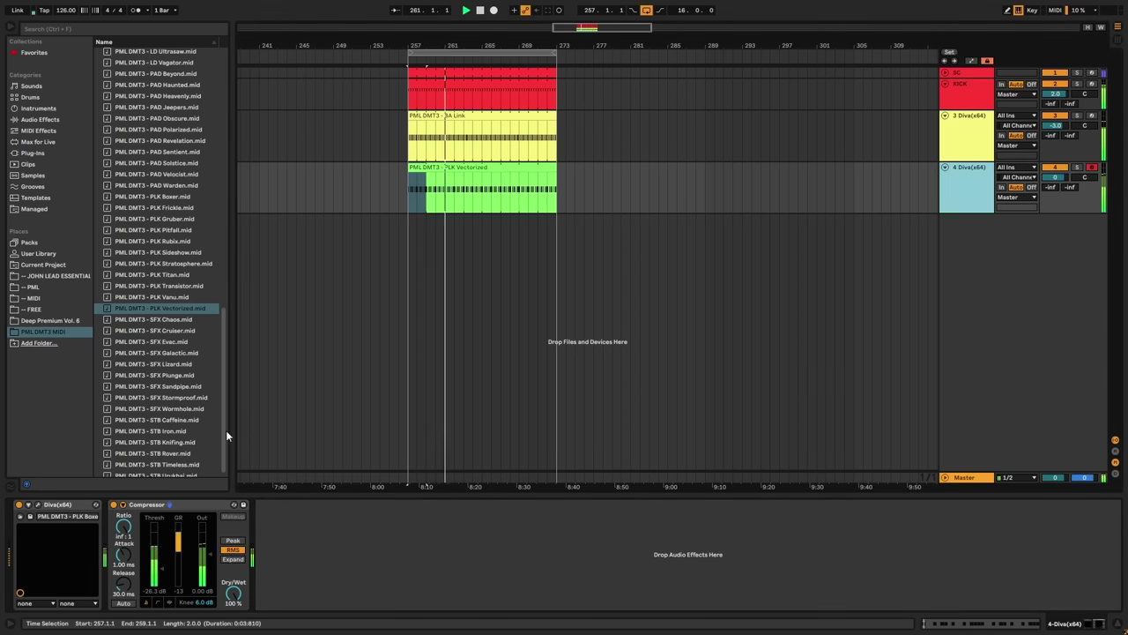
click(38, 504)
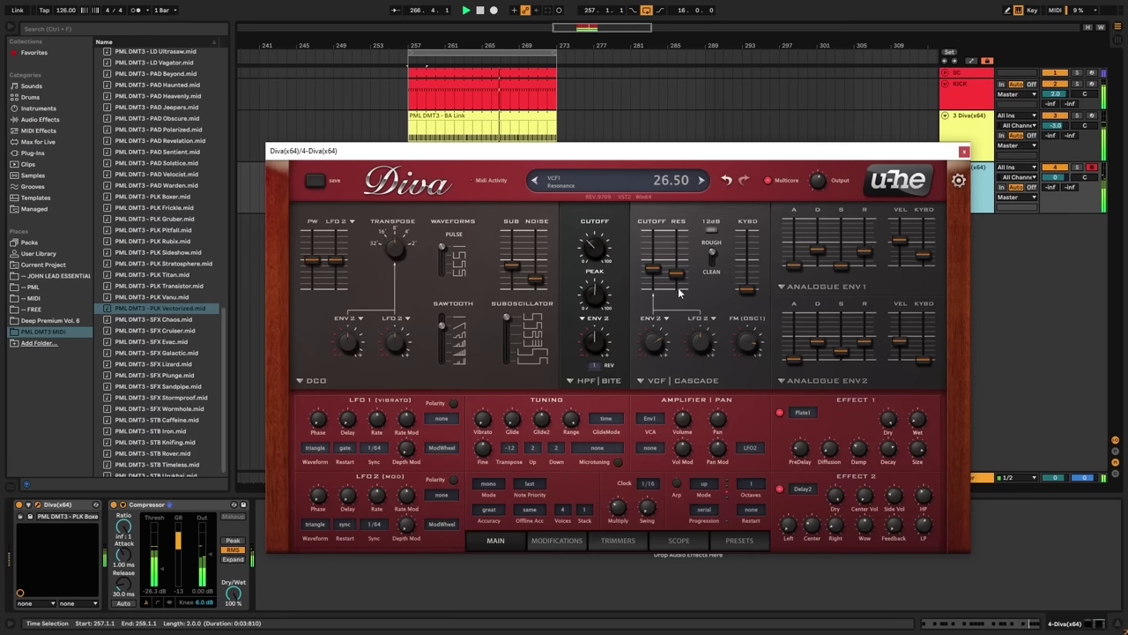
click(965, 152)
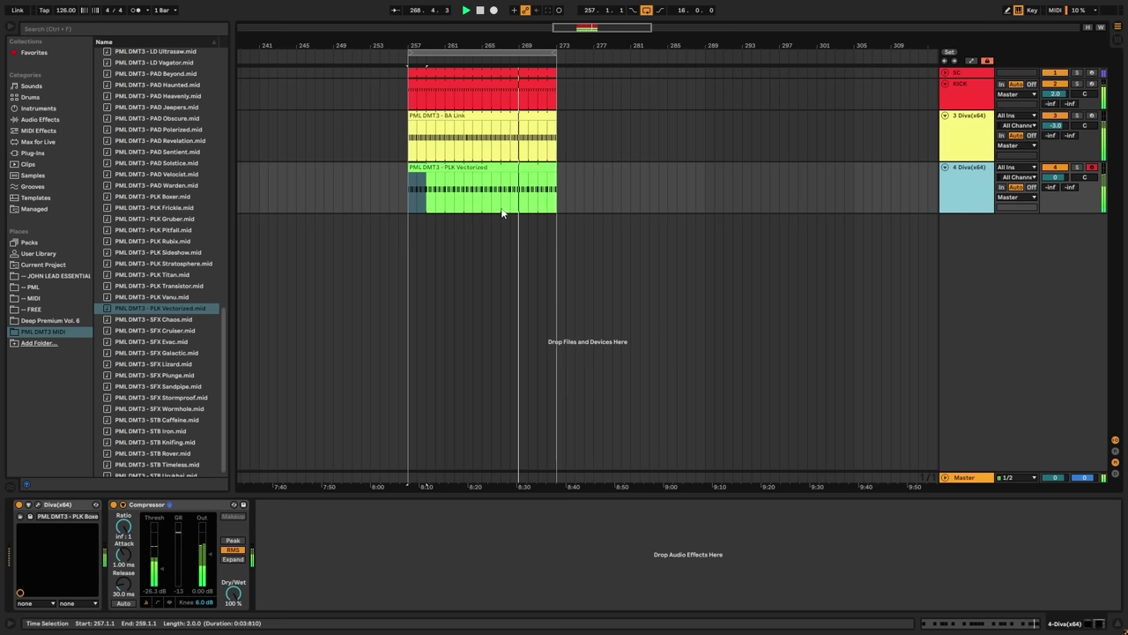
click(162, 569)
drag(162, 569, 161, 565)
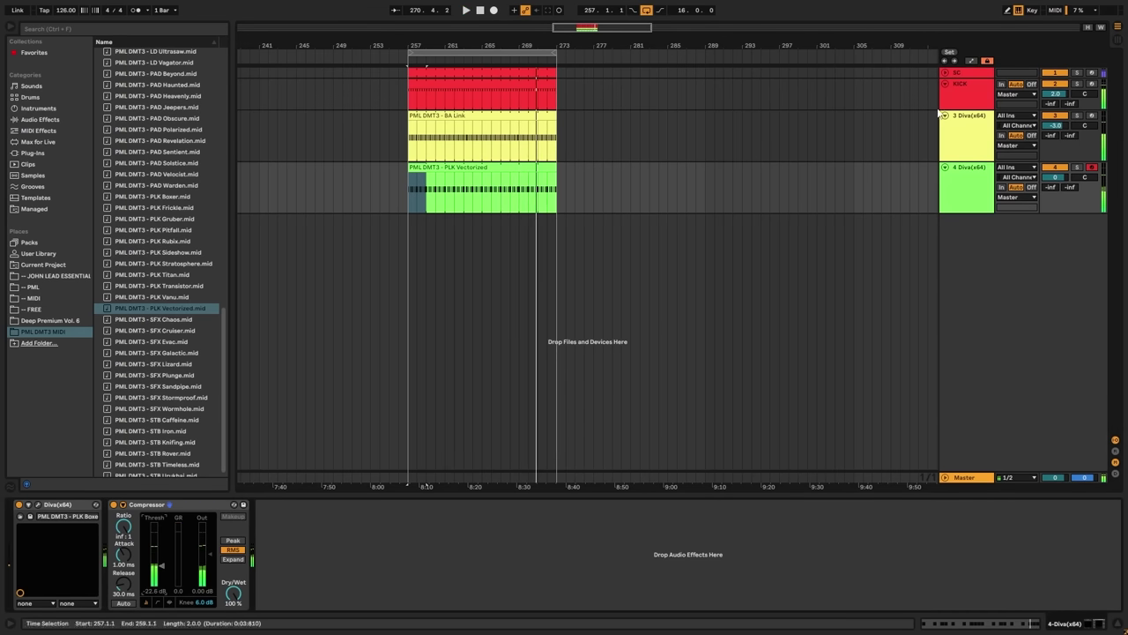
- Add an EQ Eight after the Compressor on track 4 and set its low-cut frequency to 84.8 Hz during playback
click(912, 153)
click(362, 520)
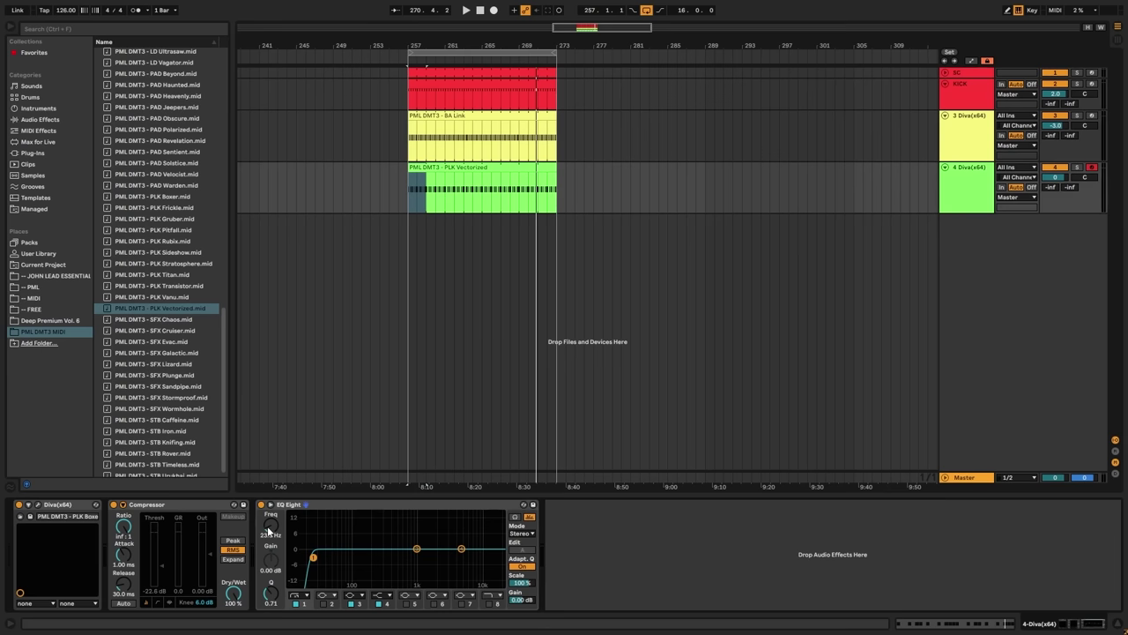
key(space)
drag(271, 531, 272, 511)
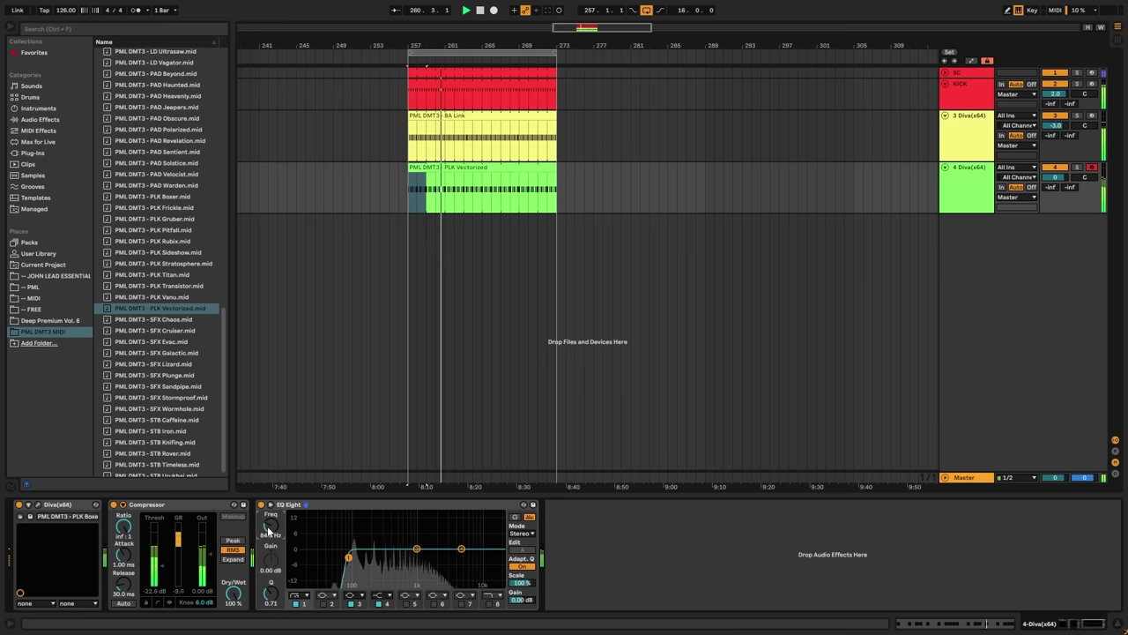
- Open the PLK Vectorized clip's notes in an enlarged editor and play it from 1.1.1
double_click(472, 194)
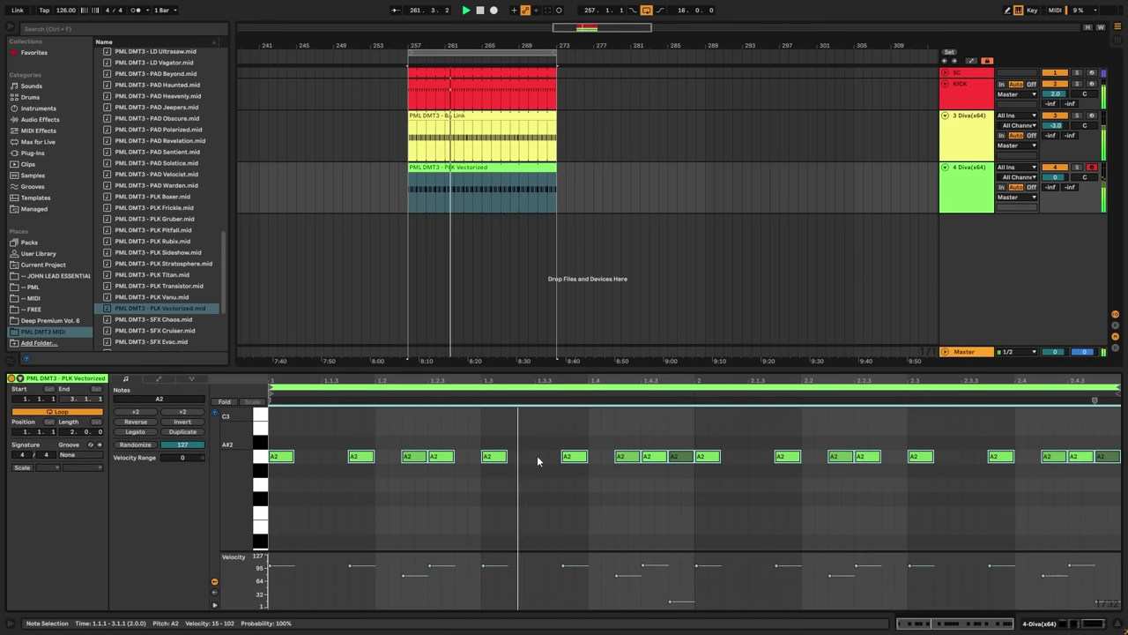
click(495, 505)
scroll(661, 517, up, 2)
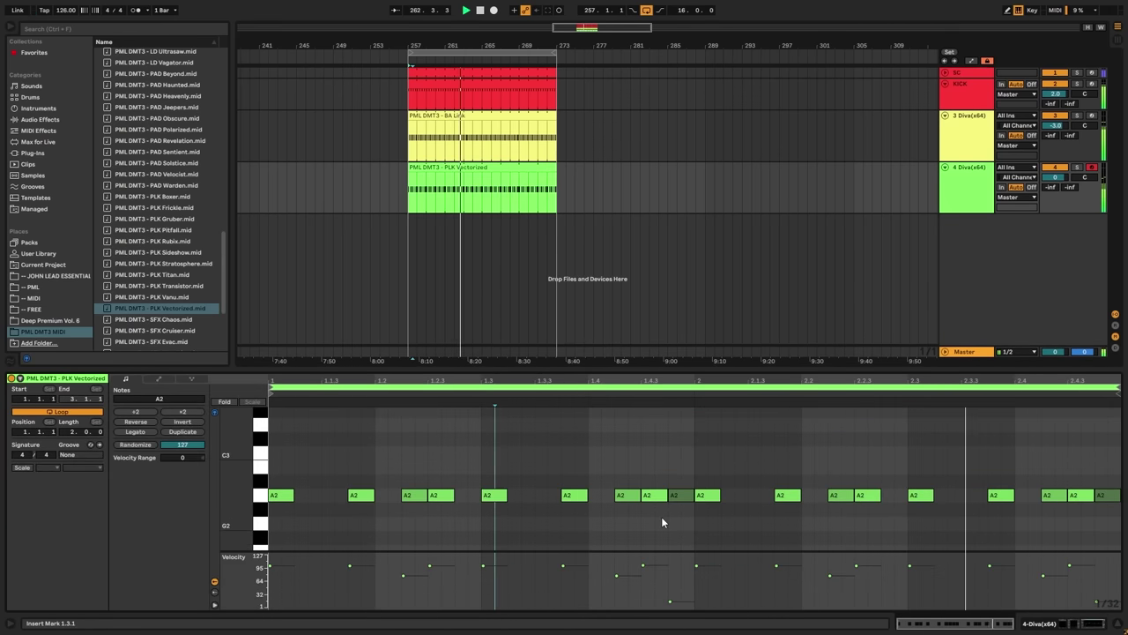
drag(700, 370, 694, 340)
key(space)
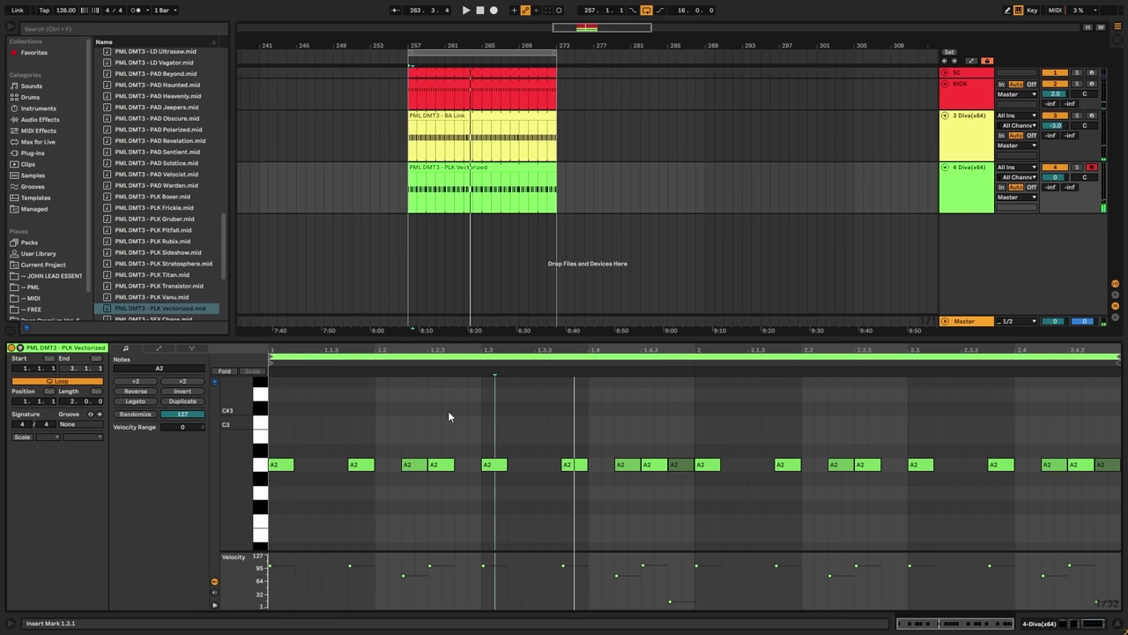
click(275, 409)
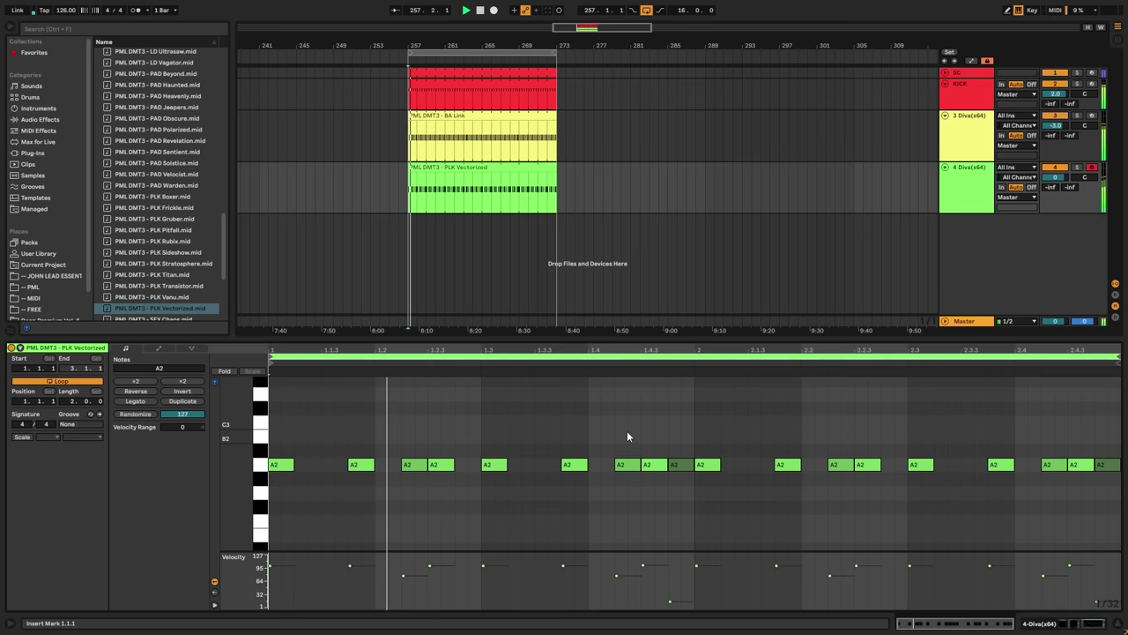
- Try the A2 notes at 1.3.4 and 2.3 up at C3 during playback, returning them to A2
click(575, 464)
shift+click(913, 465)
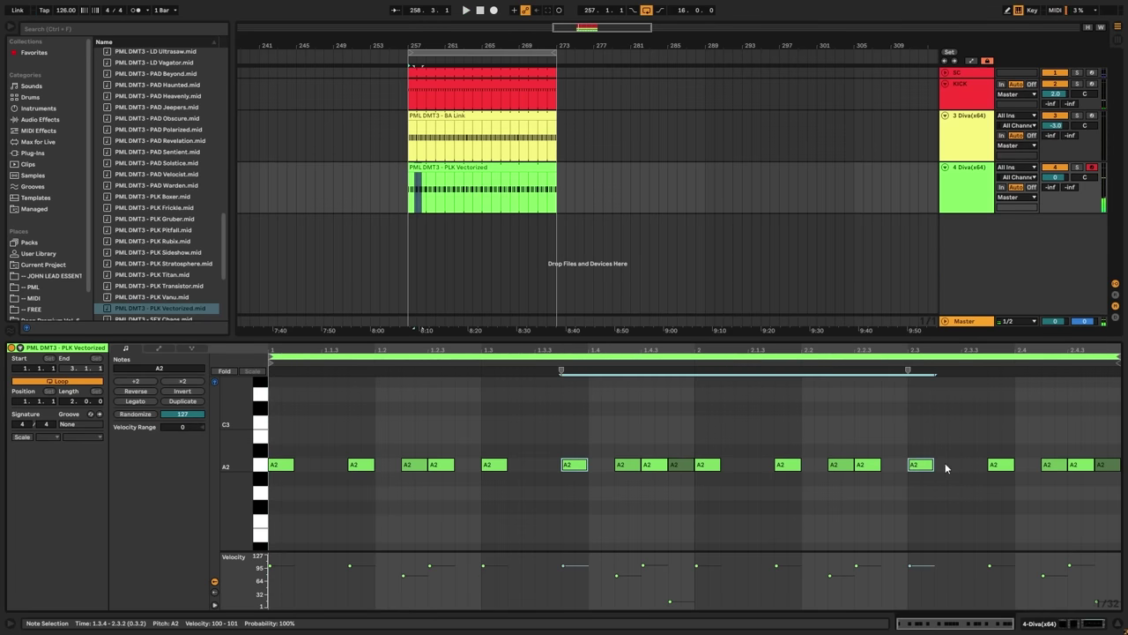
key(Up)
key(Up)
key(Up)
key(space)
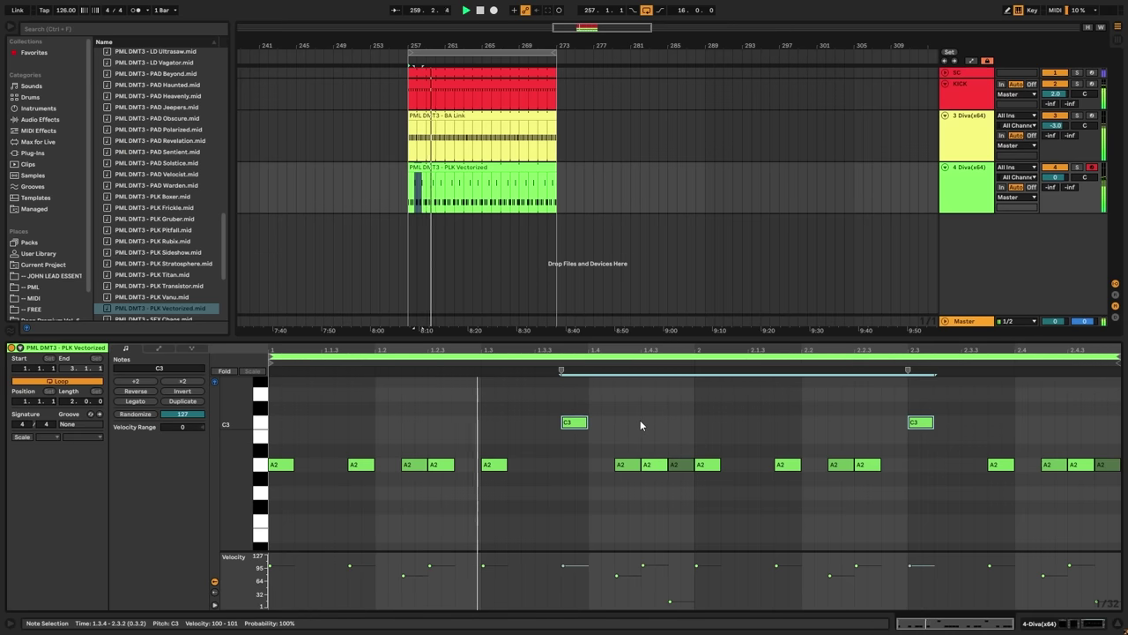
key(Down)
key(Down)
key(Down)
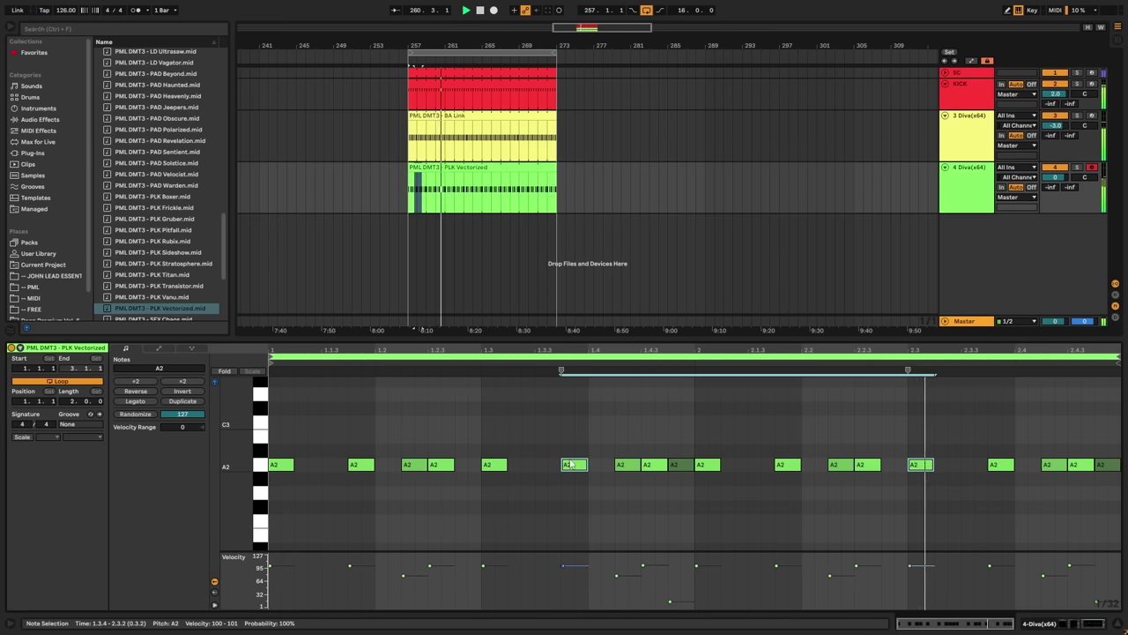
- Raise the pluck notes at 1.3.4 and 2.3.4 to B2
drag(975, 437, 1002, 492)
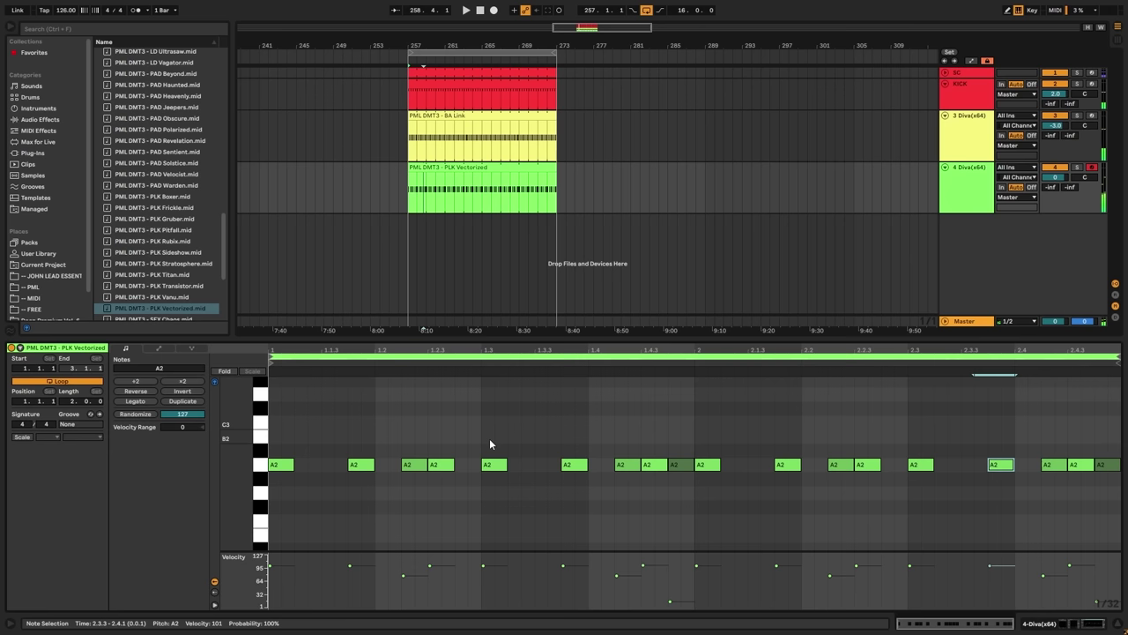
shift+click(573, 465)
key(Up)
key(Up)
key(Up)
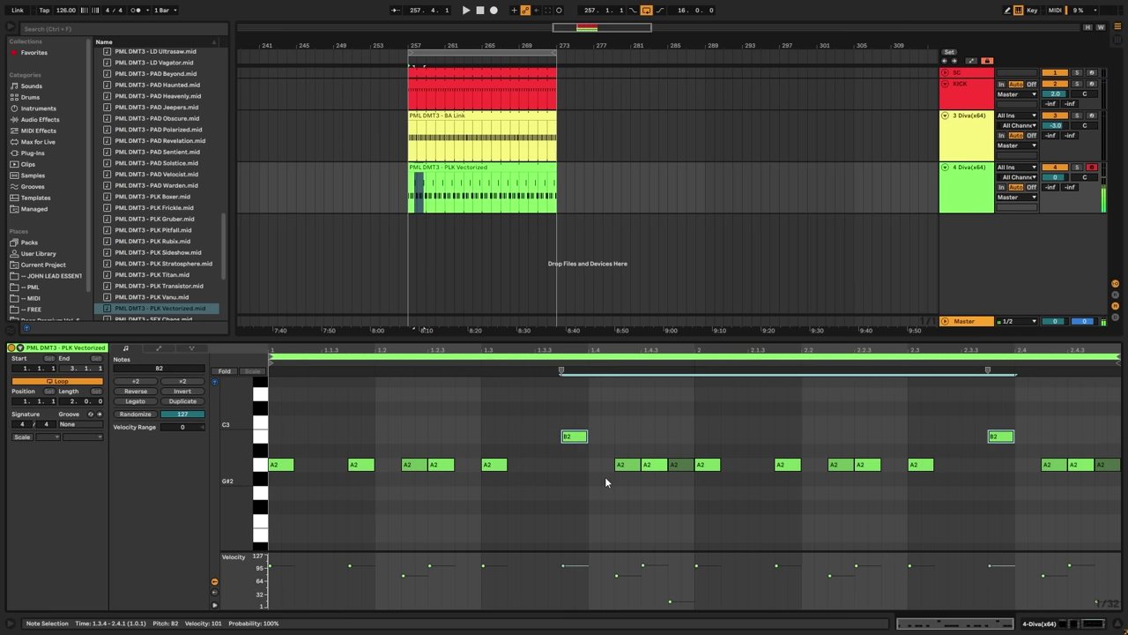
- Try the two raised pluck notes down at E2 and F2 during playback, returning them to B2
key(Down)
key(Down)
key(Down)
key(Down)
key(Down)
key(Down)
key(Down)
key(Down)
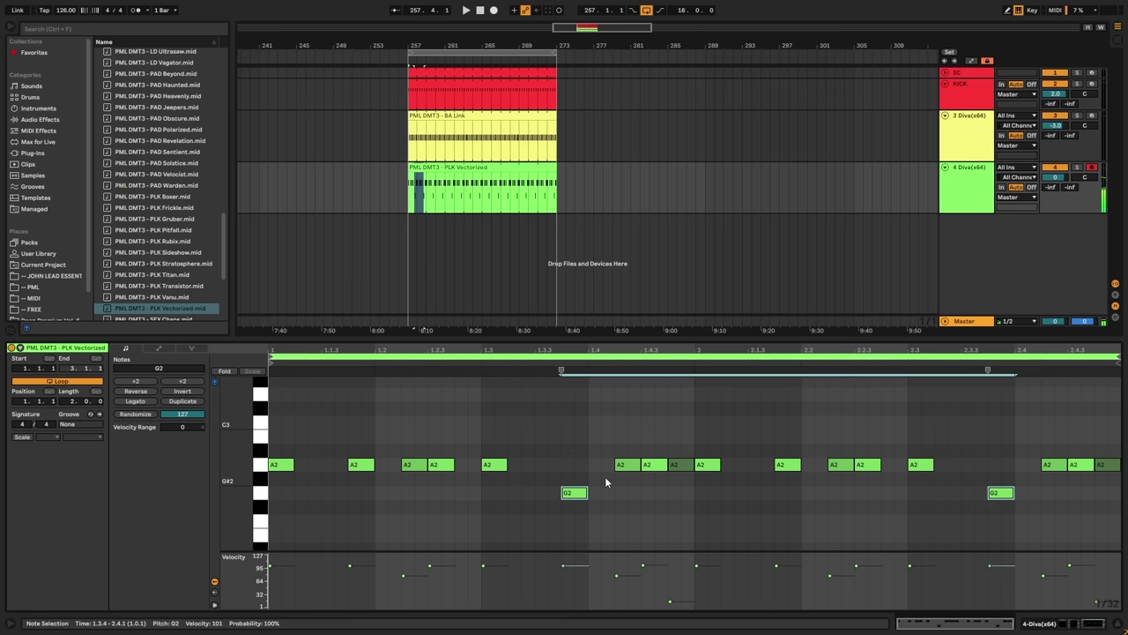
key(space)
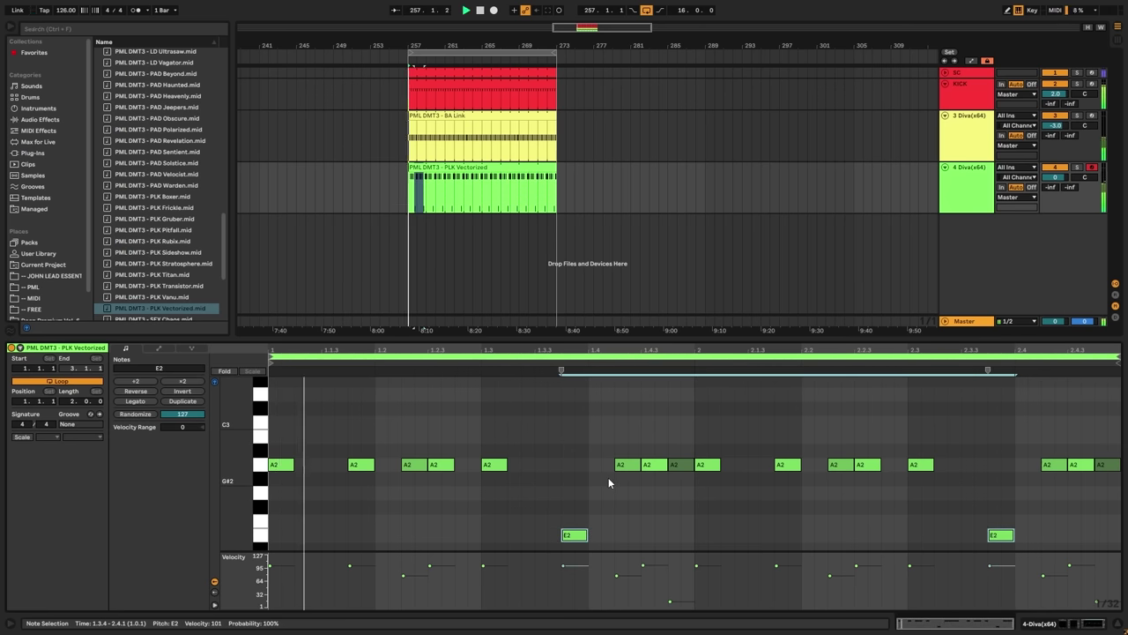
scroll(603, 473, down, 1)
key(Up)
key(Up)
key(Up)
key(Up)
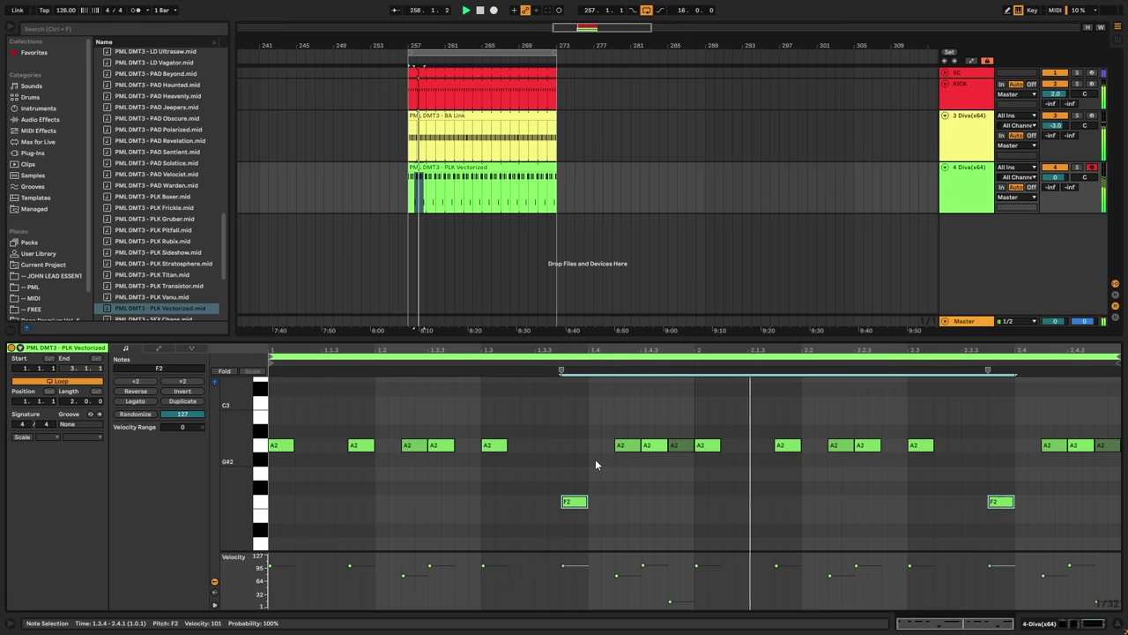
key(Up)
key(Up)
key(Up)
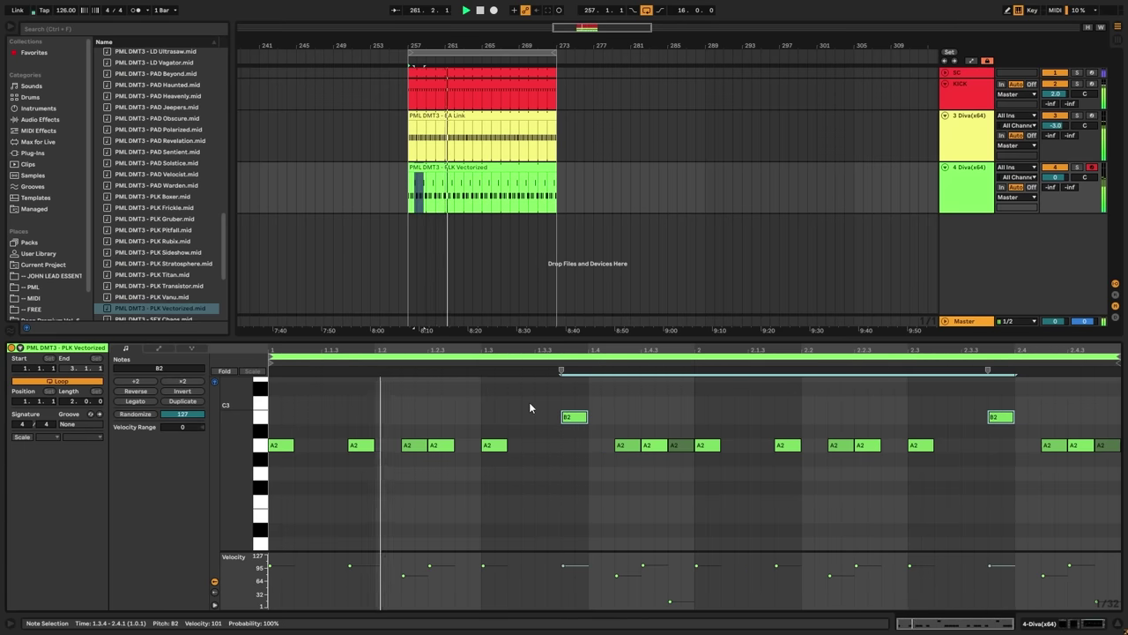
- Move the two B2 notes up to C3 and add a B2 note directly before each of them
mouse_move(583, 418)
mouse_down()
mouse_move(556, 422)
mouse_move(579, 406)
mouse_up()
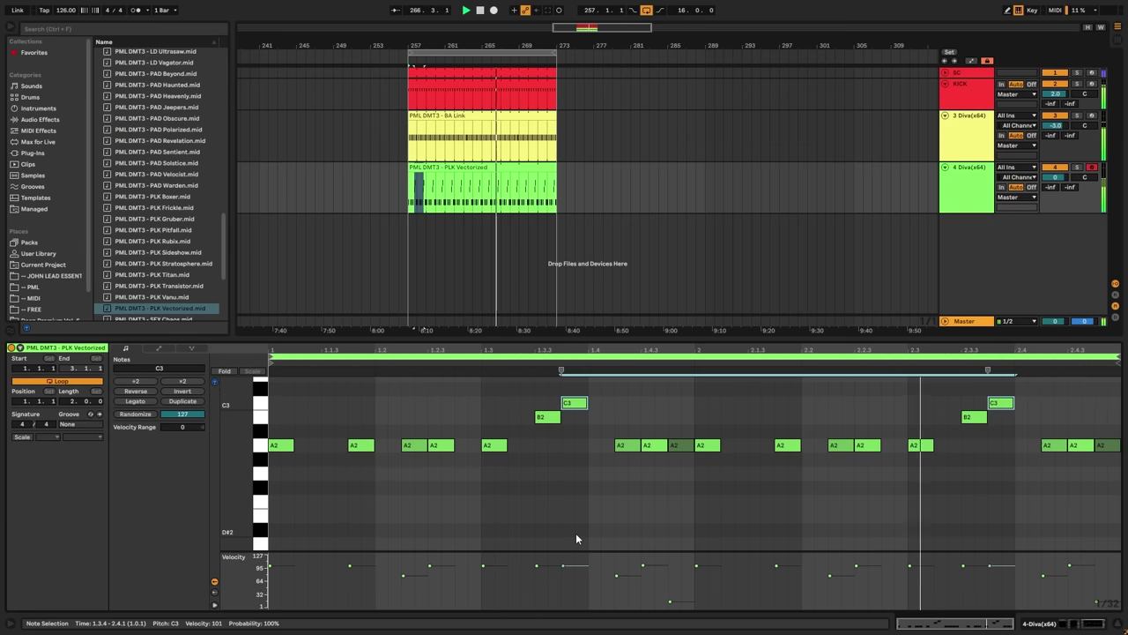
key(space)
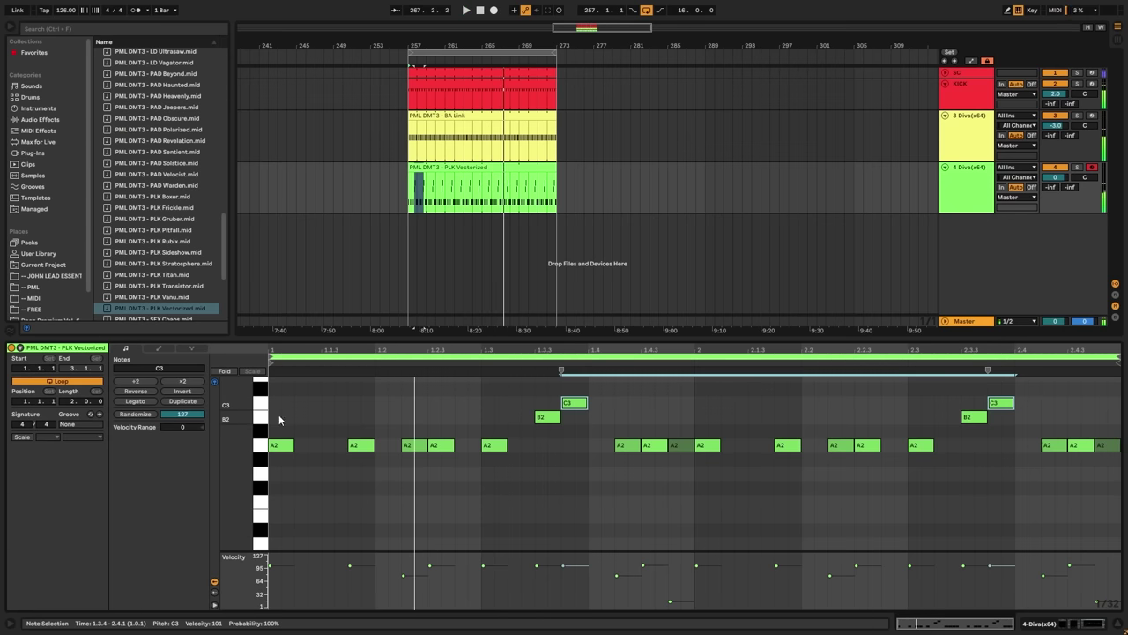
- Set the velocity of the B2 notes at 1.3.3 and 2.3.3 to 14 and play the pattern
click(262, 417)
drag(534, 559, 534, 602)
key(space)
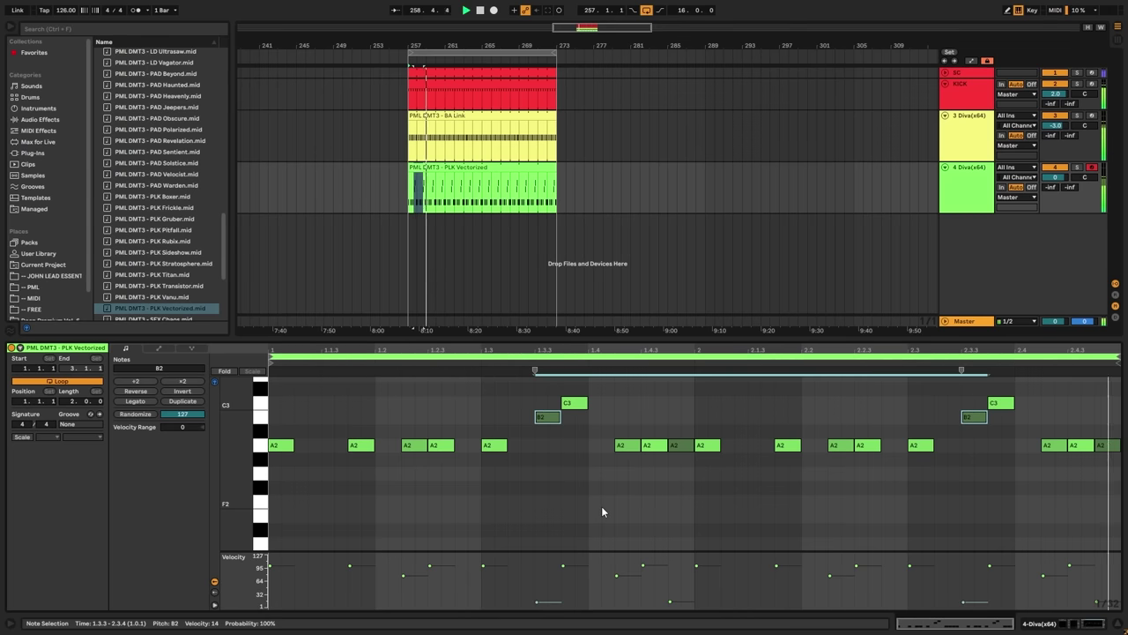
- Lower the velocity of the A2 notes at 1.2.2 and 2.2.2 to about 30, fine-tuning it slightly upward during playback
key(space)
drag(397, 409, 416, 456)
drag(822, 414, 828, 478)
mouse_move(826, 576)
mouse_down()
mouse_move(826, 606)
mouse_move(826, 566)
mouse_move(830, 600)
mouse_up()
key(space)
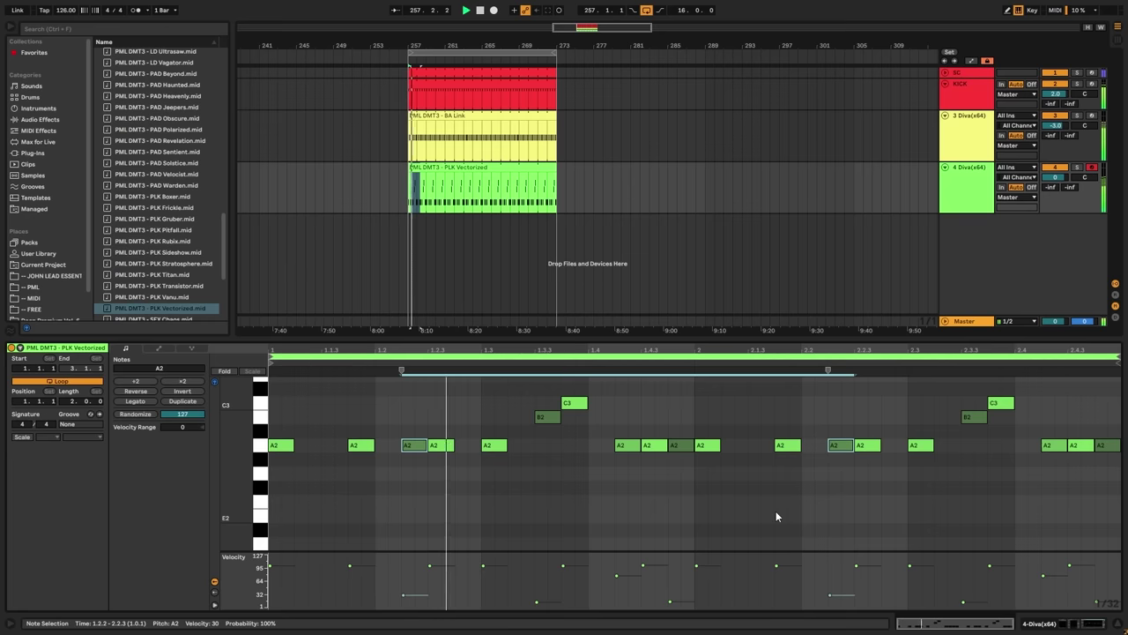
drag(824, 593, 833, 578)
- Show track 4's devices and set its volume to -1.0 dB in the session mixer, returning to the arrangement
double_click(980, 185)
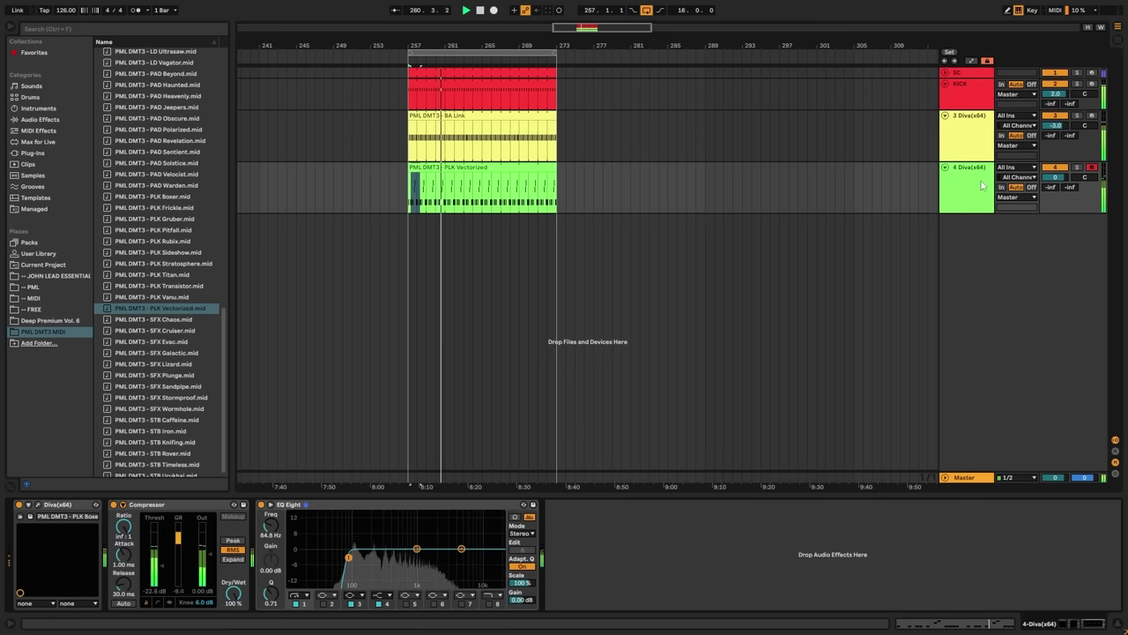
key(Tab)
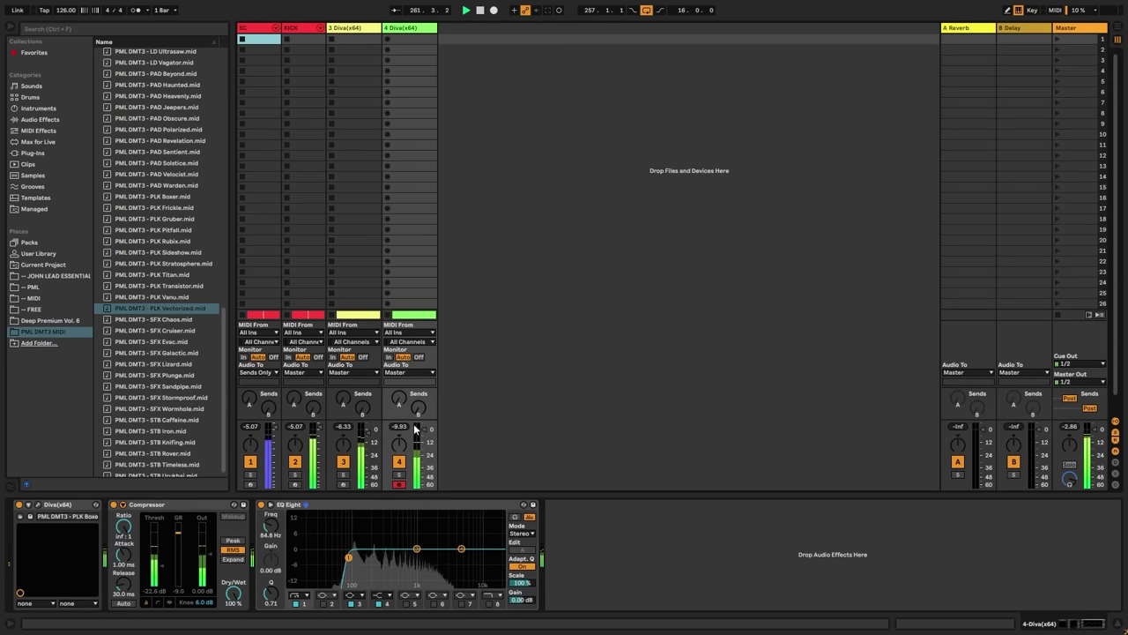
click(401, 426)
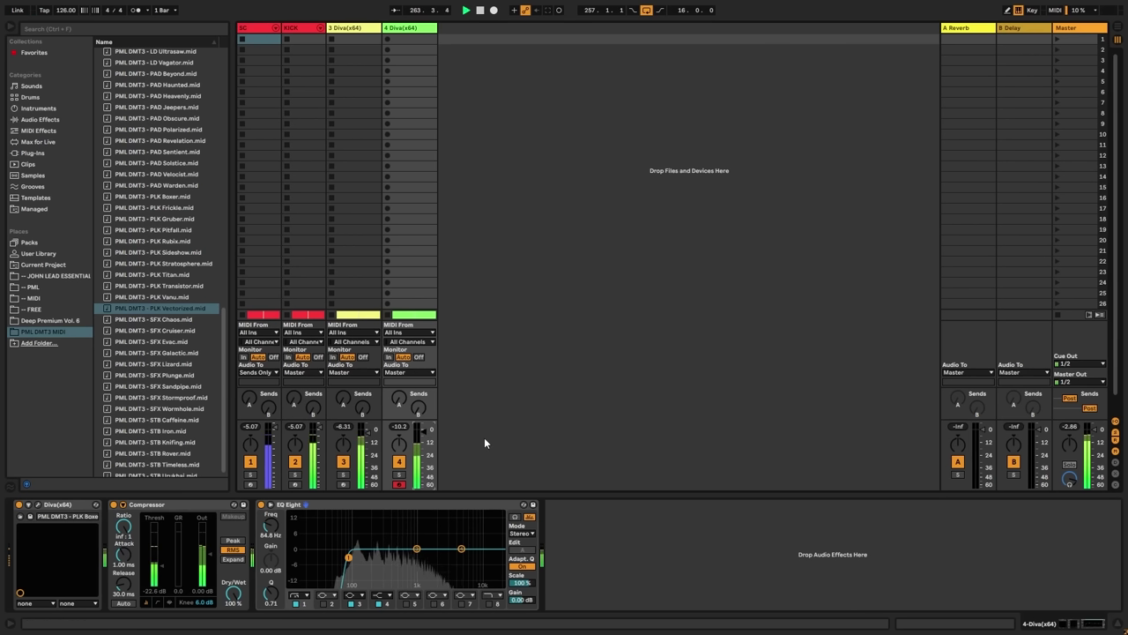
key(Tab)
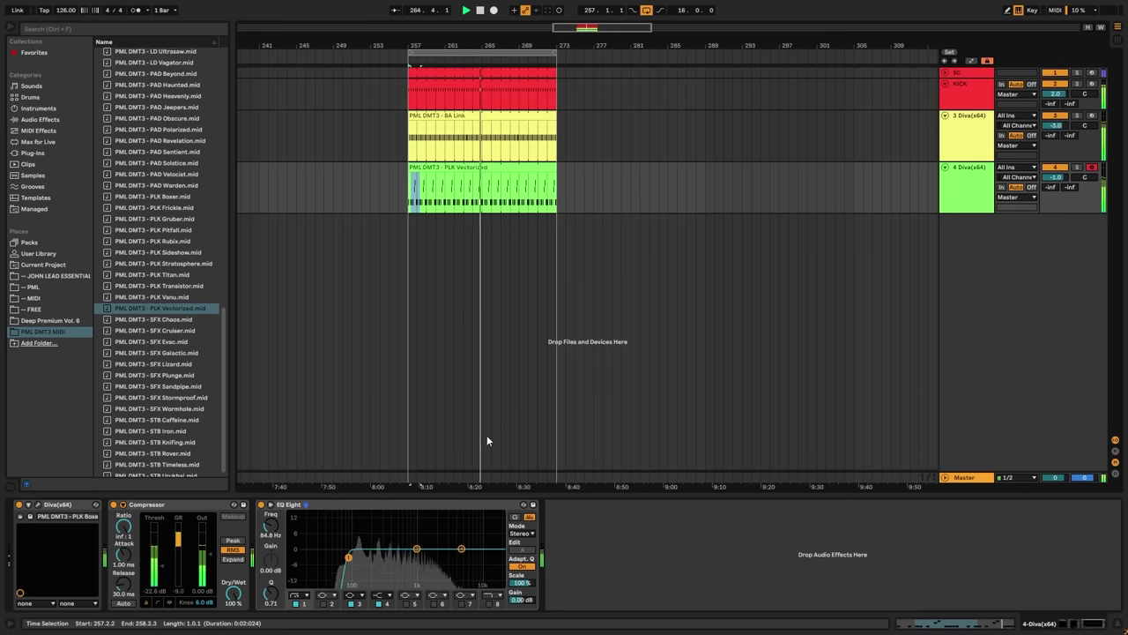
- Duplicate Diva track 4 and delete the clip from the new track 5
click(957, 194)
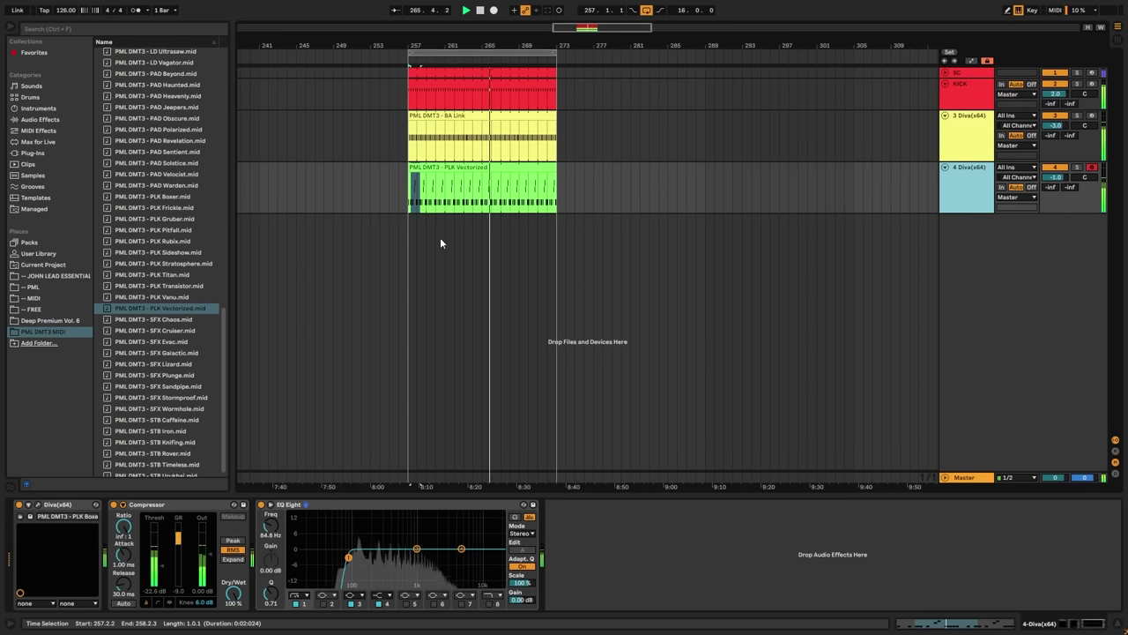
scroll(387, 183, up, 5)
scroll(387, 183, down, 5)
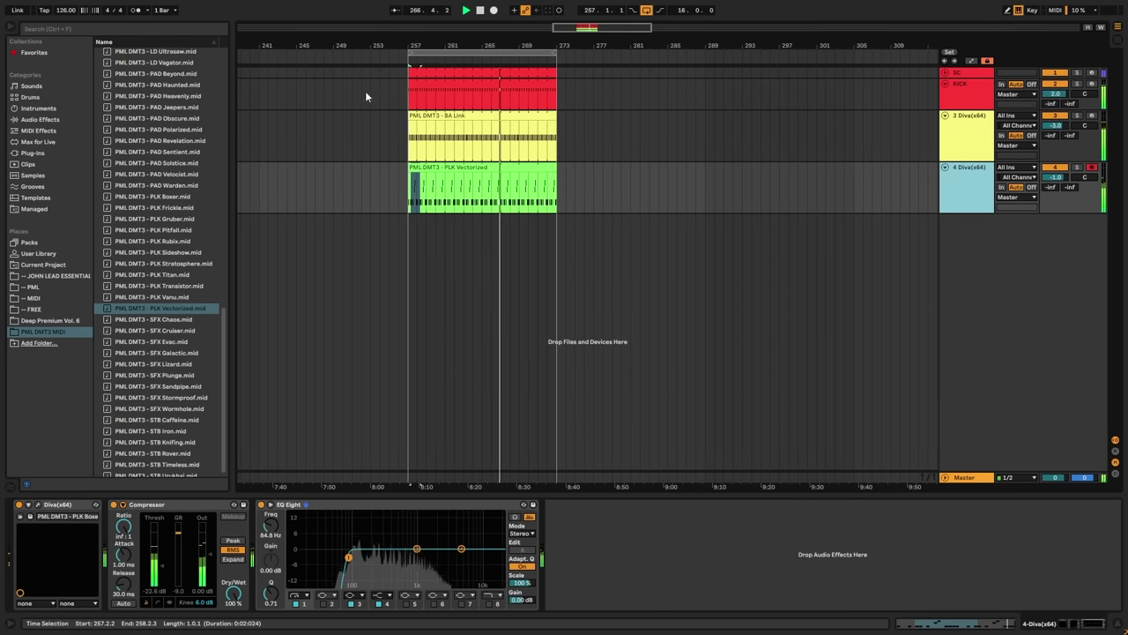
drag(429, 43, 443, 99)
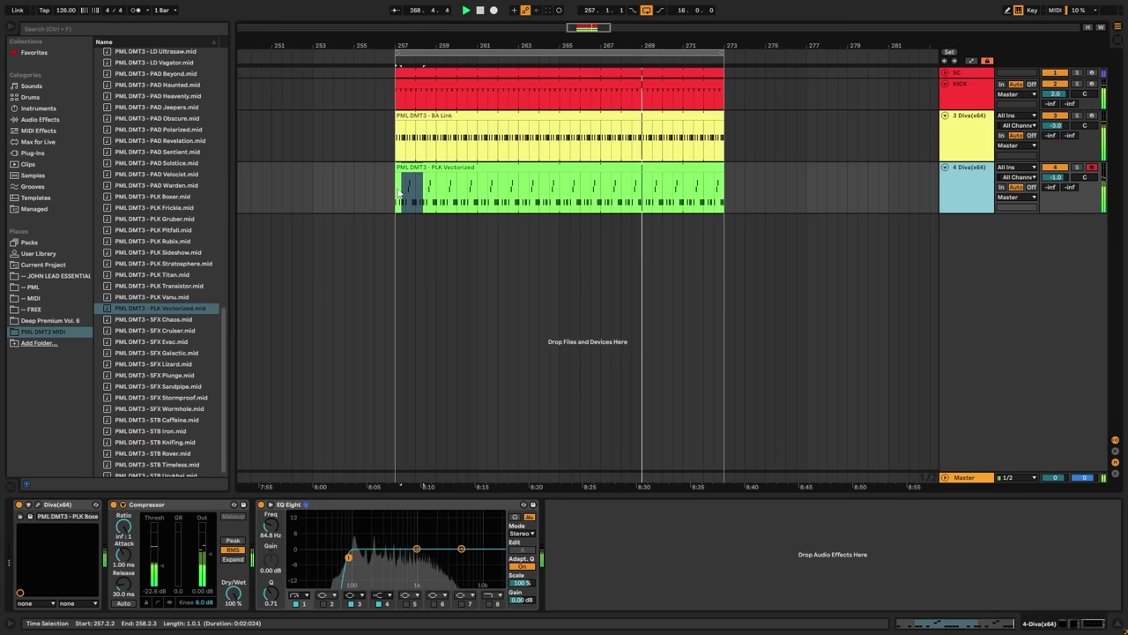
click(448, 238)
click(964, 191)
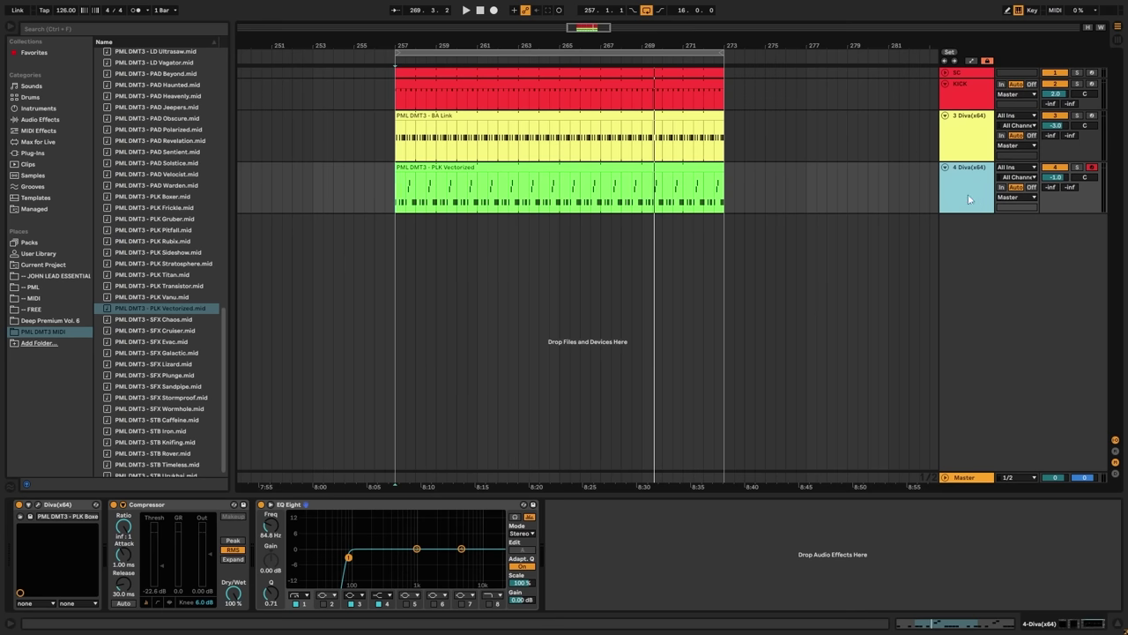
right_click(964, 184)
click(985, 206)
key(Delete)
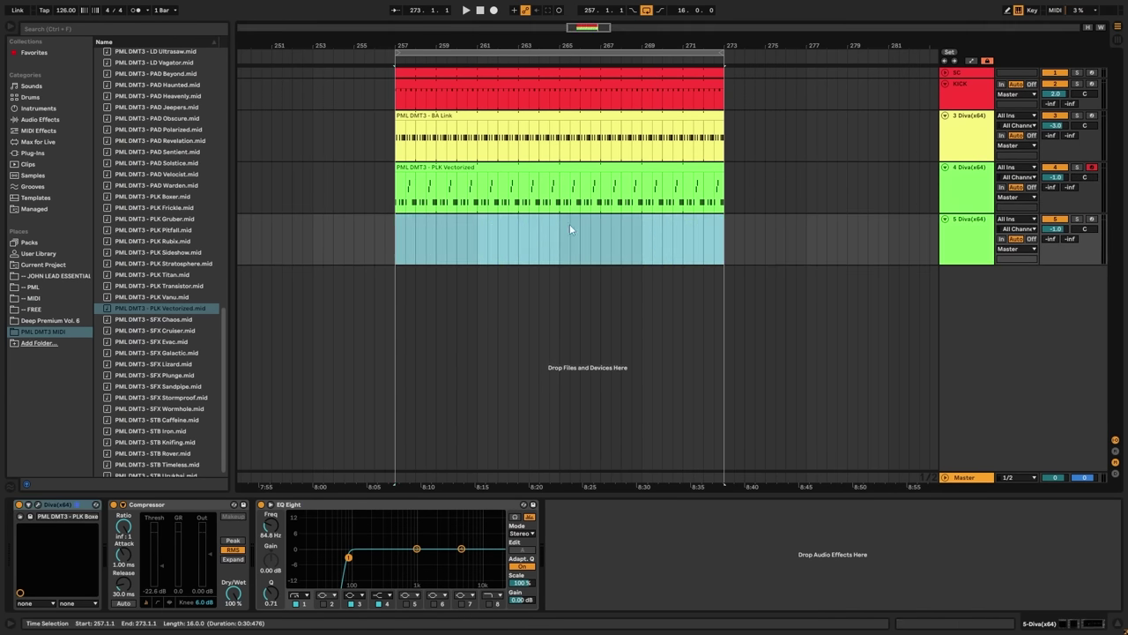
- Switch off the EQ Eight on track 5, keeping its Compressor active
click(953, 235)
click(262, 505)
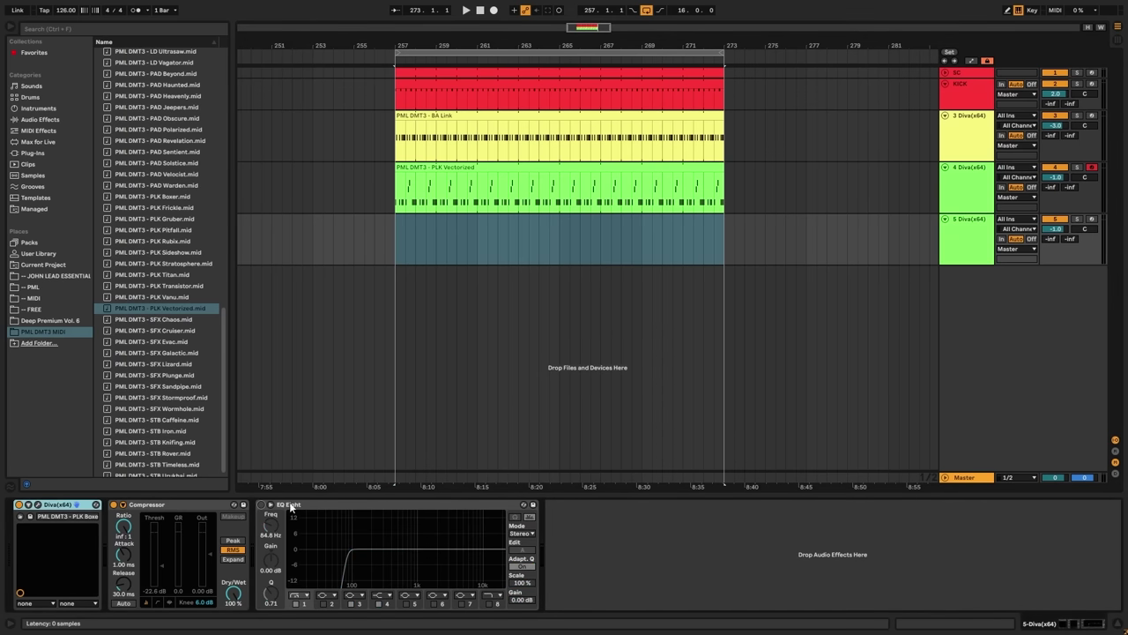
click(167, 506)
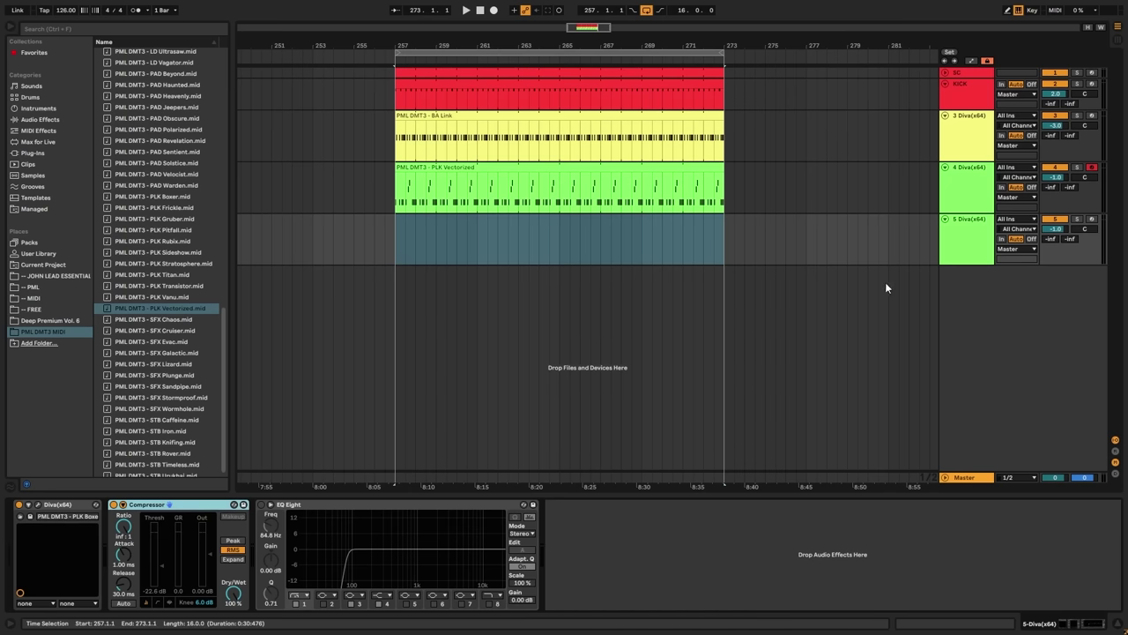
click(959, 238)
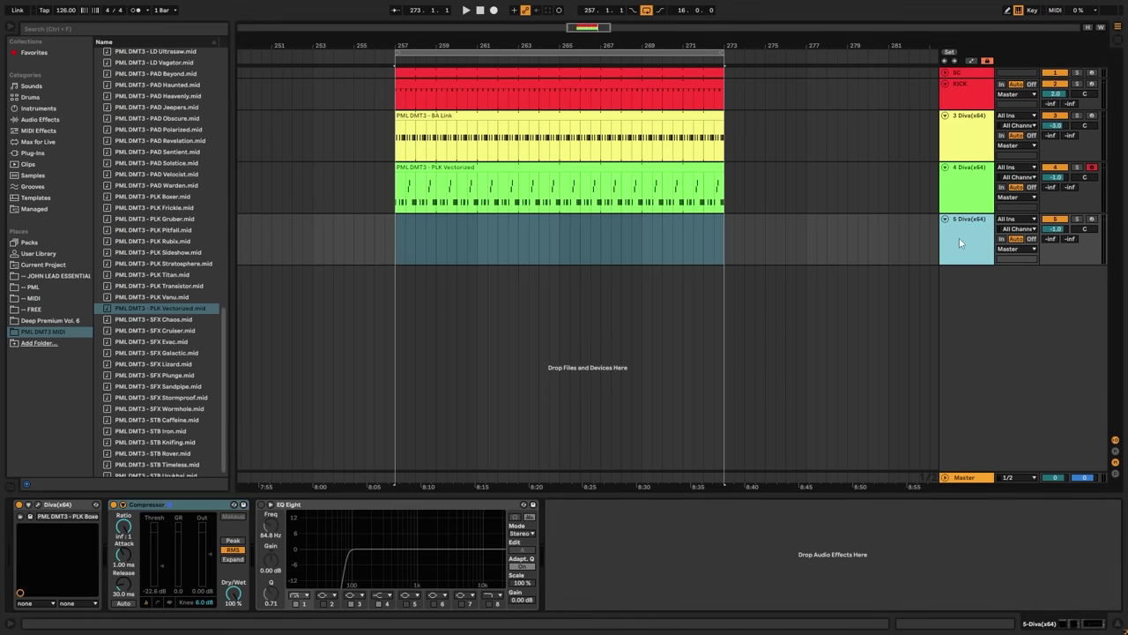
- Open track 5's Diva, arm the track for recording and bring up the PML DMT3 stab presets
click(38, 504)
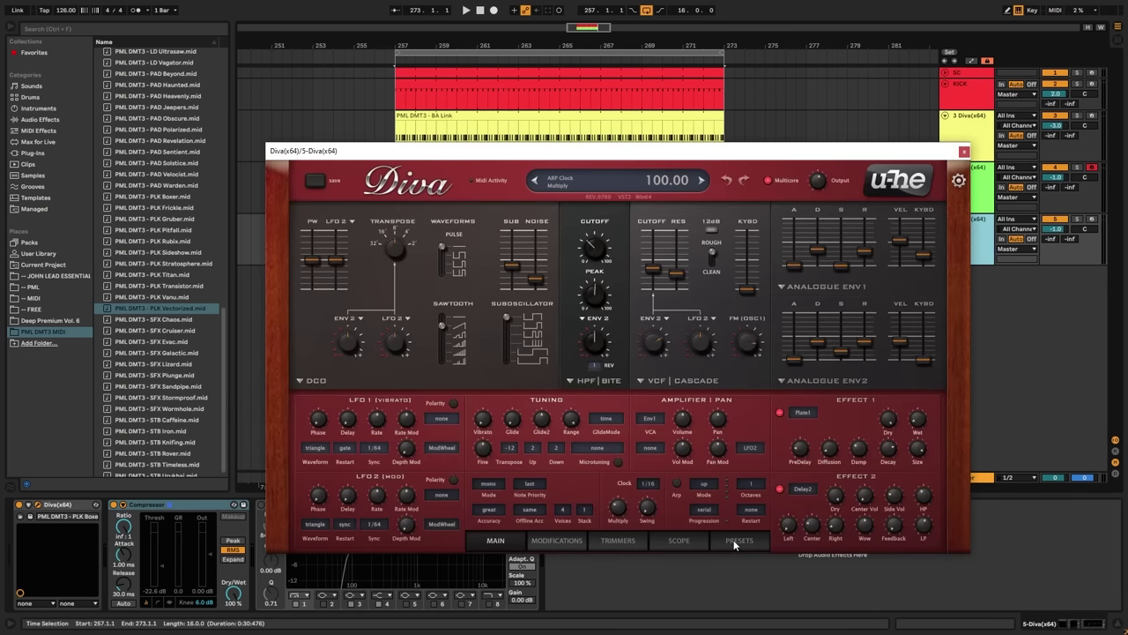
click(1093, 220)
click(941, 255)
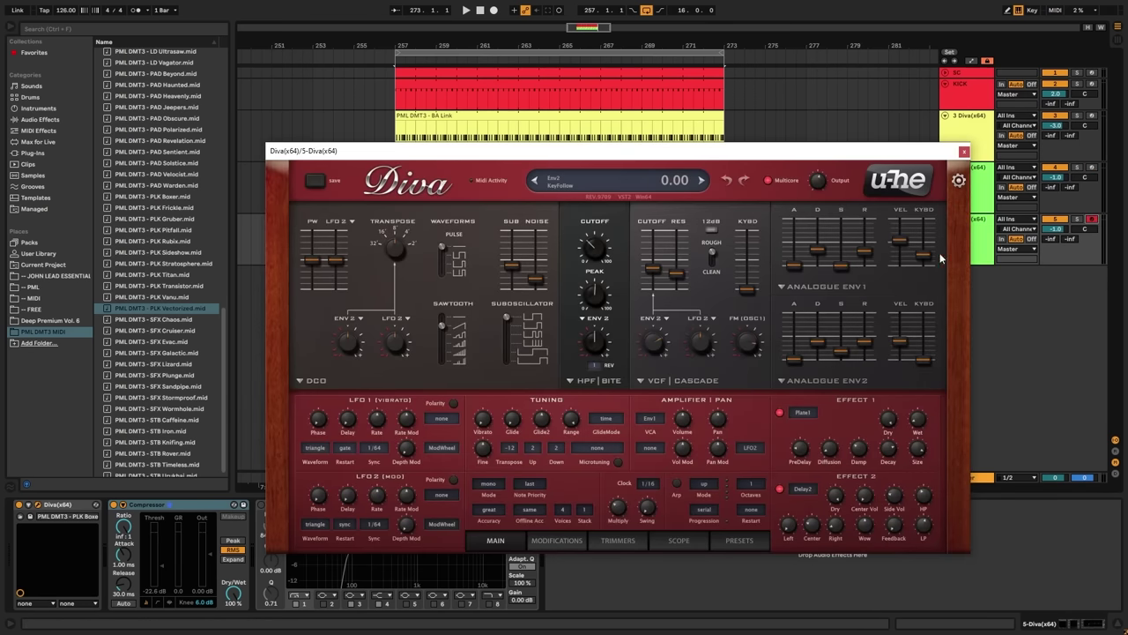
click(738, 540)
scroll(571, 414, down, 2)
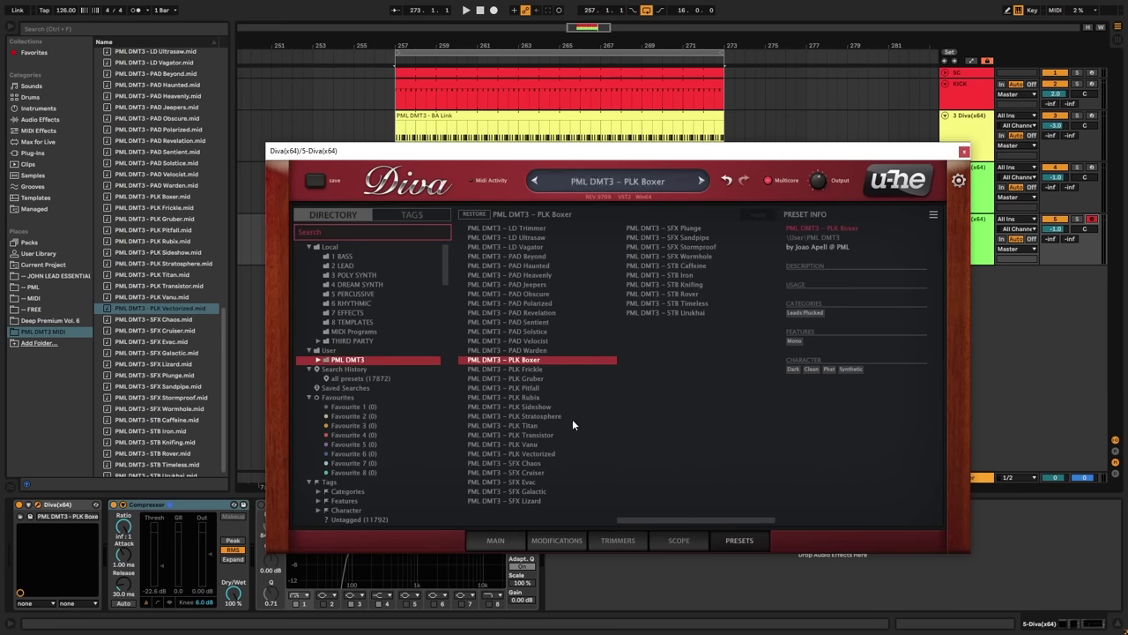
- Audition the PML DMT3 stab presets from STB Caffeine onward and settle on STB Urukhai, closing the Diva window
click(663, 265)
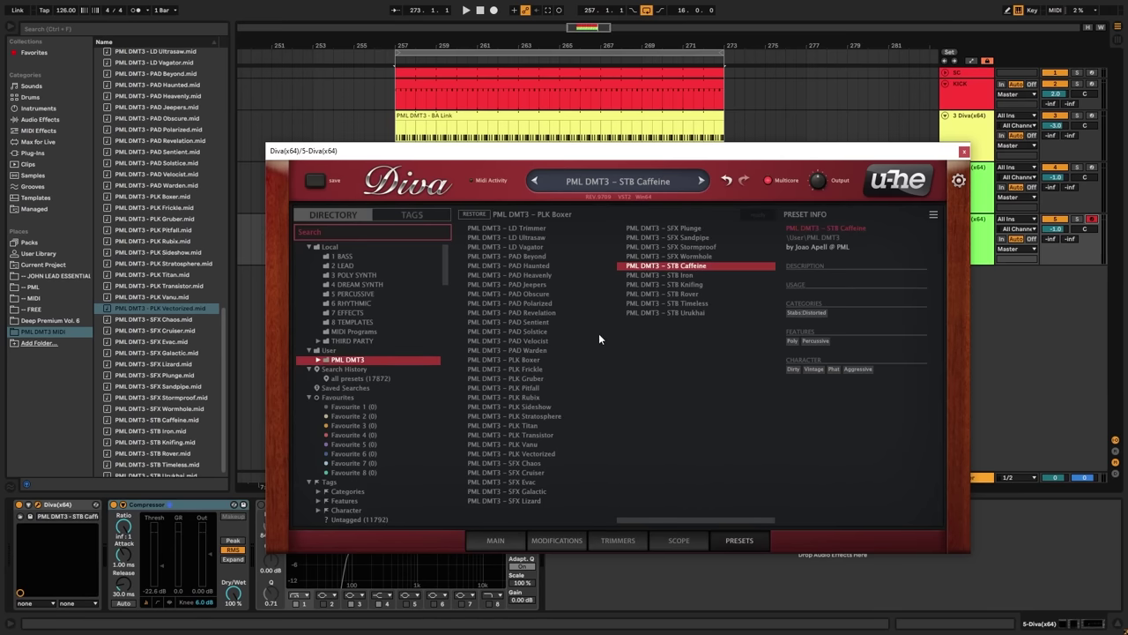
click(674, 275)
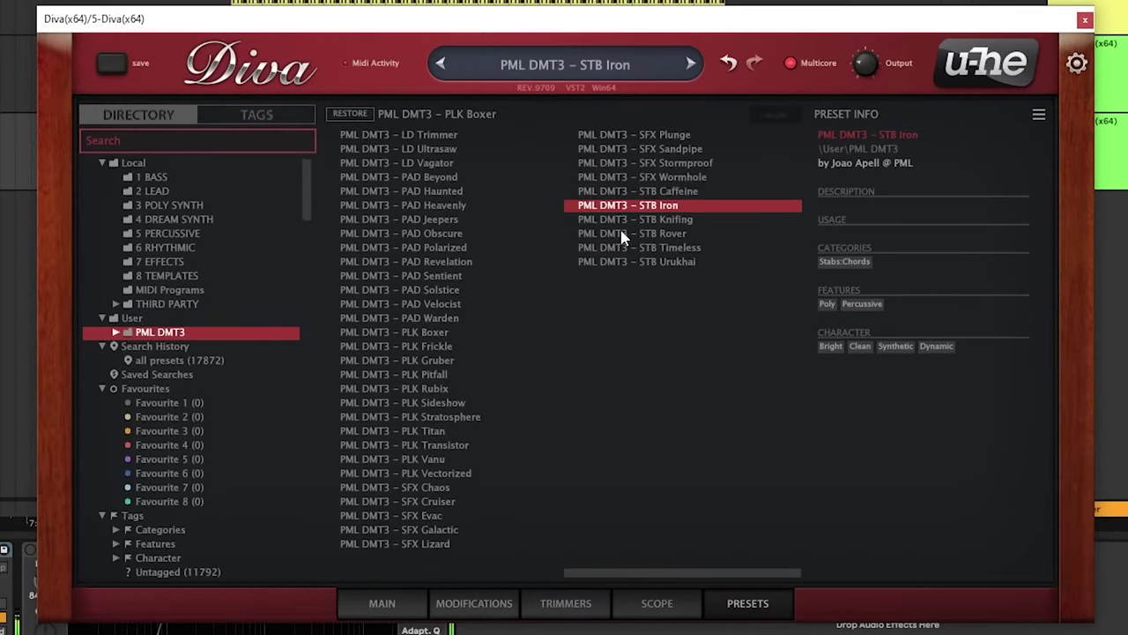
click(623, 222)
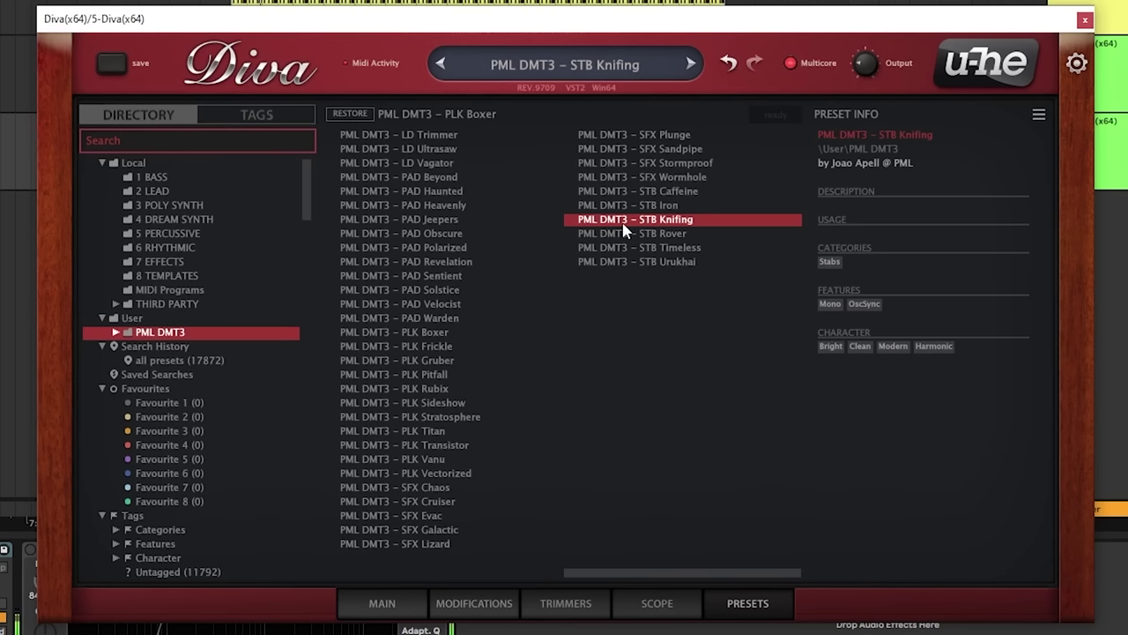
click(648, 208)
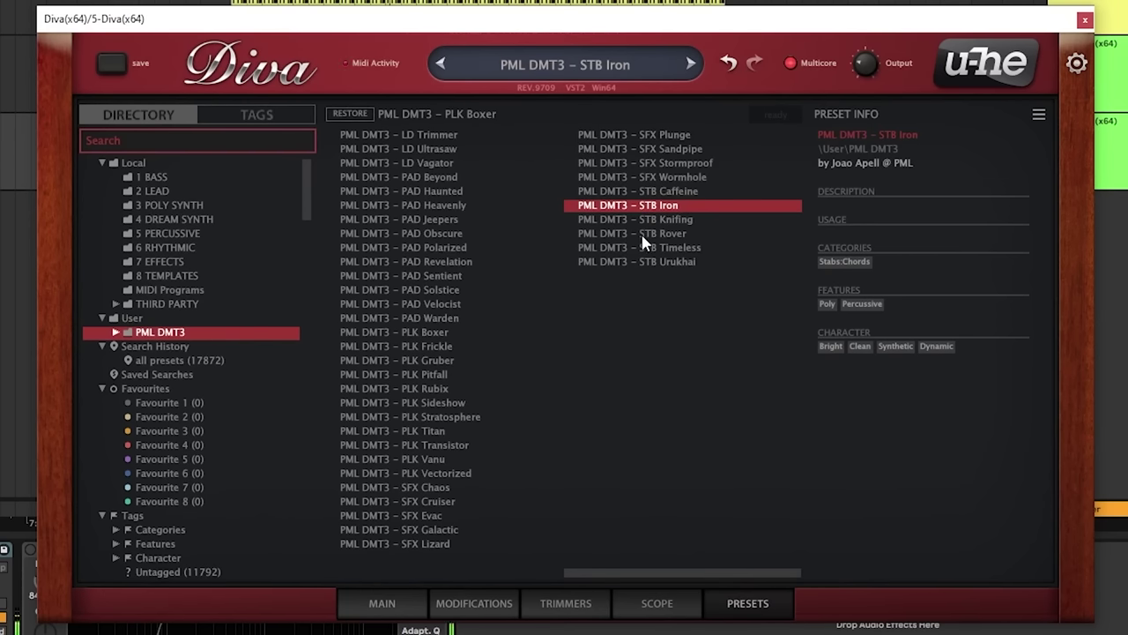
click(647, 235)
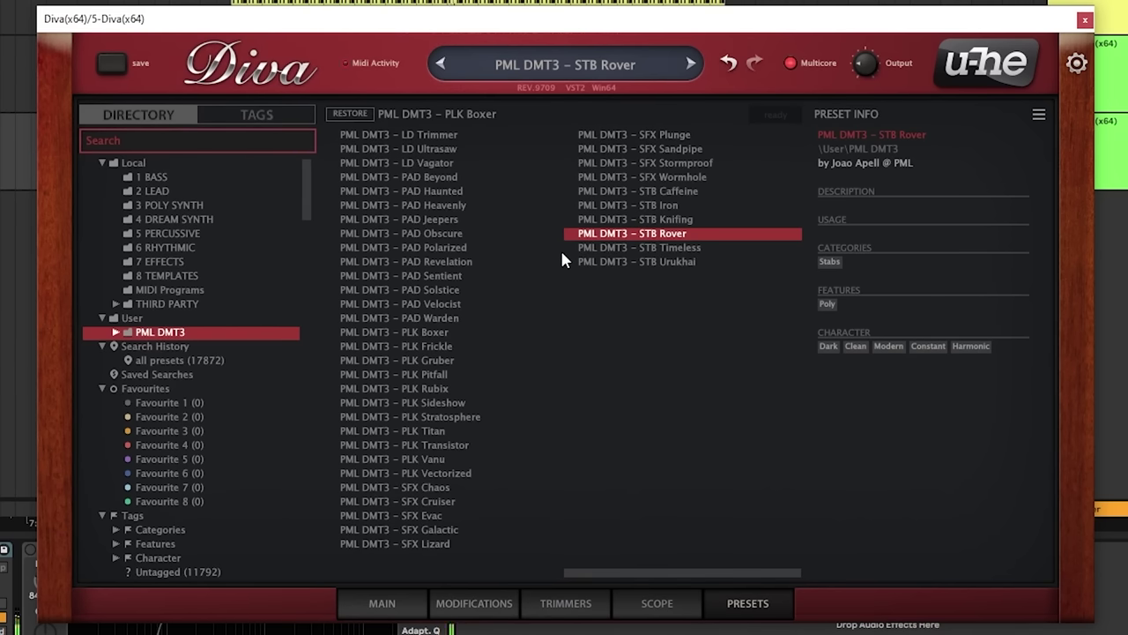
click(668, 249)
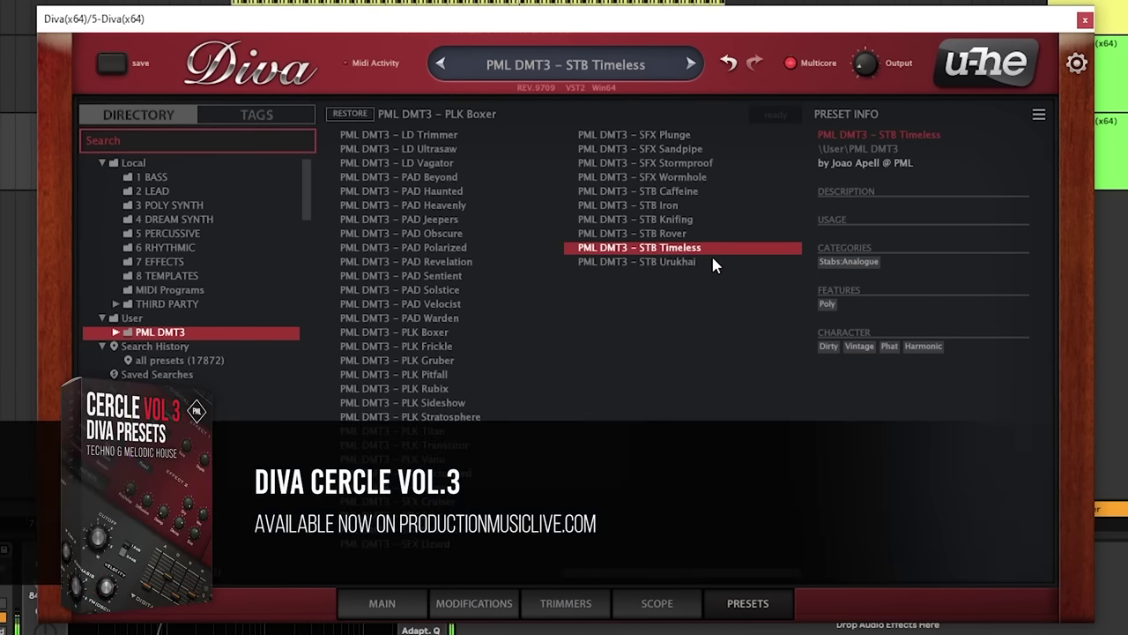
click(663, 262)
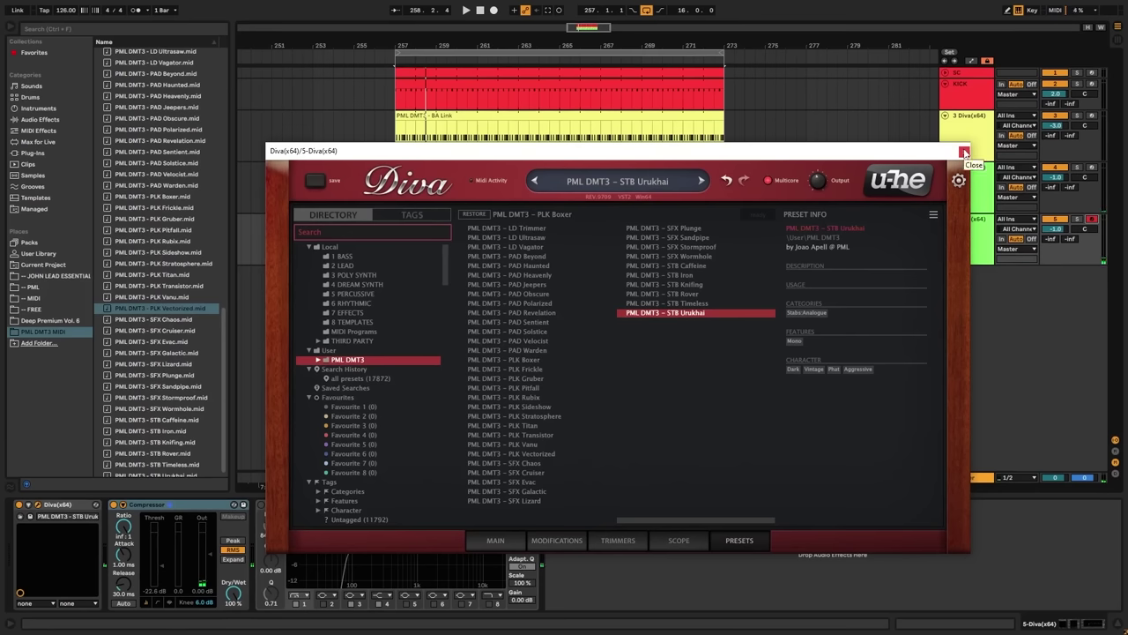
click(963, 153)
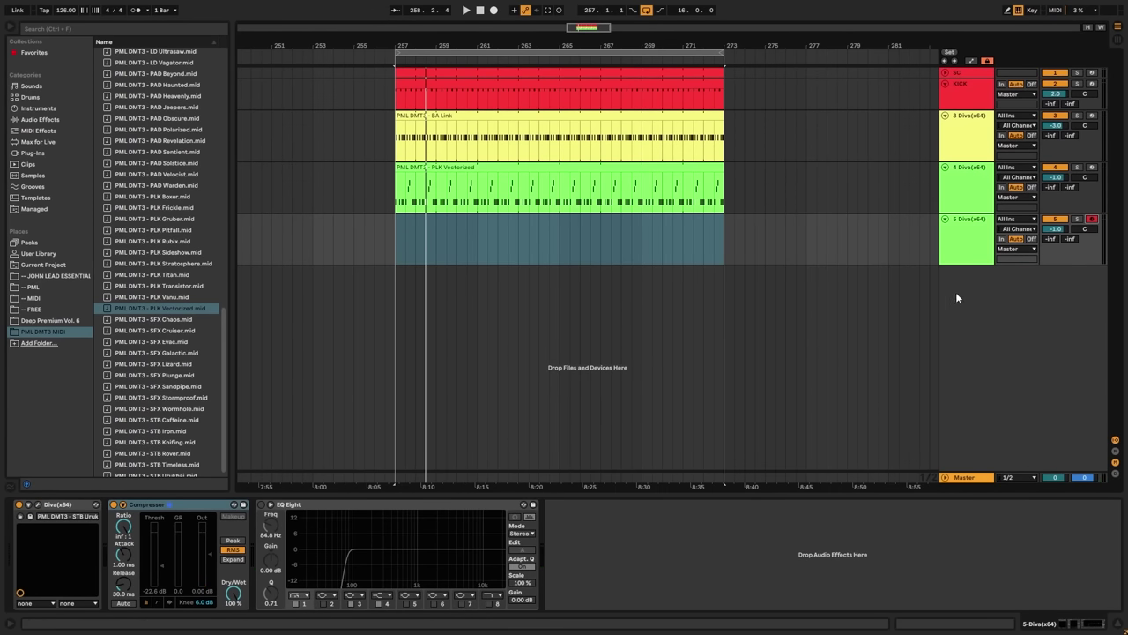
- Place the STB Urukhai MIDI clip at bar 257 on track 5 and move its note to the clip start at pitch A0
scroll(167, 345, down, 1)
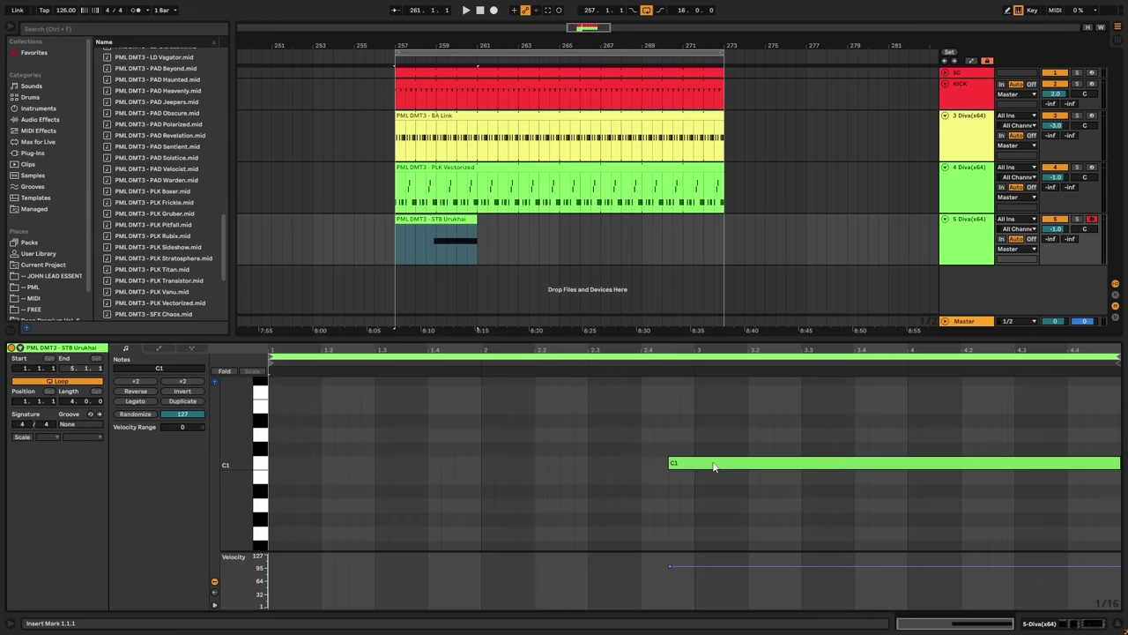
drag(715, 466, 318, 466)
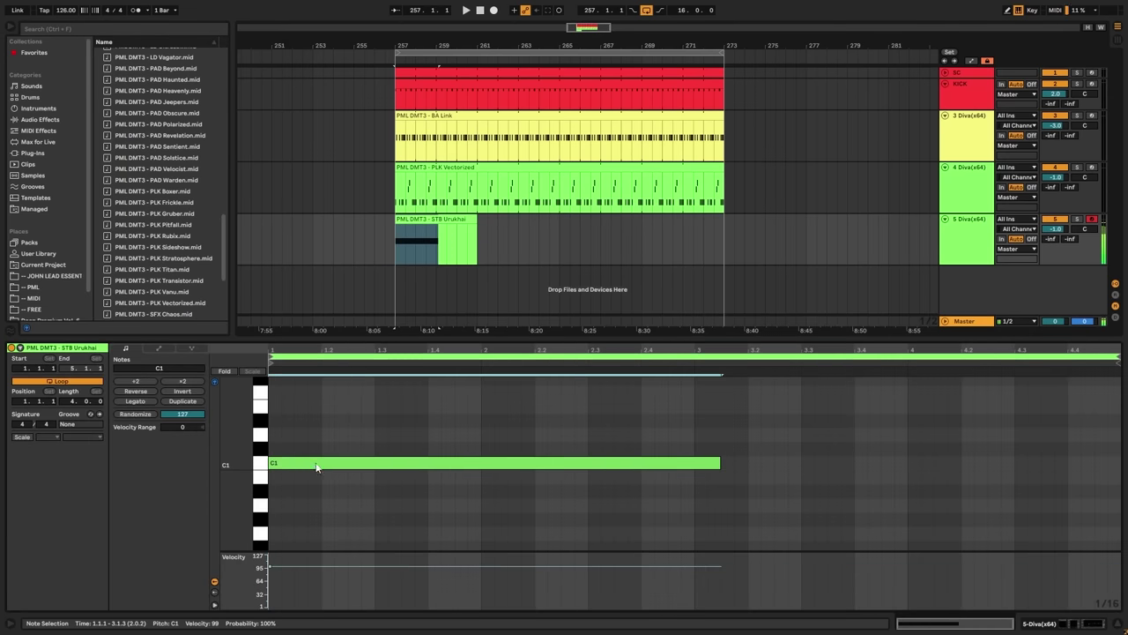
key(space)
key(Down)
key(Down)
key(Down)
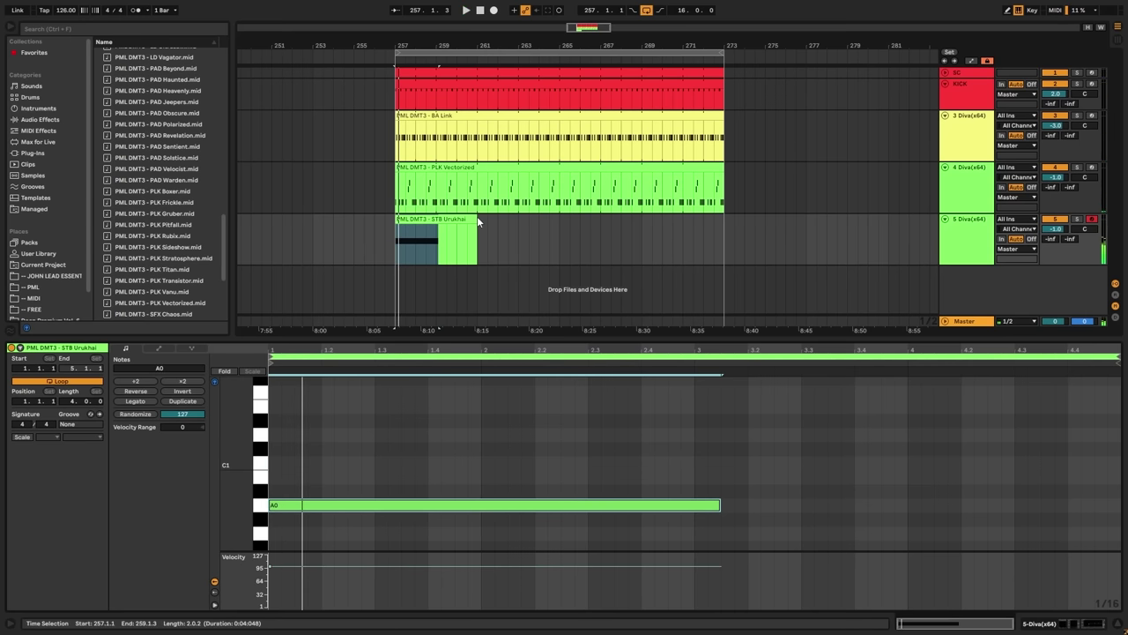
- Raise the STB Urukhai note by one octave to A1 and play it with the groove
click(970, 236)
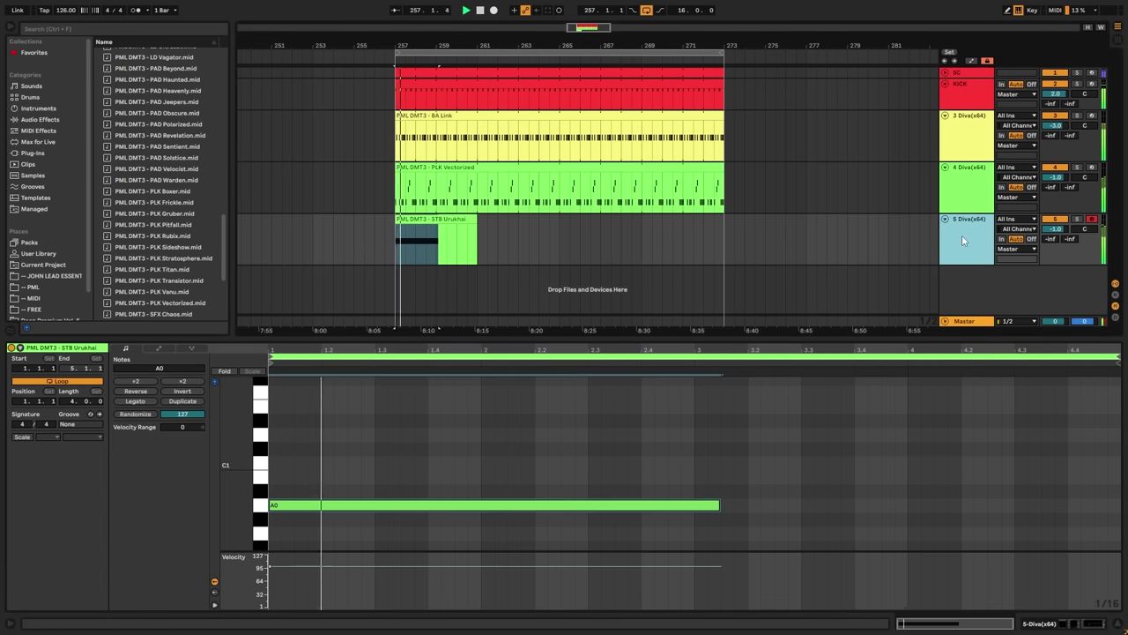
drag(511, 449, 525, 534)
key(space)
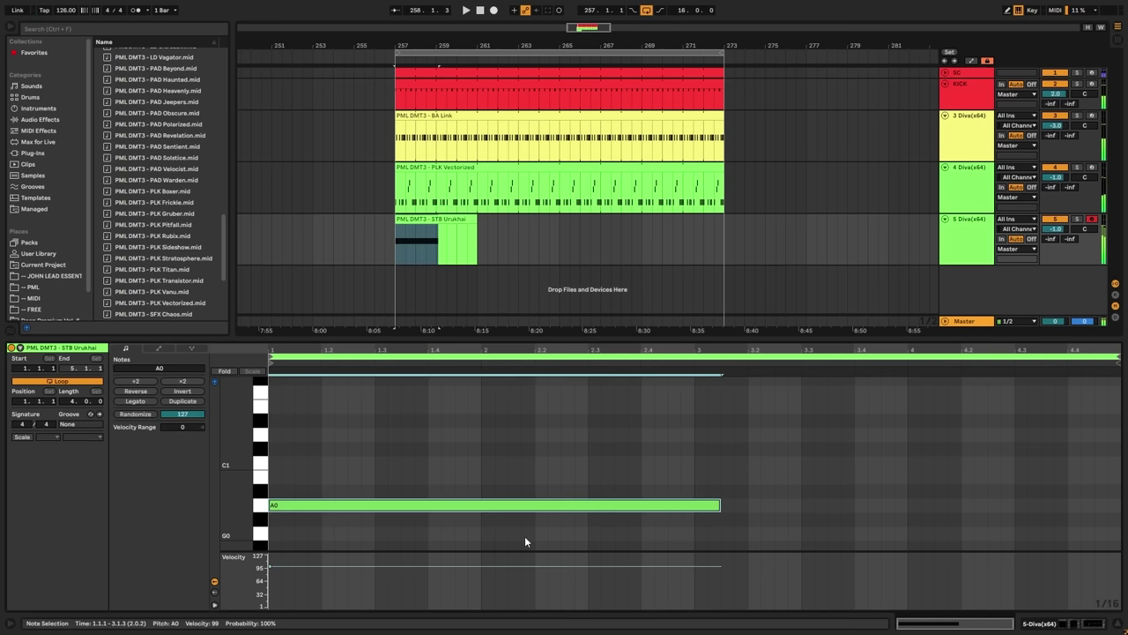
key(shift+Up)
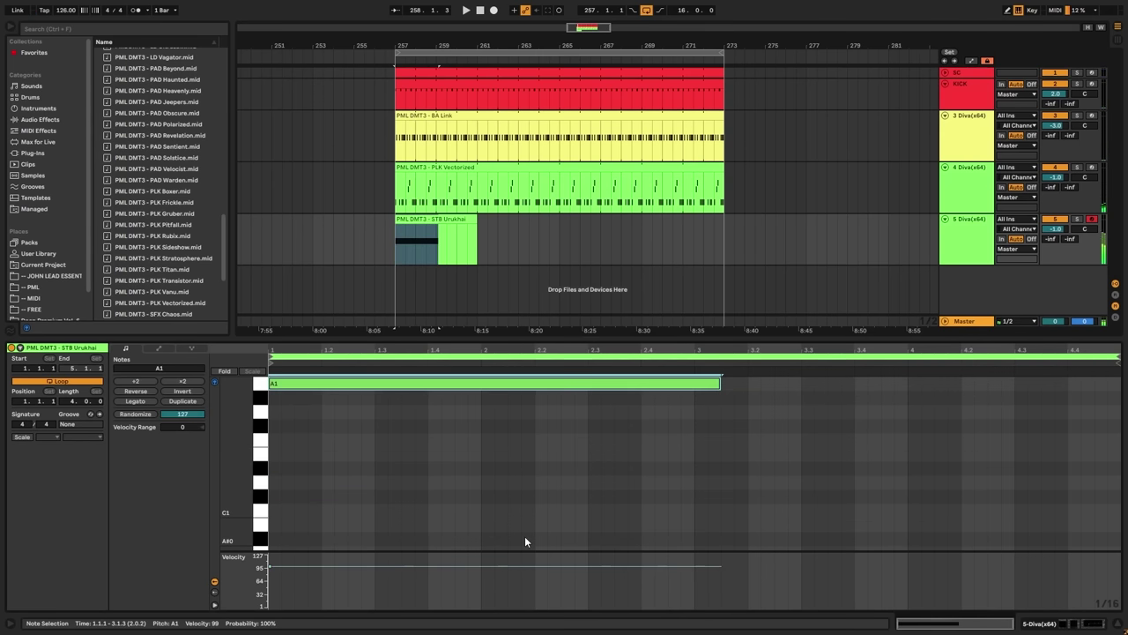
key(space)
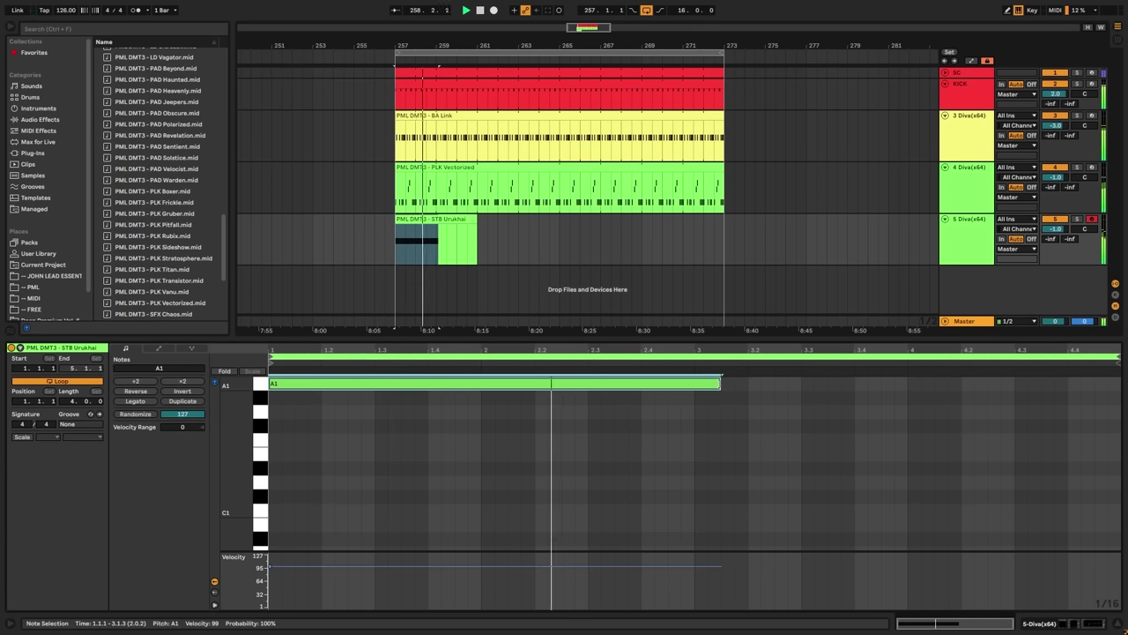
- Shorten the A1 note to end at 2.4.1 and repeat the clip, trimmed to two bars, at bar 265
drag(720, 384, 640, 384)
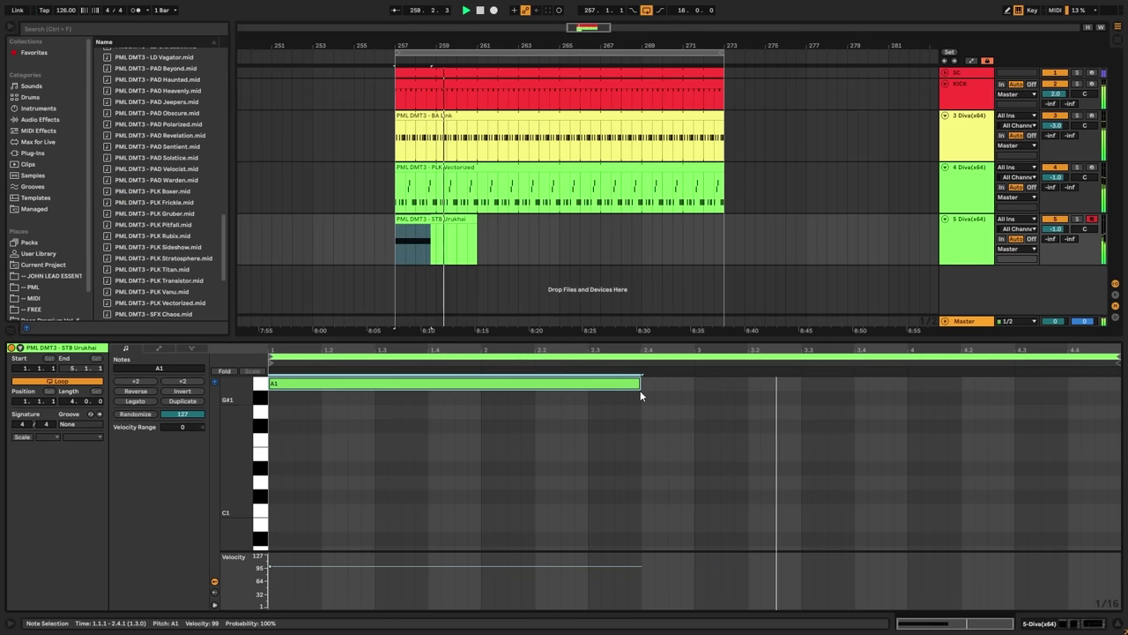
drag(475, 222, 572, 220)
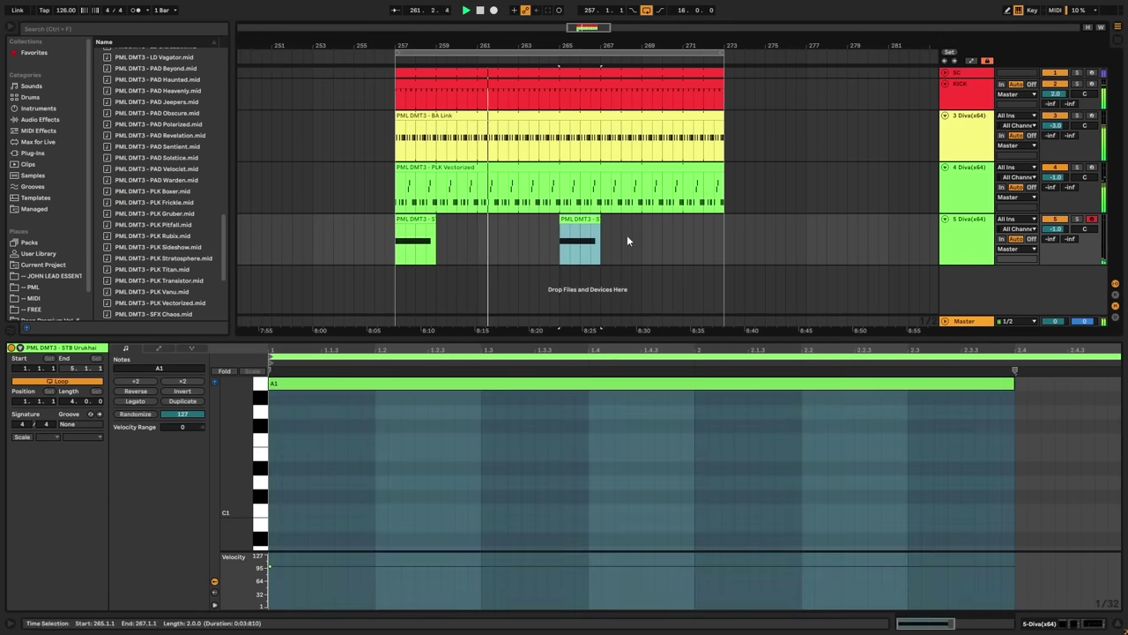
- Enable track 5's EQ Eight with a low cut at 79.8 Hz and a 3.35 dB boost at 843 Hz, setting the Compressor threshold to -24.7 dB
click(974, 242)
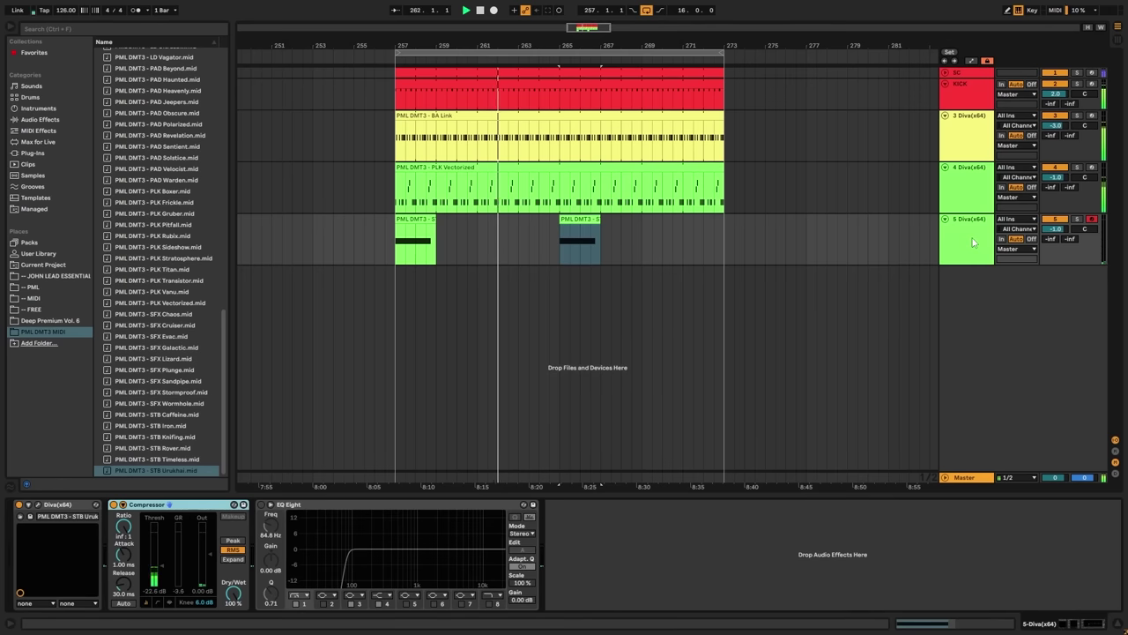
click(262, 506)
click(302, 601)
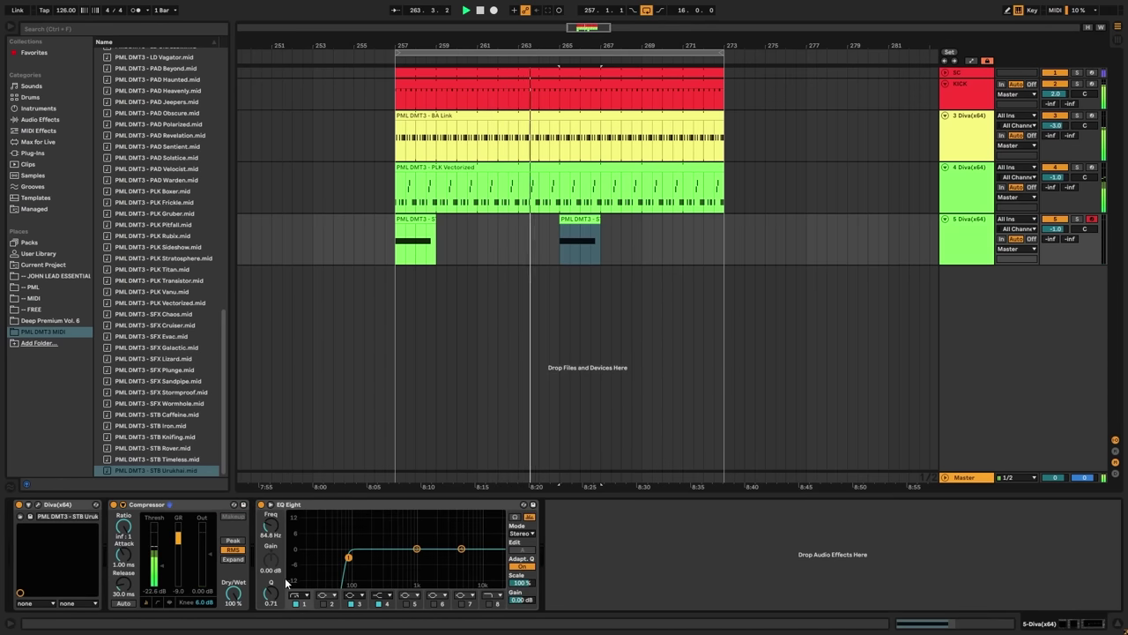
drag(273, 527, 273, 533)
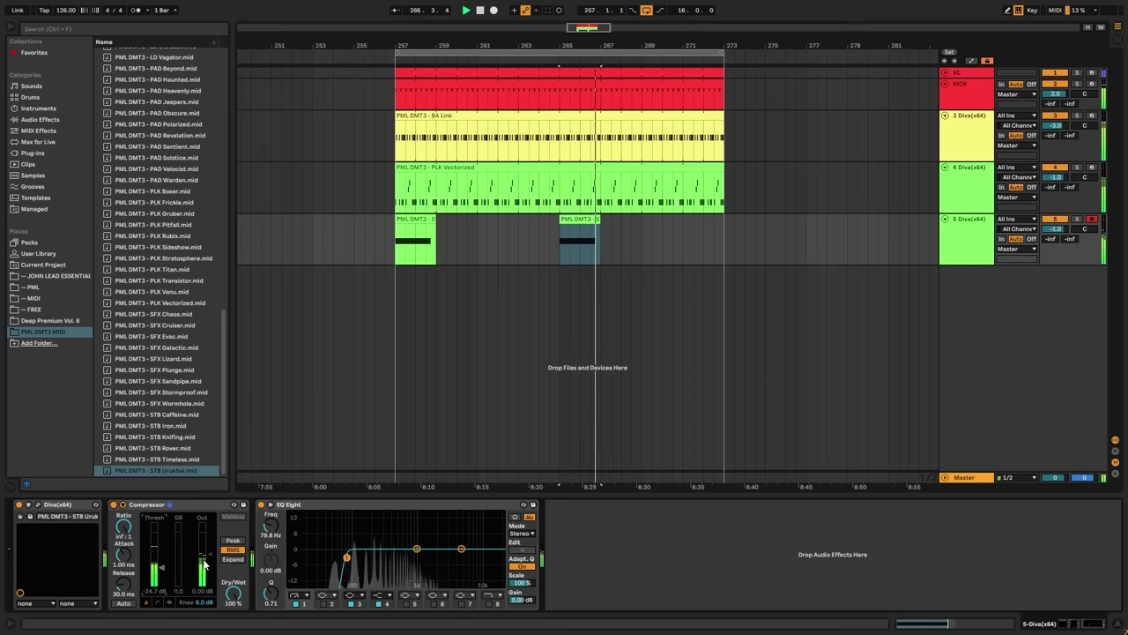
drag(416, 548, 413, 545)
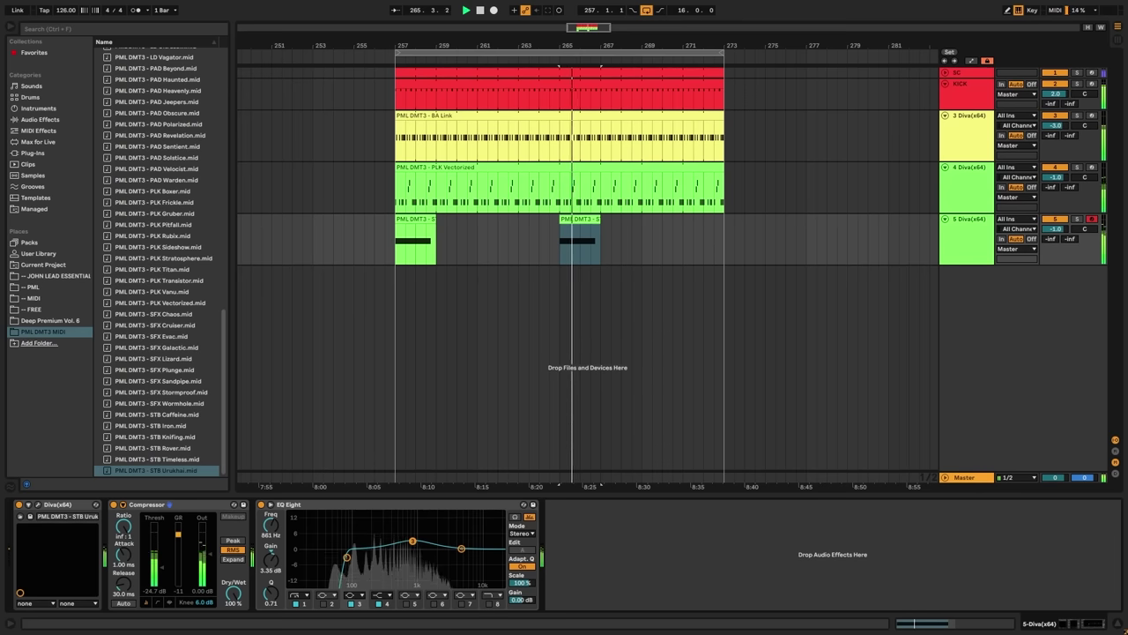
- Lower track 5's volume to -5.4 dB in the session mixer, then return to the arrangement and play from bar 257
click(968, 242)
key(Tab)
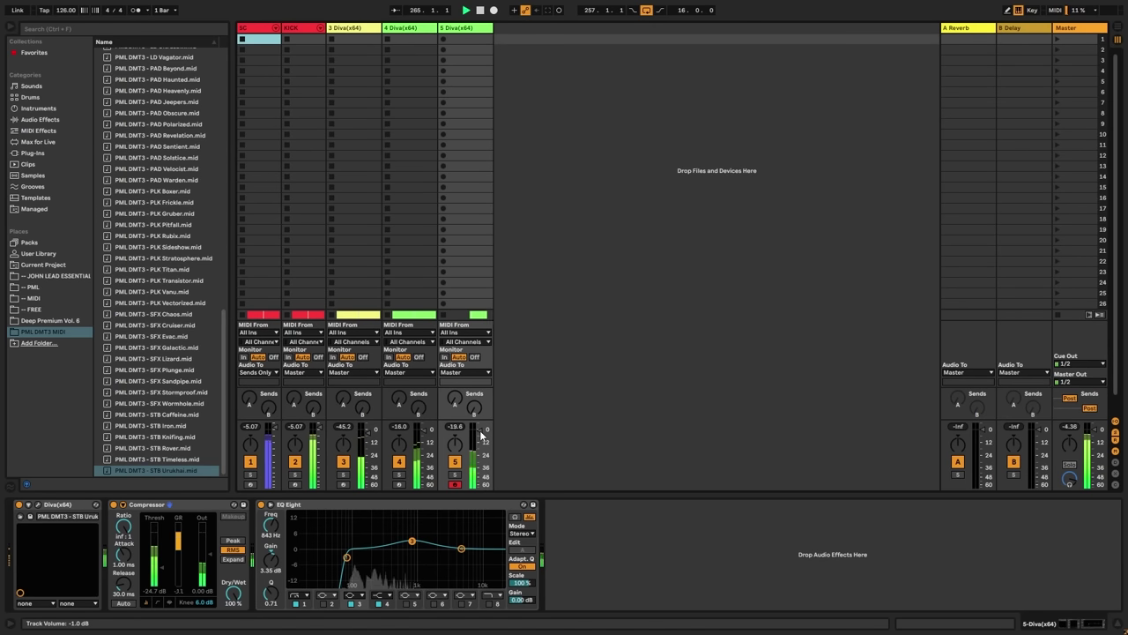
drag(480, 434, 481, 441)
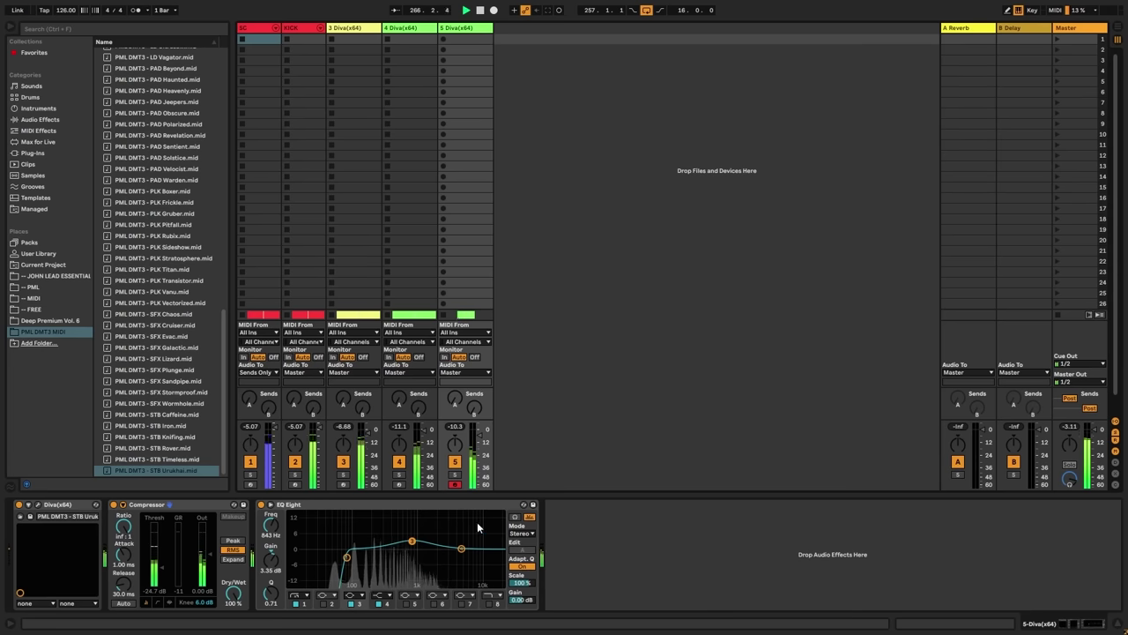
key(Tab)
click(967, 221)
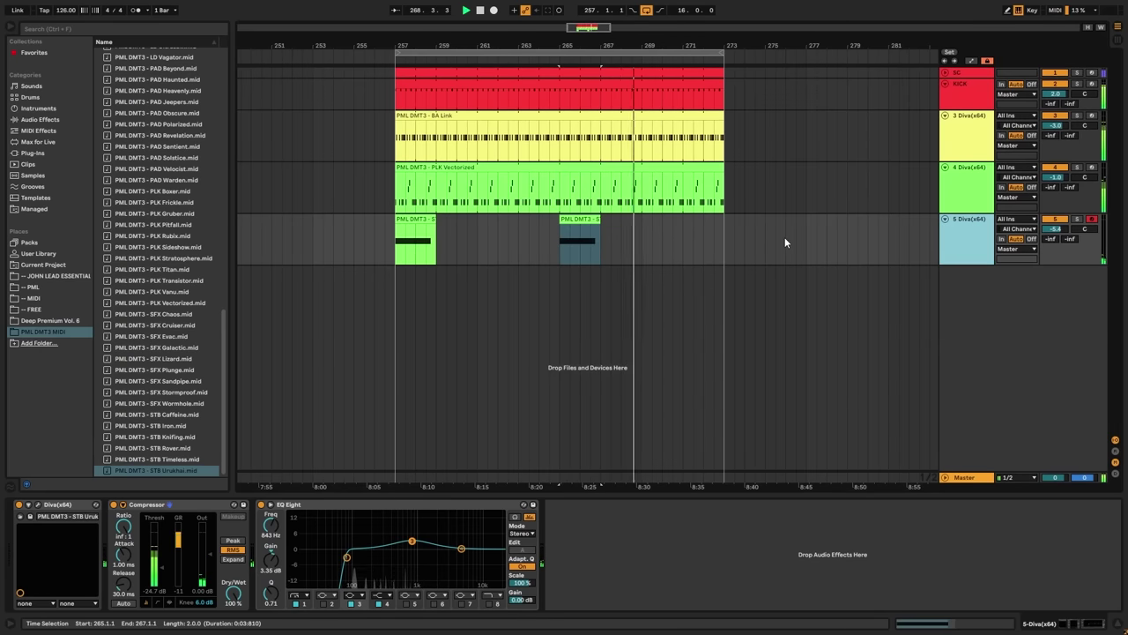
click(398, 244)
key(space)
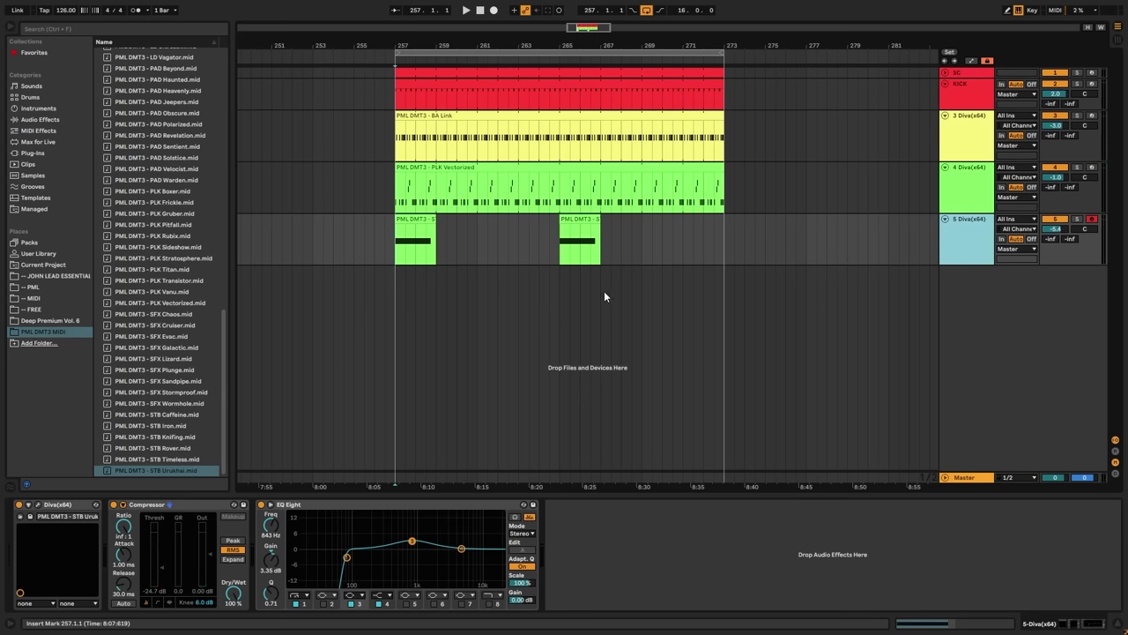
- Duplicate Diva track 5 and remove the clips from the new track 6
right_click(962, 232)
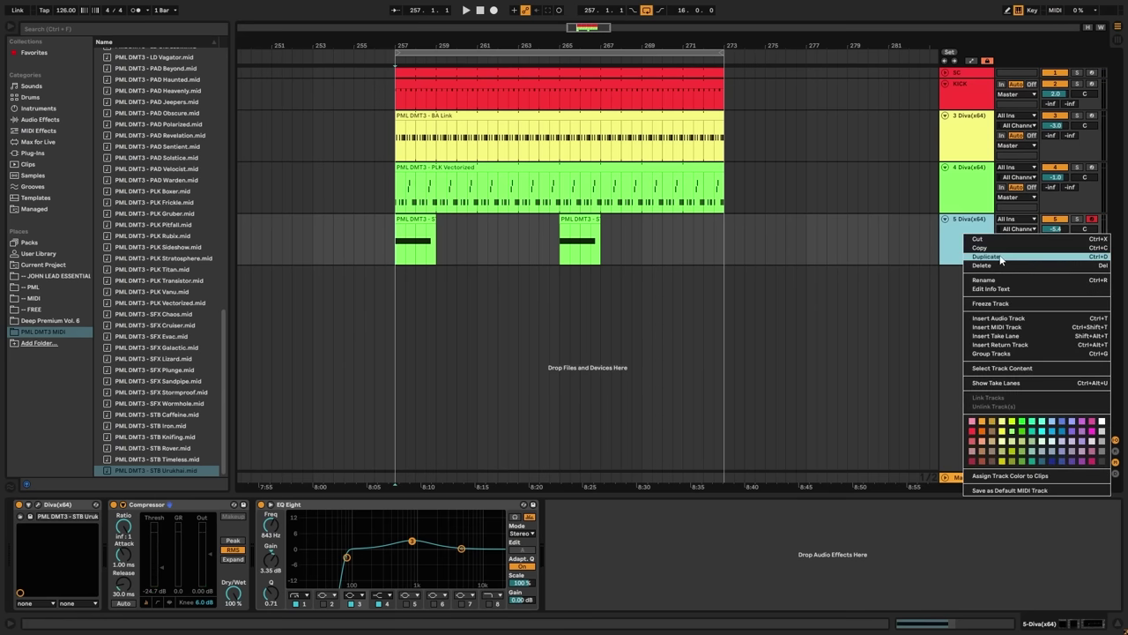
click(1003, 256)
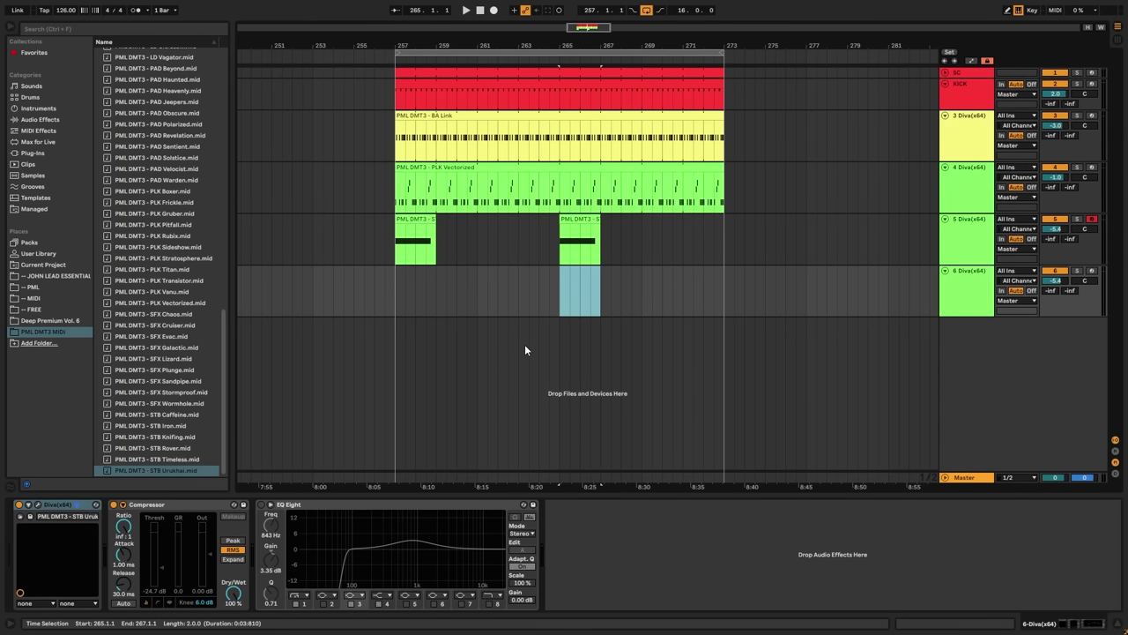
click(961, 299)
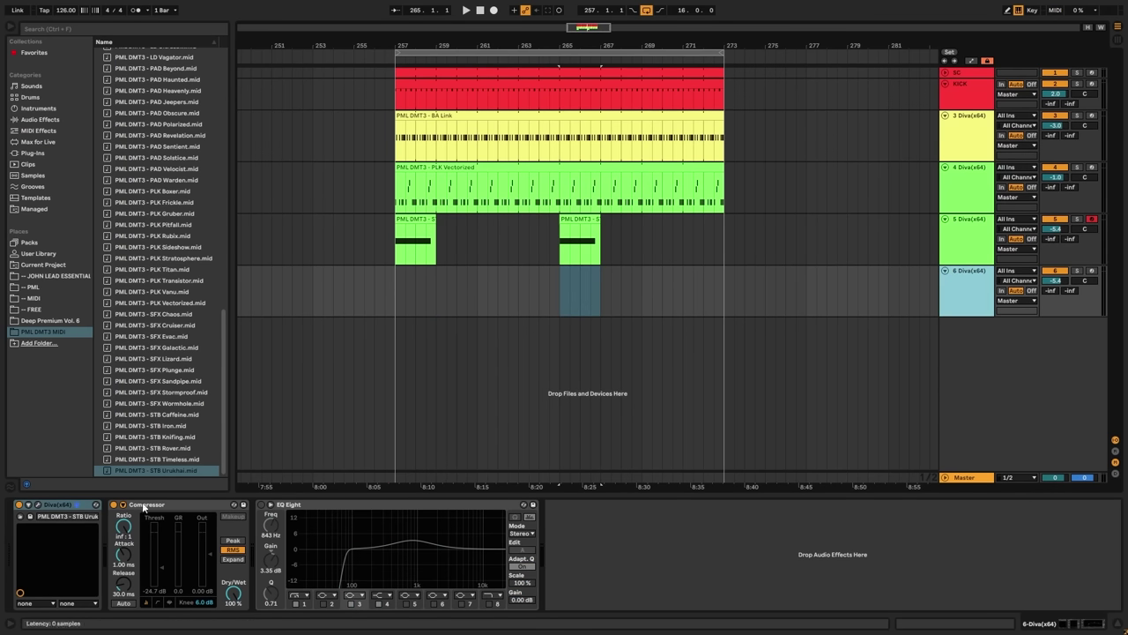
- Open track 6's Diva and load the PML DMT3 - LD 8000 lead preset during playback
click(38, 506)
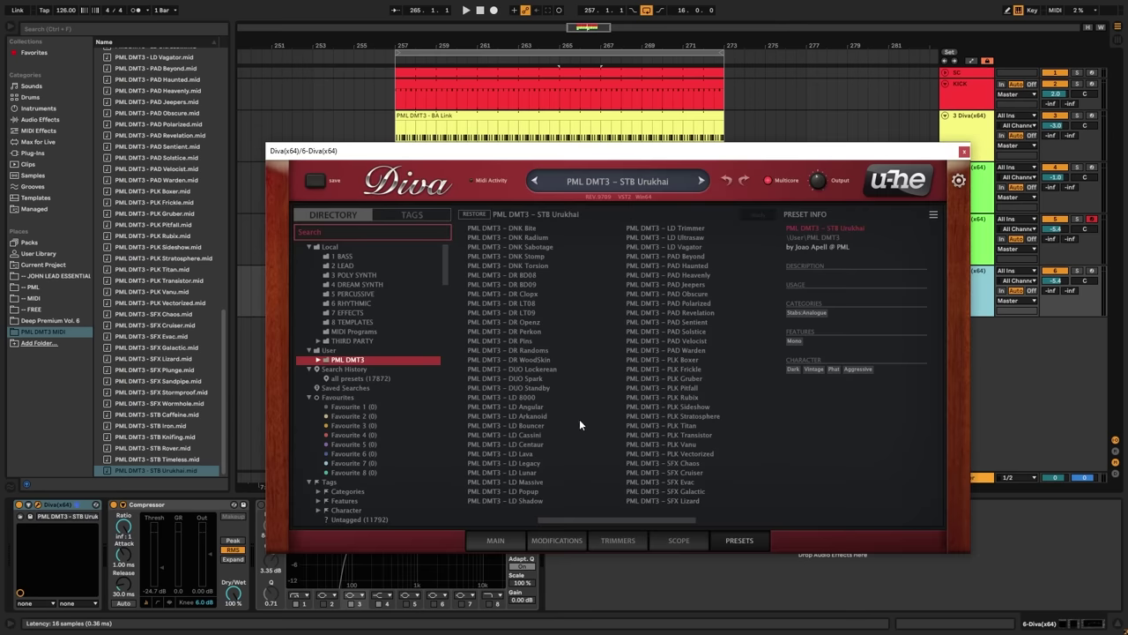
key(space)
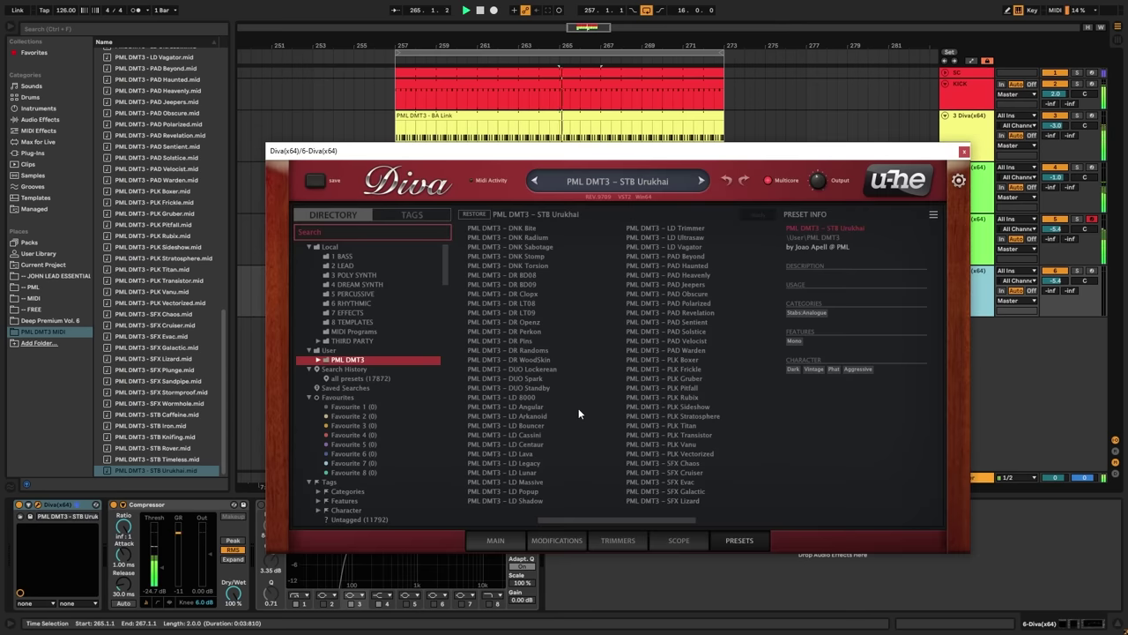
click(523, 399)
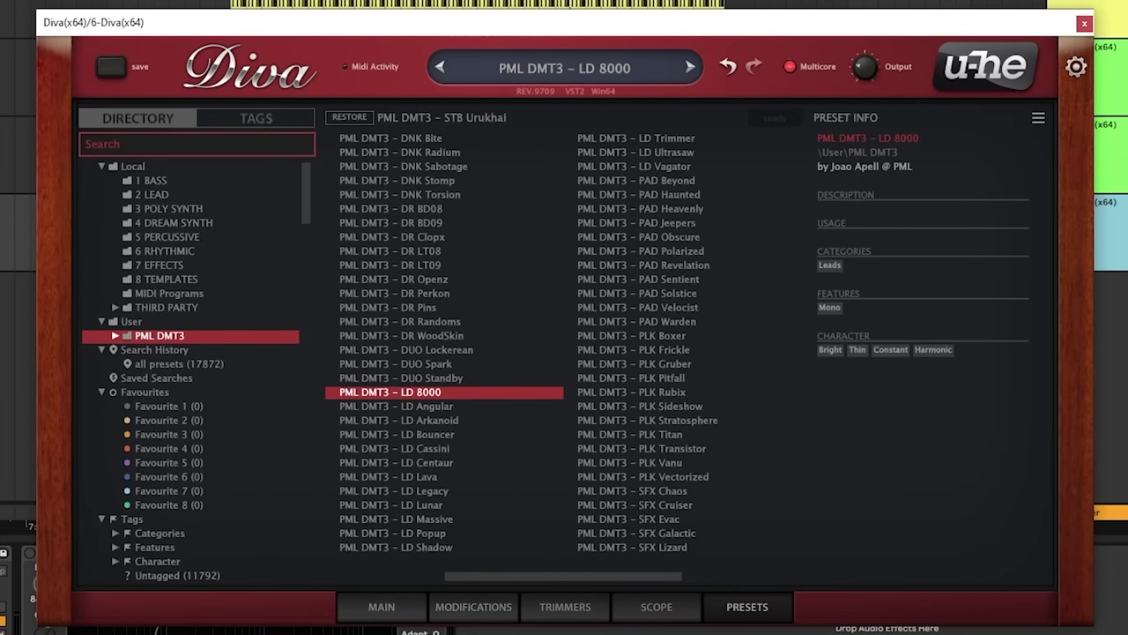
click(572, 4)
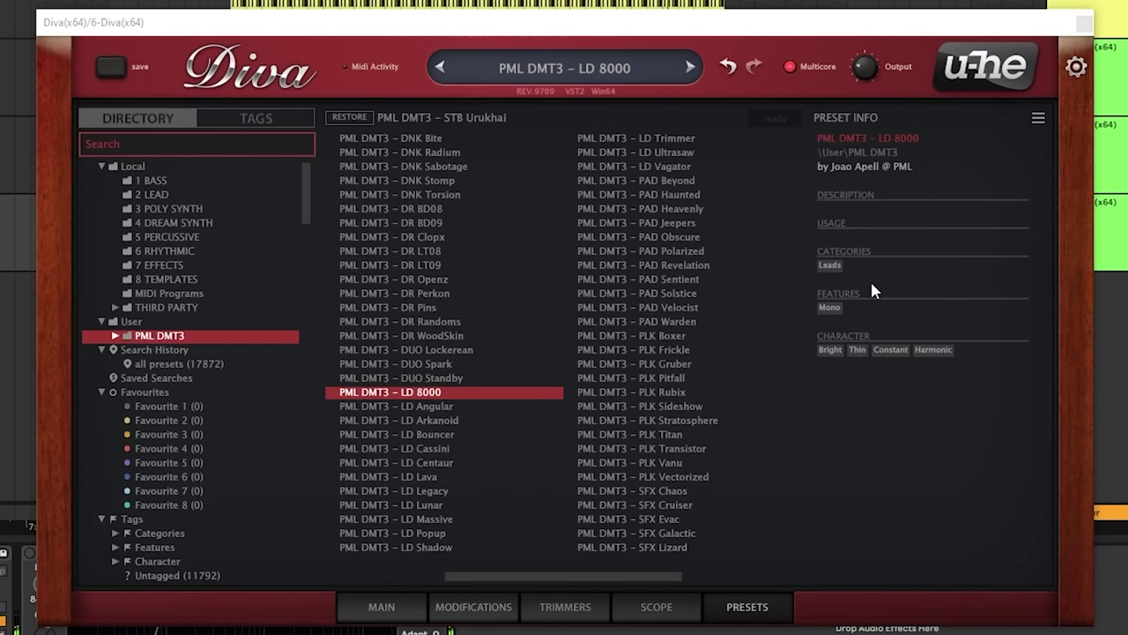
- Audition the PML DMT3 lead presets in track 6's Diva, from LD Angular down to LD Legacy
click(429, 410)
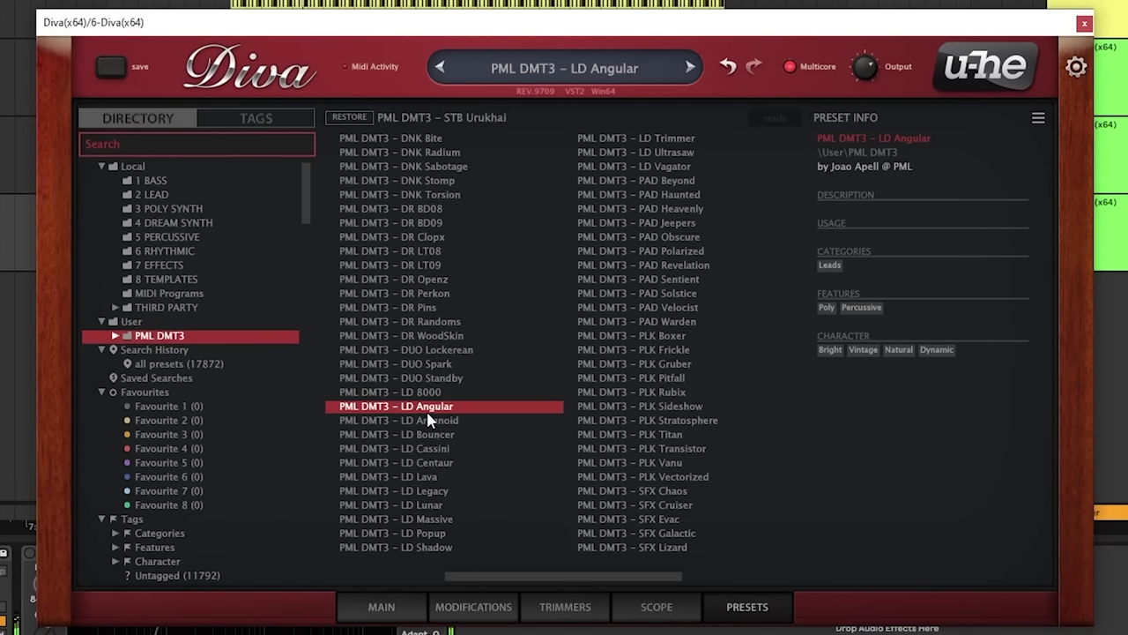
click(432, 422)
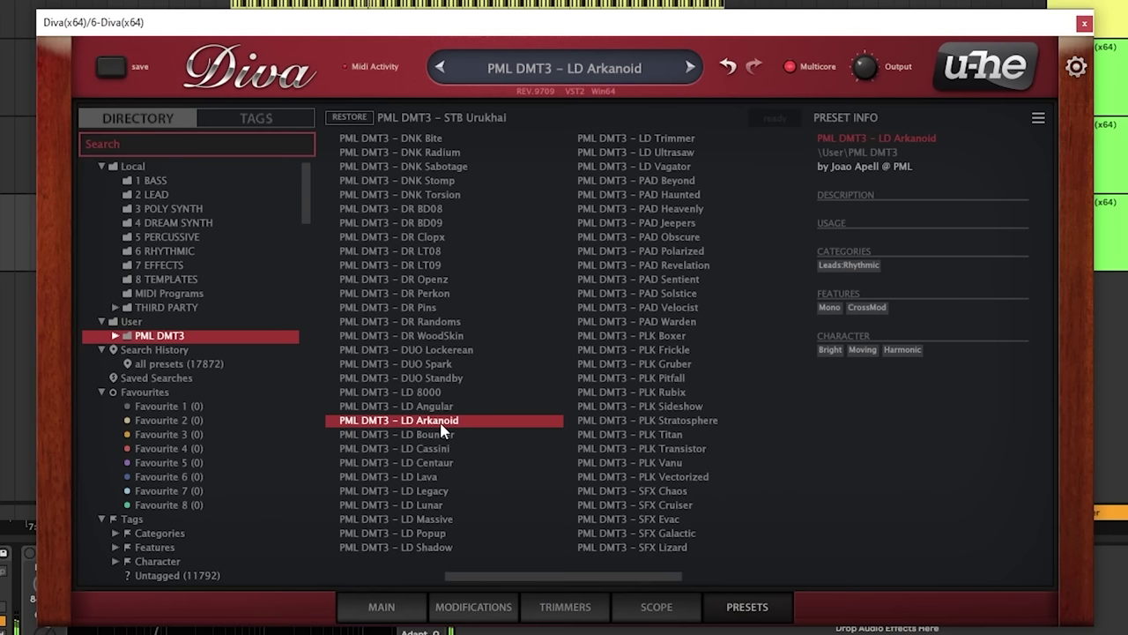
click(478, 4)
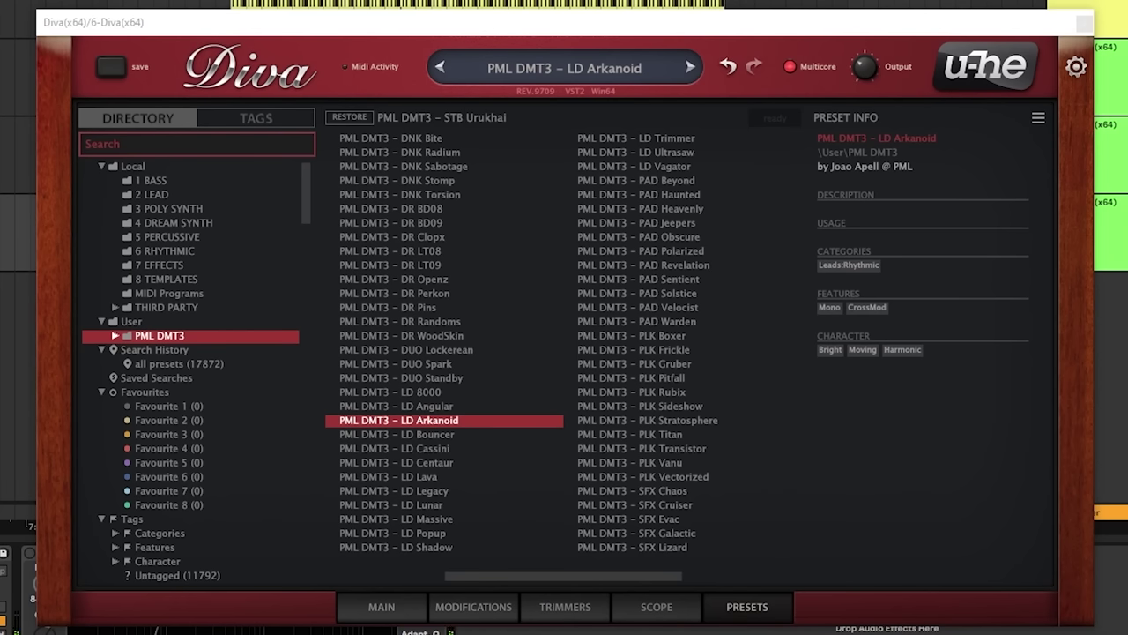
click(434, 435)
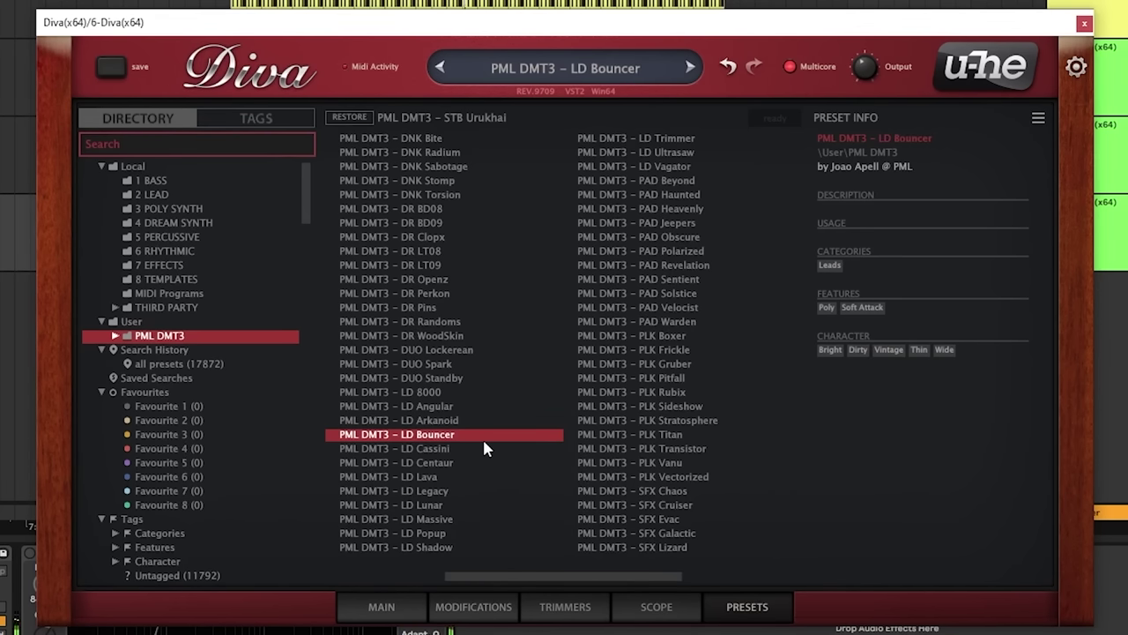
click(437, 449)
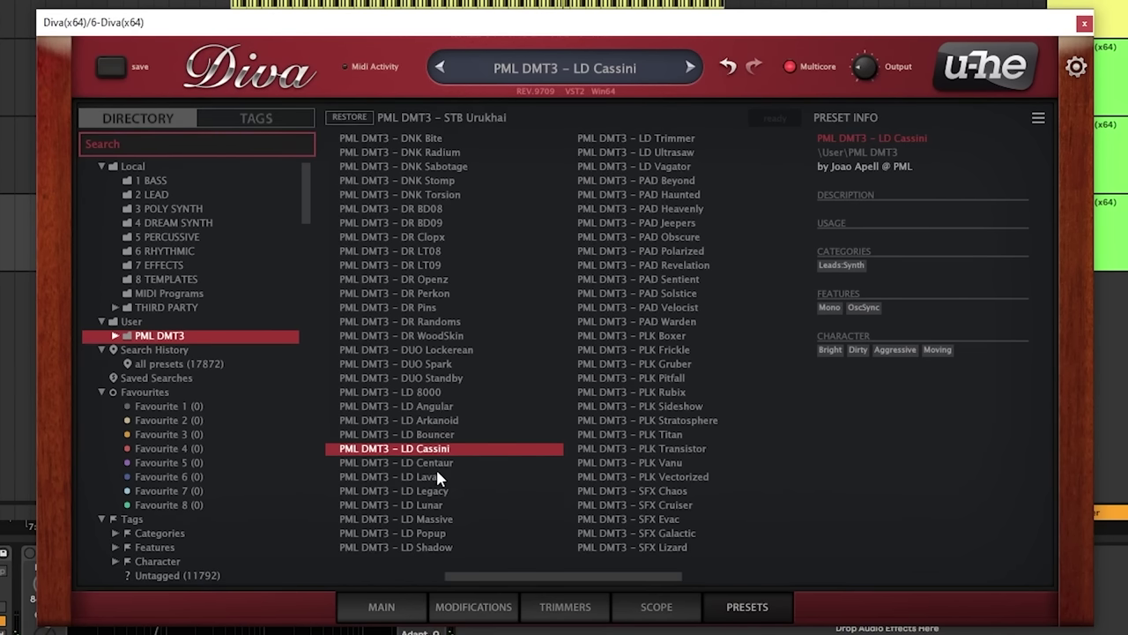
click(442, 463)
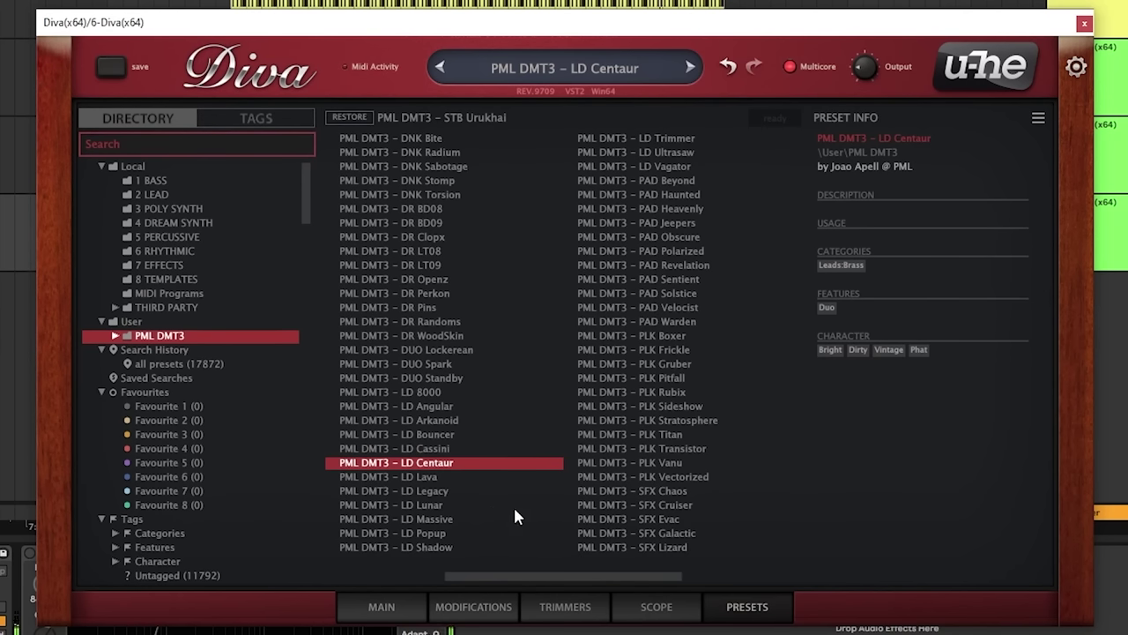
click(432, 477)
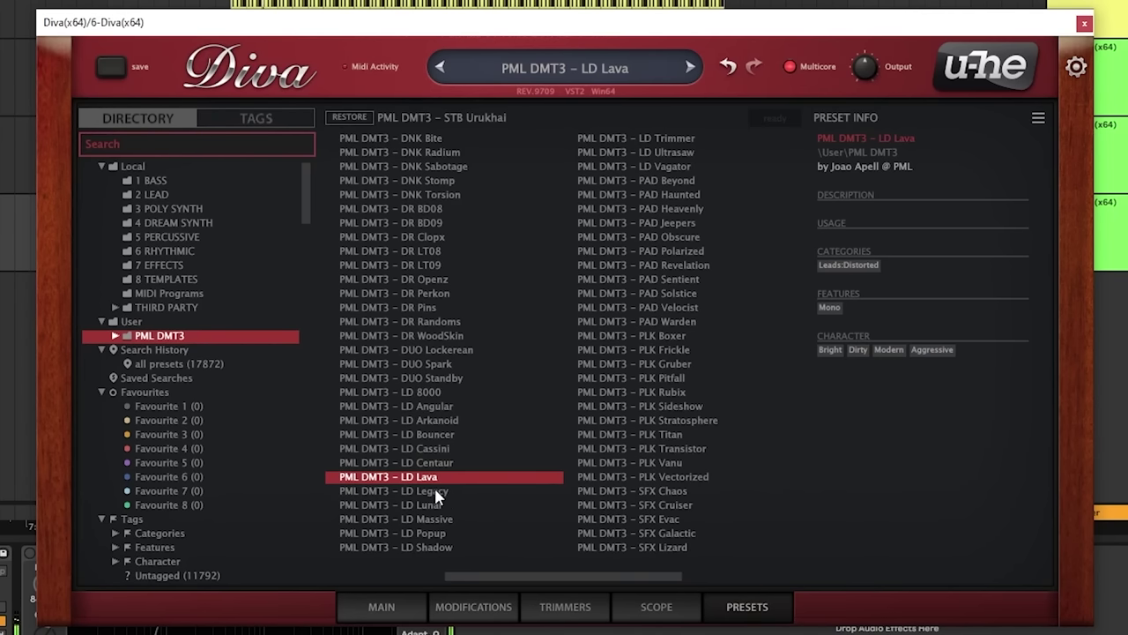
click(438, 492)
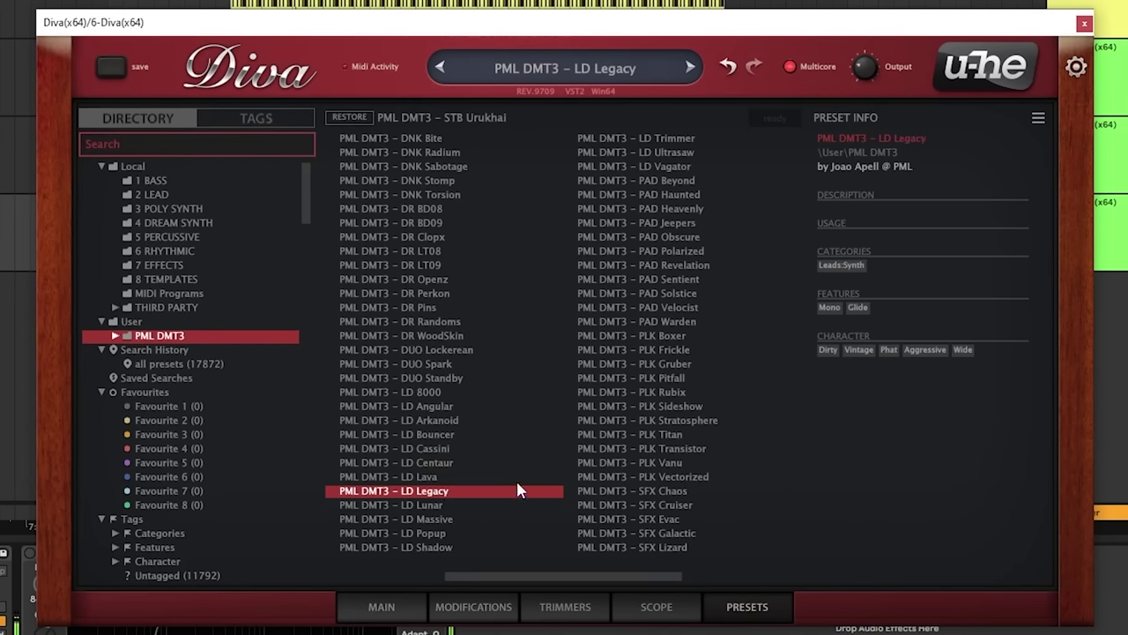
- Load the PML DMT3 - LD Angular preset and add its matching MIDI clip to track 6 over bars 257 to 273
click(428, 407)
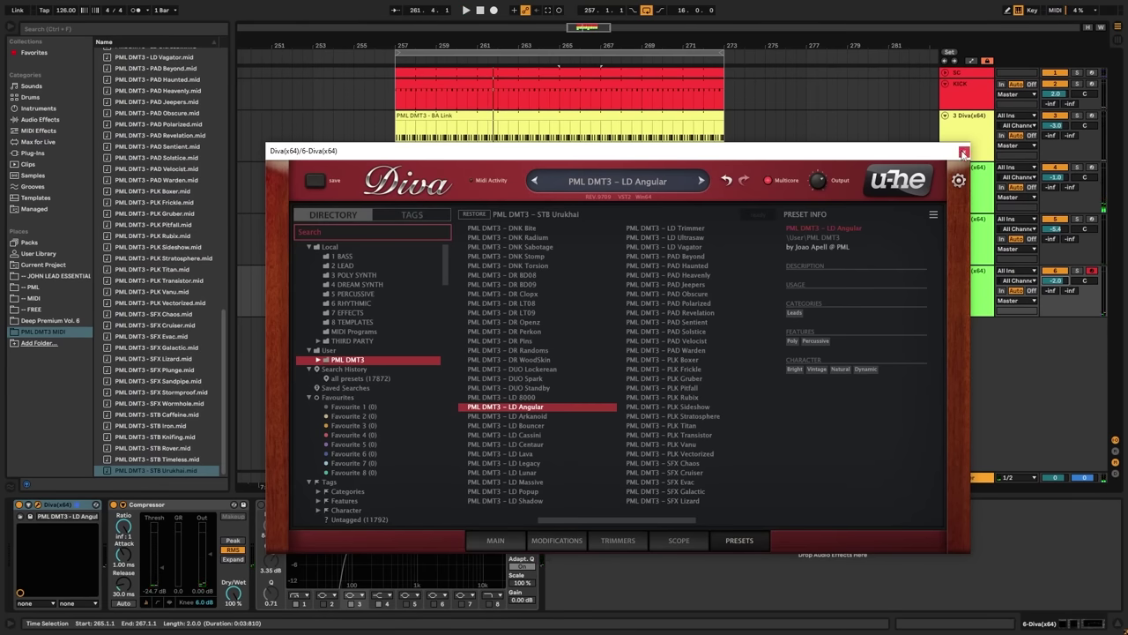
click(963, 153)
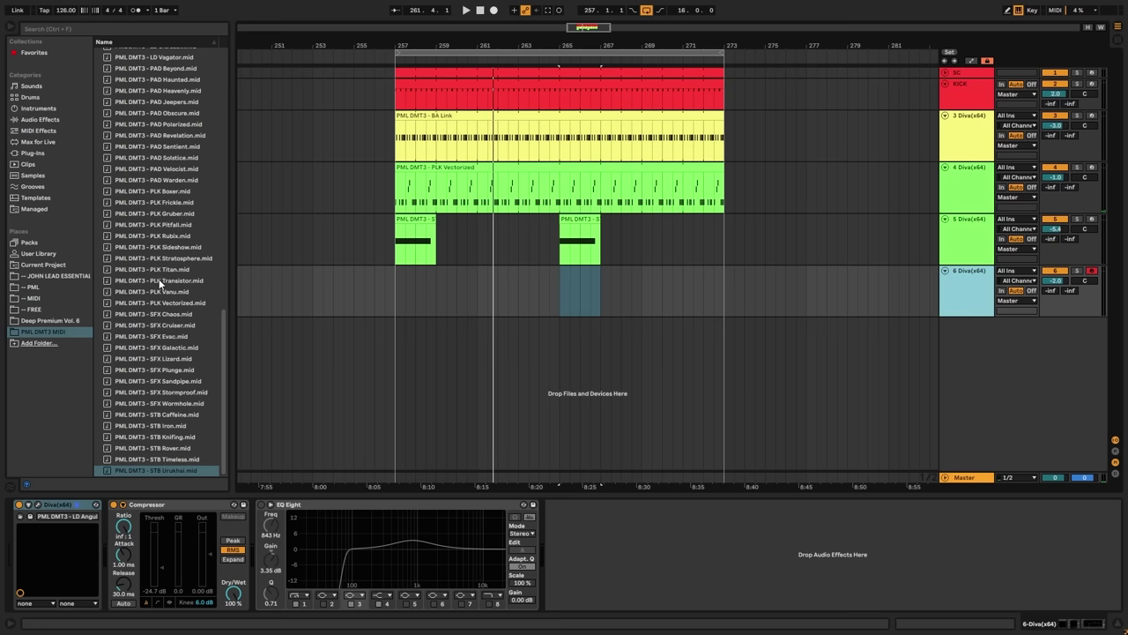
scroll(169, 338, up, 8)
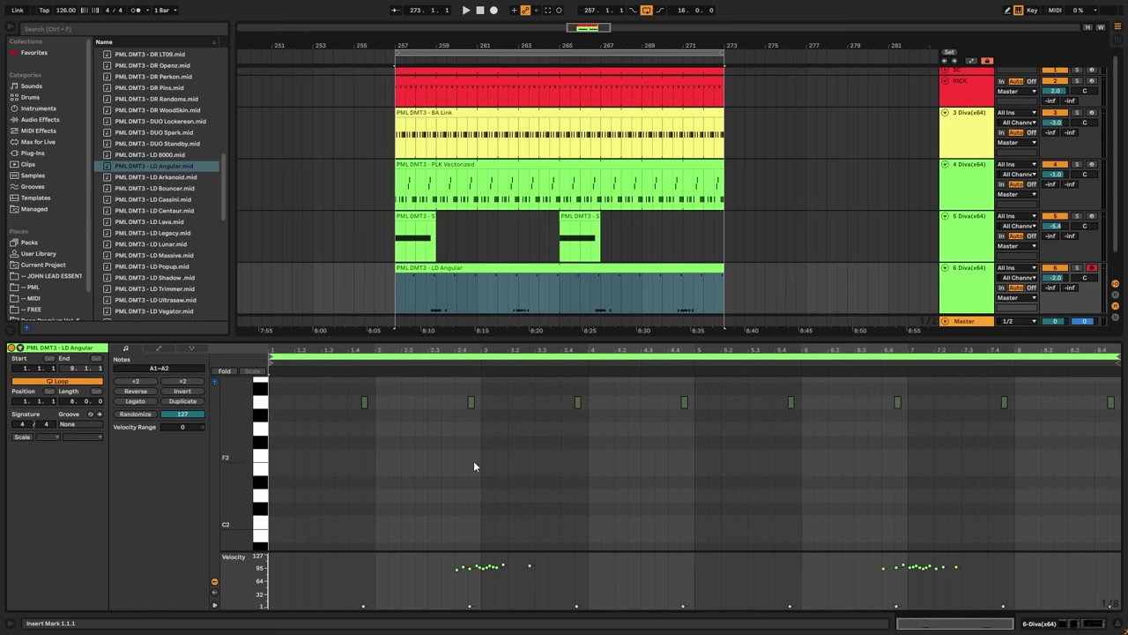
scroll(476, 460, down, 1)
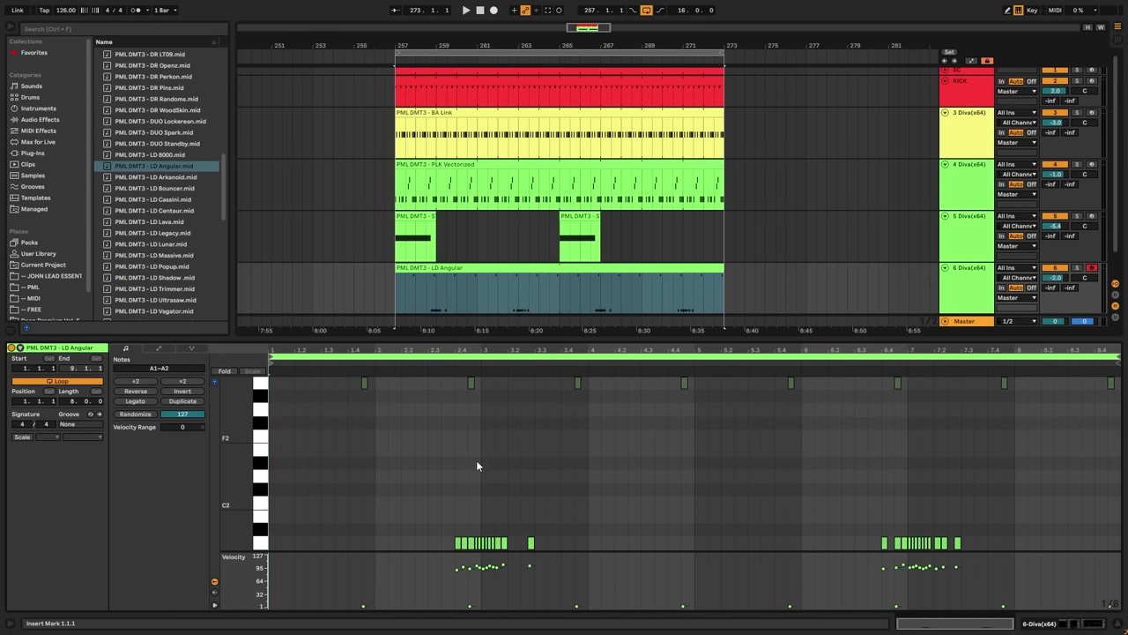
- Play the loop from bar 257 and solo track 6 briefly to hear the lead on its own
click(584, 283)
key(space)
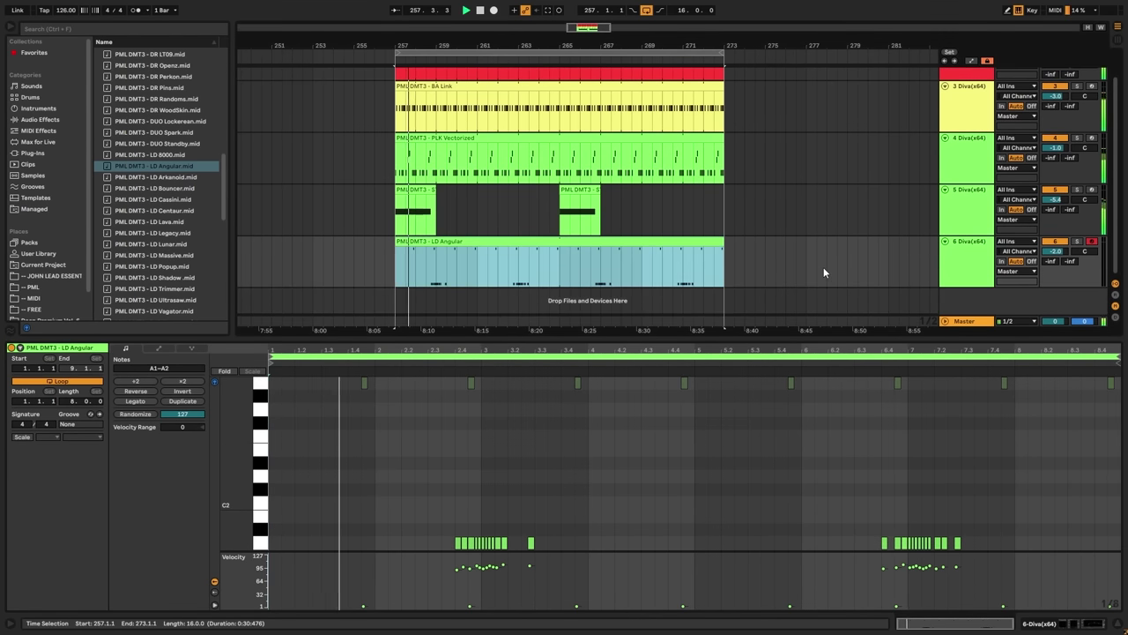
click(986, 257)
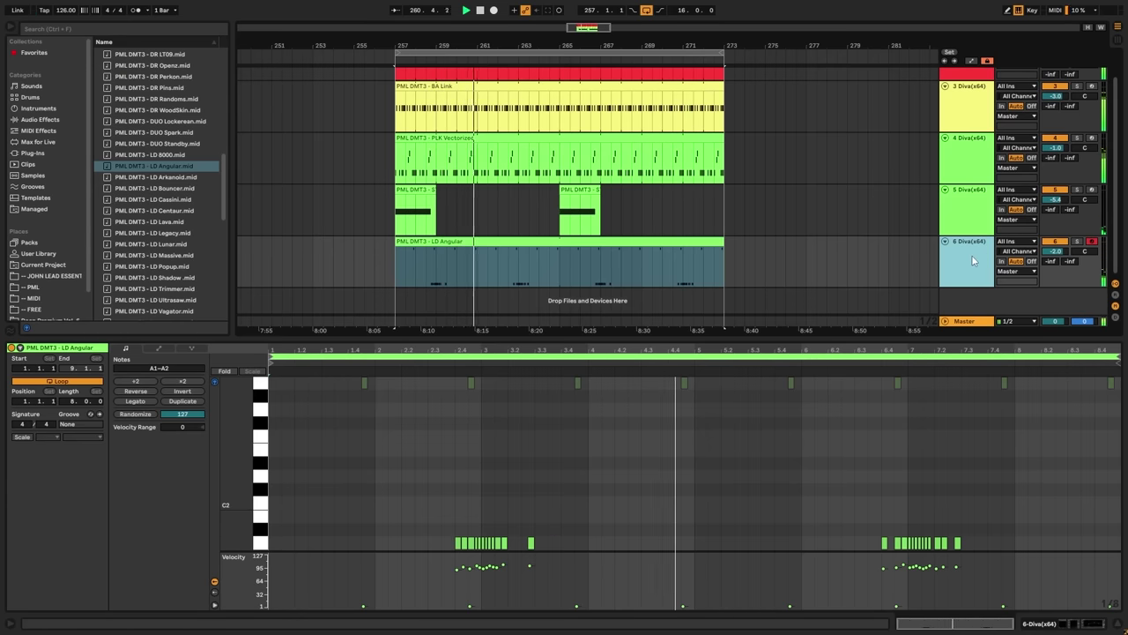
click(1077, 242)
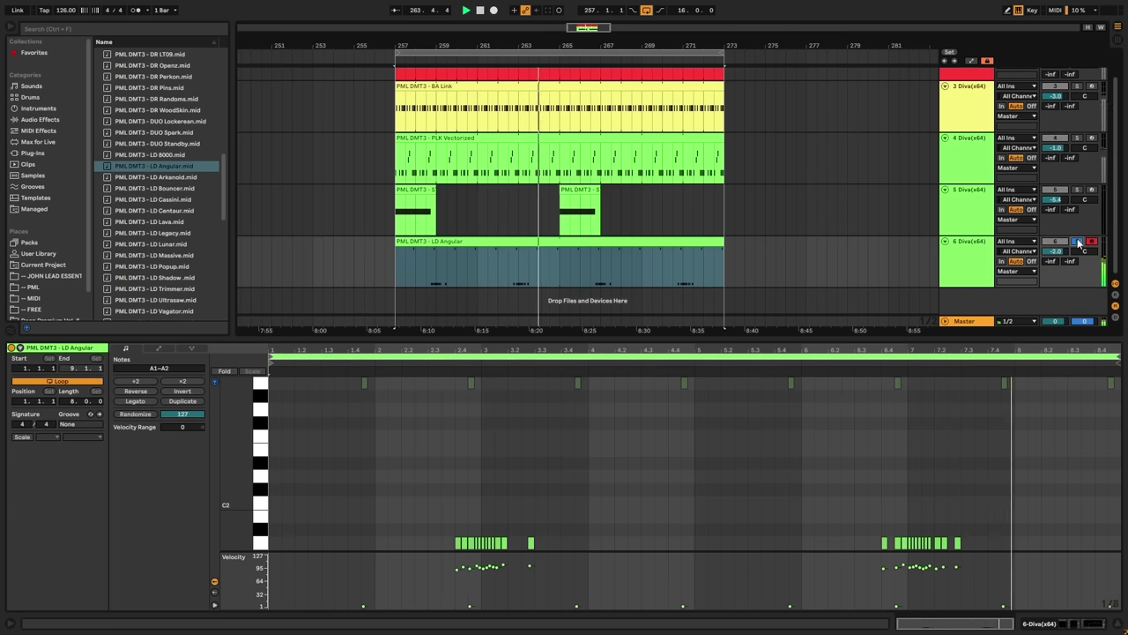
click(1079, 243)
- Deactivate all the A1 notes in the LD Angular clip and restart playback
scroll(476, 485, down, 2)
drag(390, 483, 993, 520)
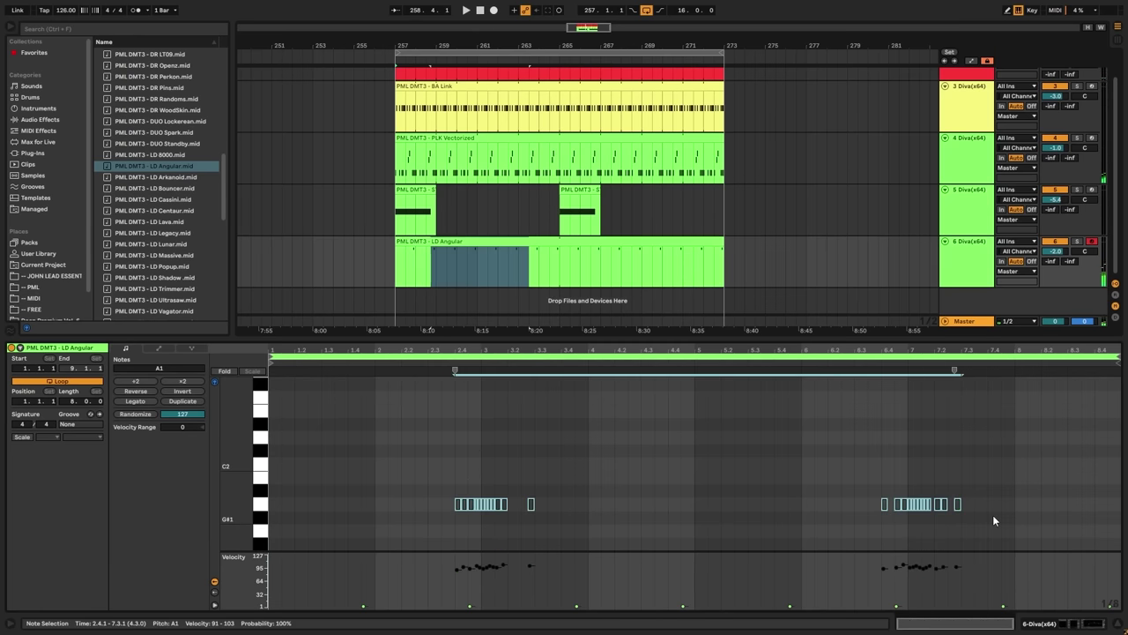
click(967, 256)
key(space)
- Turn off band 3 in track 6's EQ Eight and raise the track volume to -0.4 dB, checking it in solo
click(352, 605)
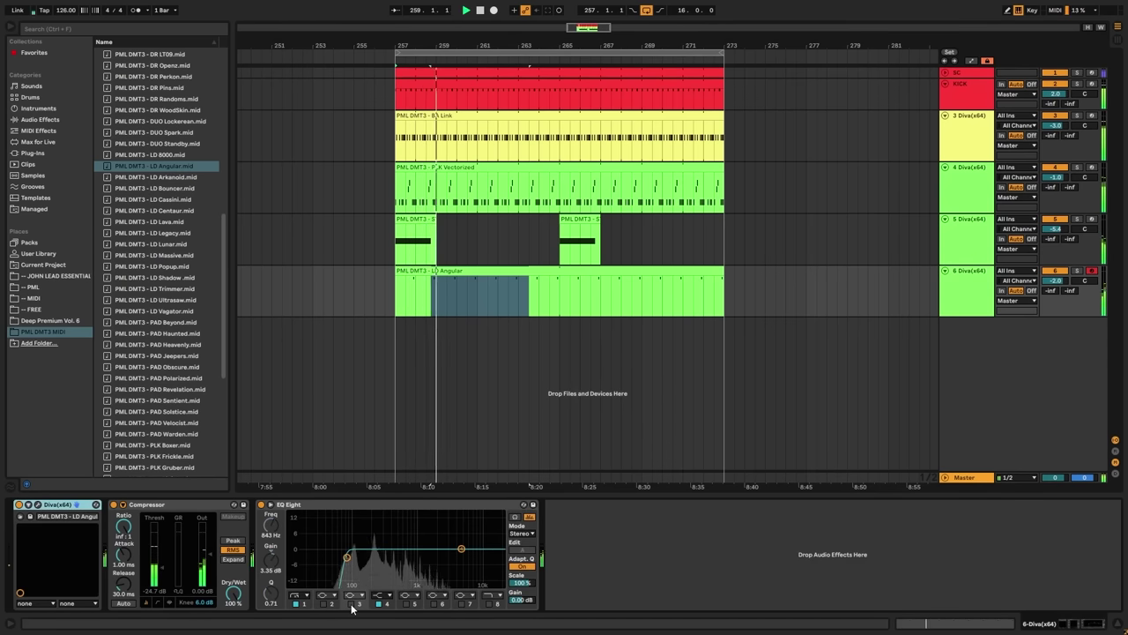
drag(1055, 280, 1056, 269)
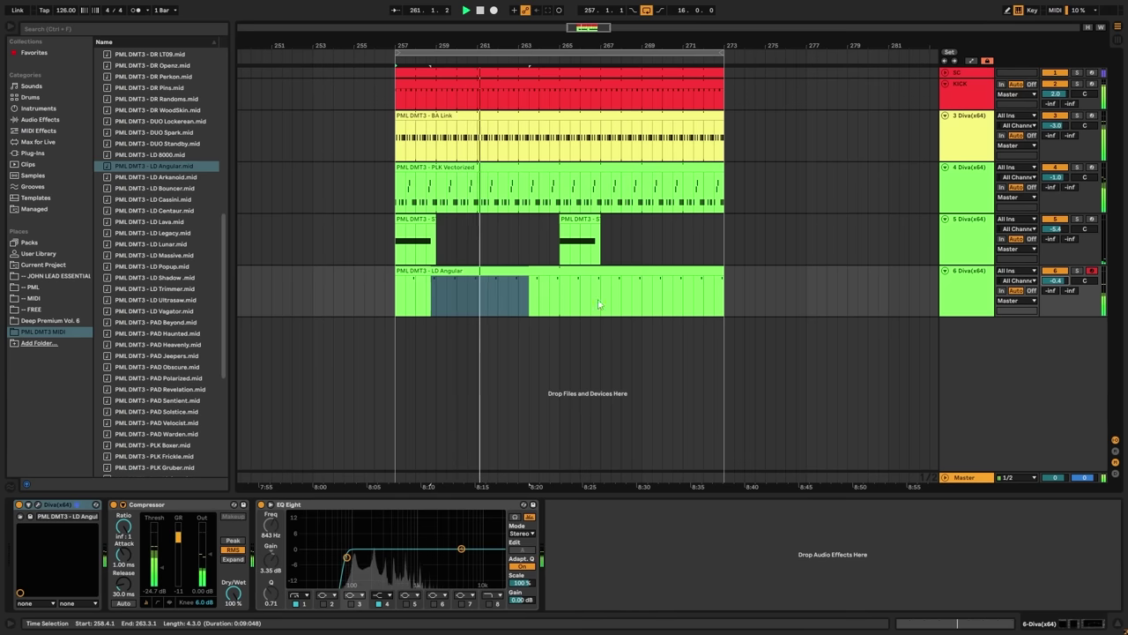
click(1078, 271)
click(1078, 272)
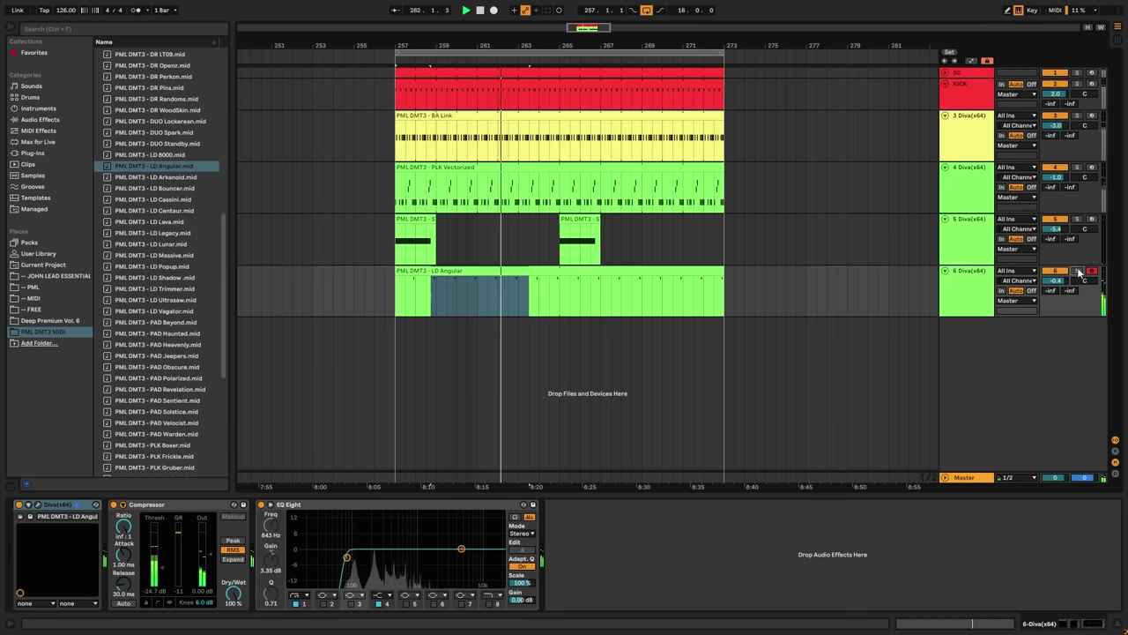
- Reactivate the first group of A1 notes in the LD Angular clip during playback
click(566, 270)
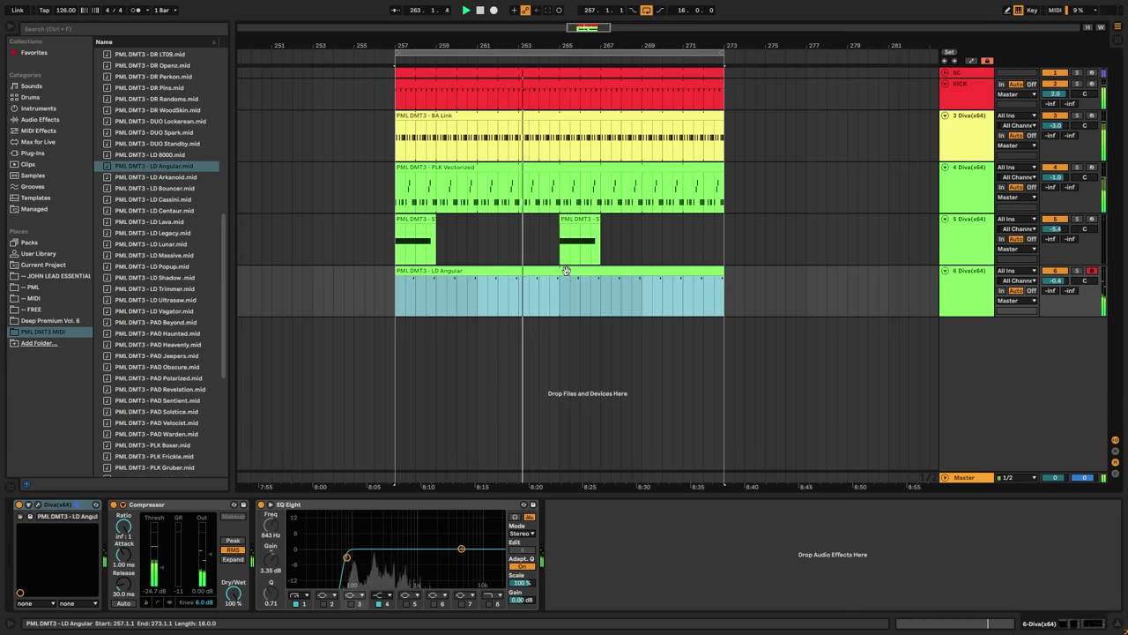
double_click(565, 270)
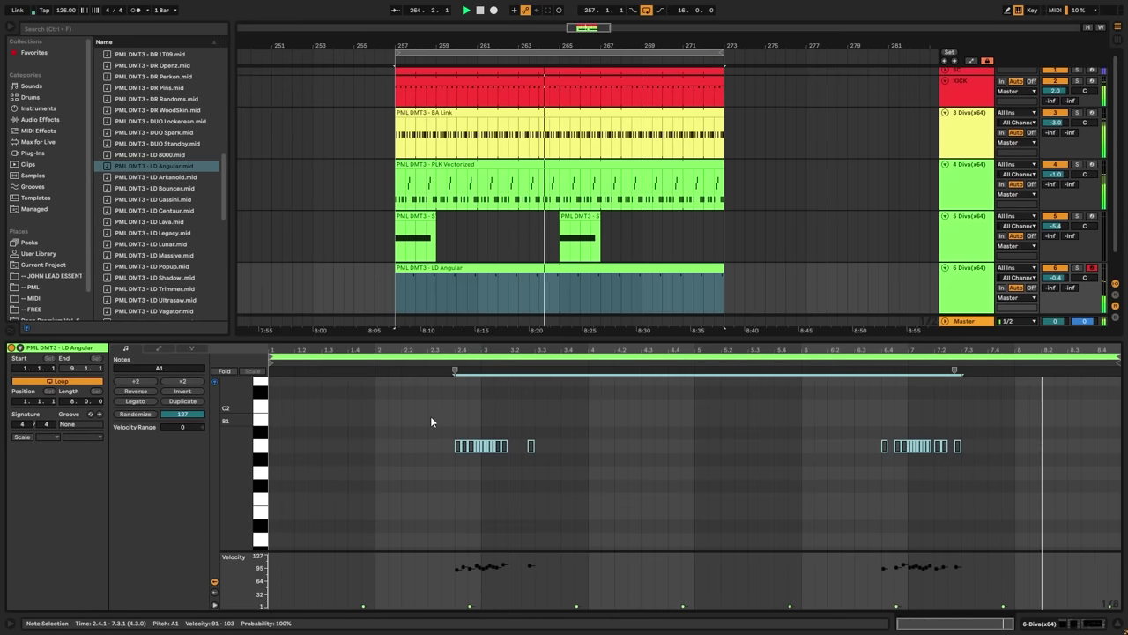
click(749, 455)
drag(408, 431, 649, 472)
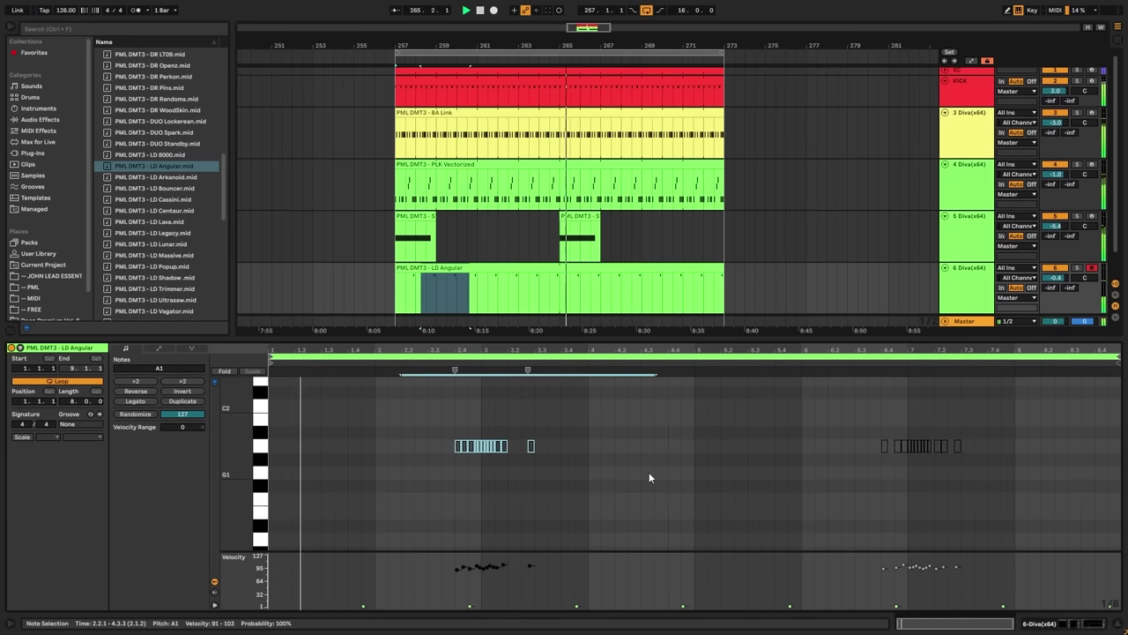
click(641, 470)
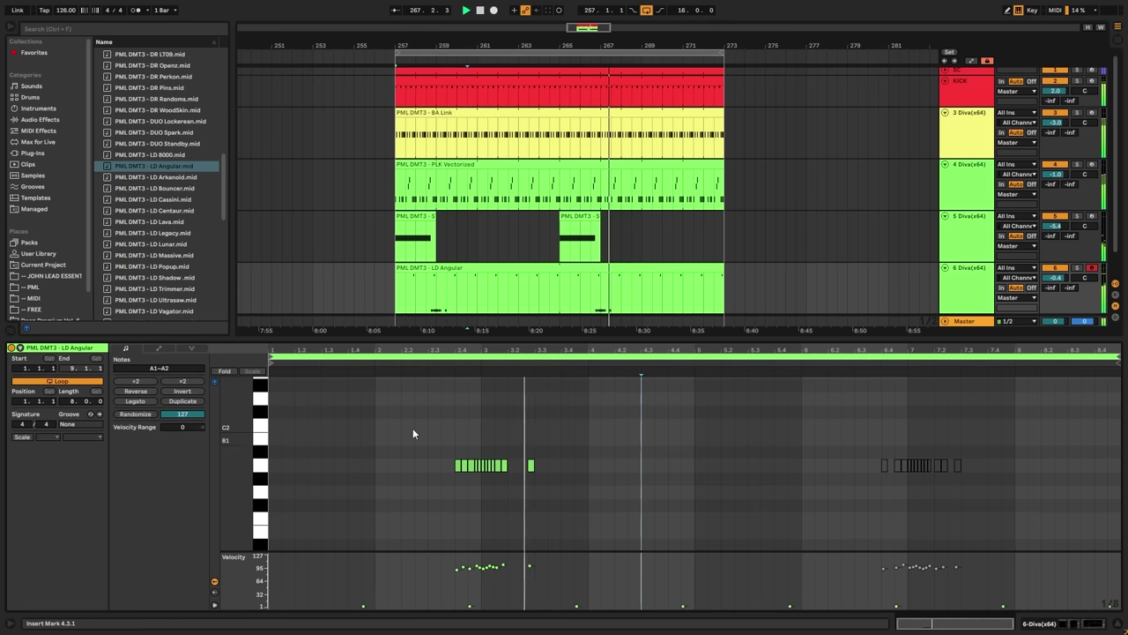
- Deactivate the first group of A1 notes again, stop playback and recheck the clip's notes
drag(414, 425, 593, 498)
key(0)
key(space)
double_click(969, 290)
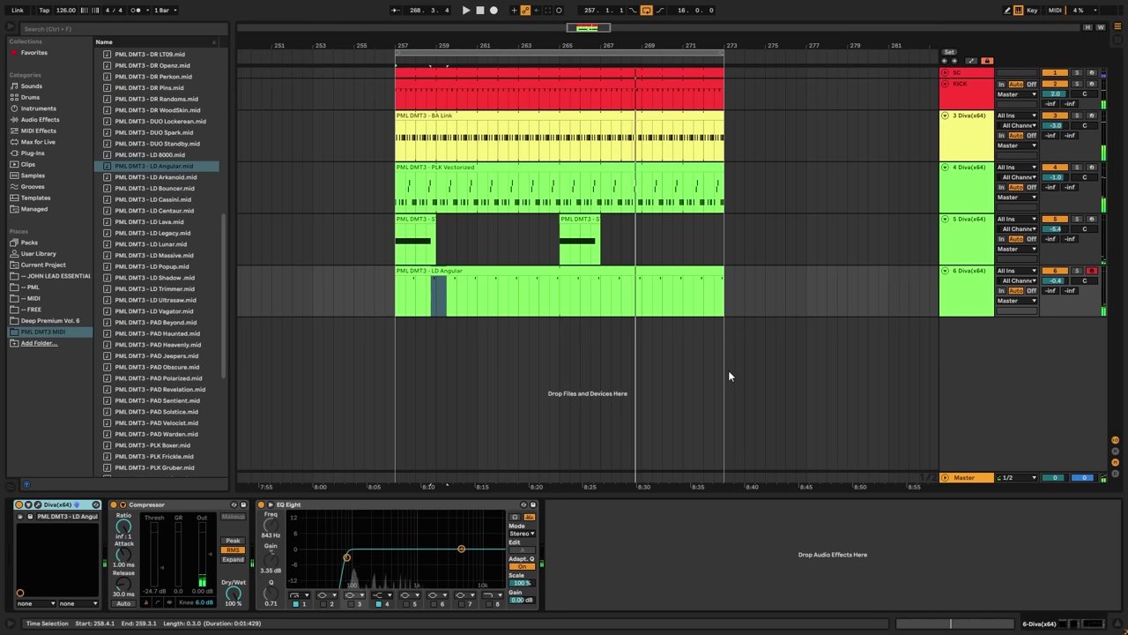
click(970, 281)
click(550, 273)
double_click(550, 273)
click(405, 454)
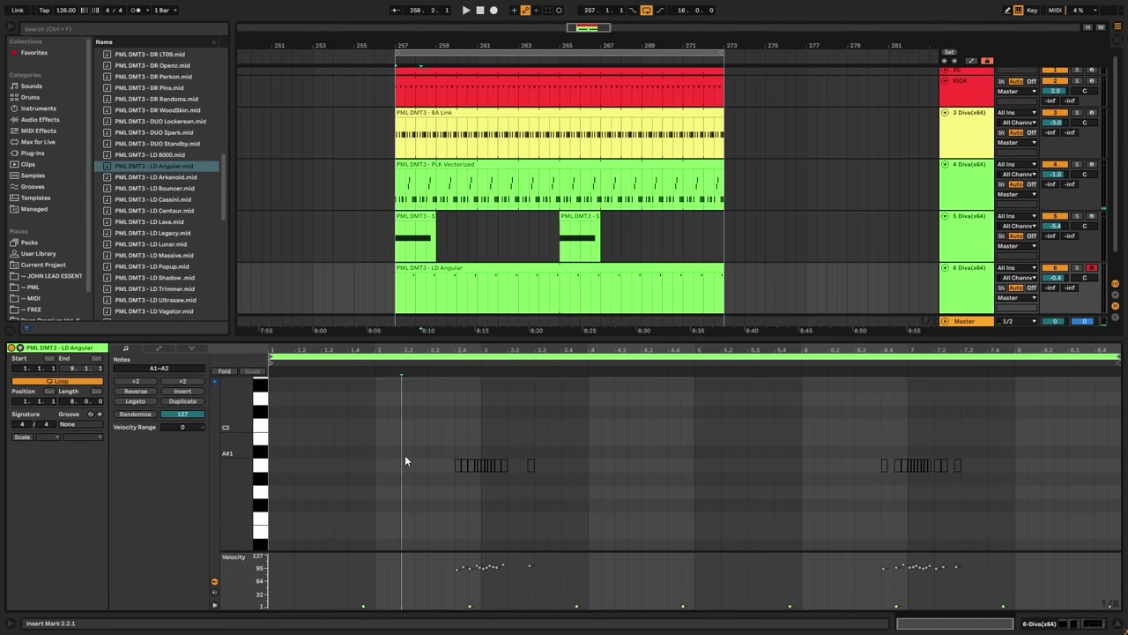
- Show track 6's devices and play the arrangement from 257.3.1 to hear the lead in the mix, stopping after a few bars
double_click(963, 284)
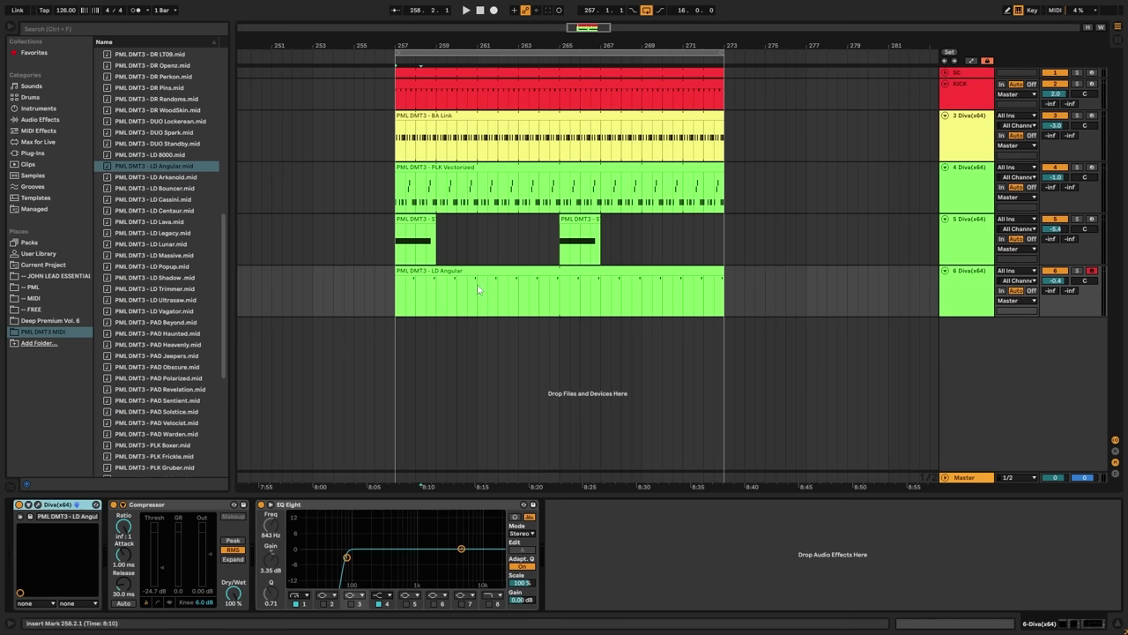
click(444, 310)
click(410, 302)
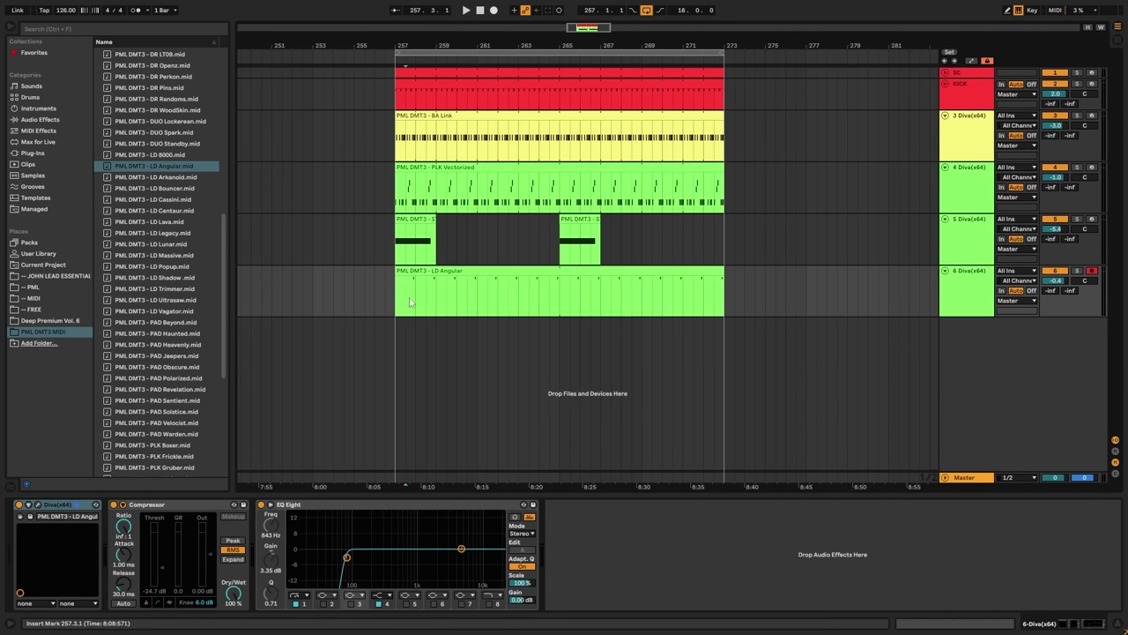
key(space)
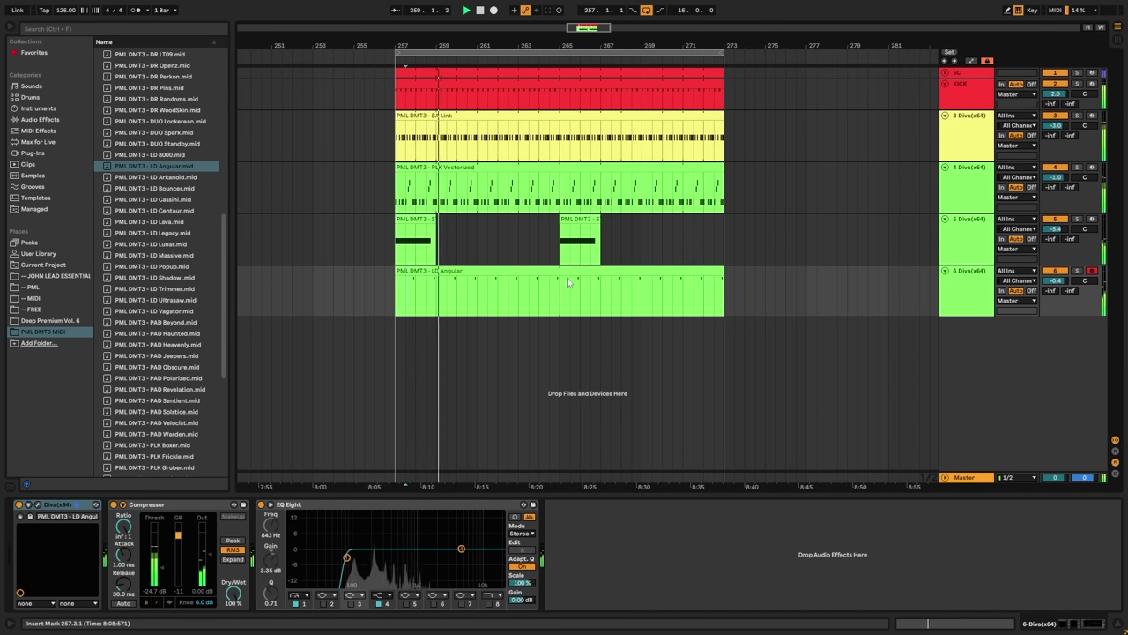
click(964, 289)
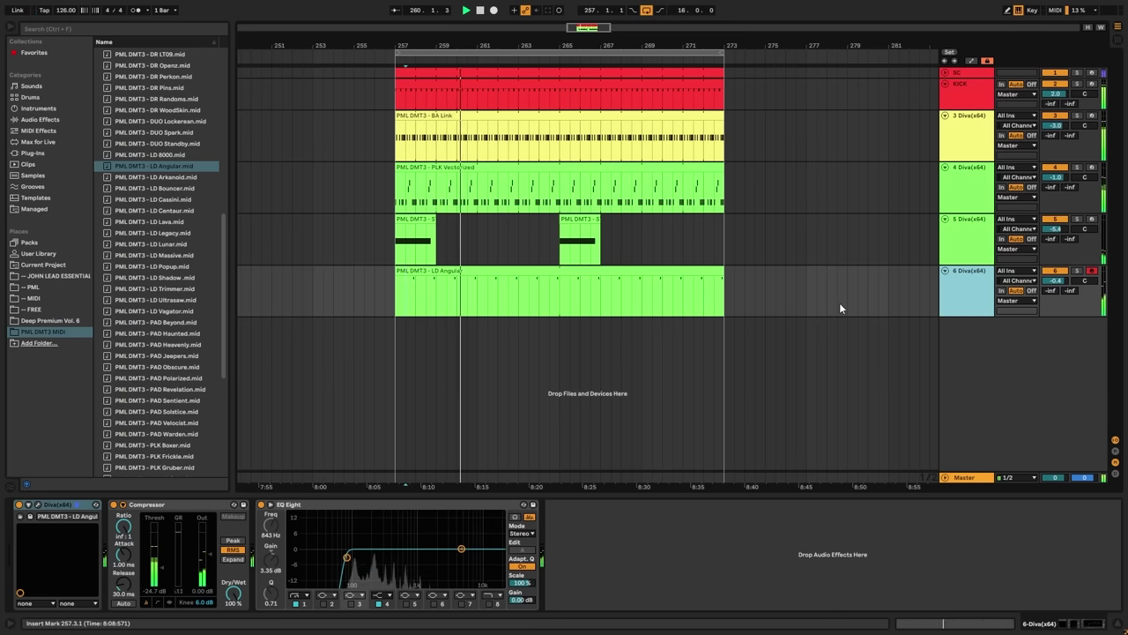
key(space)
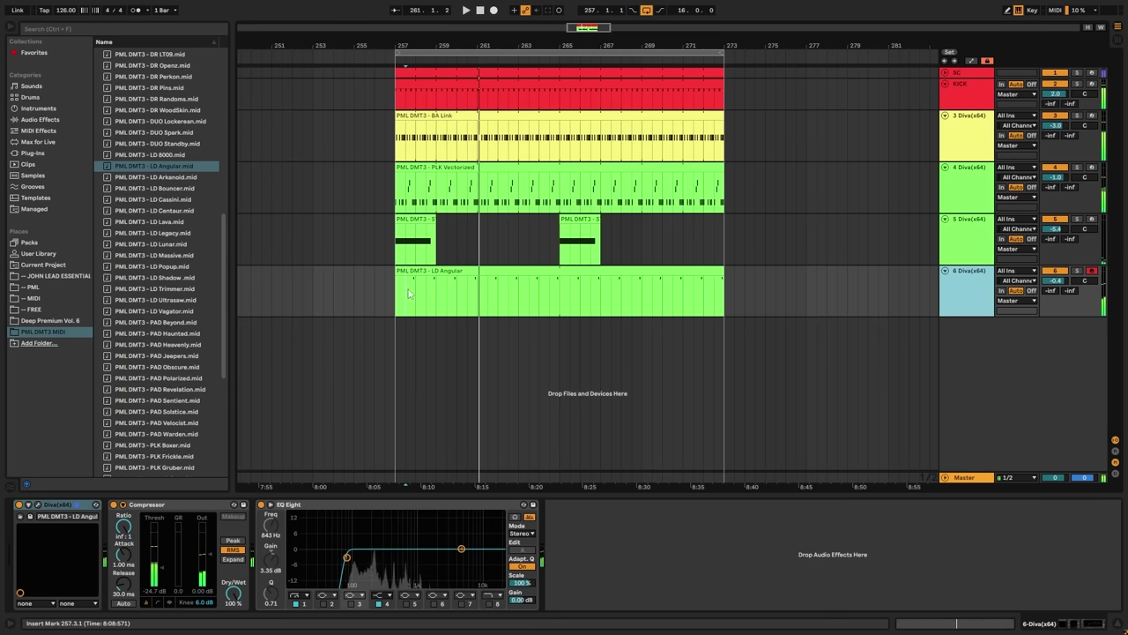
- Duplicate Diva track 6 and remove the clip from the new track 7
click(397, 304)
click(952, 310)
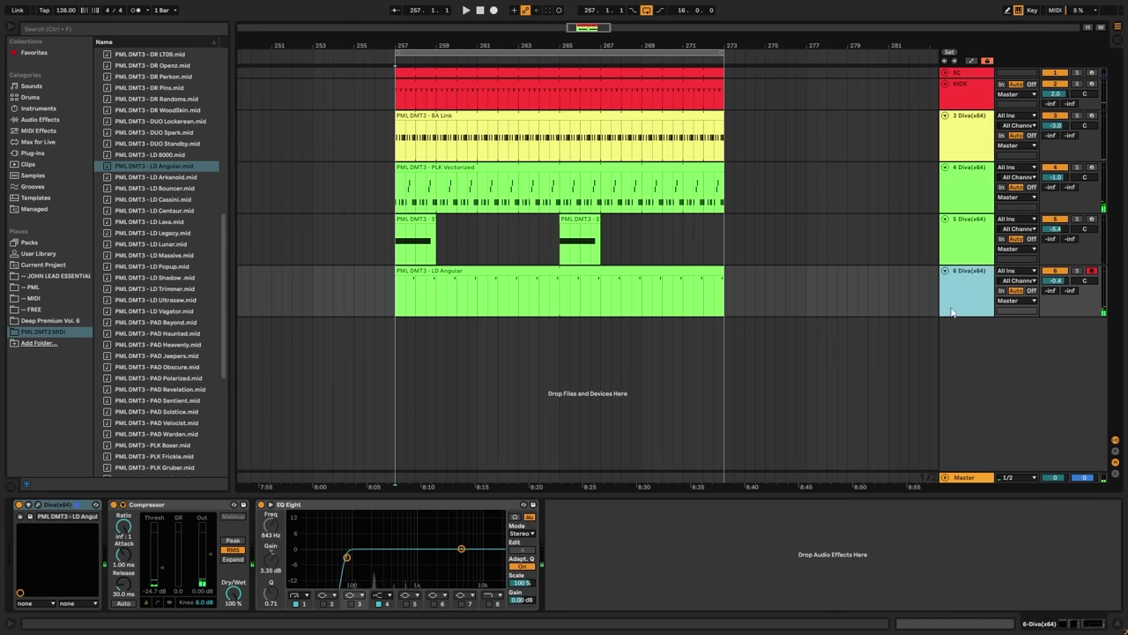
right_click(971, 280)
click(978, 304)
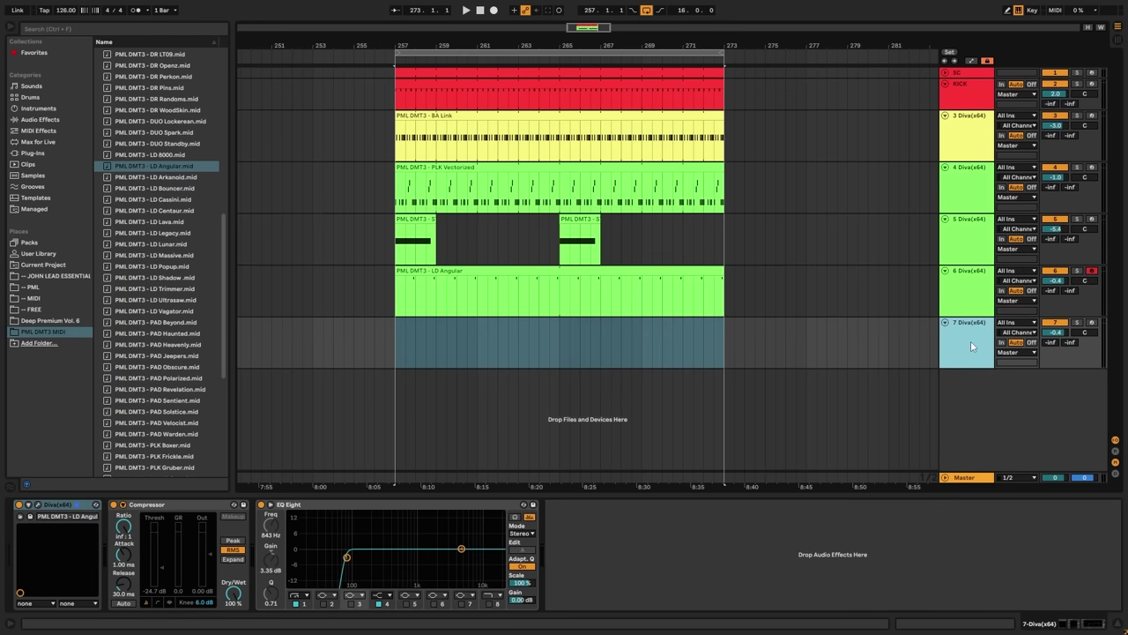
- Open track 7's Diva and load the PML DMT3 - DNK Bite preset
click(38, 506)
scroll(618, 370, down, 2)
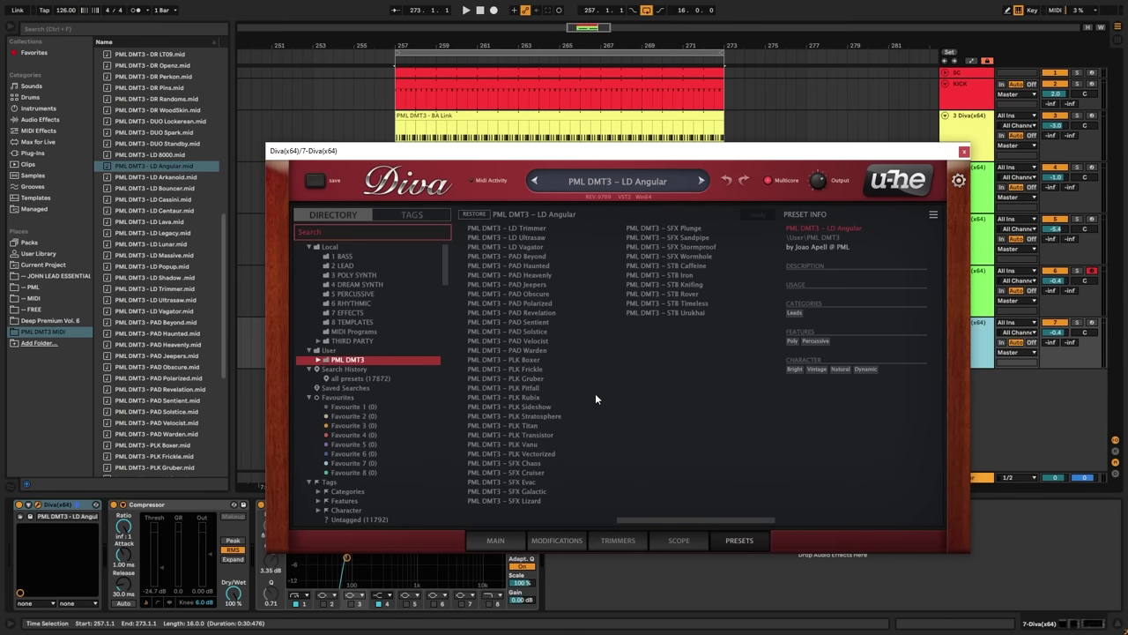
scroll(595, 393, up, 2)
click(662, 228)
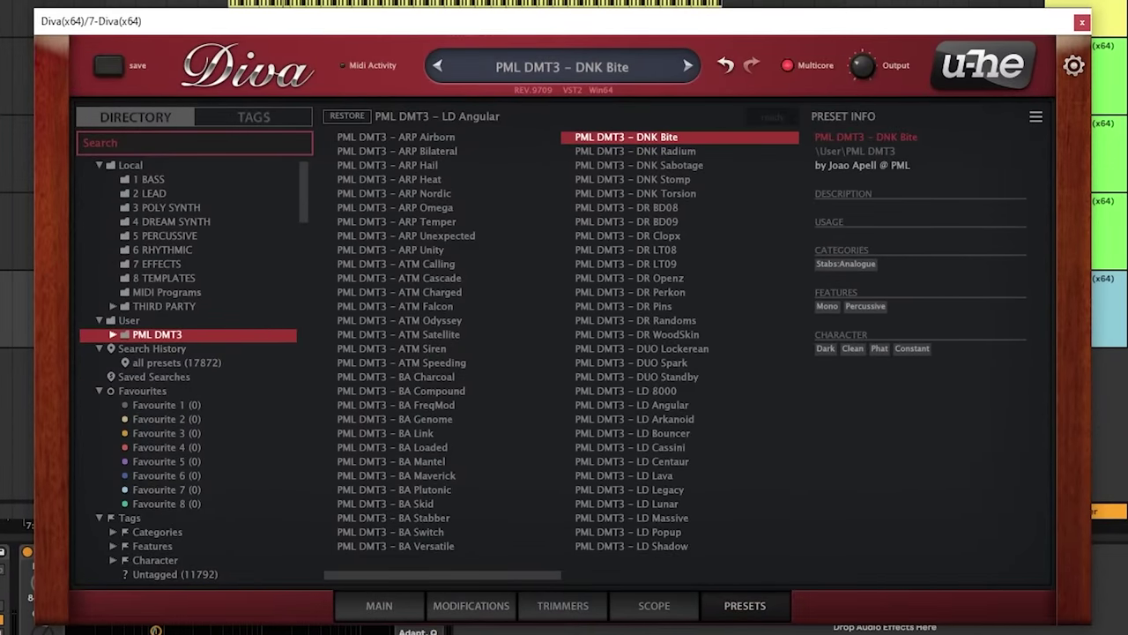
click(477, 3)
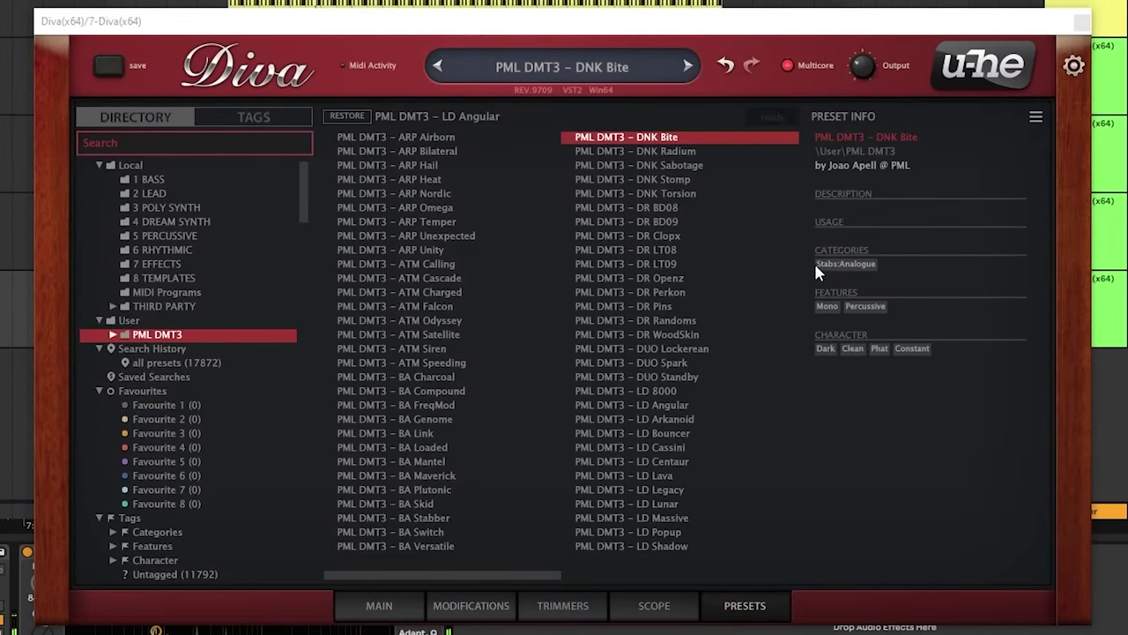
- Audition the DNK Radium and DNK Sabotage presets in track 7's Diva, return to DNK Bite and hear it in the mix
click(659, 155)
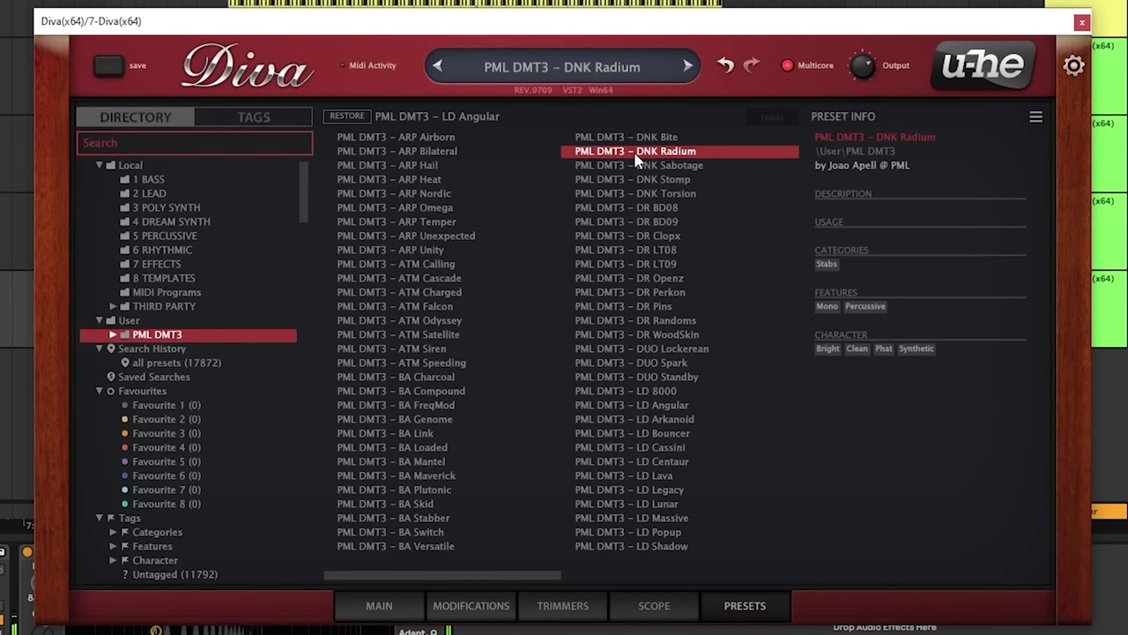
click(685, 171)
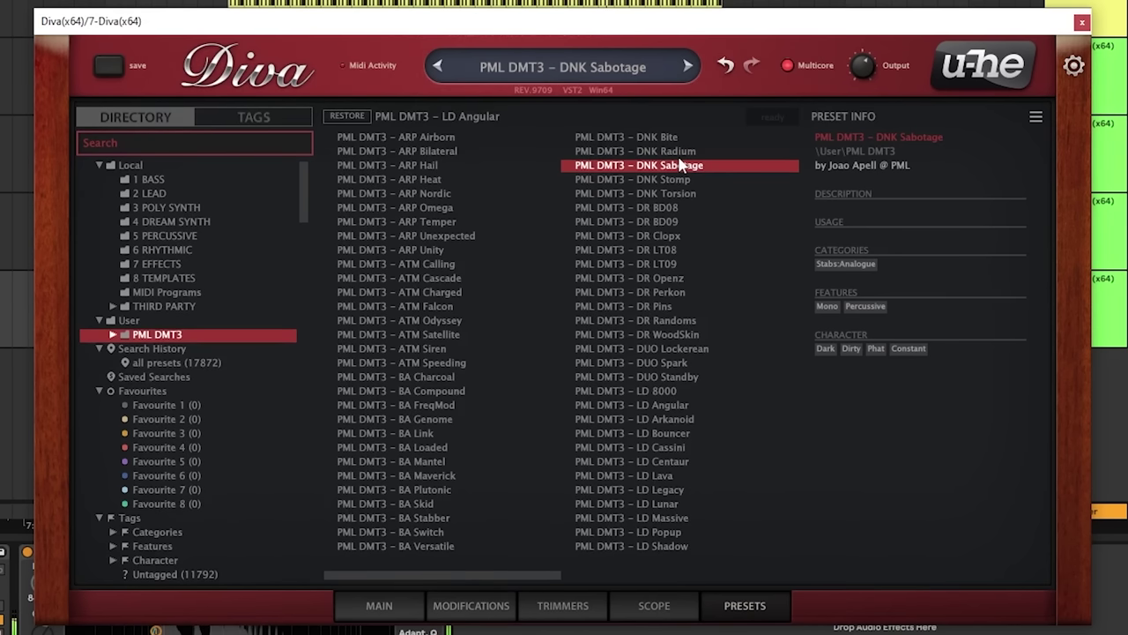
click(709, 139)
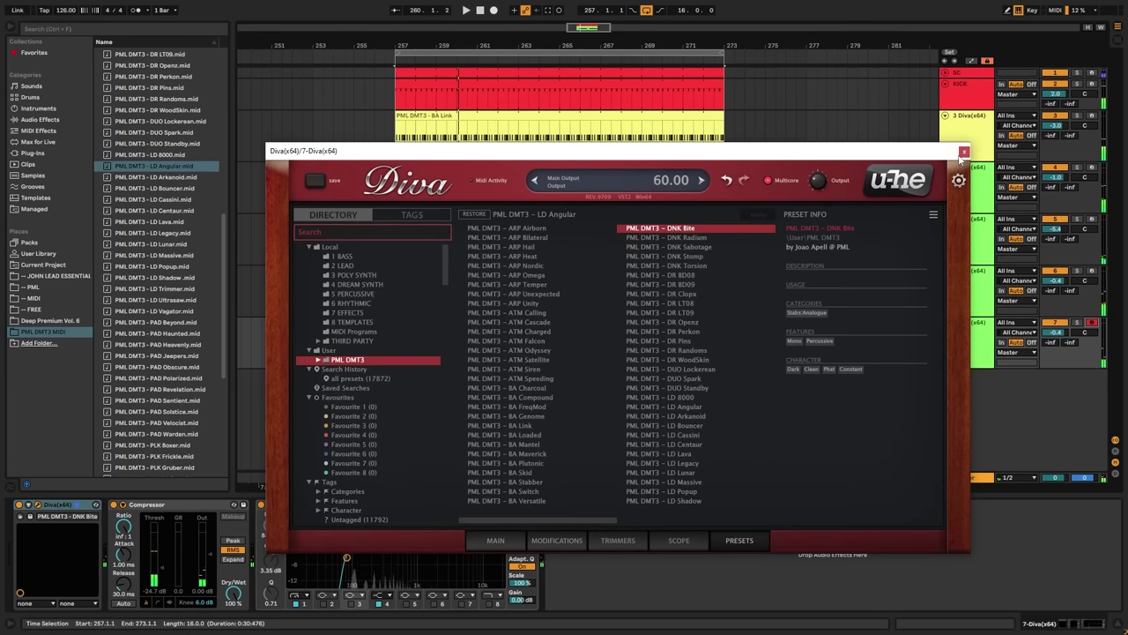
click(1000, 113)
key(space)
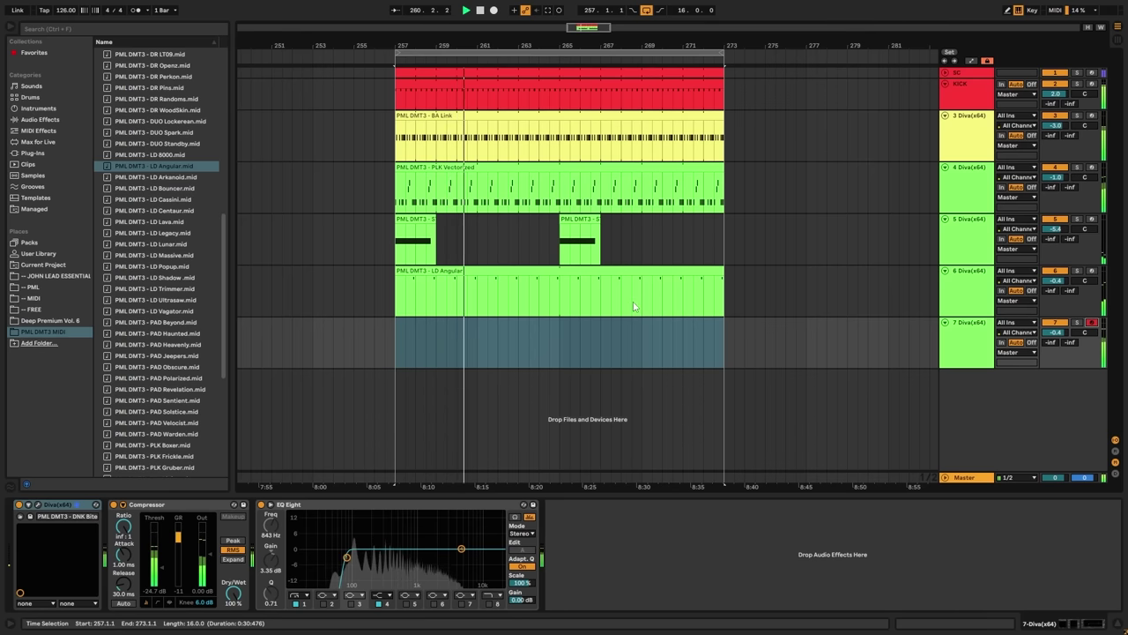
key(space)
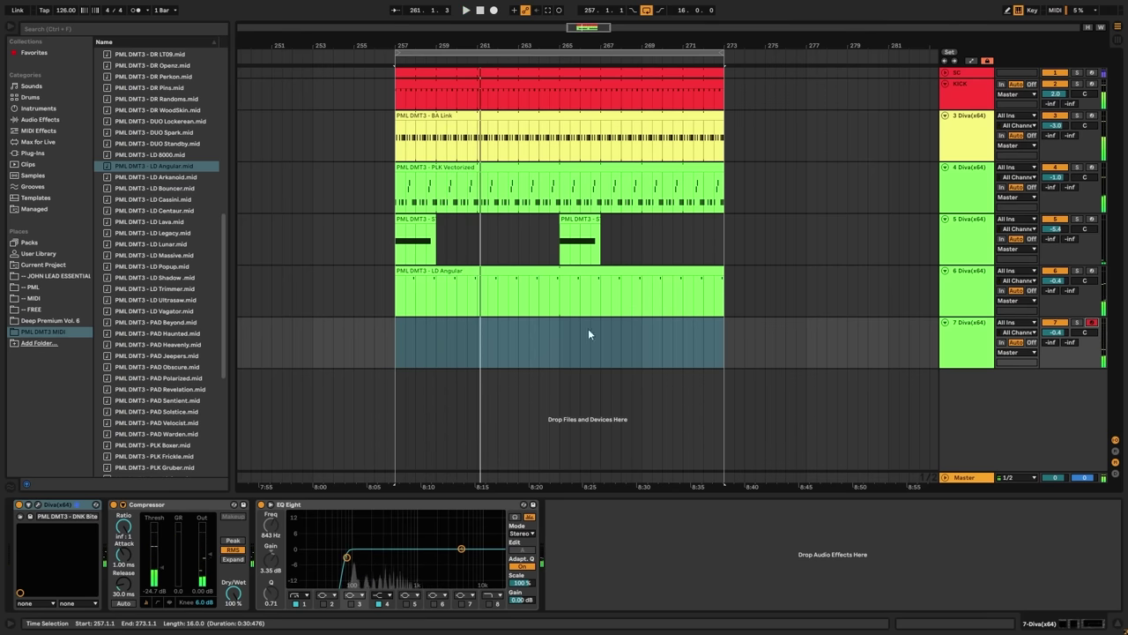
- Place the PML DMT3 - DNK Bite MIDI clip on track 7 at bar 257 and transpose its notes down to A1
click(958, 341)
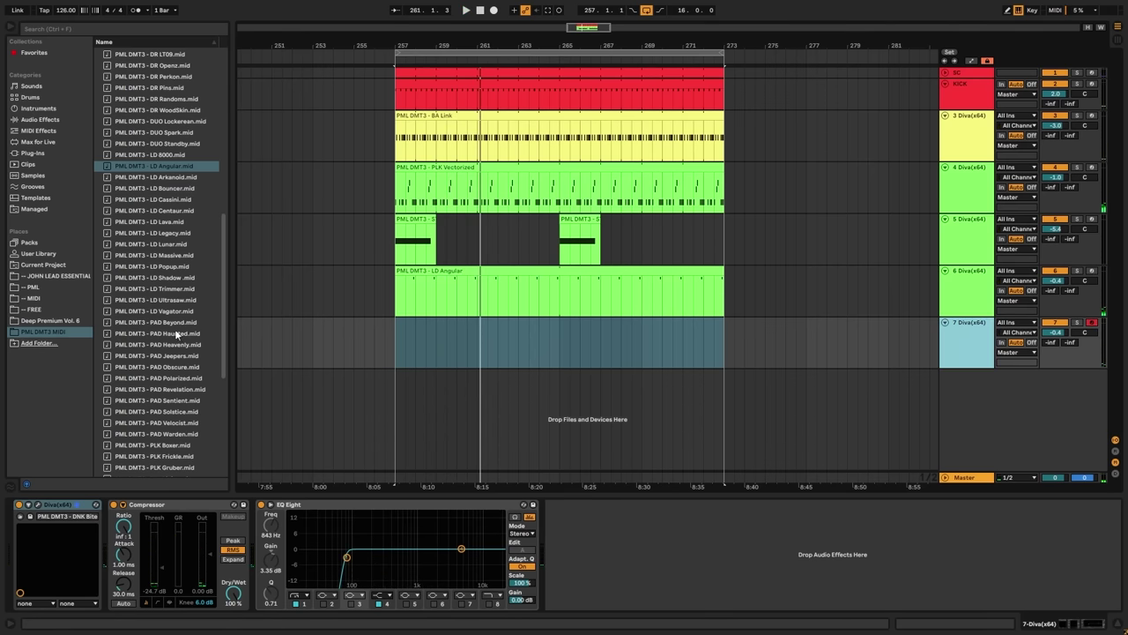
scroll(172, 322, down, 8)
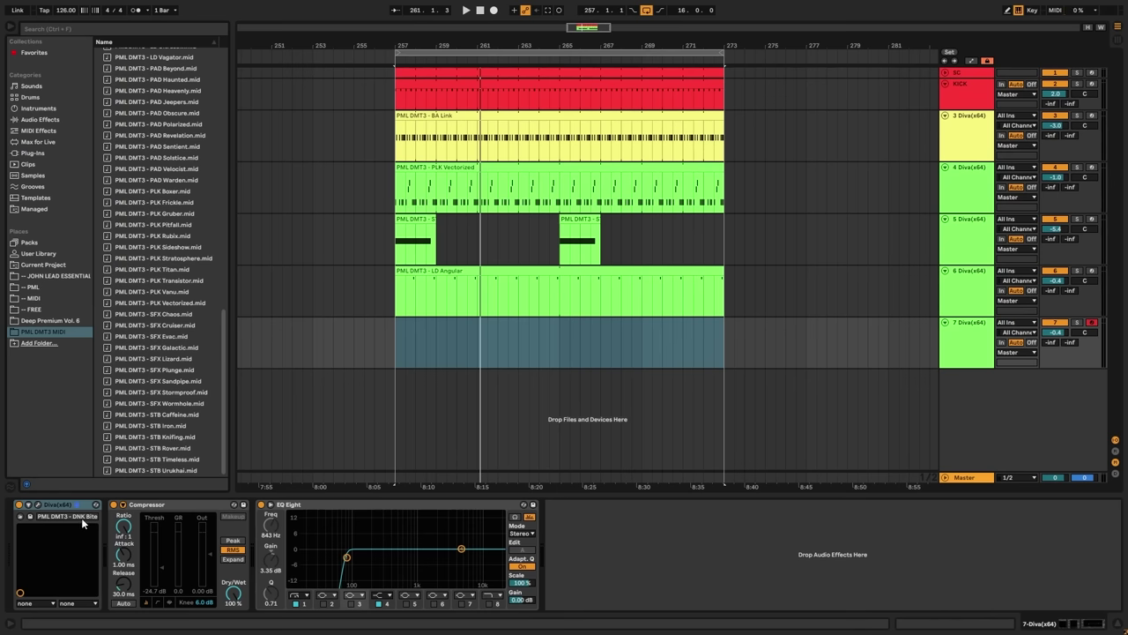
scroll(186, 417, up, 10)
drag(160, 168, 399, 355)
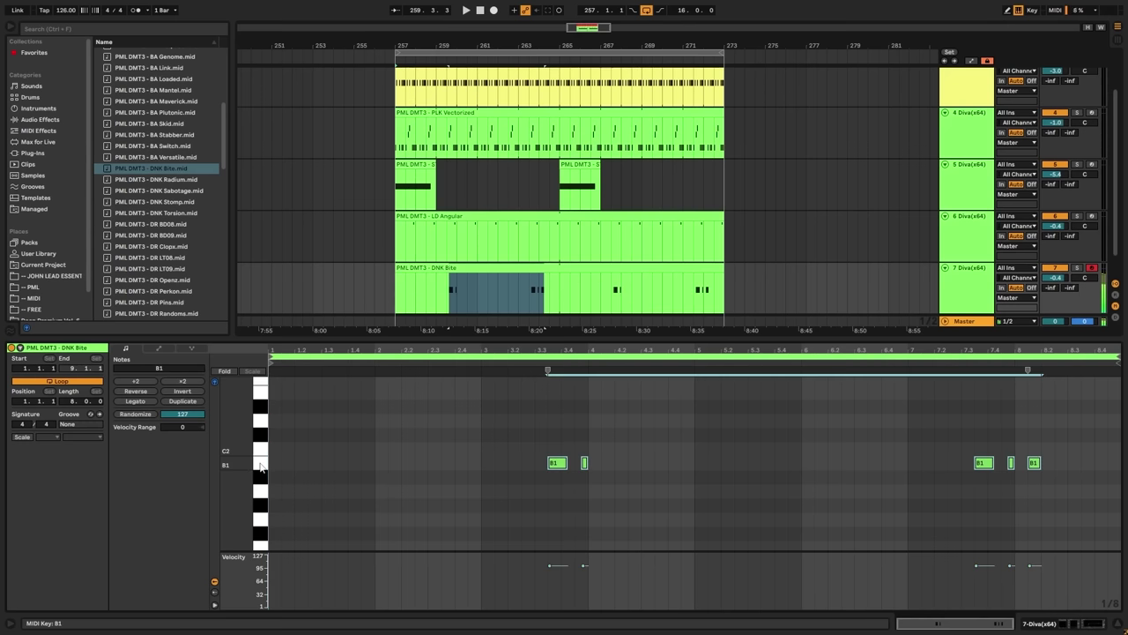
key(Down)
key(Down)
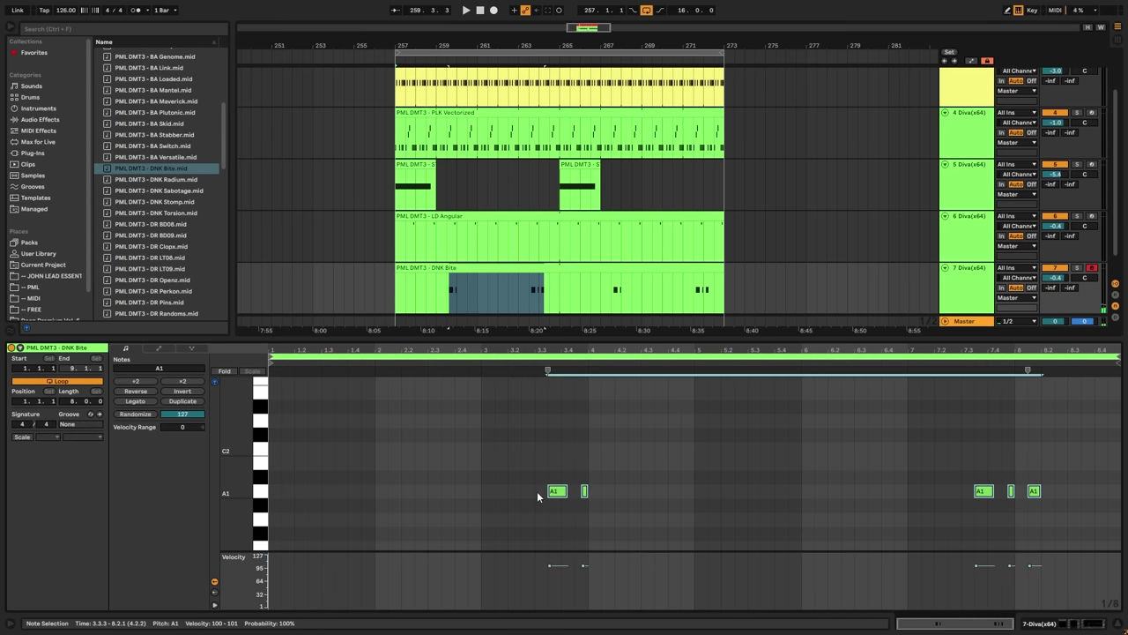
- Play the arrangement from 257.1.1 to hear the DNK Bite clip on track 7 against the other tracks
key(space)
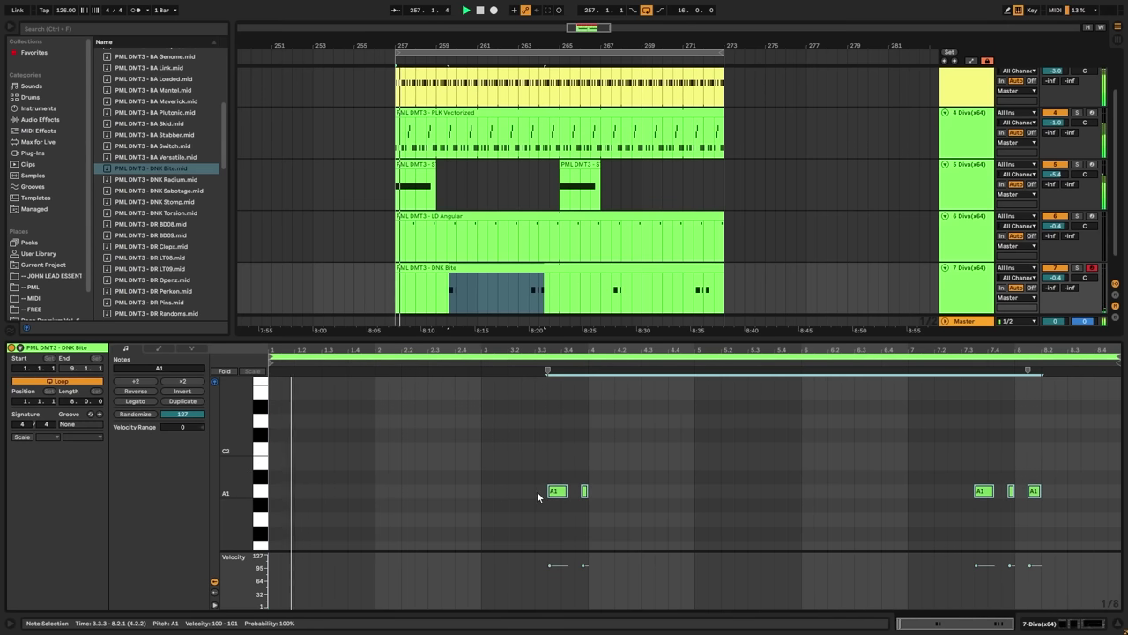
click(967, 282)
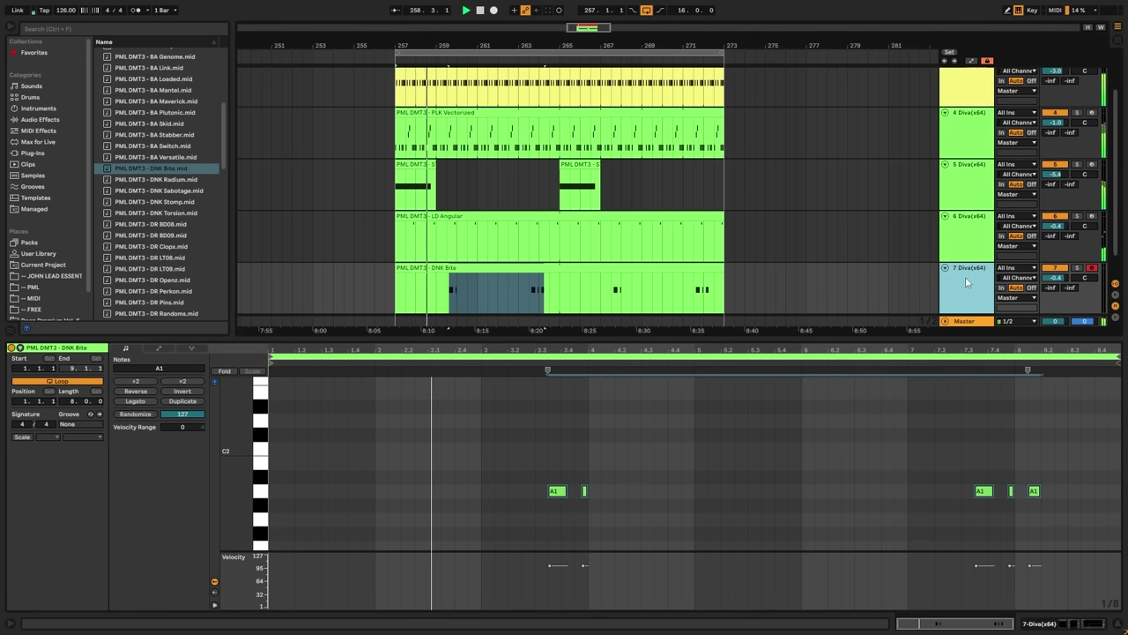
click(784, 273)
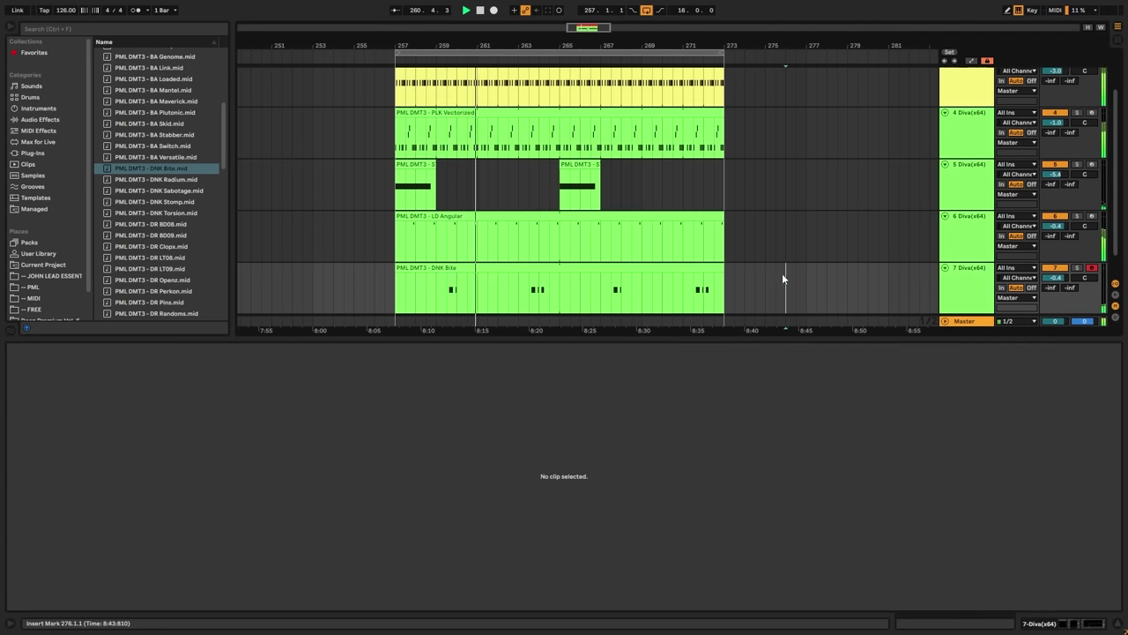
- Replace track 7's DNK Bite clip with the PML DMT3 - DNK Sabotage MIDI clip from bar 257 to 273, with notes on A1, and play it
click(648, 267)
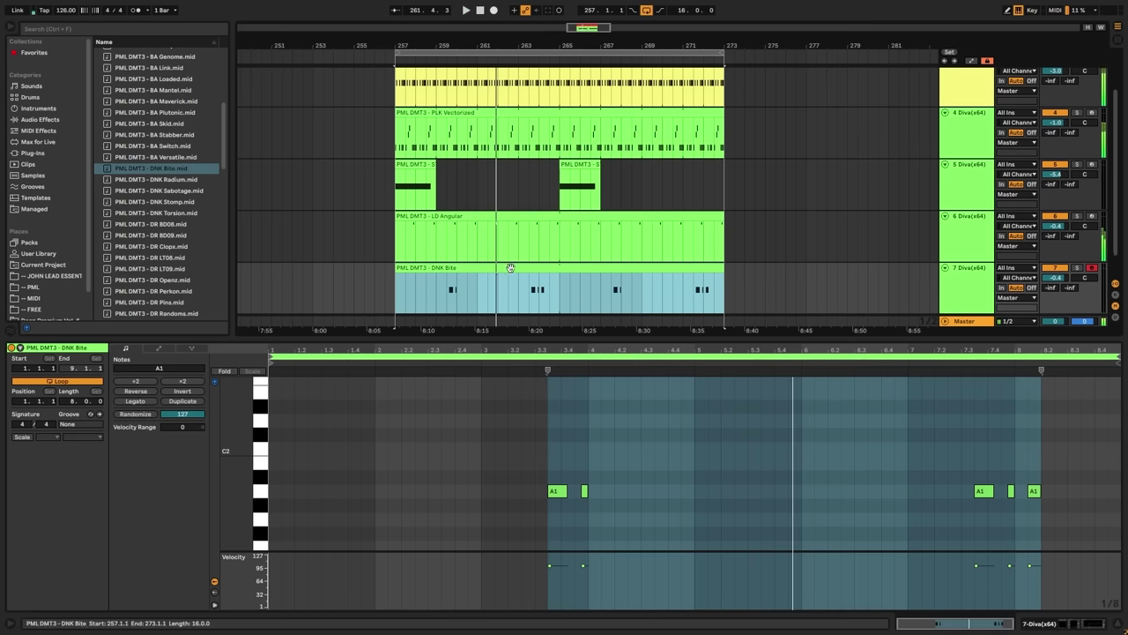
key(Delete)
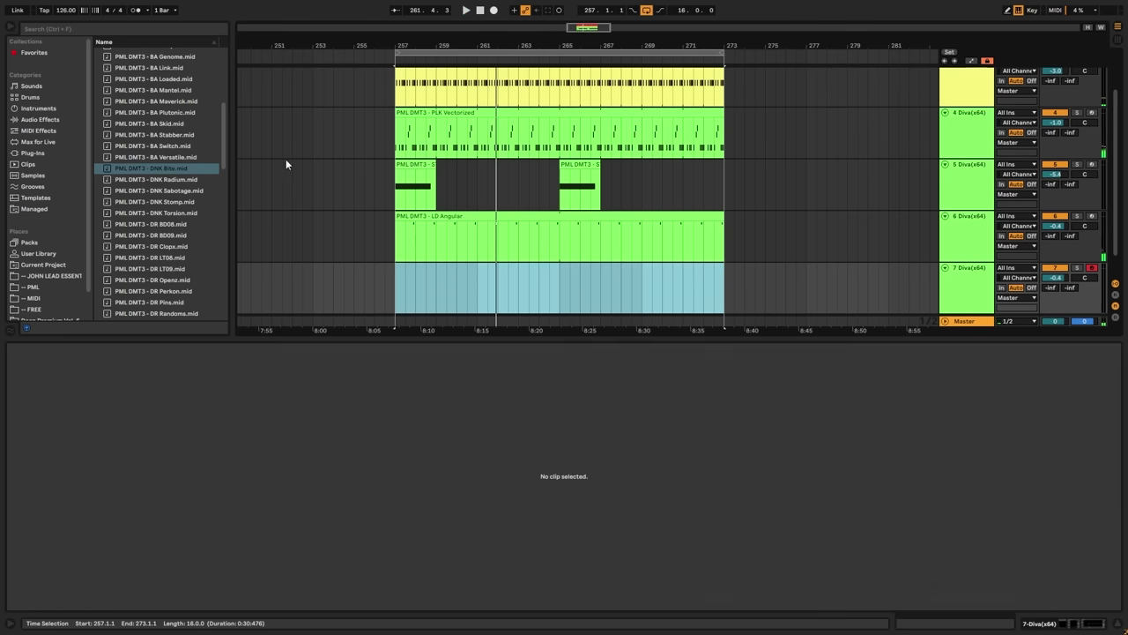
drag(182, 192, 400, 275)
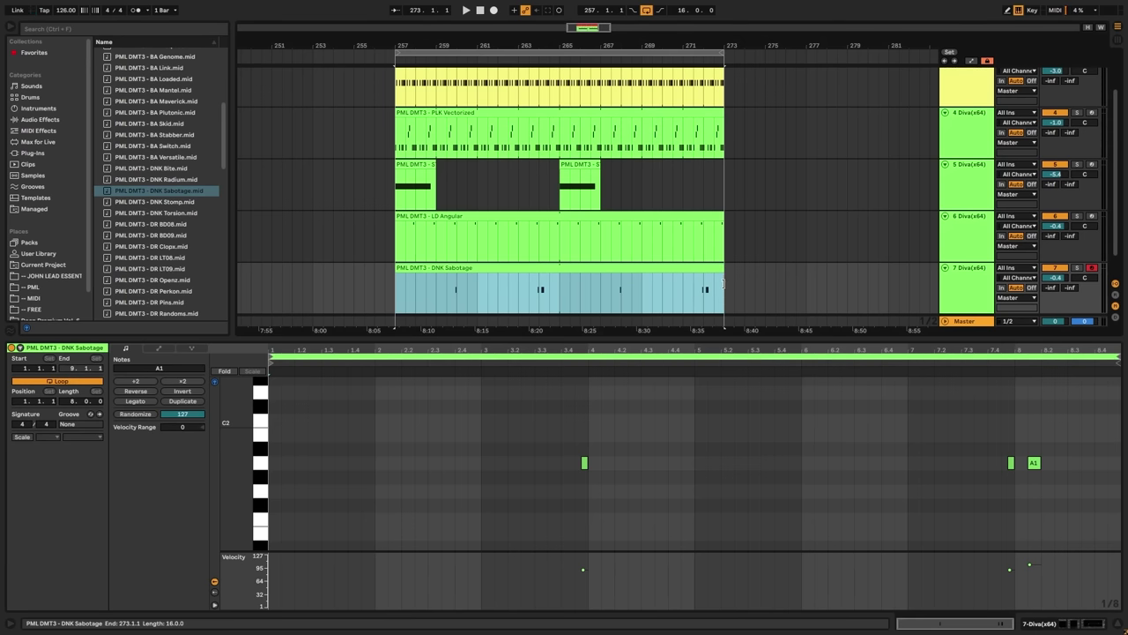
click(263, 463)
key(space)
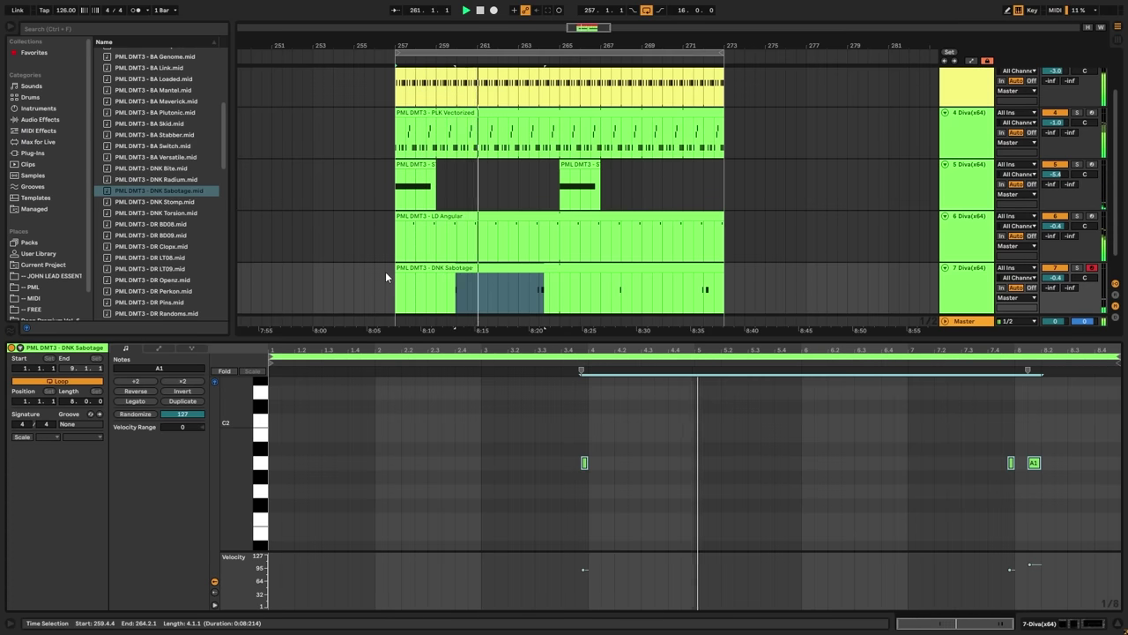
- On track 7's EQ Eight, move the low cut to 93.8 Hz and boost band 5 by 4.59 dB at 838 Hz
click(962, 279)
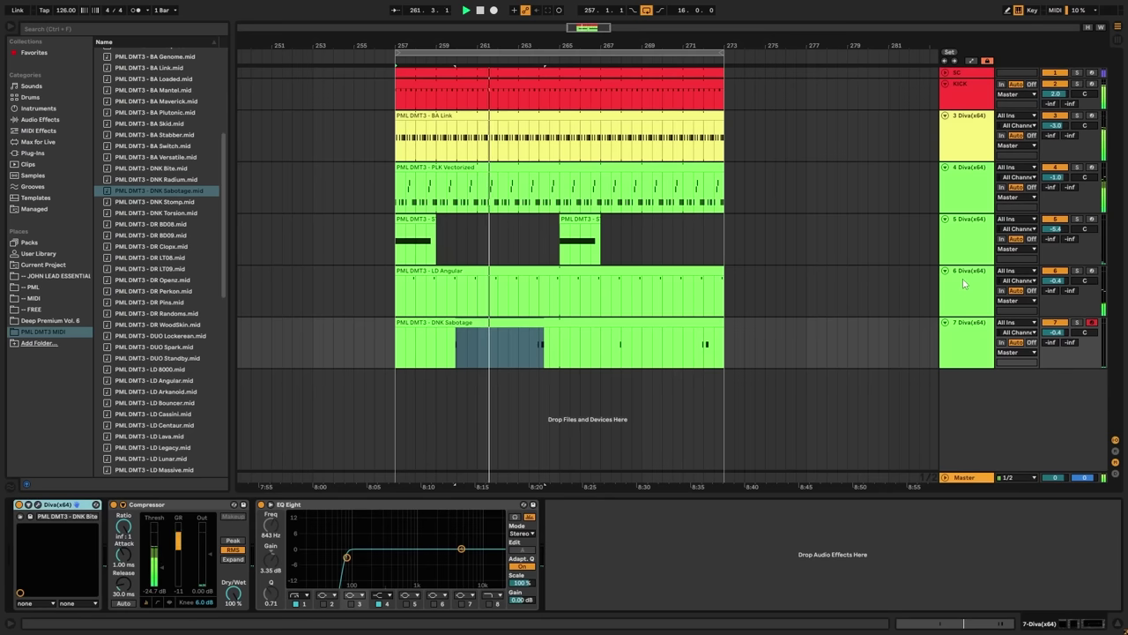
click(409, 604)
drag(354, 550, 408, 537)
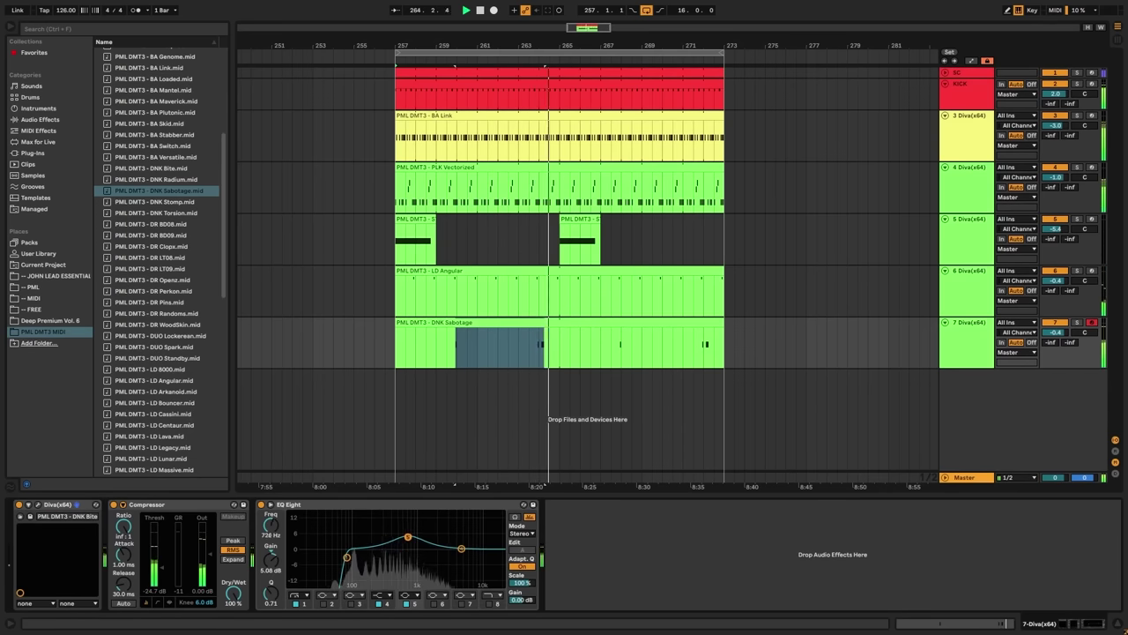
drag(347, 557, 352, 562)
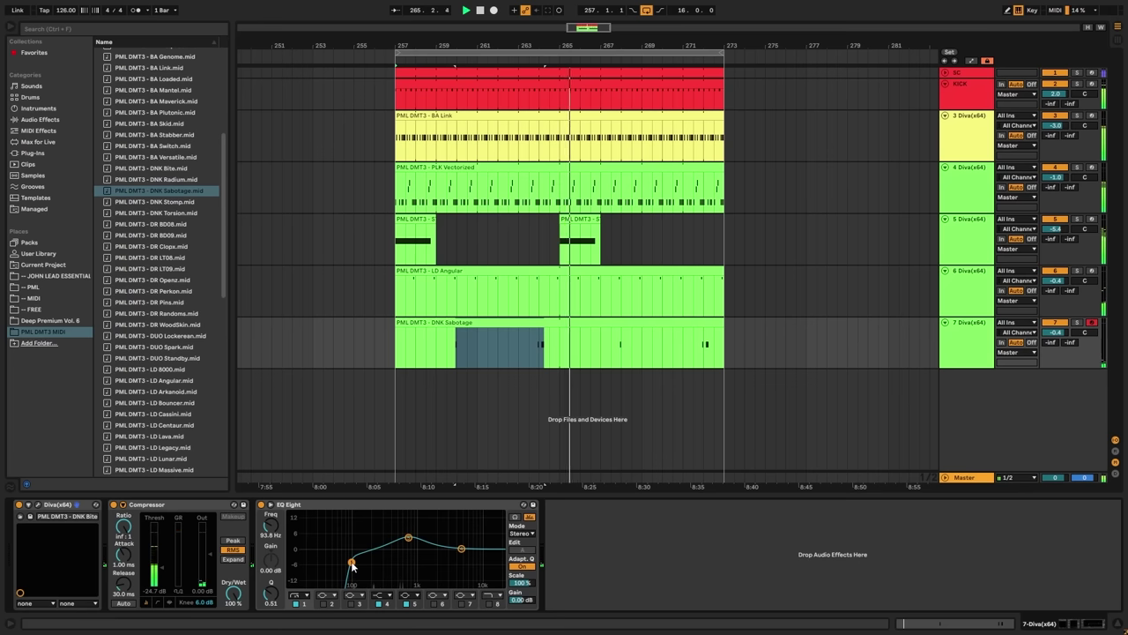
drag(409, 538, 406, 541)
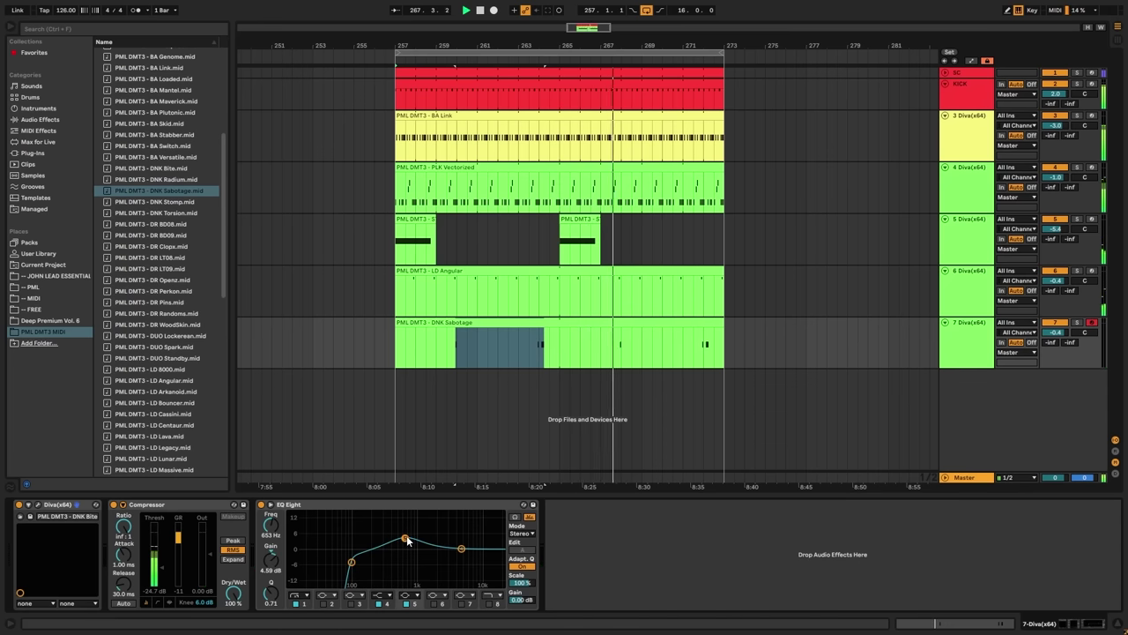
drag(405, 538, 404, 538)
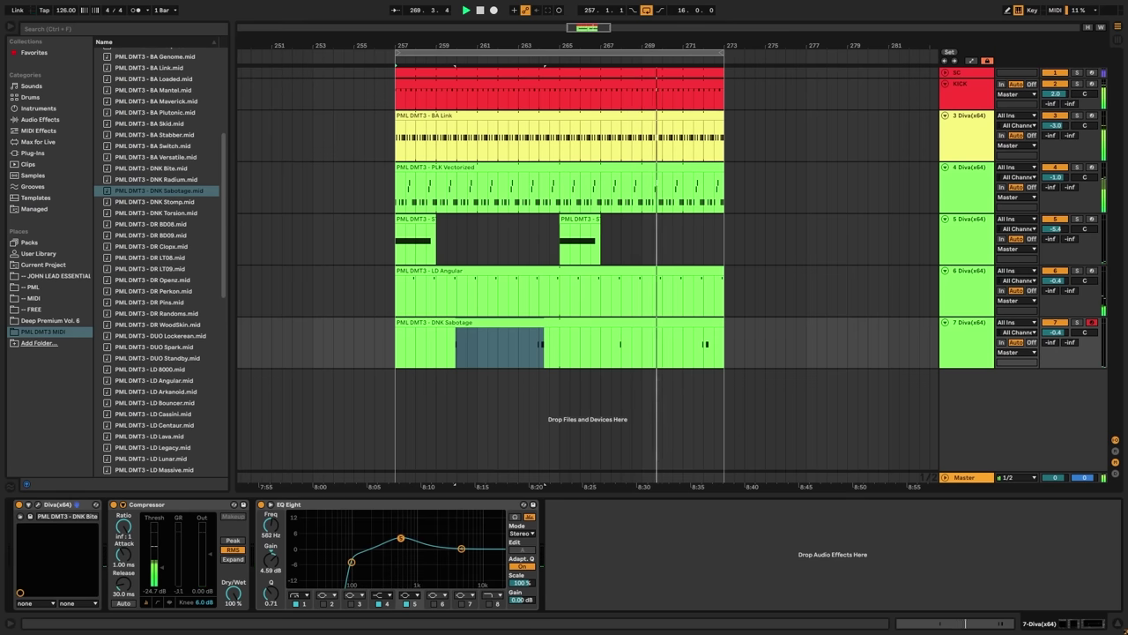
drag(404, 538, 415, 538)
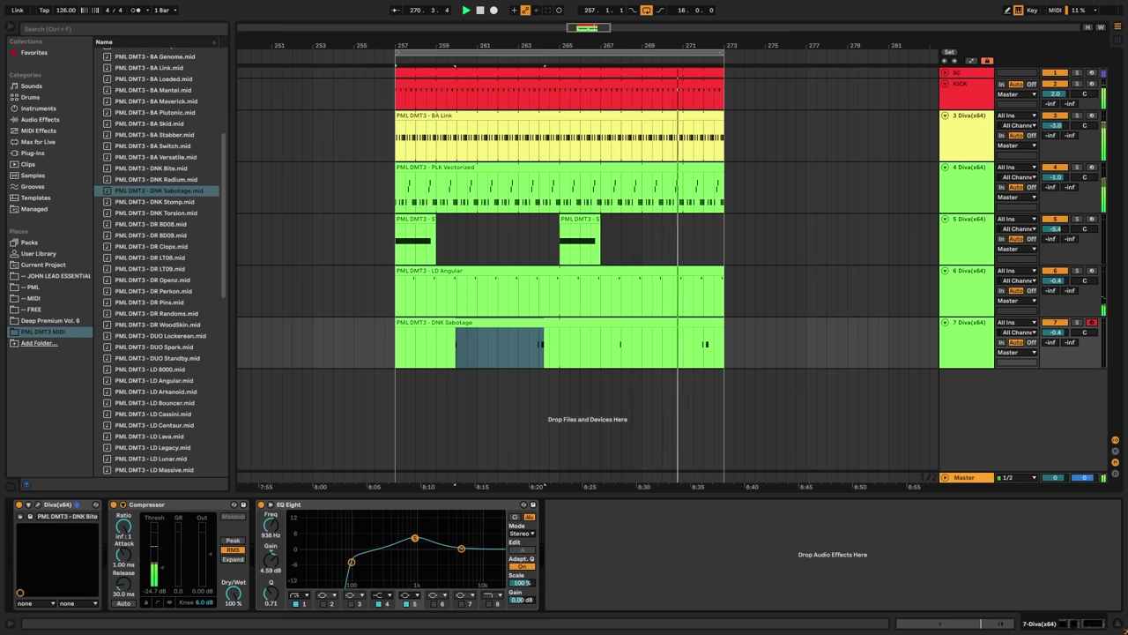
- Load the PML DMT3 - DNK Torsion preset into track 7's Diva, hear it with the arrangement and close the plug-in window
click(961, 342)
click(447, 323)
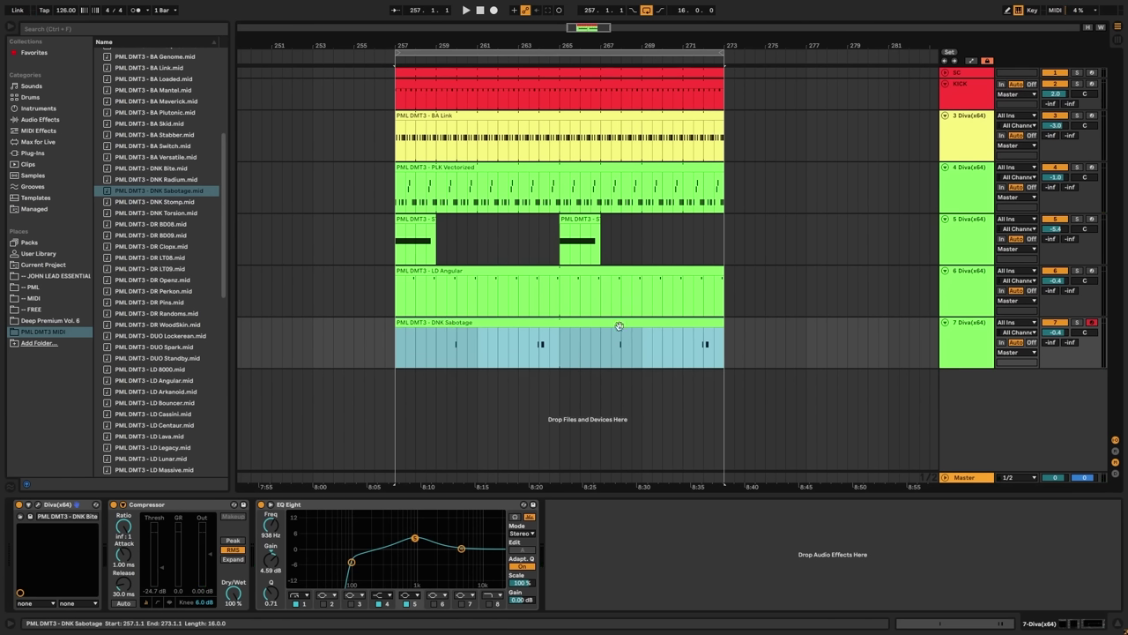
click(38, 504)
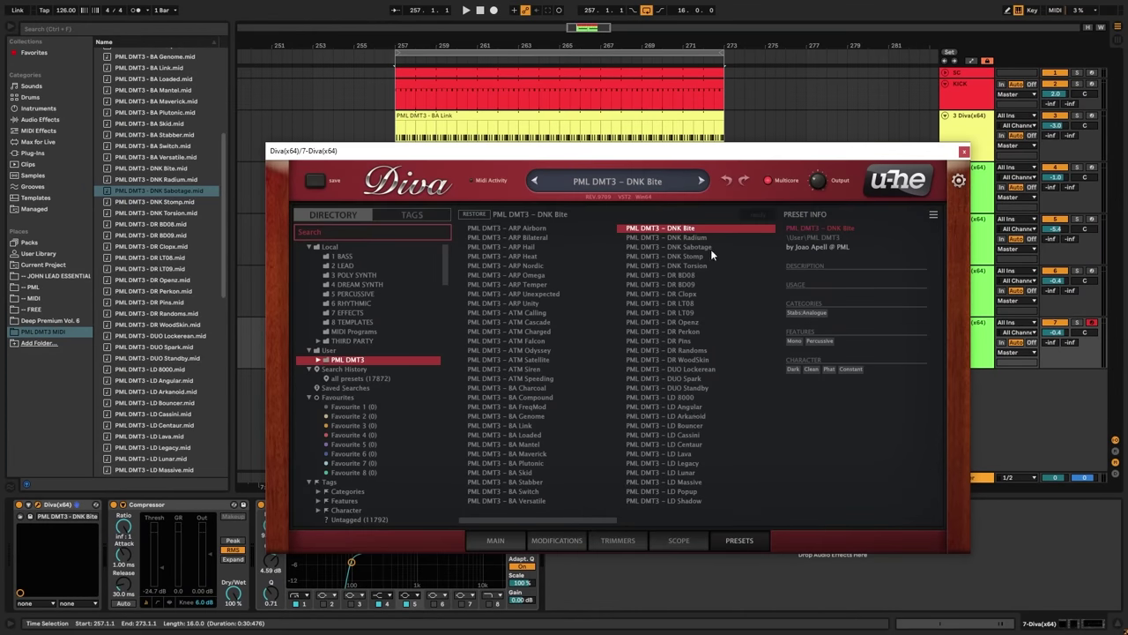
click(677, 265)
drag(639, 151, 750, 305)
drag(551, 310, 735, 208)
click(447, 351)
key(space)
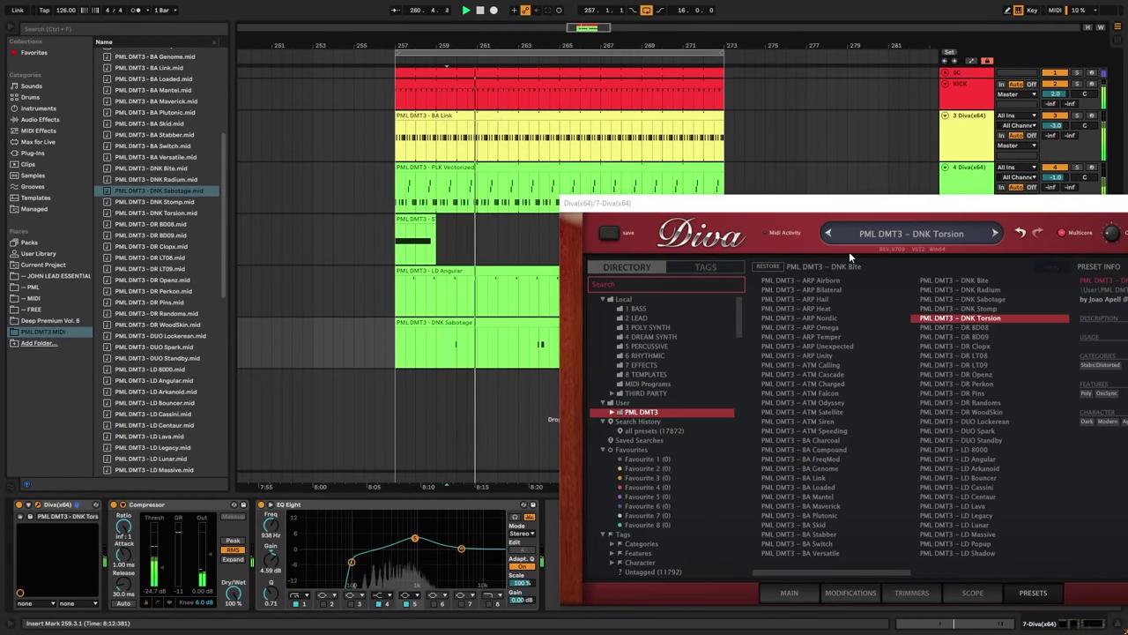
drag(839, 213, 588, 155)
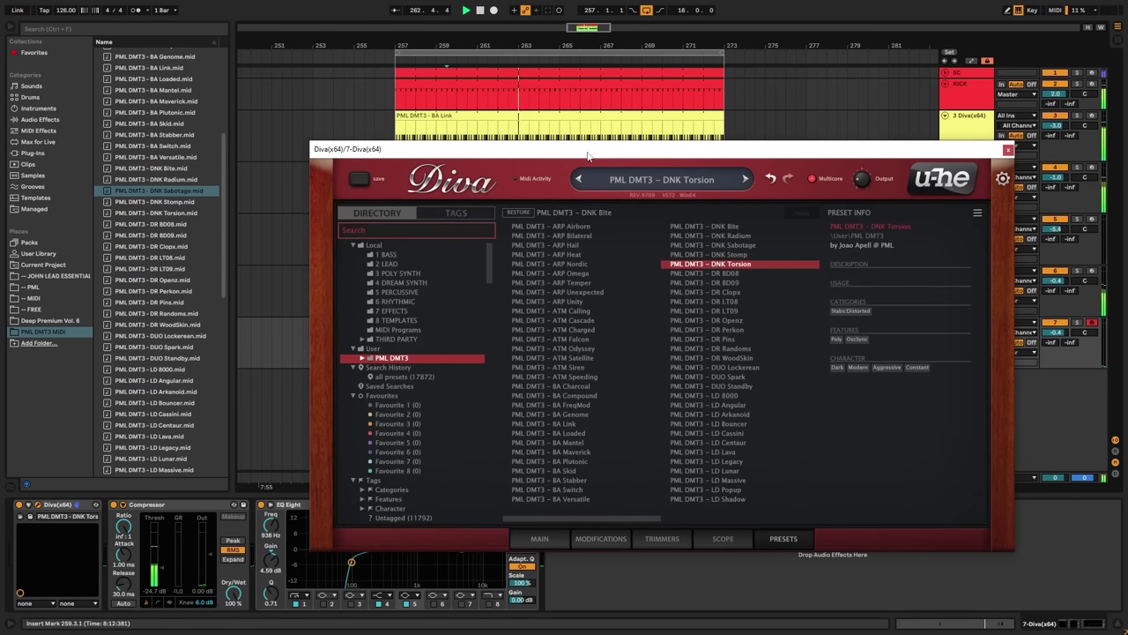
mouse_move(566, 148)
mouse_down()
mouse_move(716, 267)
mouse_move(561, 136)
mouse_up()
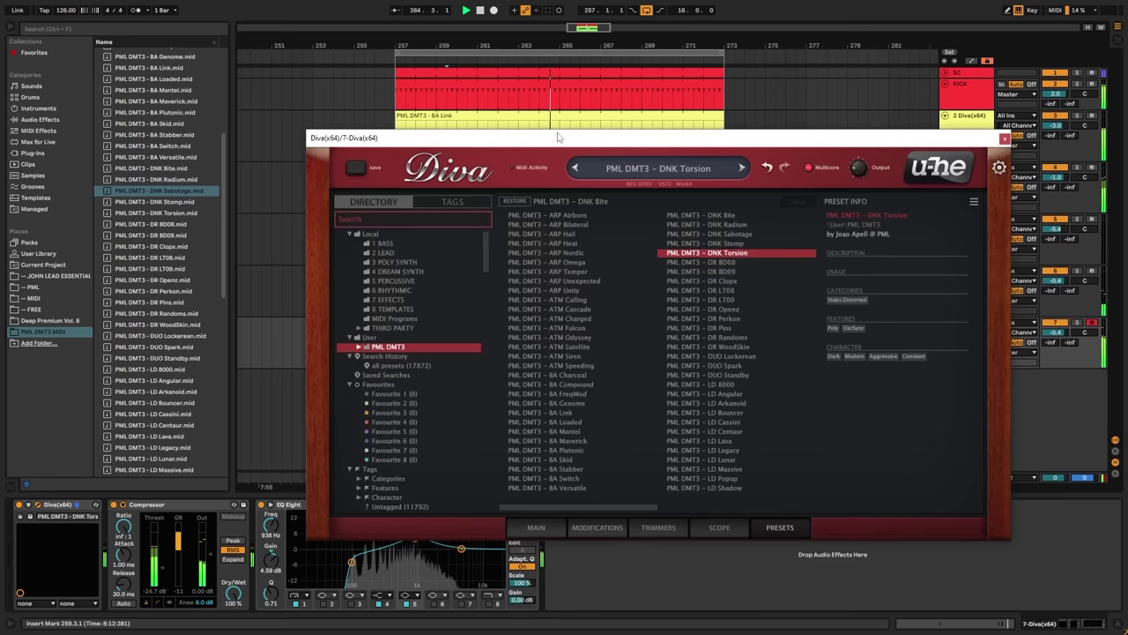
click(1002, 137)
- Reduce track 7's EQ band 5 boost to 2.60 dB at 861 Hz and lower the track volume to -5.5 dB
click(973, 346)
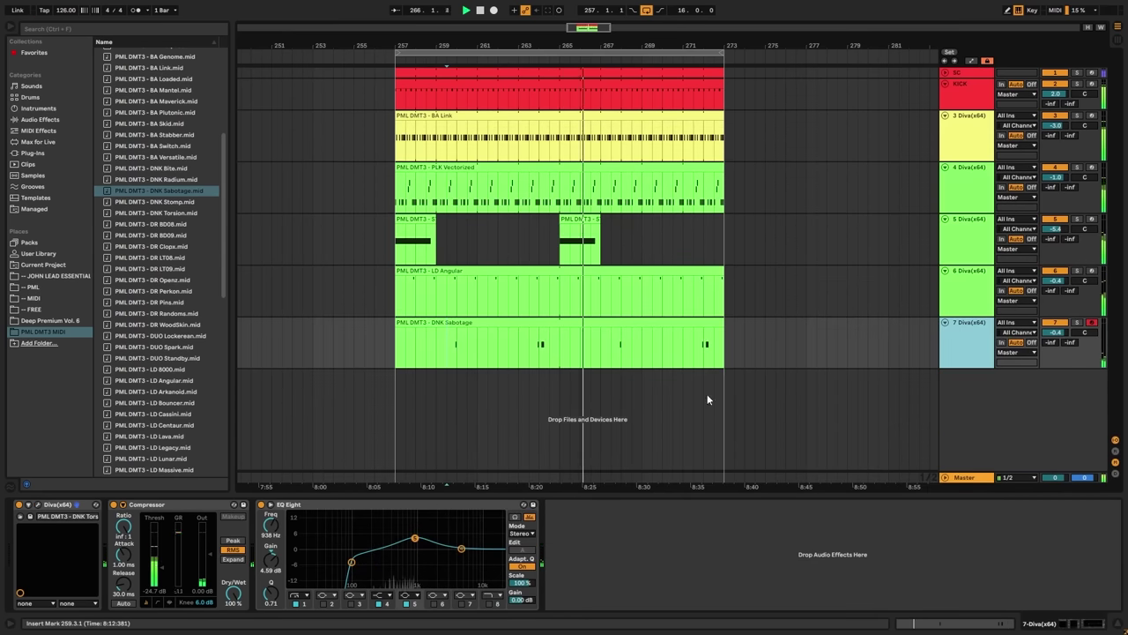
drag(414, 538, 411, 542)
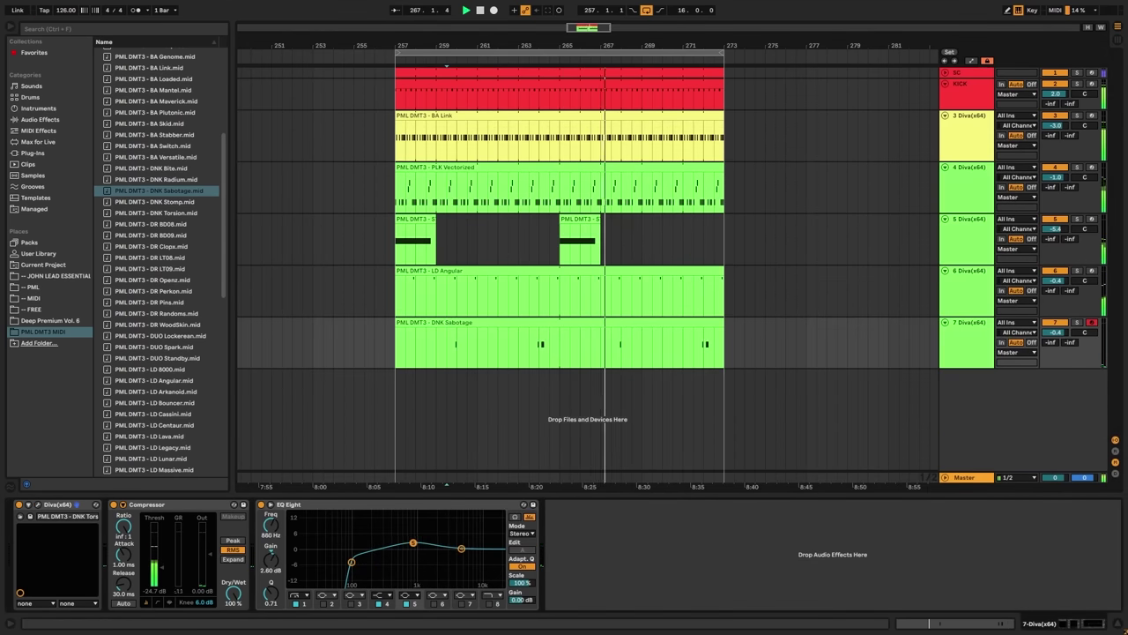
drag(1060, 333, 1061, 349)
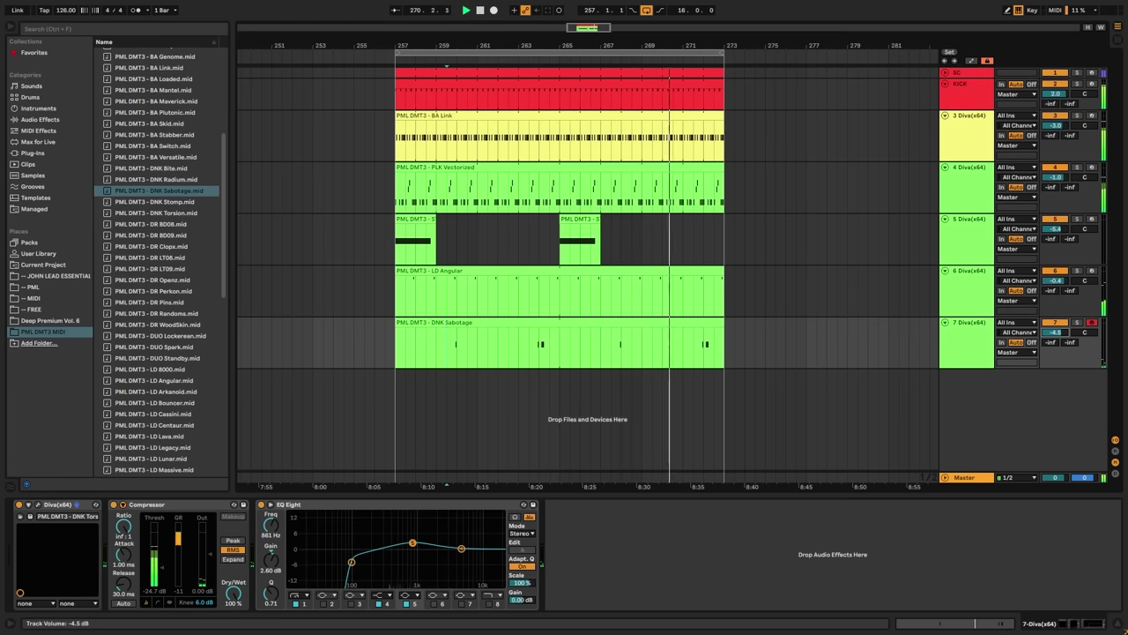
click(974, 348)
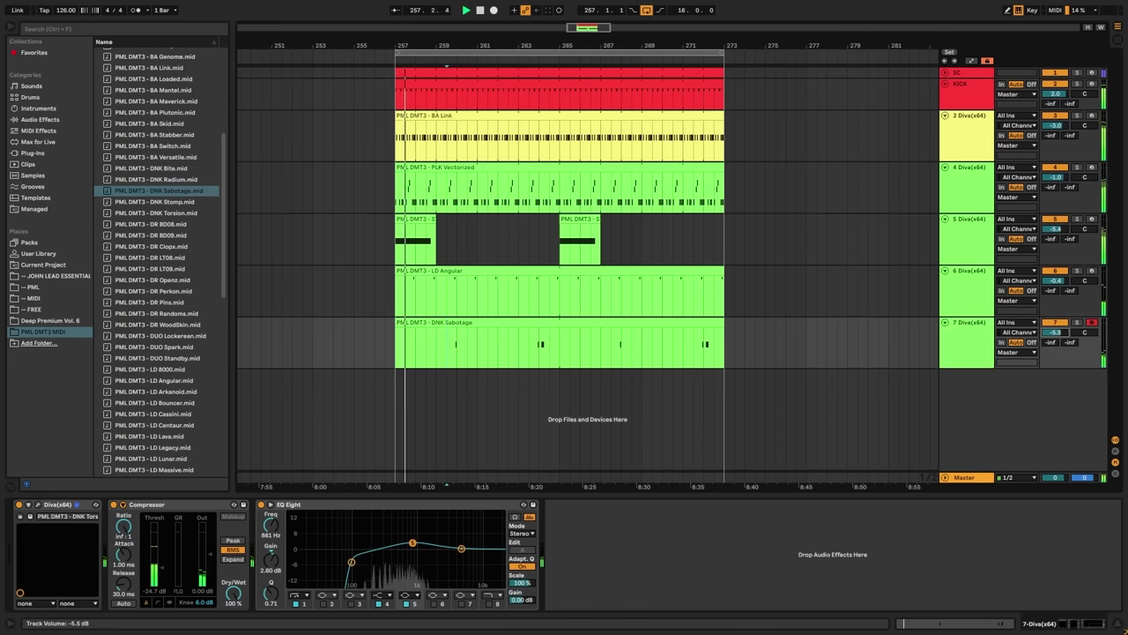
- Duplicate Diva track 7, delete the DNK Sabotage clip from the new track 8 and select that track
right_click(980, 338)
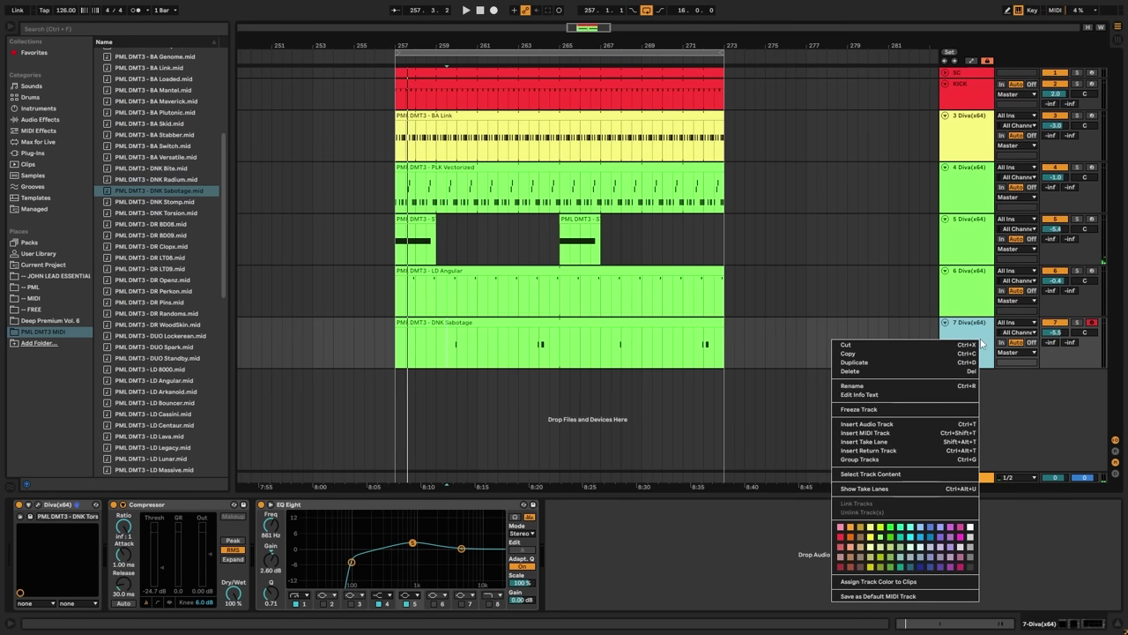
click(917, 359)
click(498, 374)
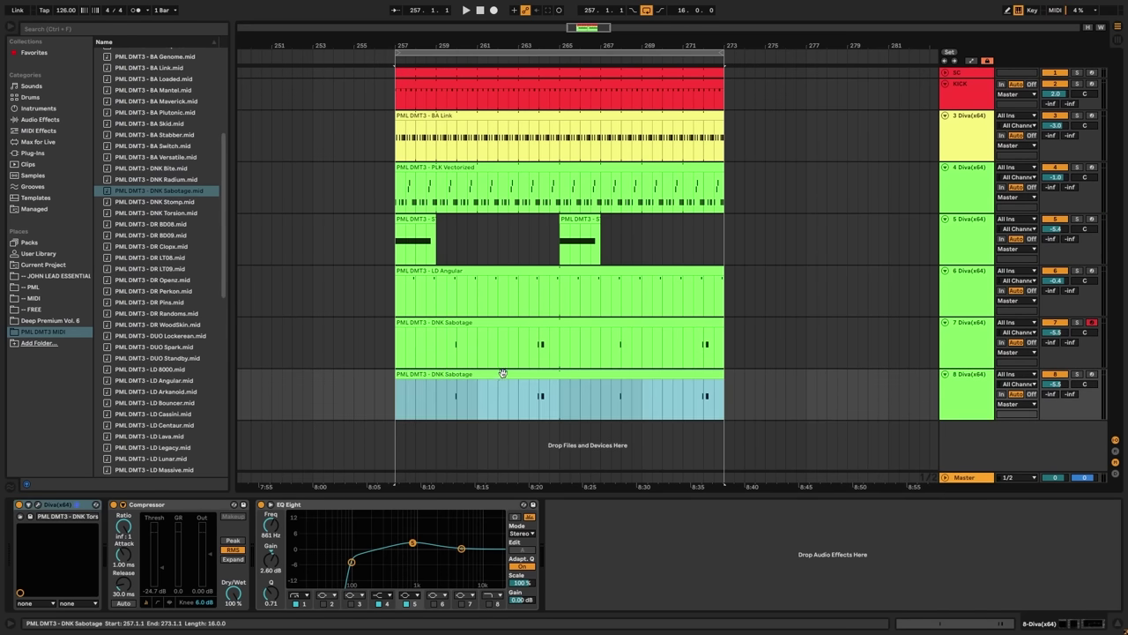
key(Delete)
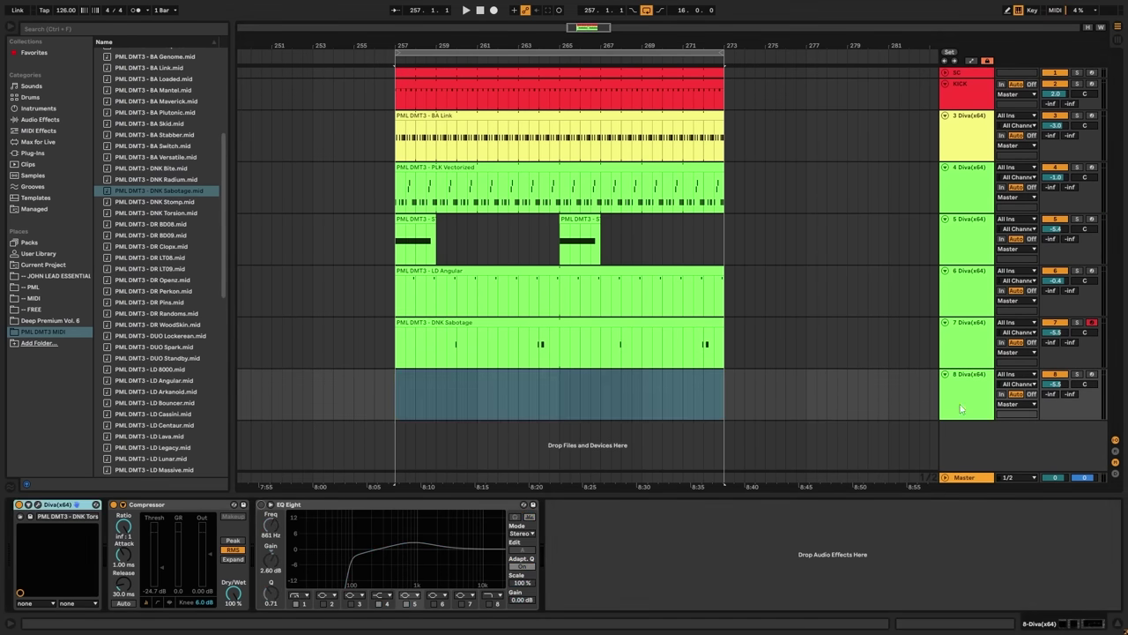
click(956, 412)
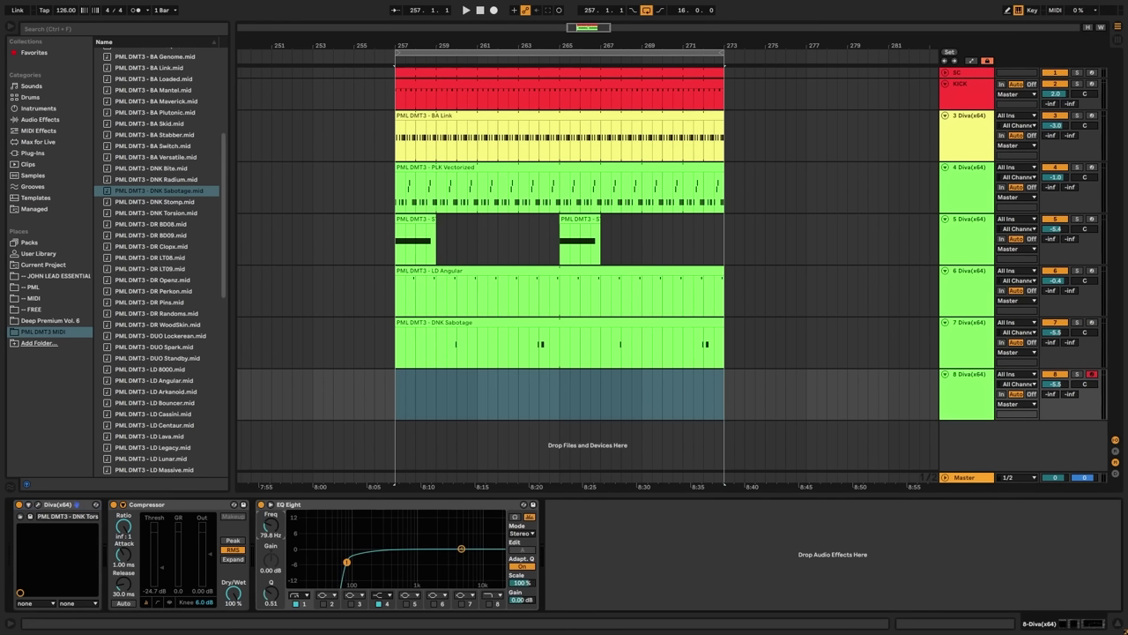
- Lower track 8's EQ Eight low cut to 55.3 Hz and audition Diva's PML DMT3 ARP presets from Airborn to Nordic with the arrangement
drag(271, 524, 271, 533)
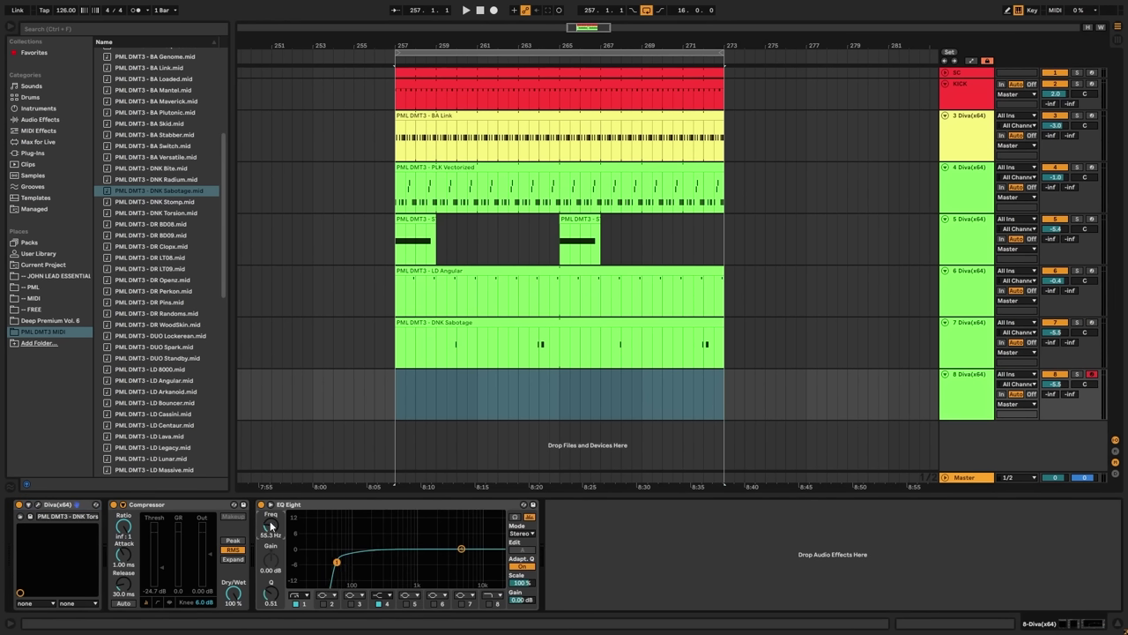
click(38, 505)
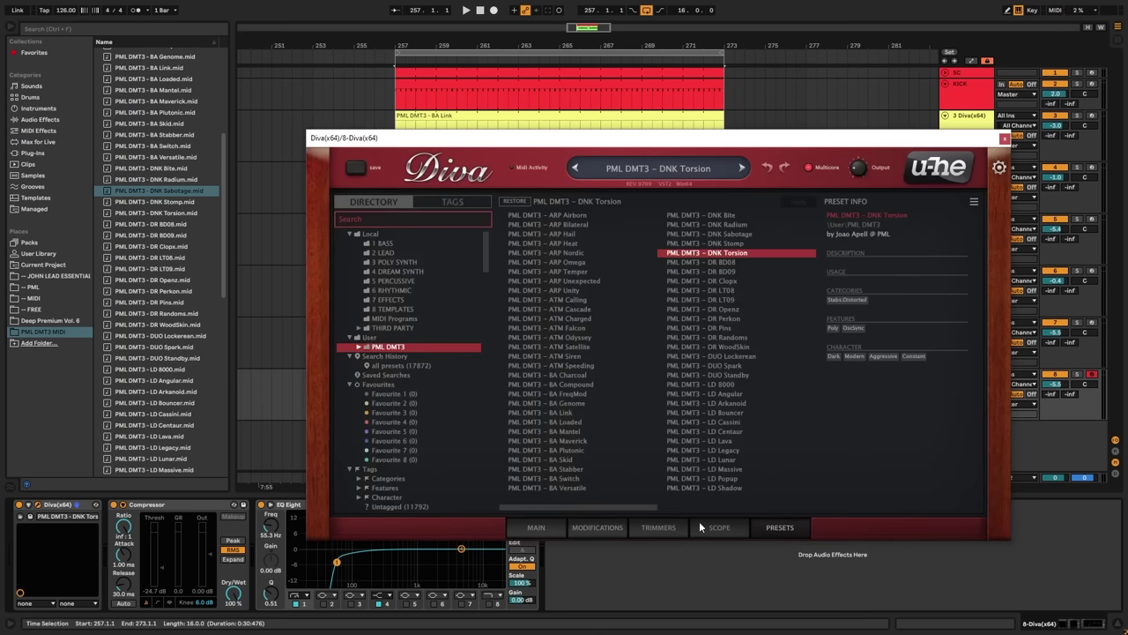
click(572, 216)
key(space)
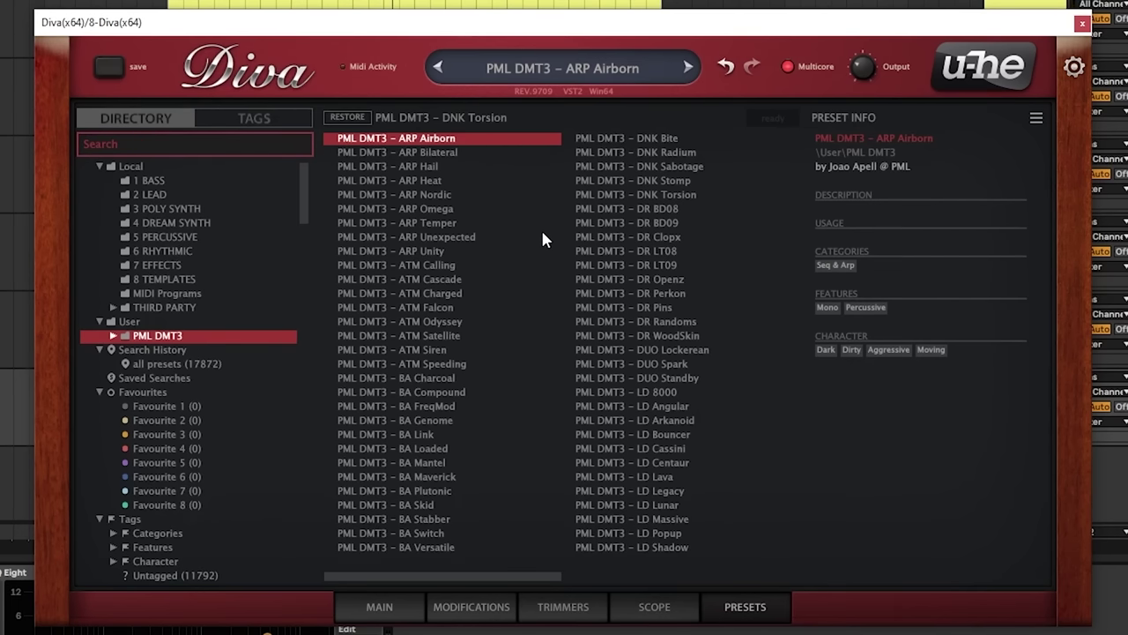
click(456, 155)
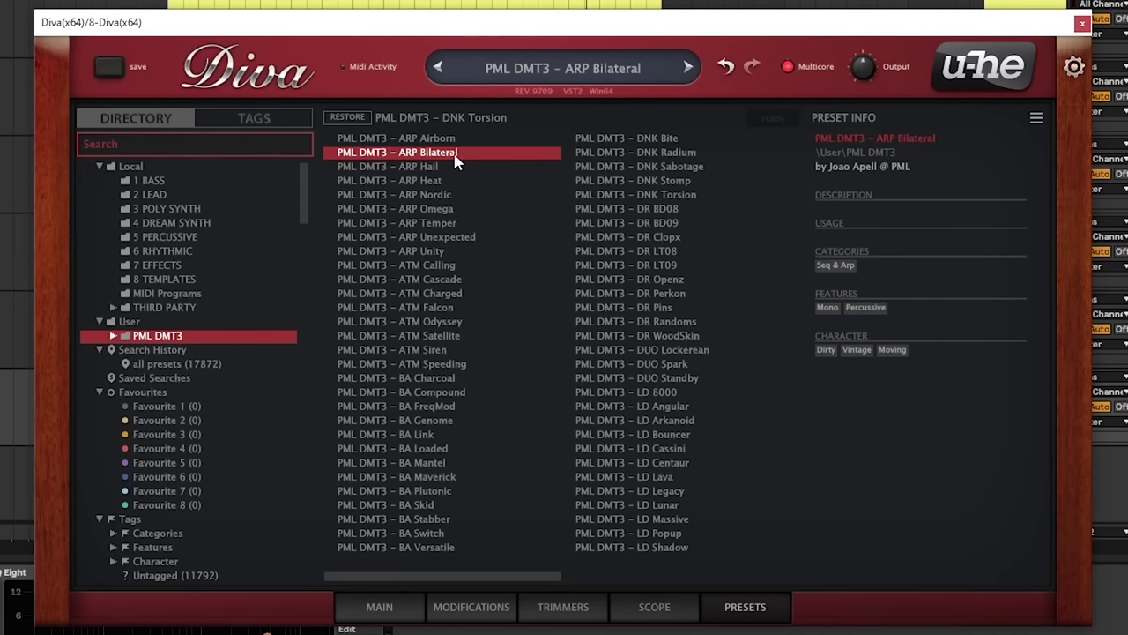
click(431, 169)
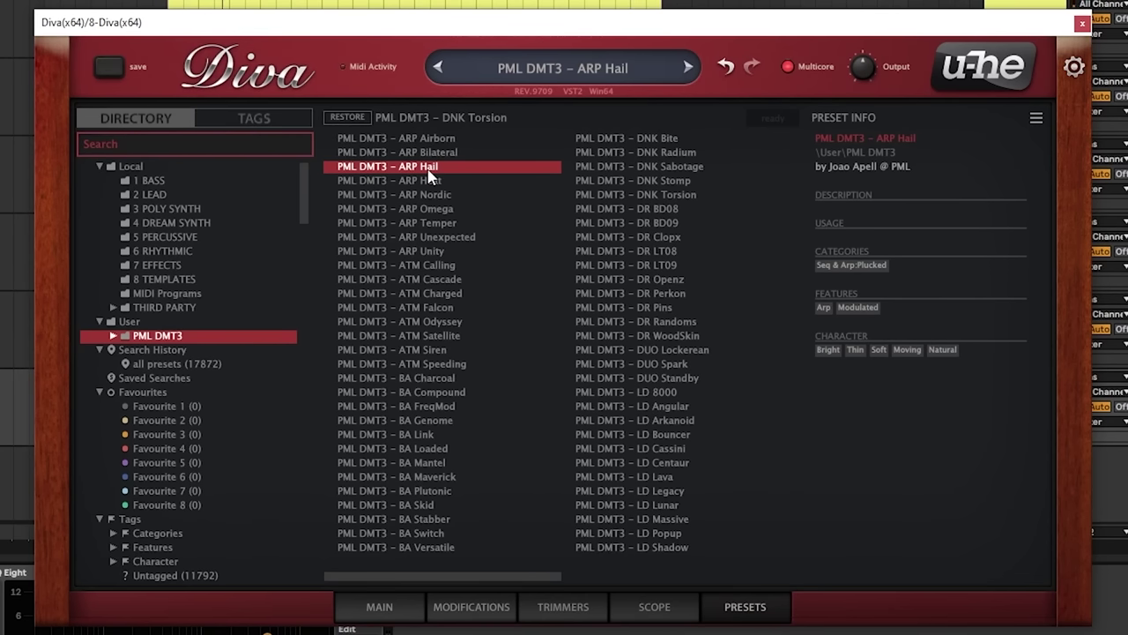
click(418, 180)
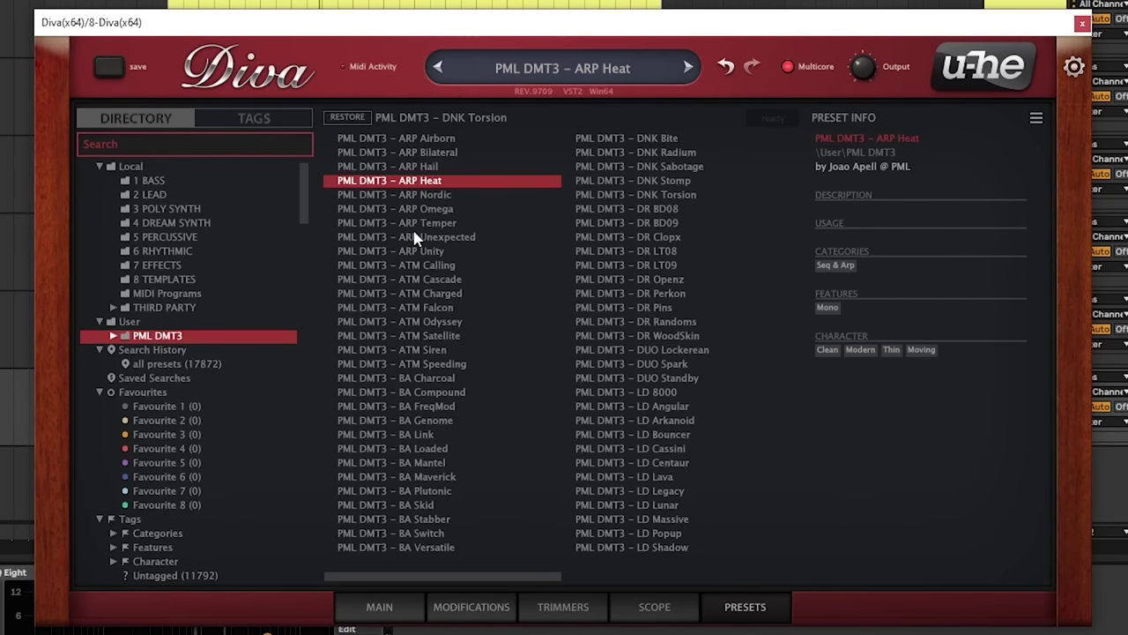
click(439, 194)
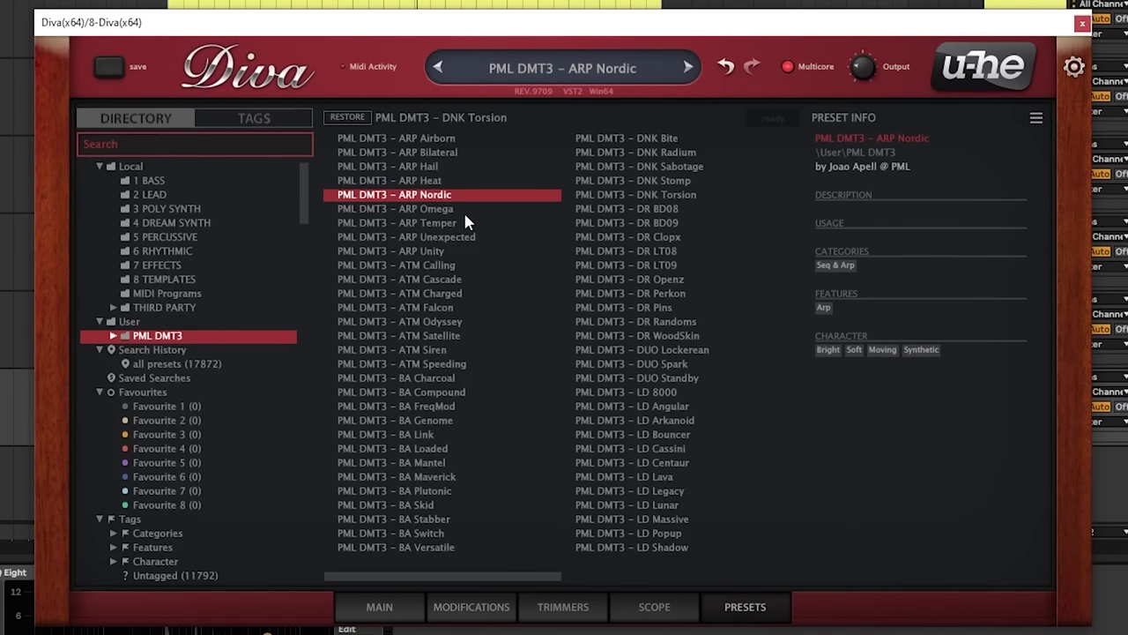
- Audition the ARP Omega, Temper, Unexpected and Unity presets, load PML DMT3 - ARP Temper on track 8 and close the plug-in window
click(1125, 405)
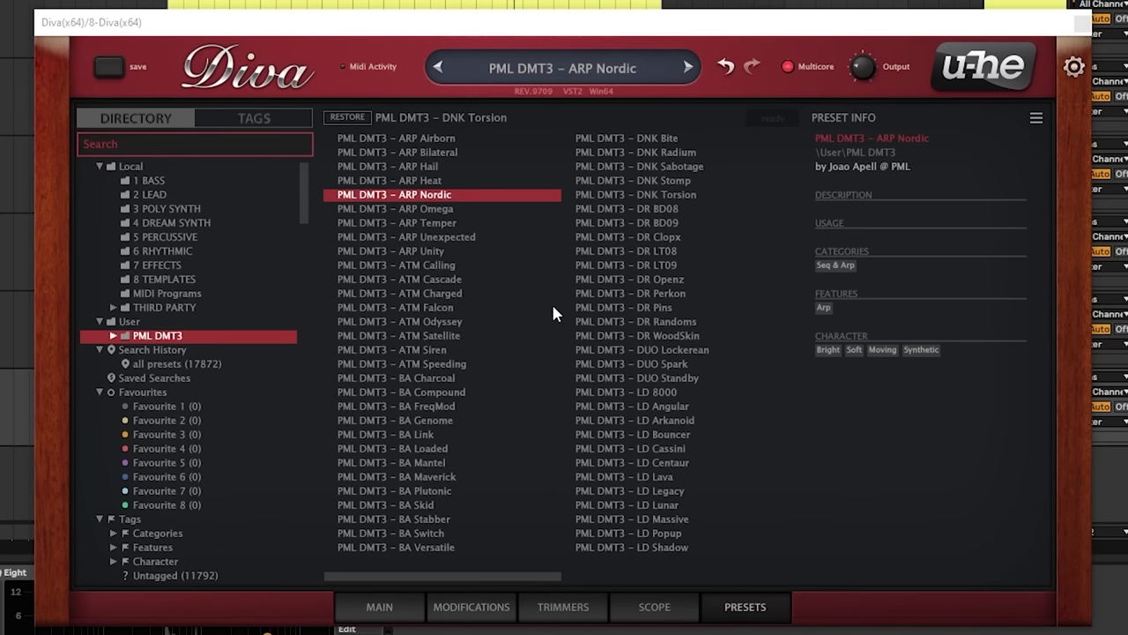
click(410, 211)
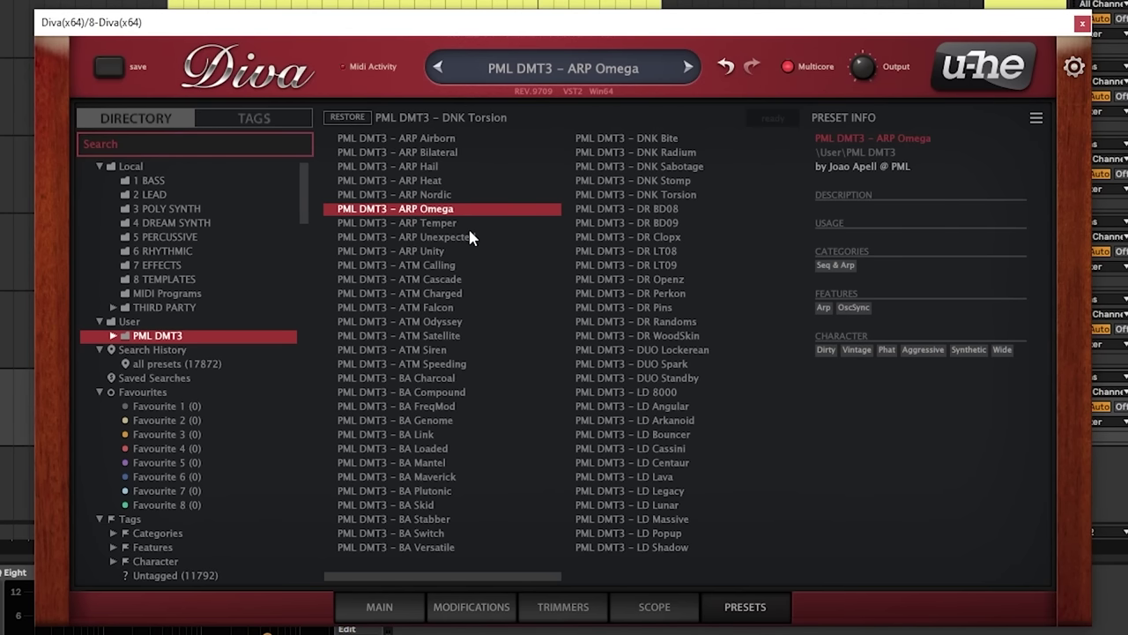
click(418, 223)
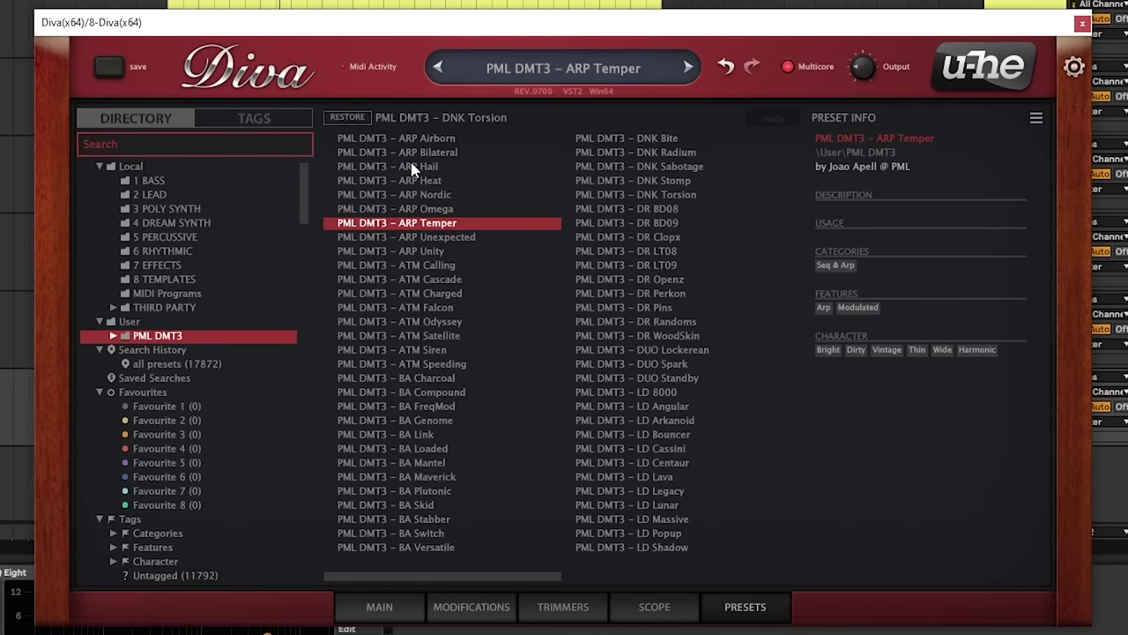
click(446, 238)
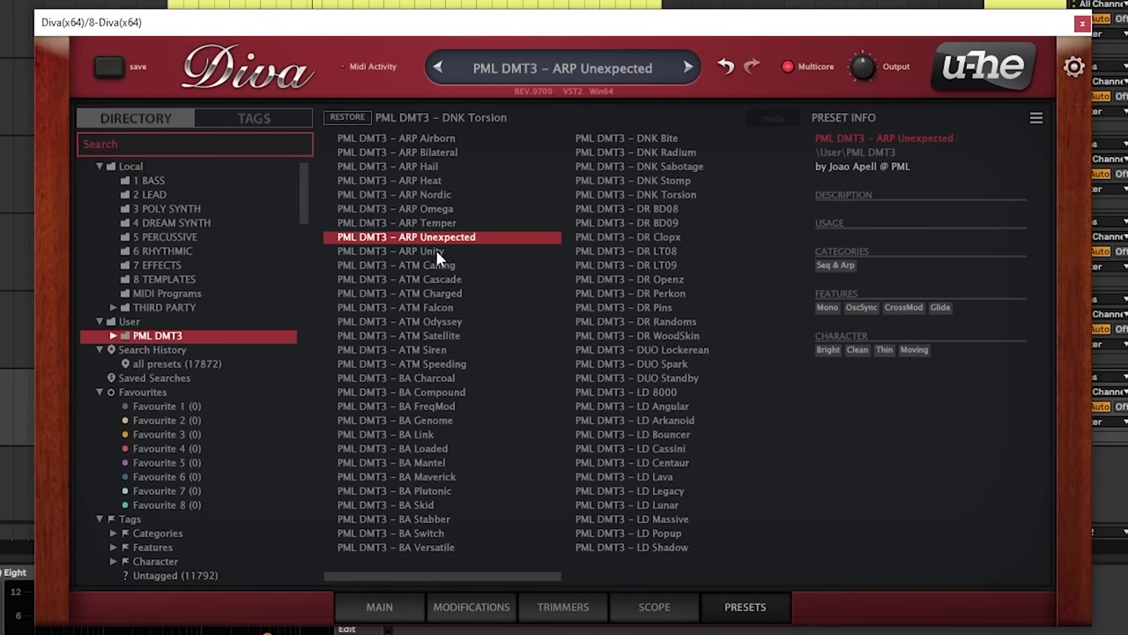
click(429, 253)
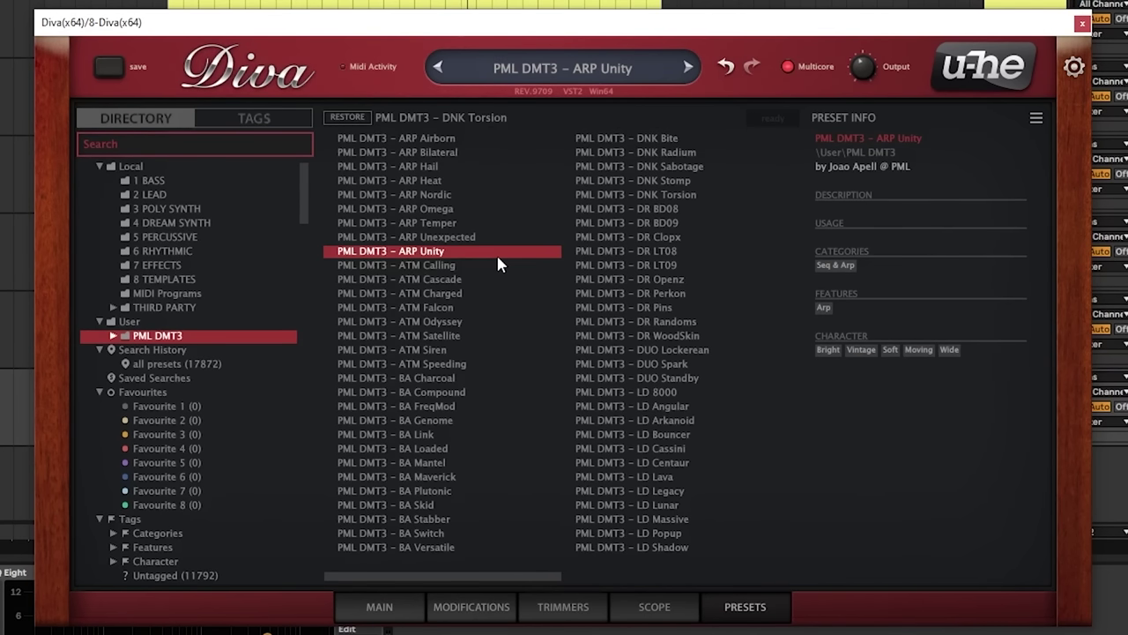
click(431, 223)
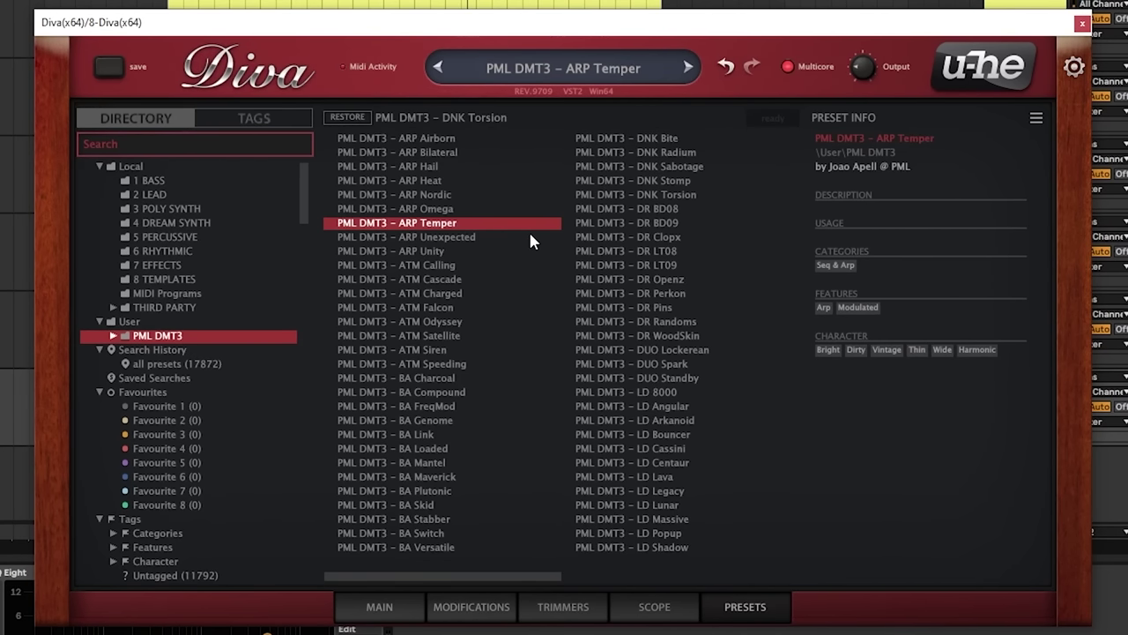
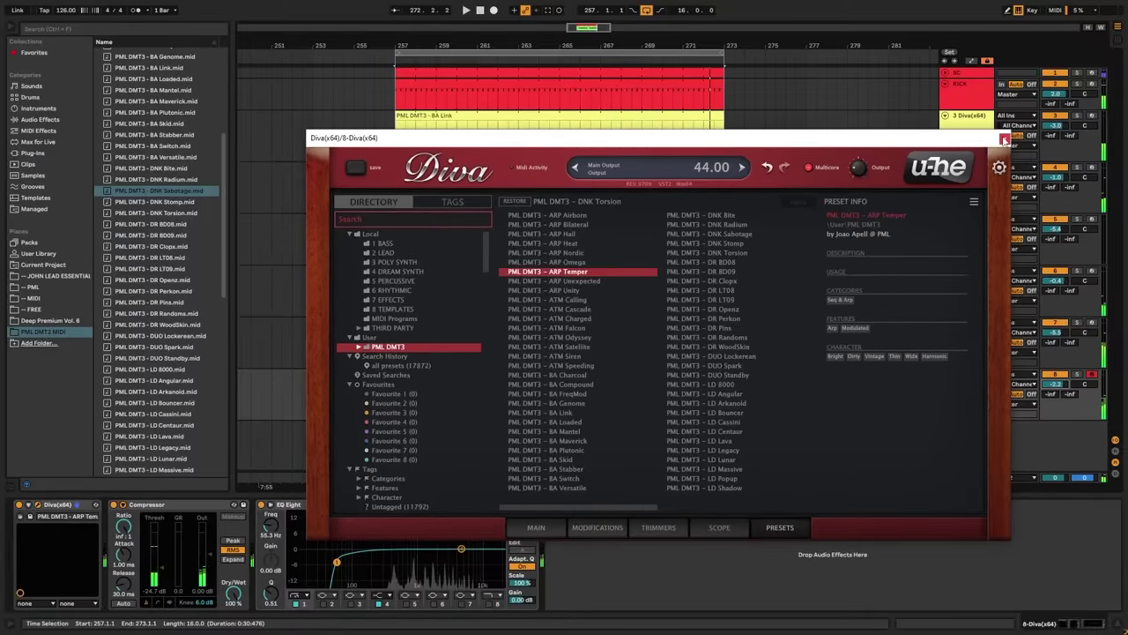
click(1004, 140)
- Create a half-bar MIDI clip at bar 257 on track 8, fill it with one A2 note and extend it to bar 273
double_click(397, 378)
click(400, 267)
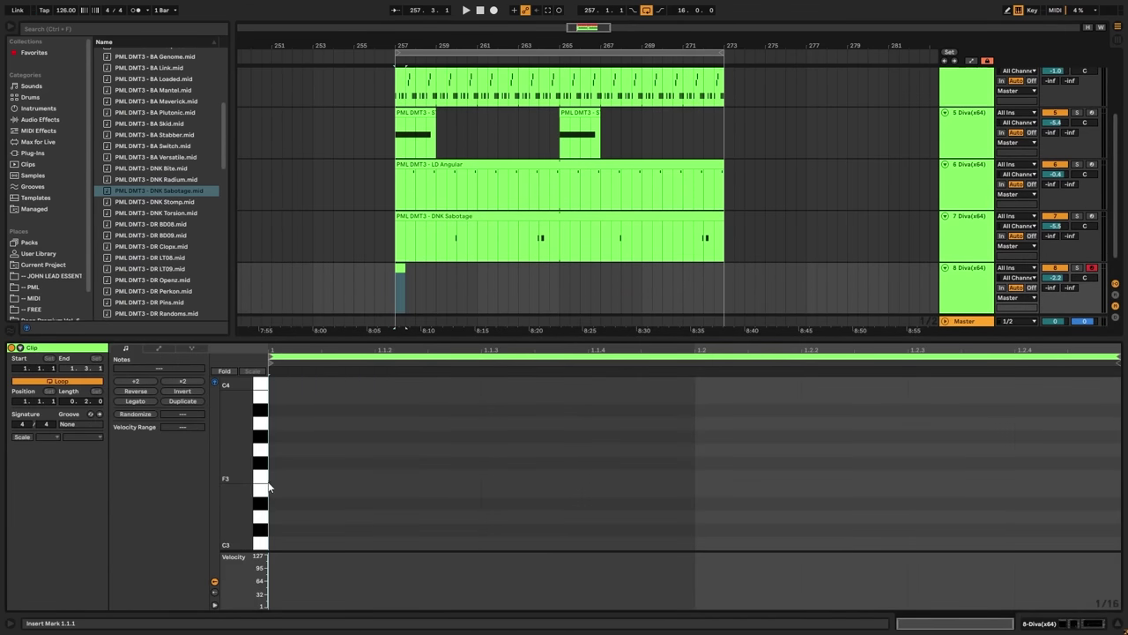
scroll(274, 467, down, 3)
click(262, 500)
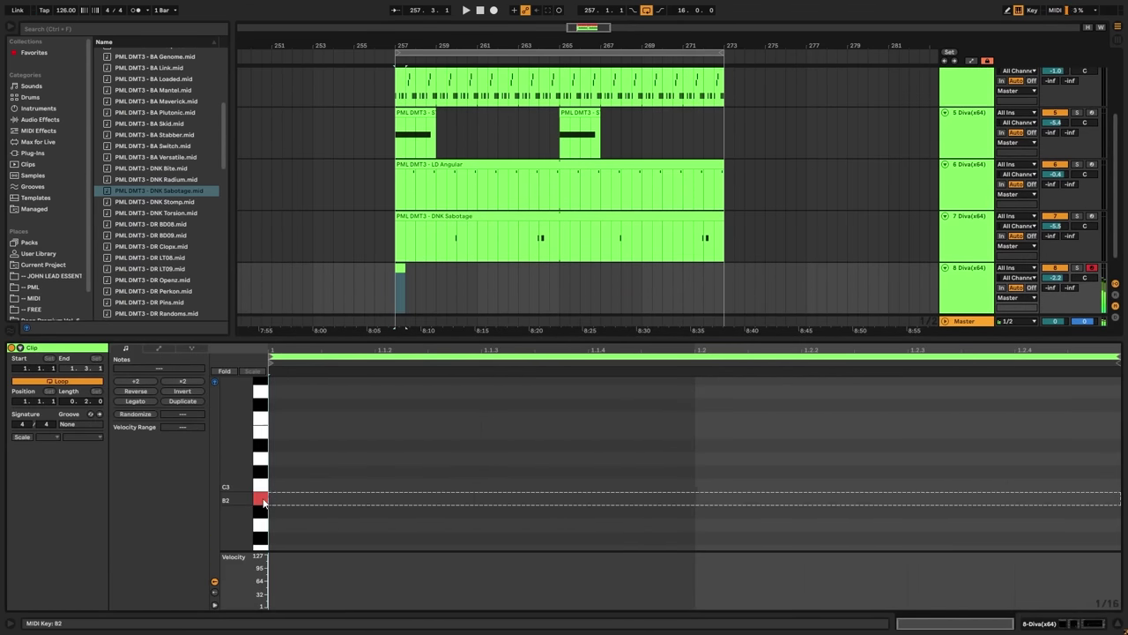
double_click(274, 526)
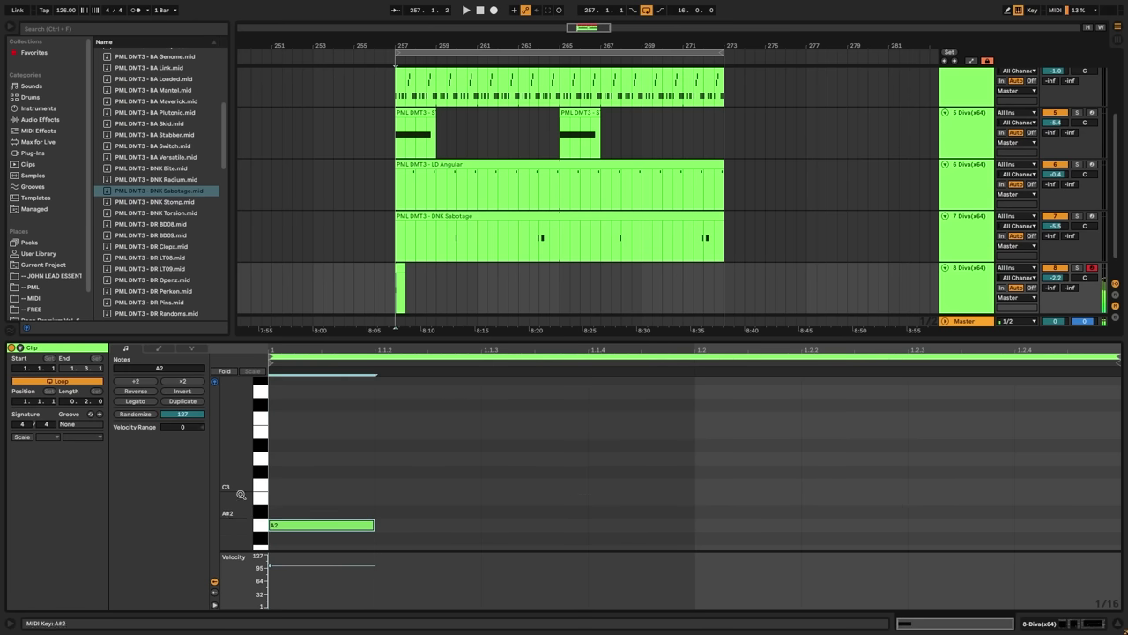
click(135, 400)
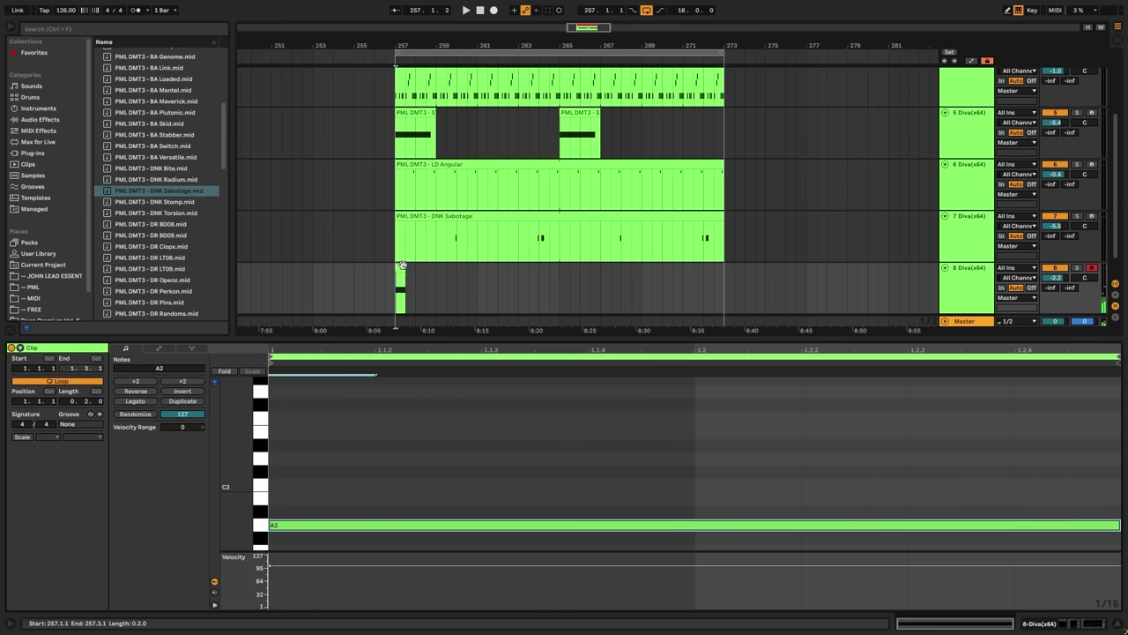
drag(402, 264, 725, 282)
key(space)
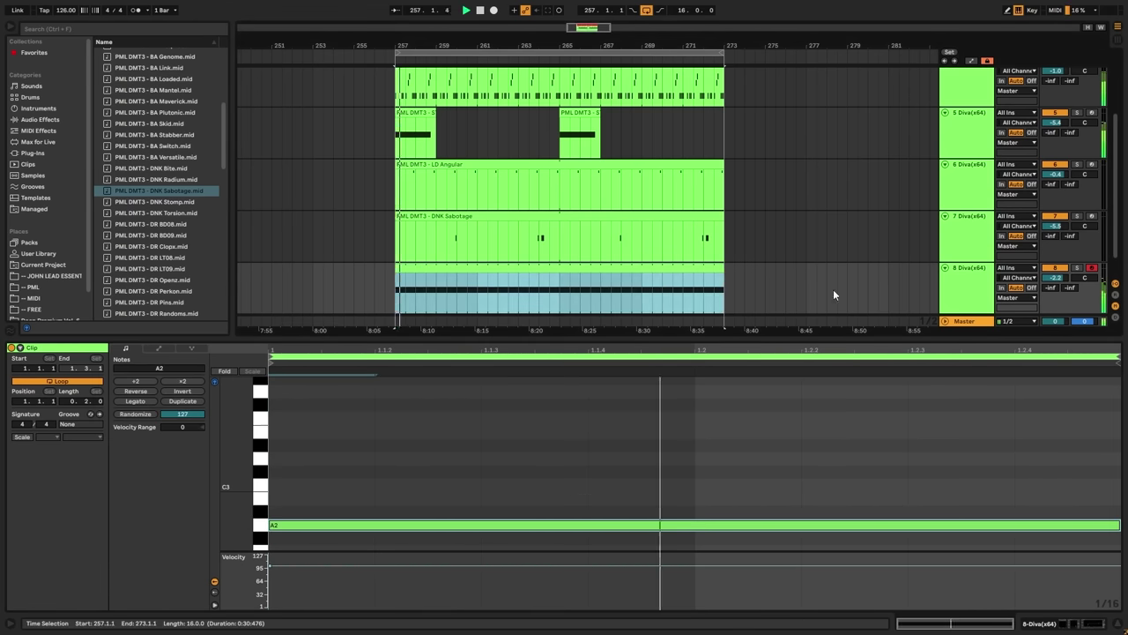
- Return to track 8's device chain and lower the track volume to -7.7 dB during playback
key(shift+Tab)
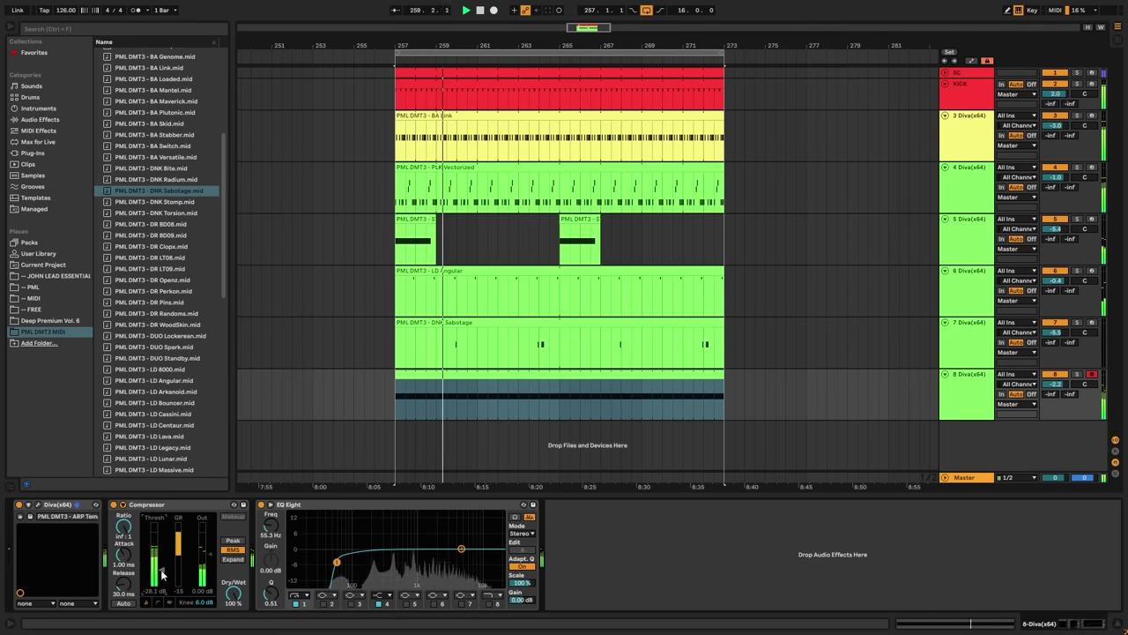
drag(1056, 385, 1056, 405)
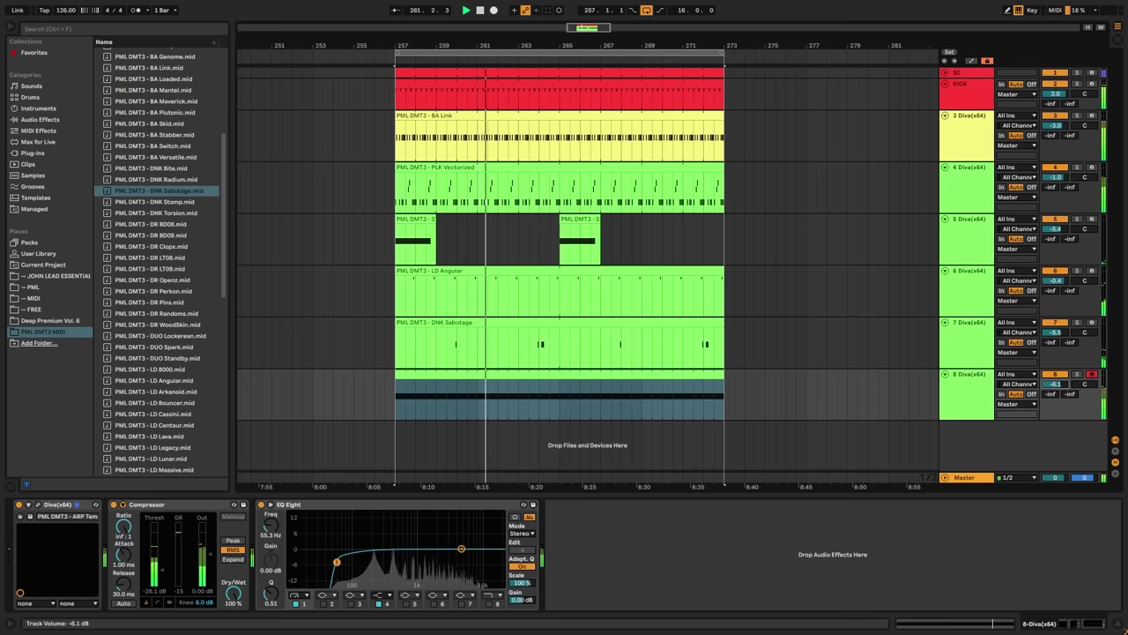
drag(1056, 386, 1056, 393)
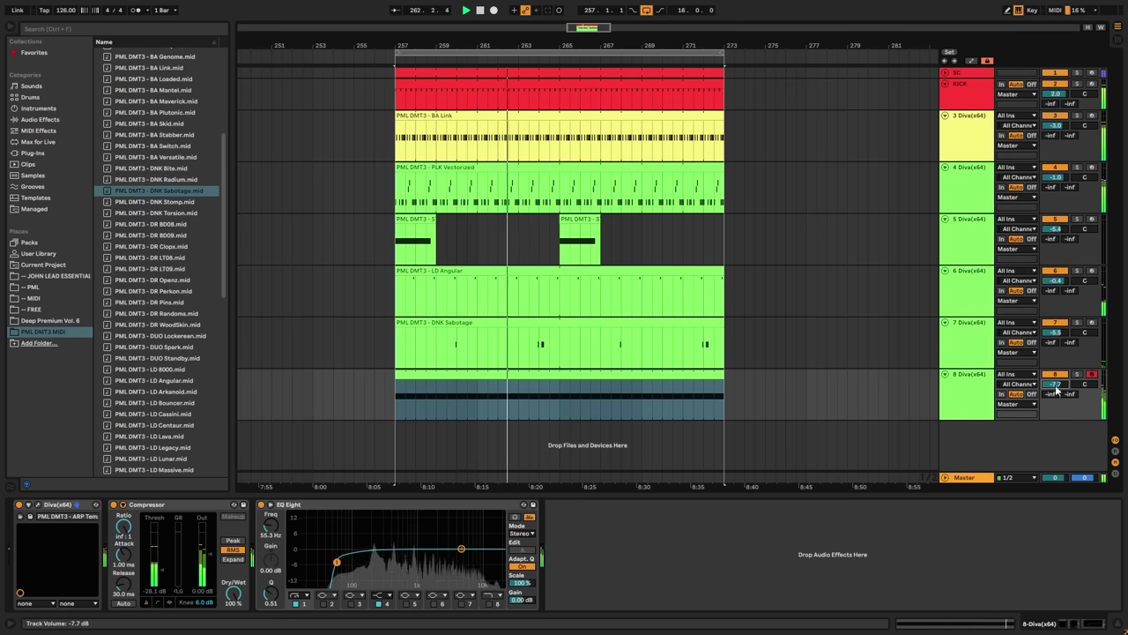
- Lower the VCF cutoff of track 8's Diva to 90.03 and close the plug-in window
click(38, 505)
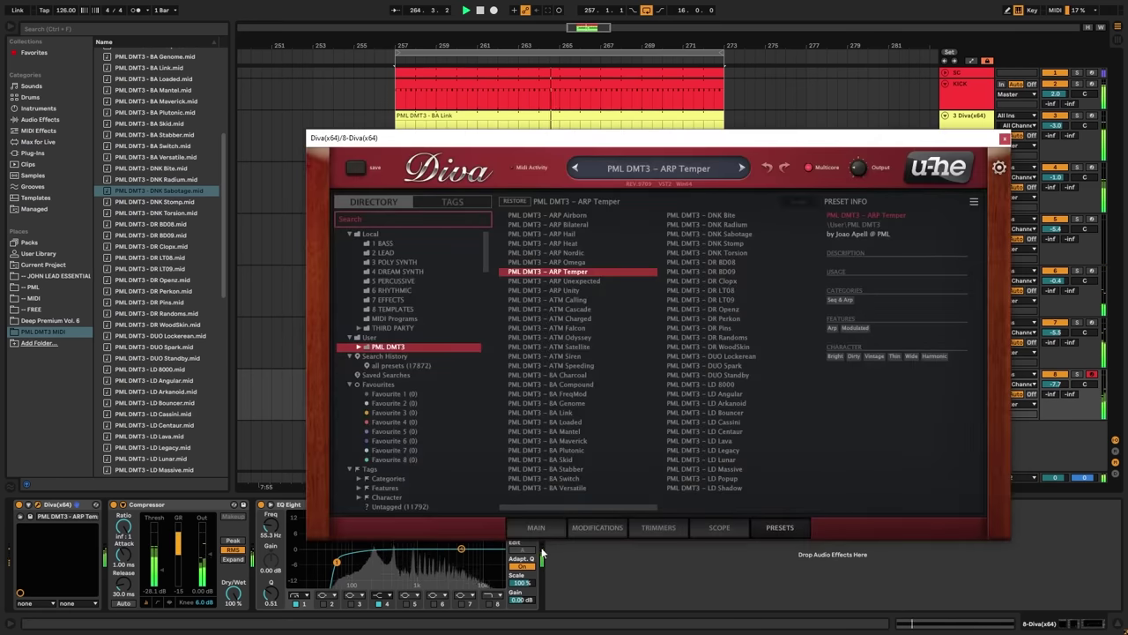
click(536, 527)
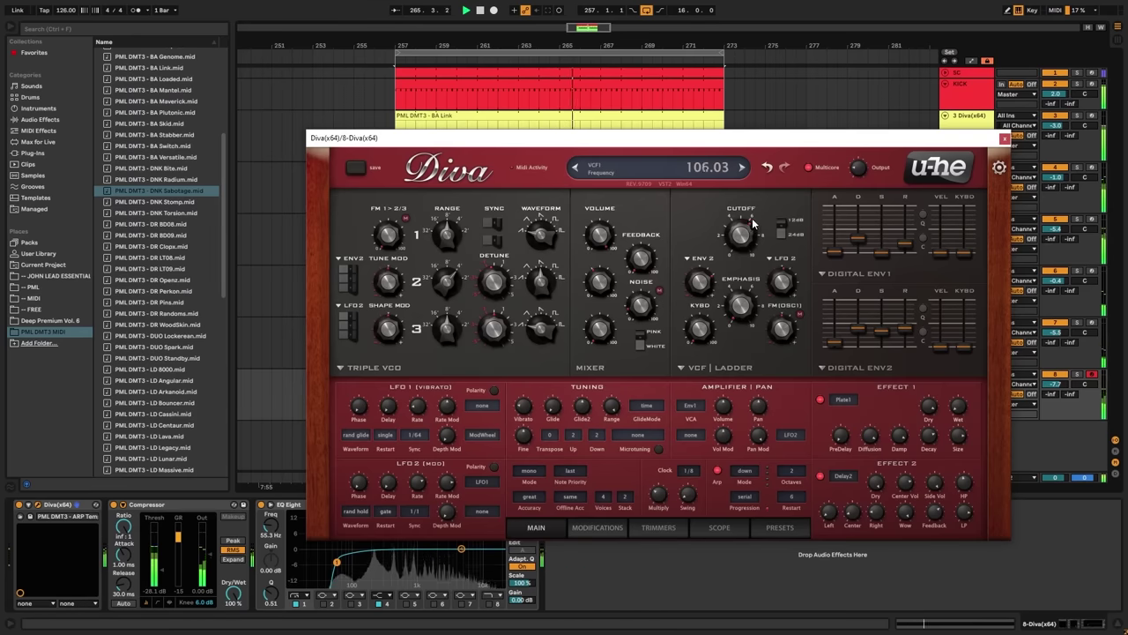
mouse_move(754, 224)
mouse_down()
mouse_move(757, 203)
mouse_move(765, 282)
mouse_move(763, 241)
mouse_up()
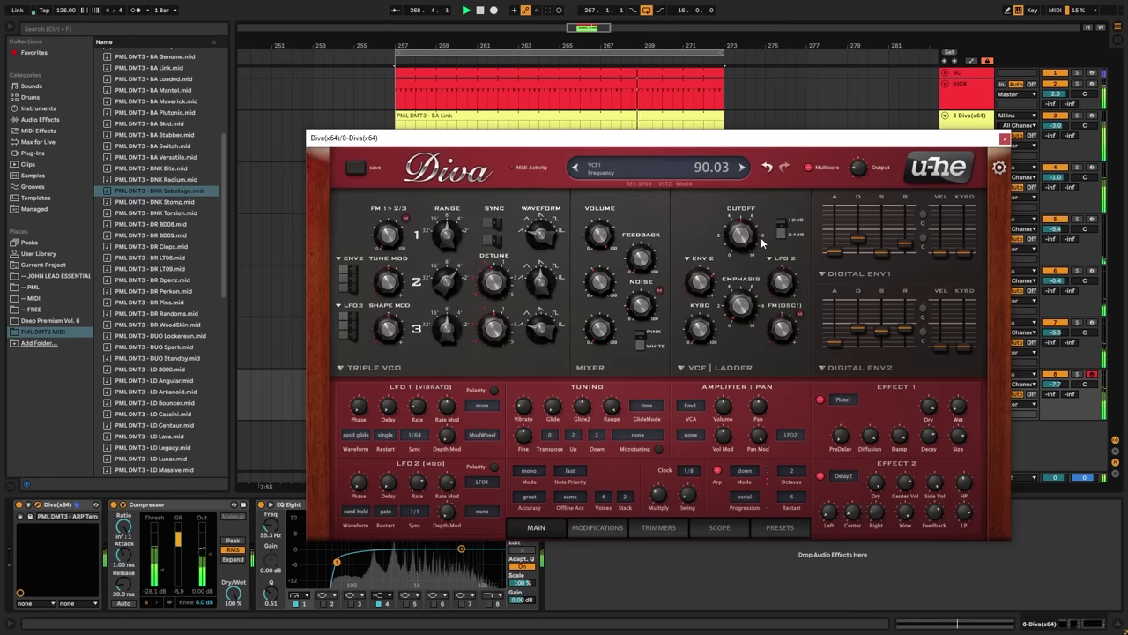
click(1005, 138)
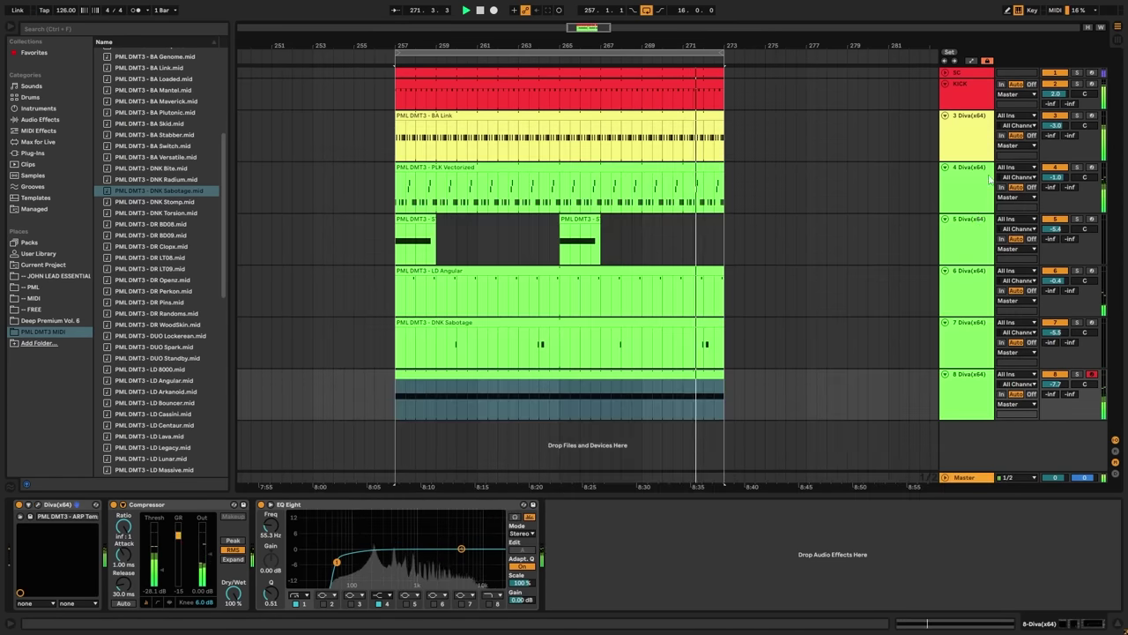
- Audition the PML DMT3 ARP presets from Airborn to Omega on track 8 against the arrangement and return to ARP Temper
click(975, 398)
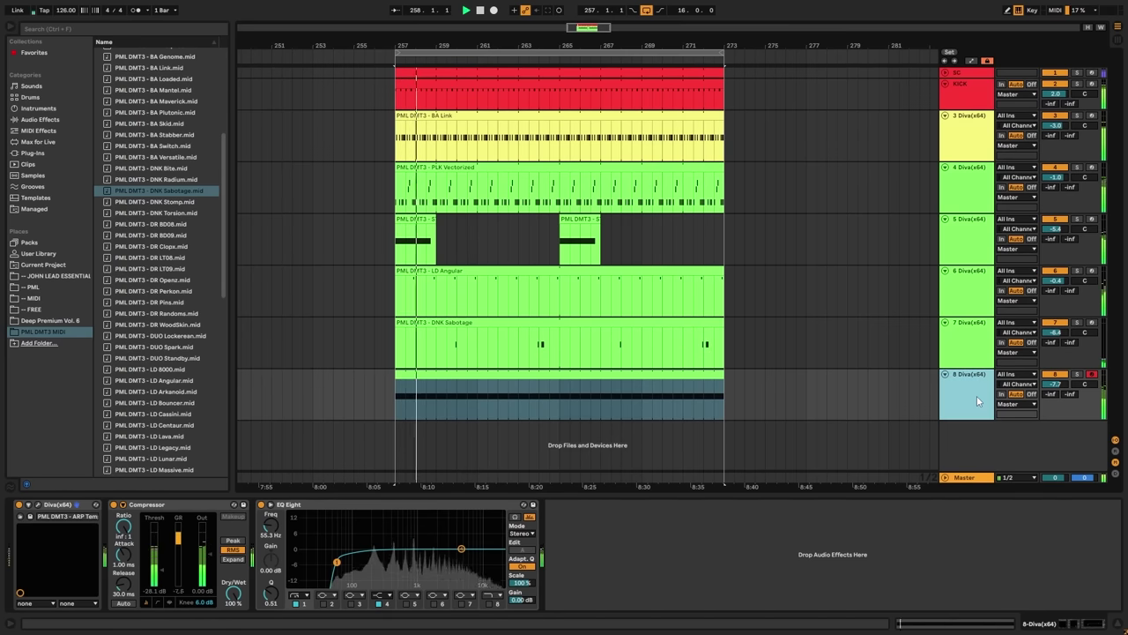
click(38, 505)
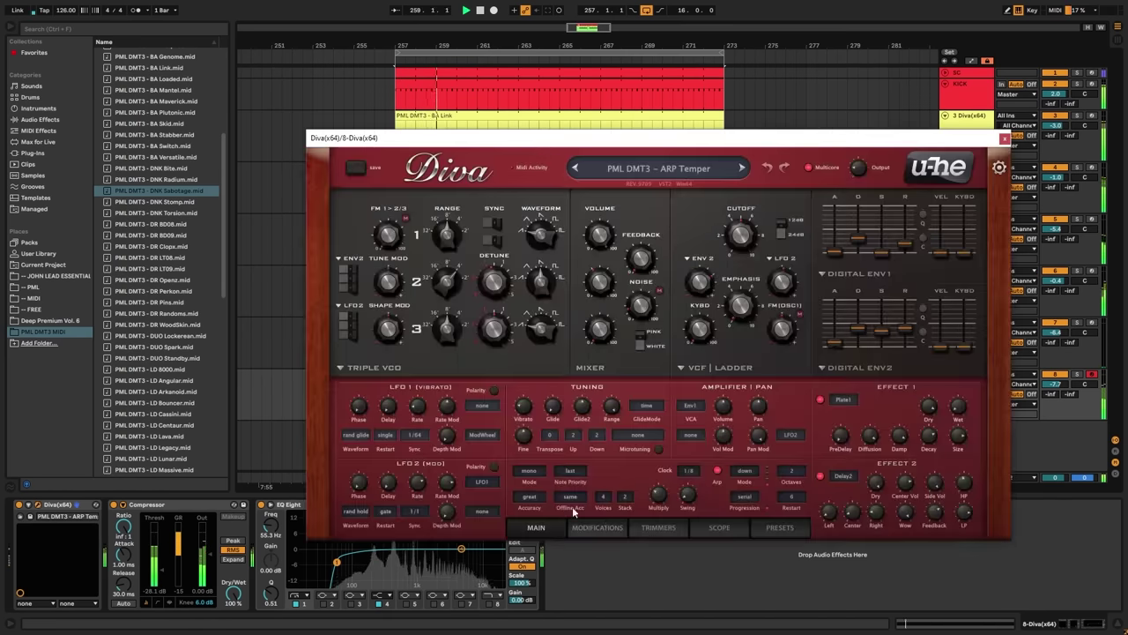
click(780, 527)
click(558, 215)
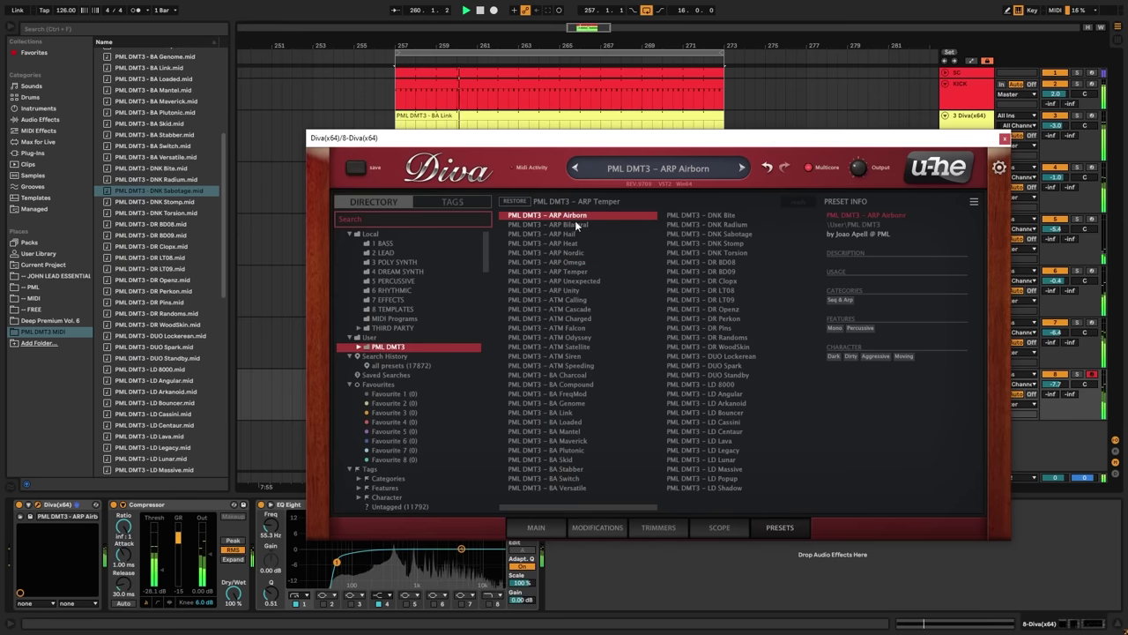
click(578, 225)
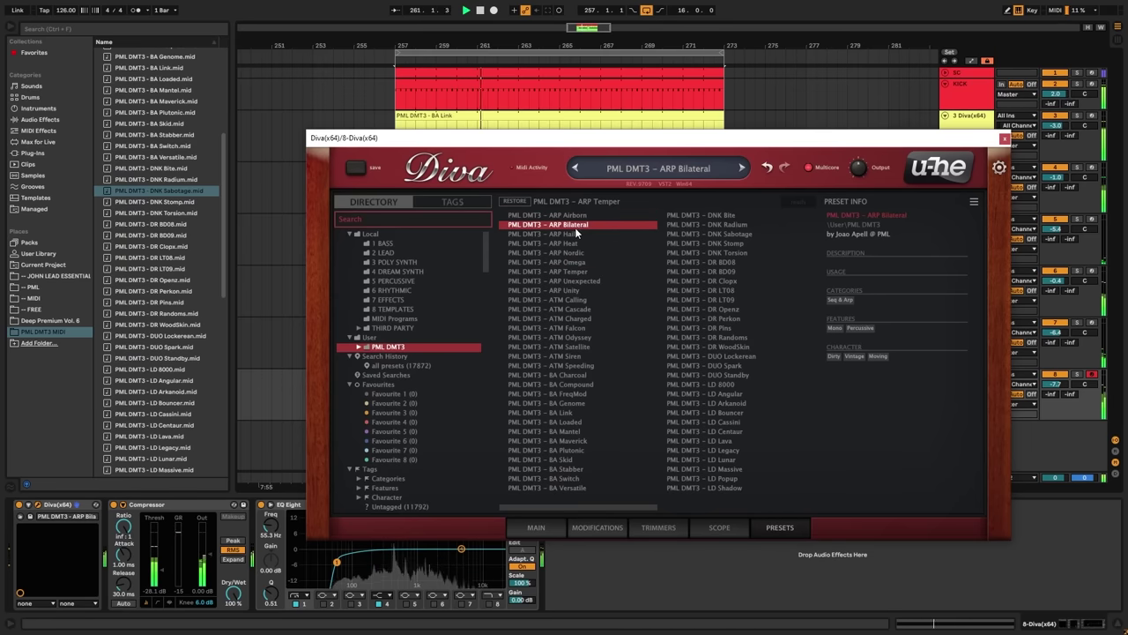
click(567, 233)
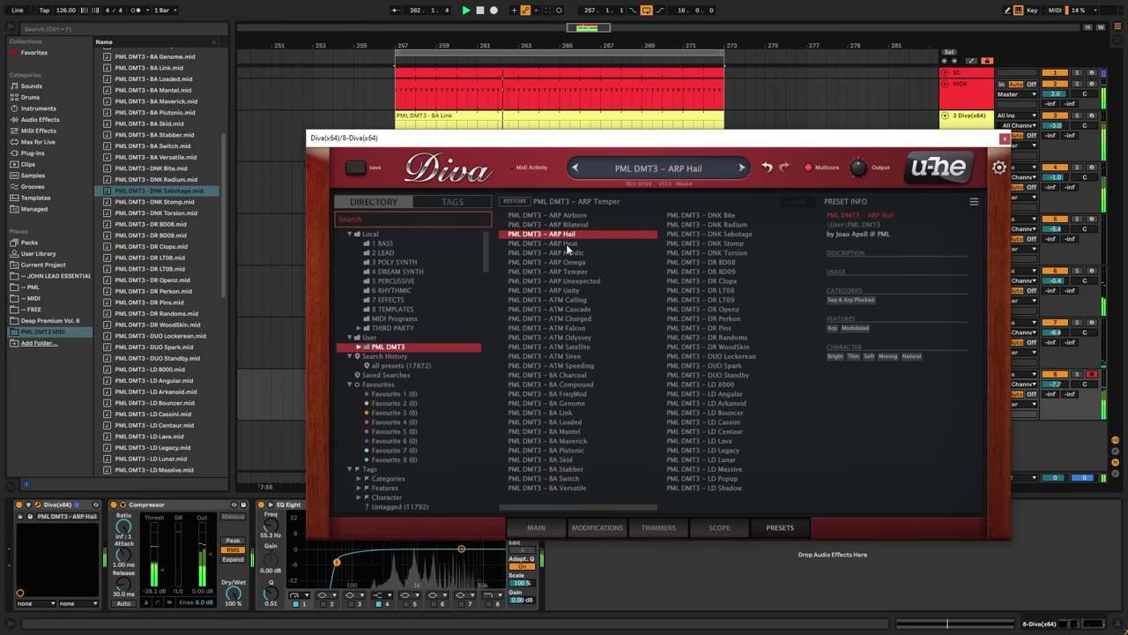
click(568, 244)
click(570, 253)
click(582, 262)
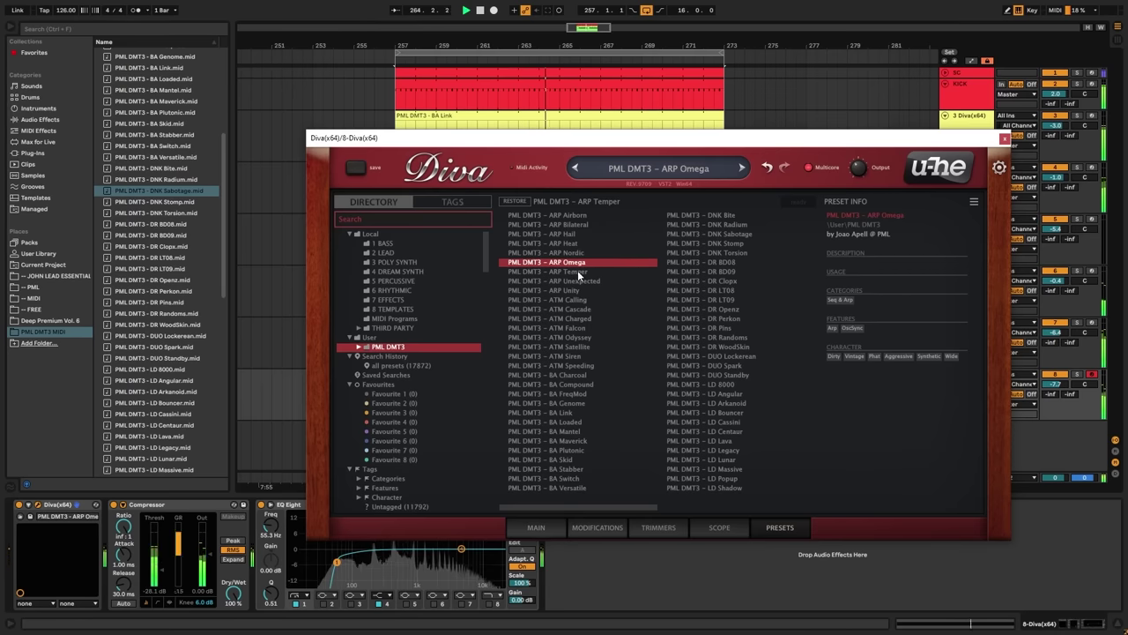
click(575, 271)
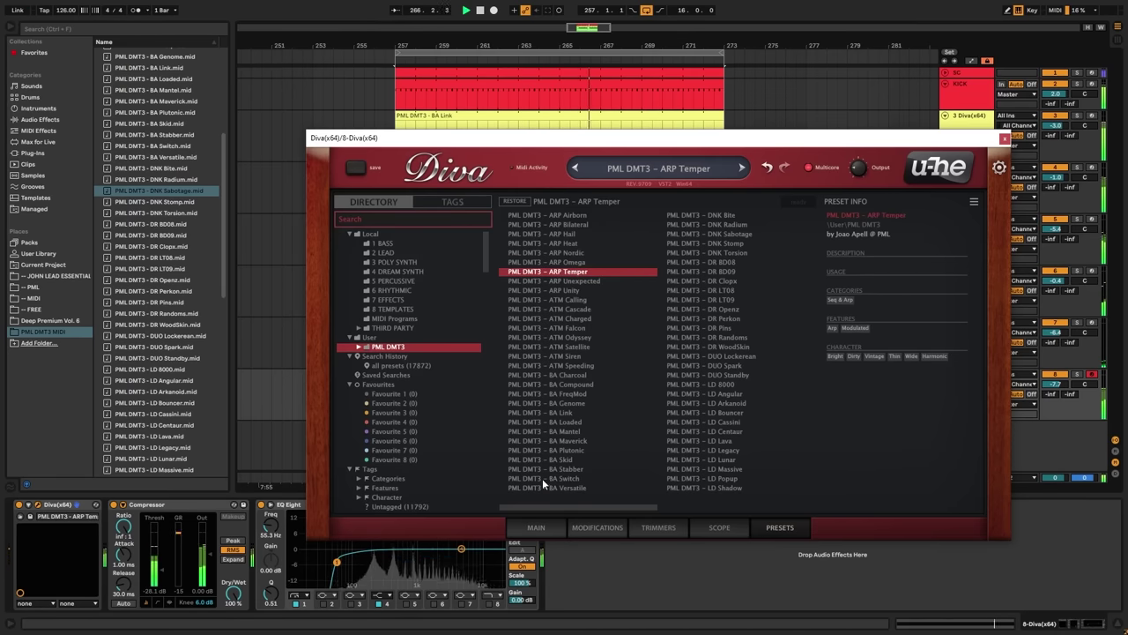
- Adjust the VCF cutoff of the ARP Temper sound on track 8 to 87.03
click(541, 527)
drag(739, 231, 738, 243)
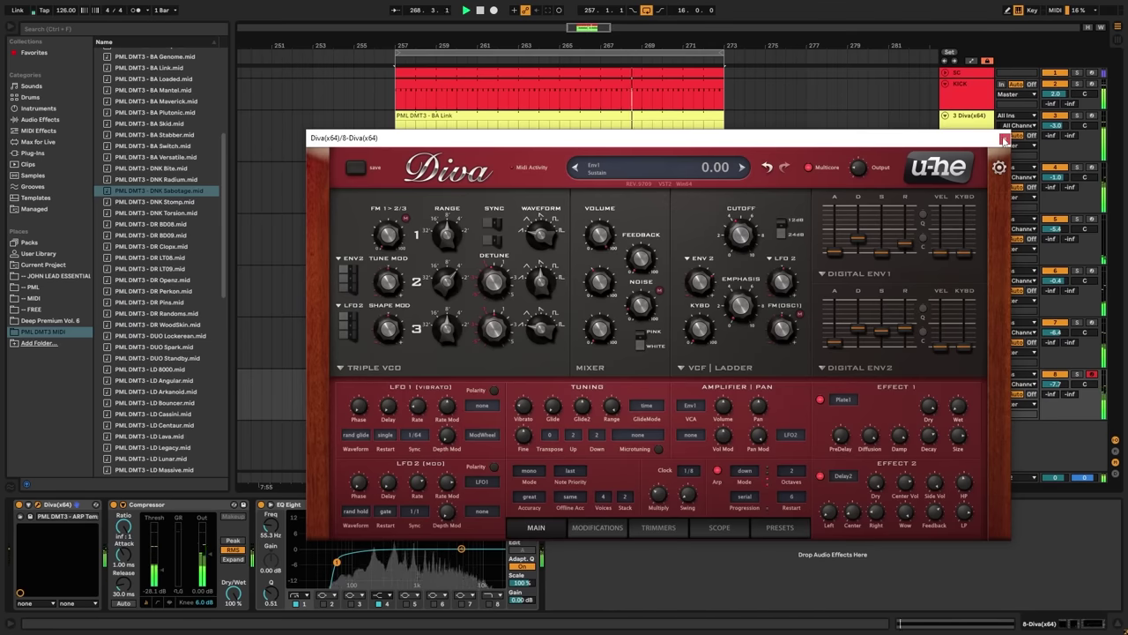
drag(751, 232, 764, 226)
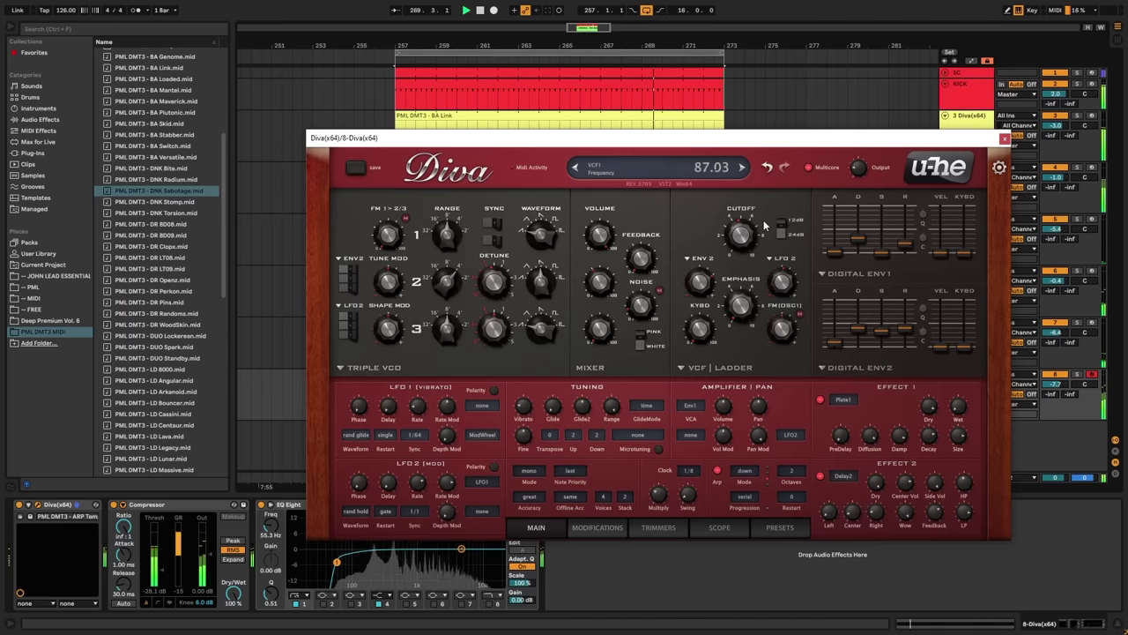
- Close track 8's Diva window and lower the track volume to -8.8 dB
click(1004, 139)
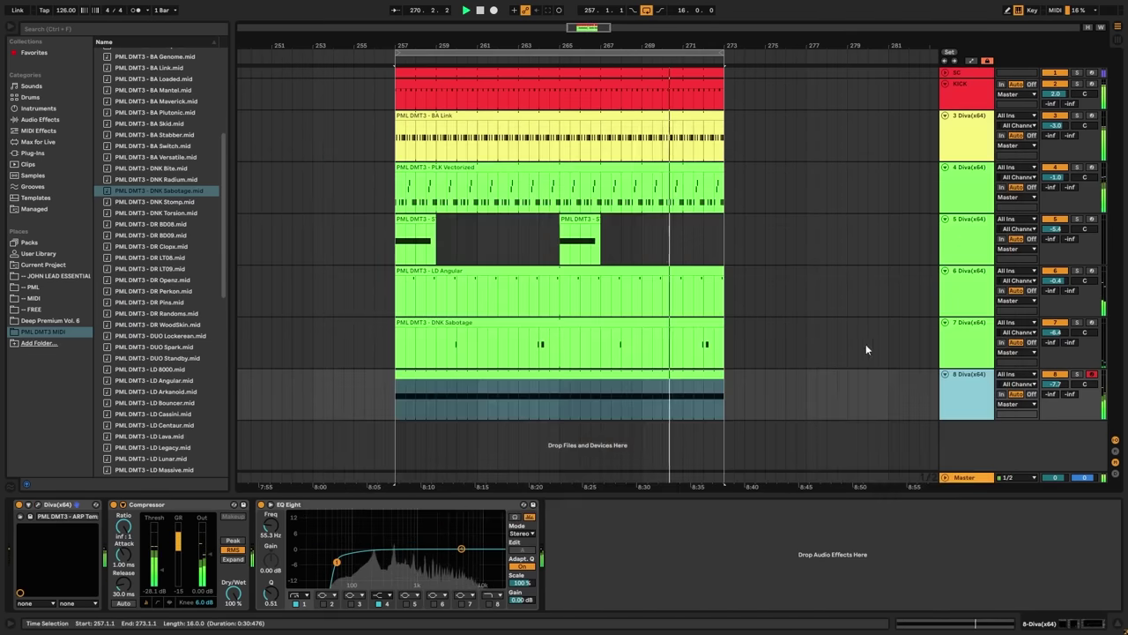
drag(1056, 381, 1056, 386)
- Duplicate the track 8 Diva track with its device chain, without copying the arpeggio clip's notes
click(964, 389)
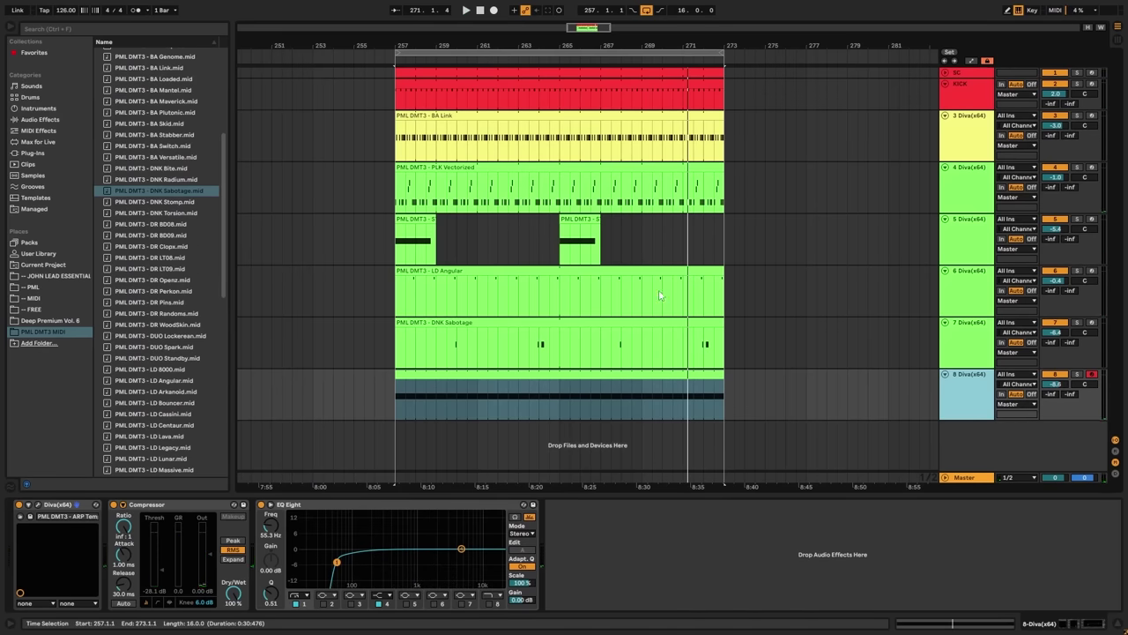
right_click(965, 395)
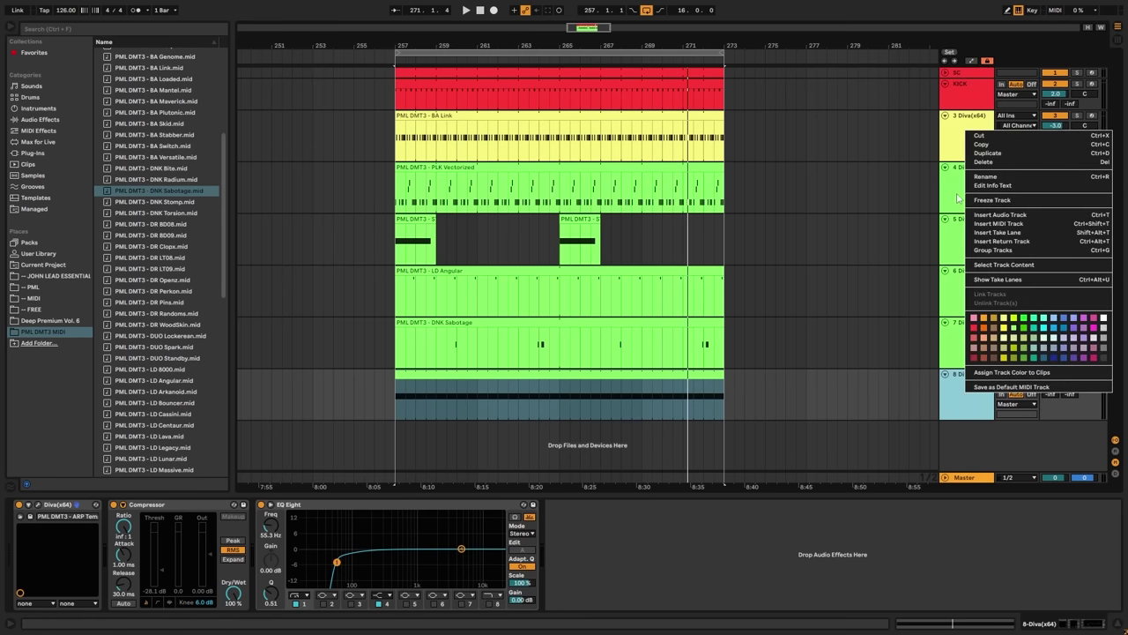
click(984, 154)
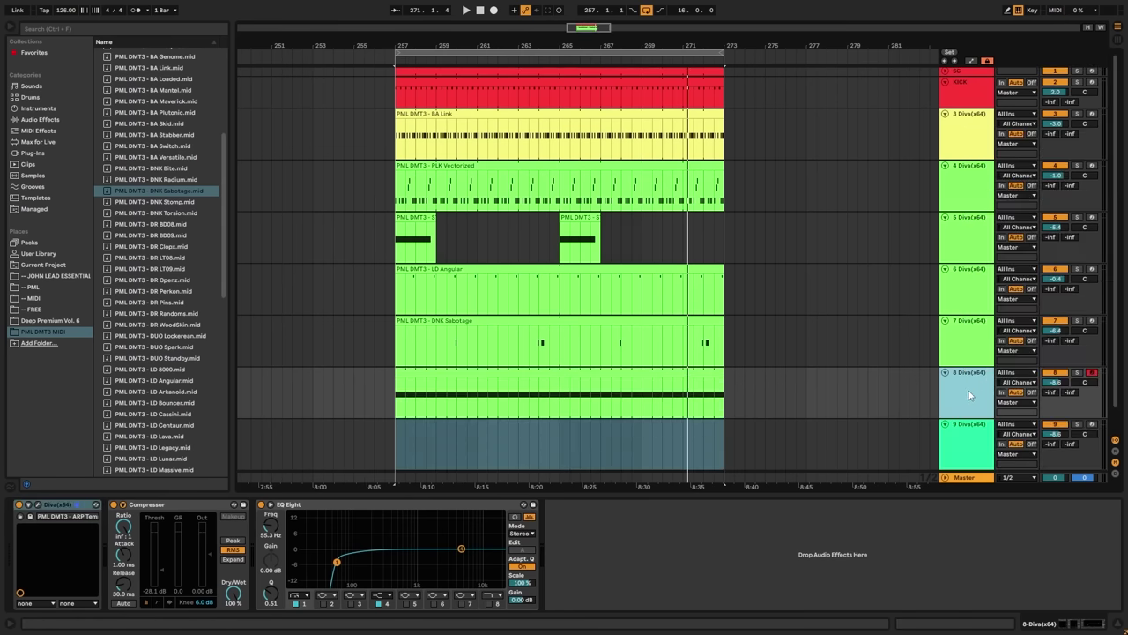
- Recolor track 8 periwinkle blue, track 7 dark green, track 6 pink and track 5 magenta
right_click(970, 380)
click(1088, 313)
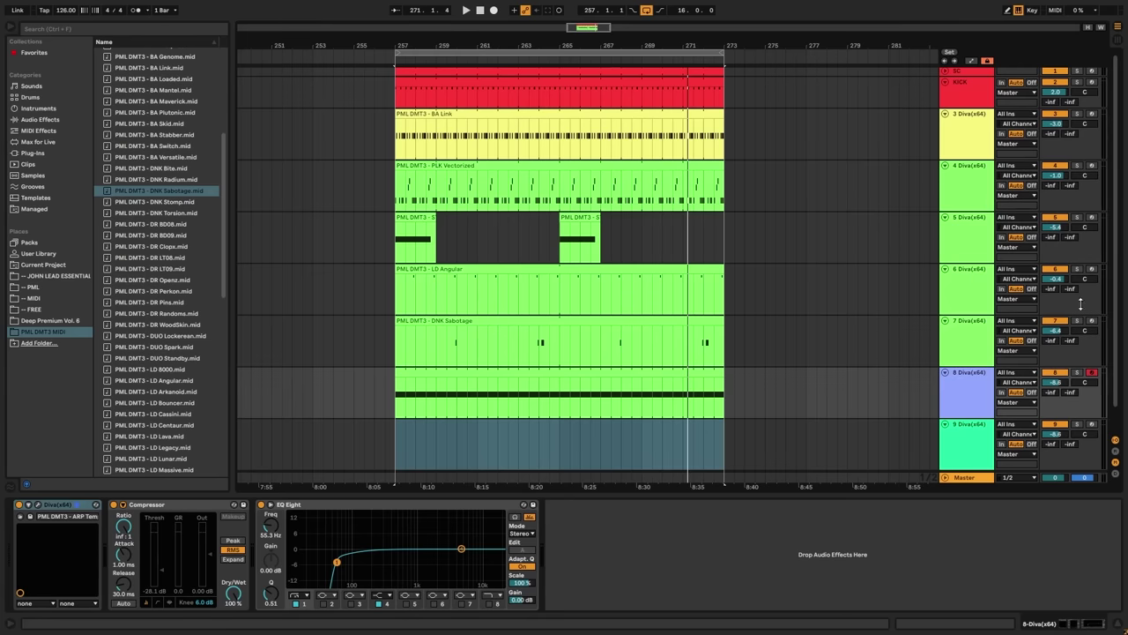
right_click(971, 343)
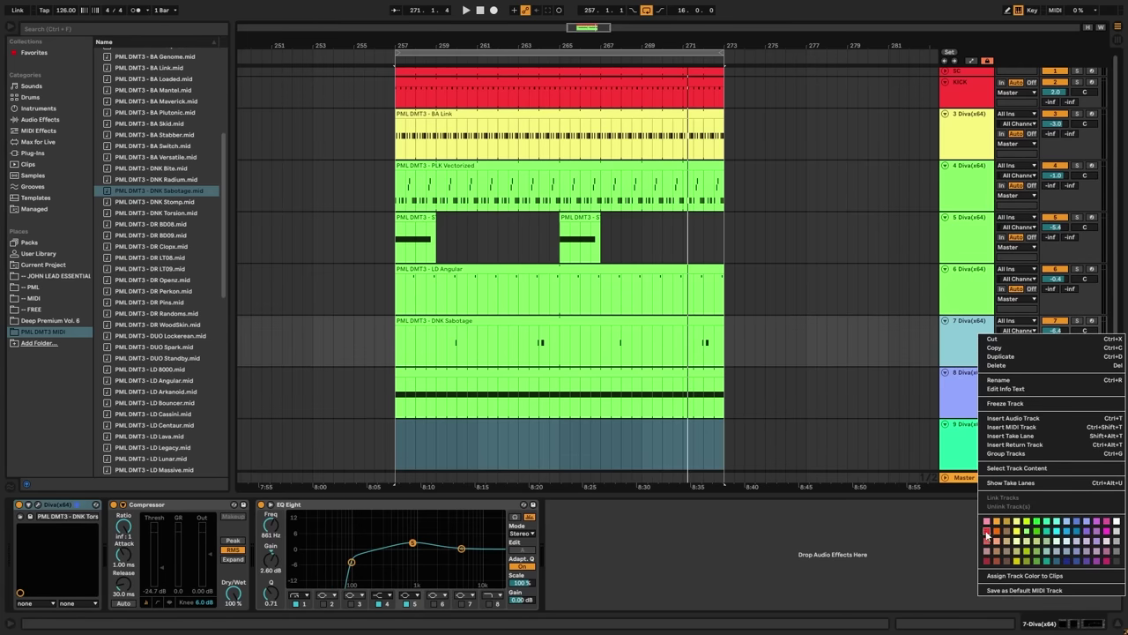
click(1038, 560)
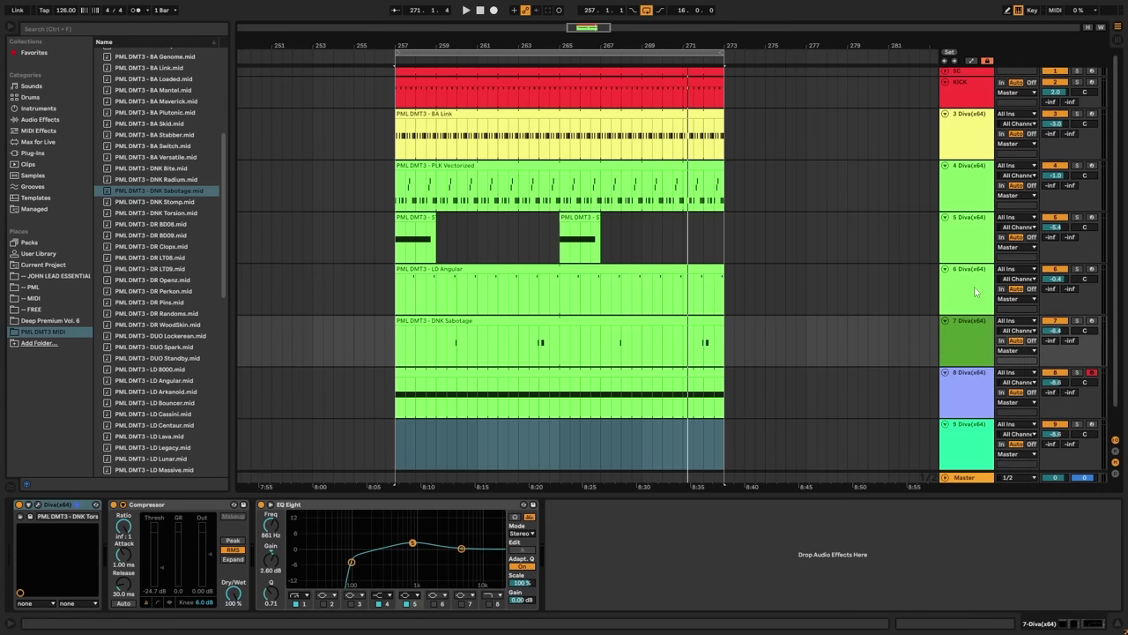
right_click(971, 283)
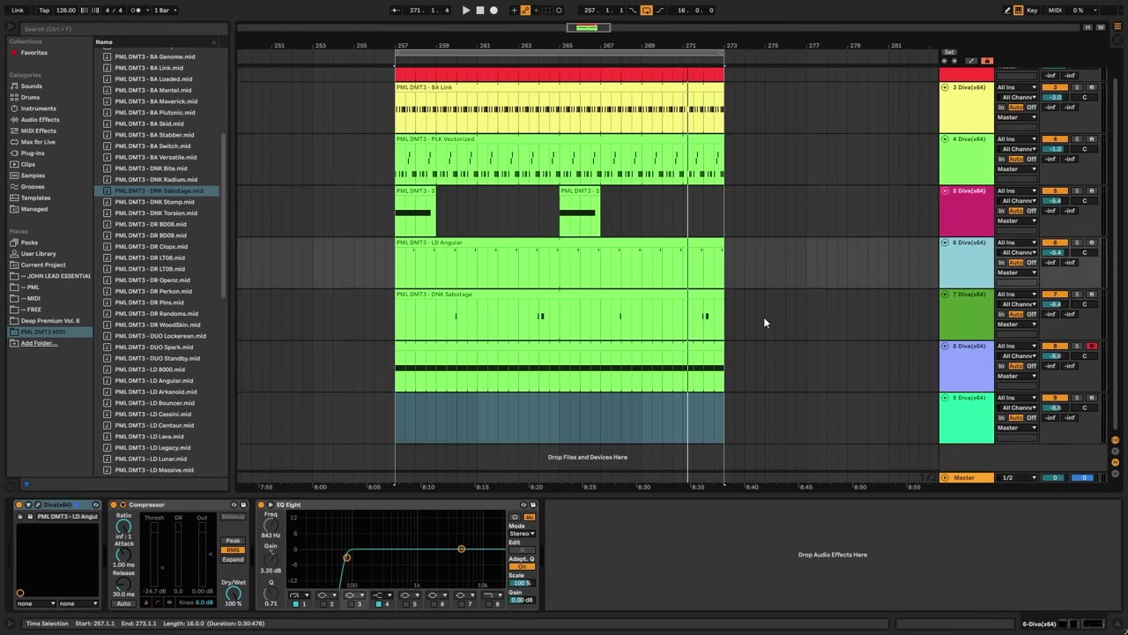
- Play the loop from bar 257 briefly and check tracks 8 and 9, toggling track 8's activator and leaving it on
key(space)
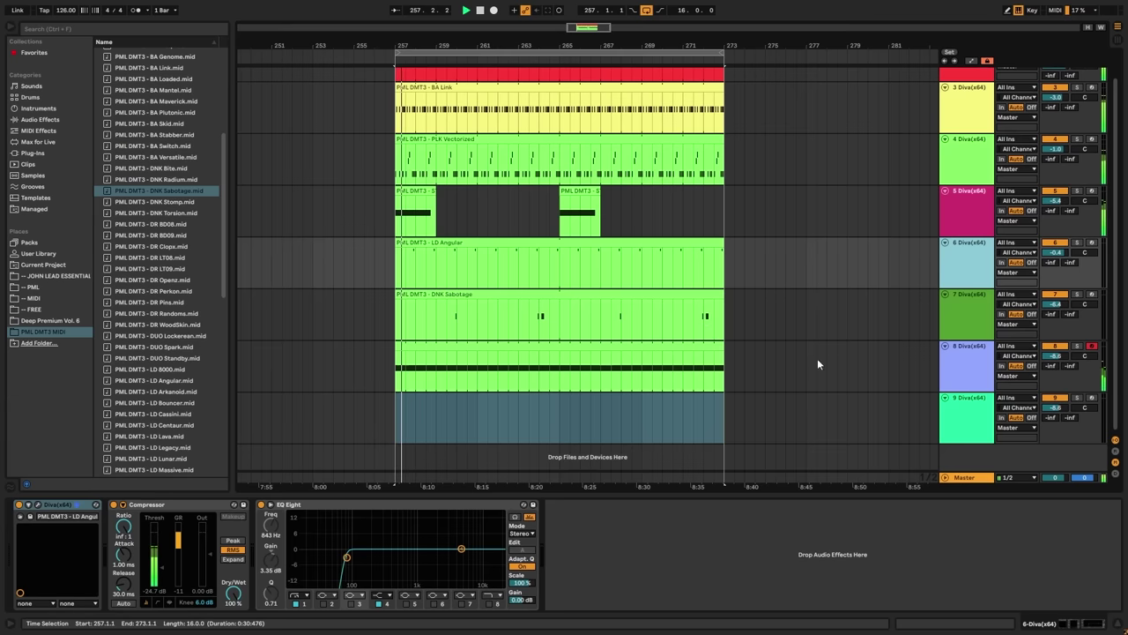
click(980, 379)
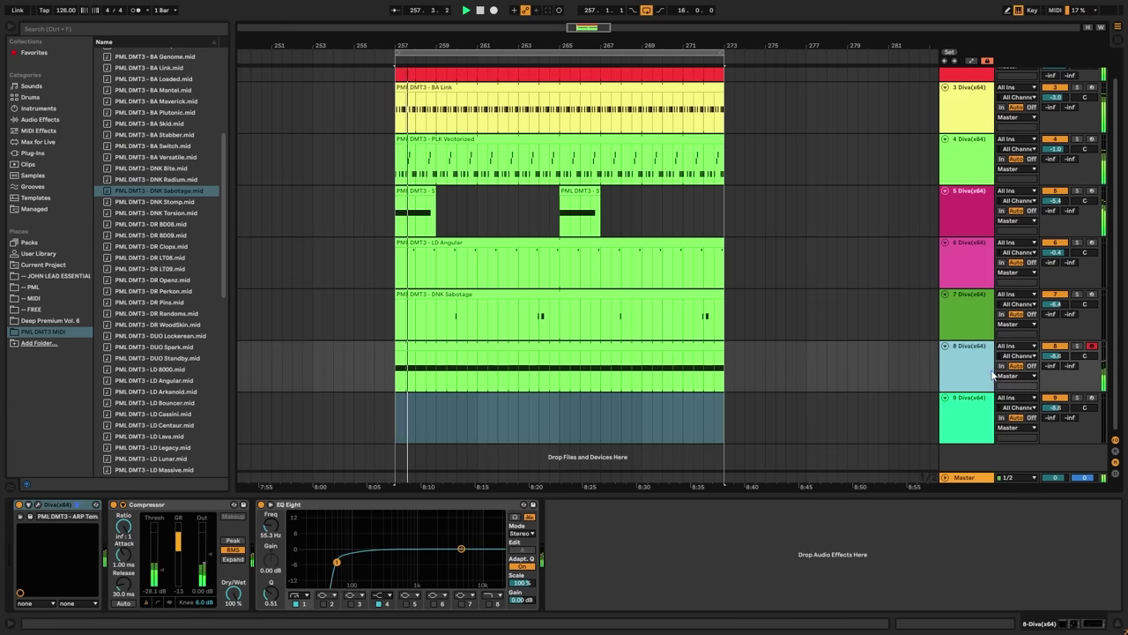
click(967, 417)
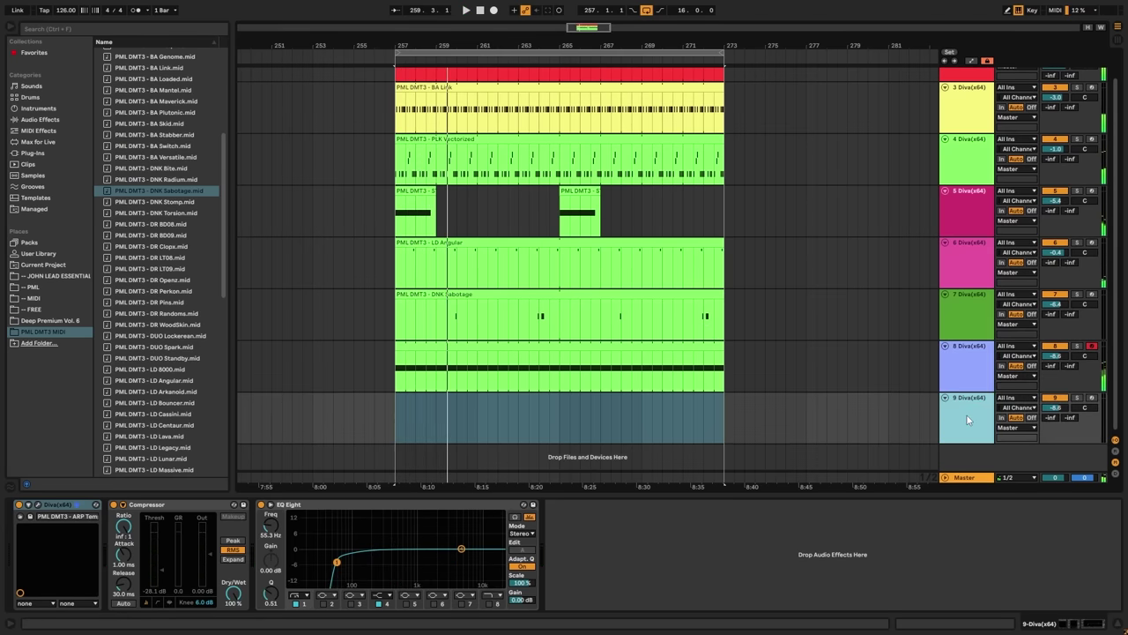
click(1057, 347)
click(1057, 347)
click(1057, 347)
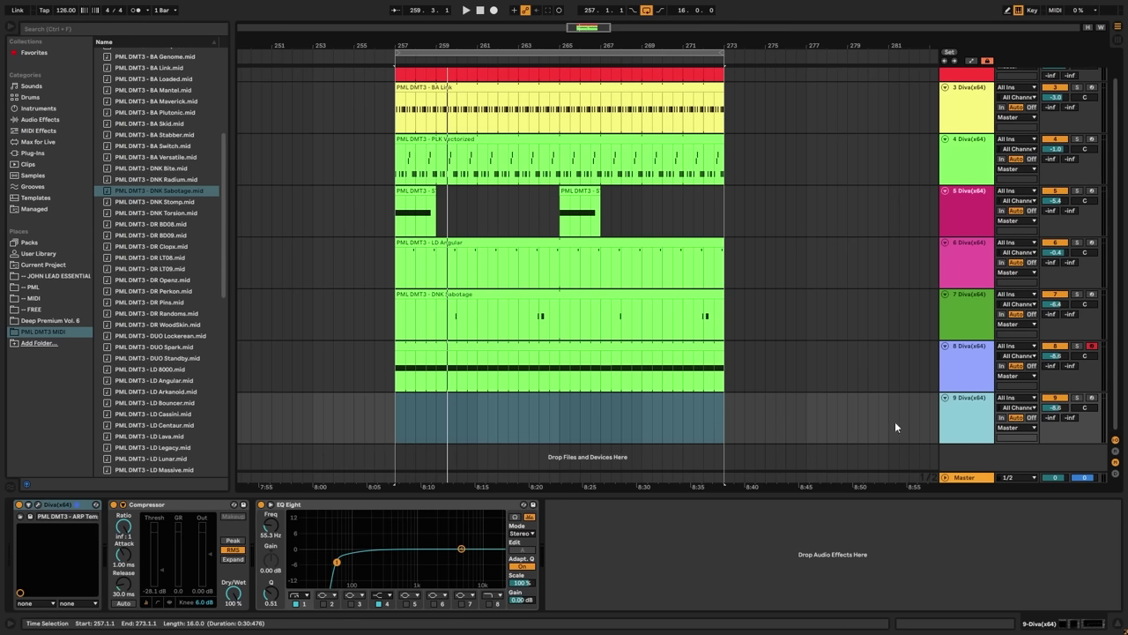
- Open Diva on track 9, load the PML DMT3 - DR BD08 preset, and arm the track for live playing
click(397, 402)
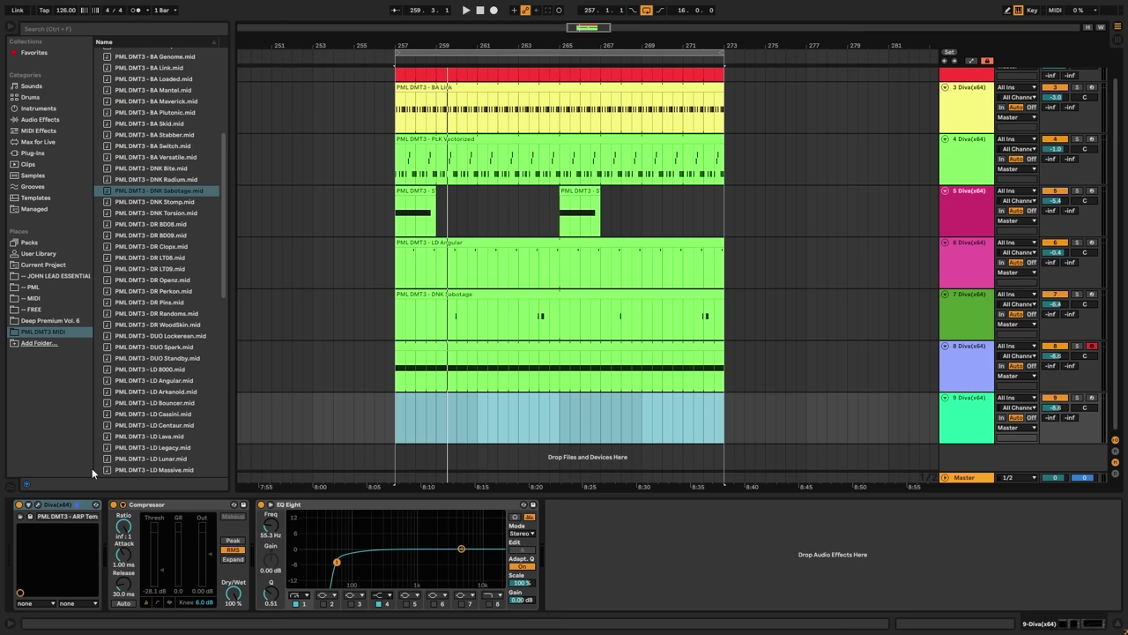
click(38, 505)
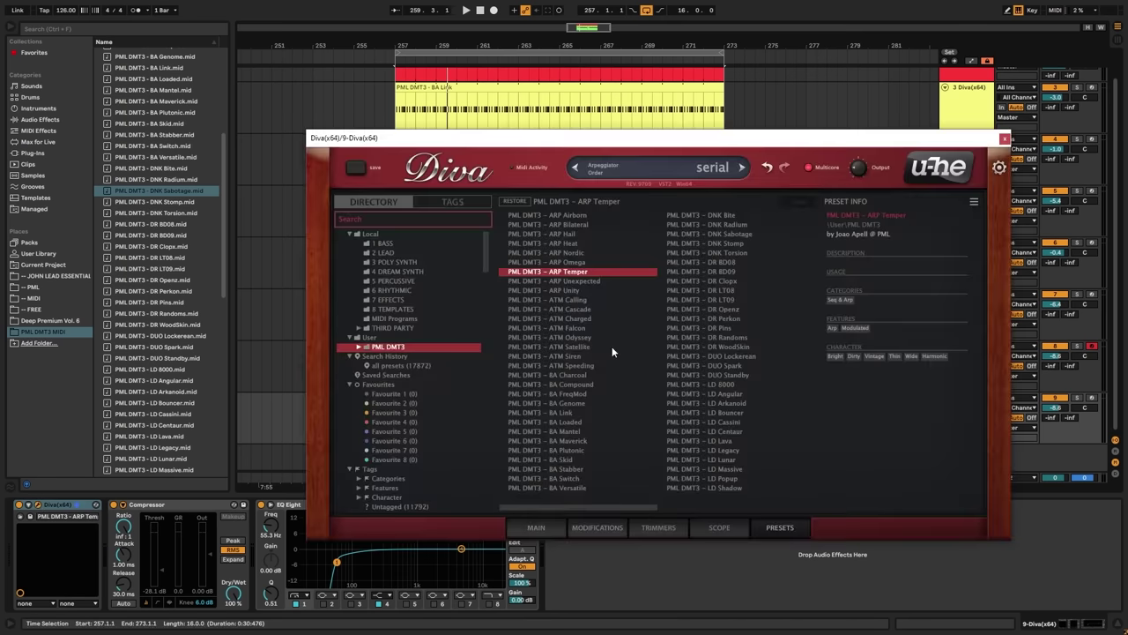
click(706, 262)
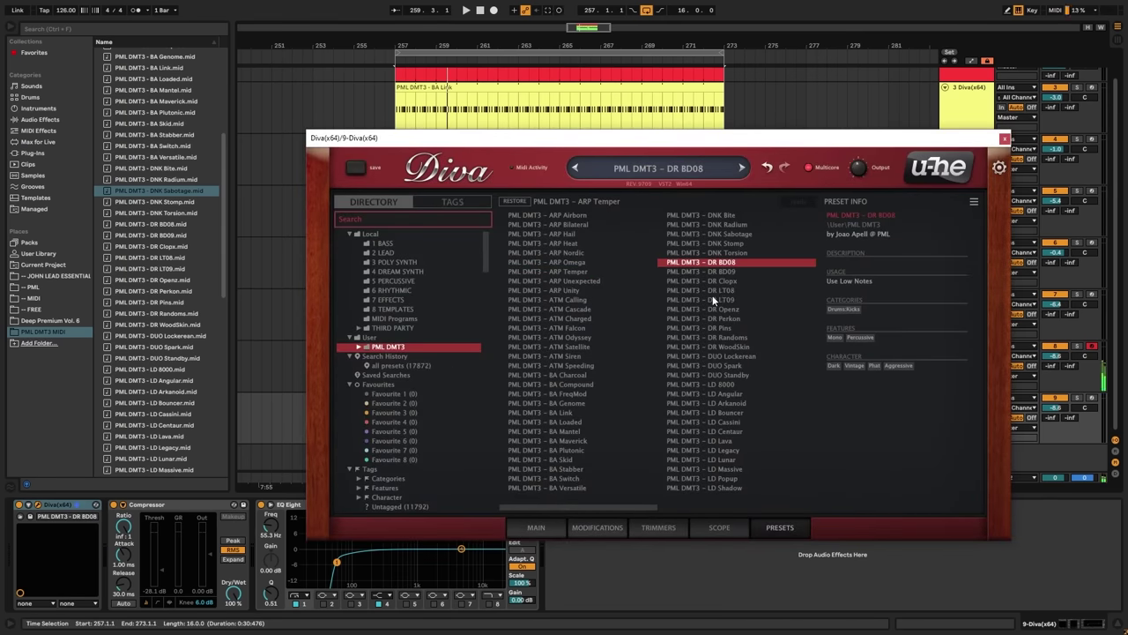
click(1093, 399)
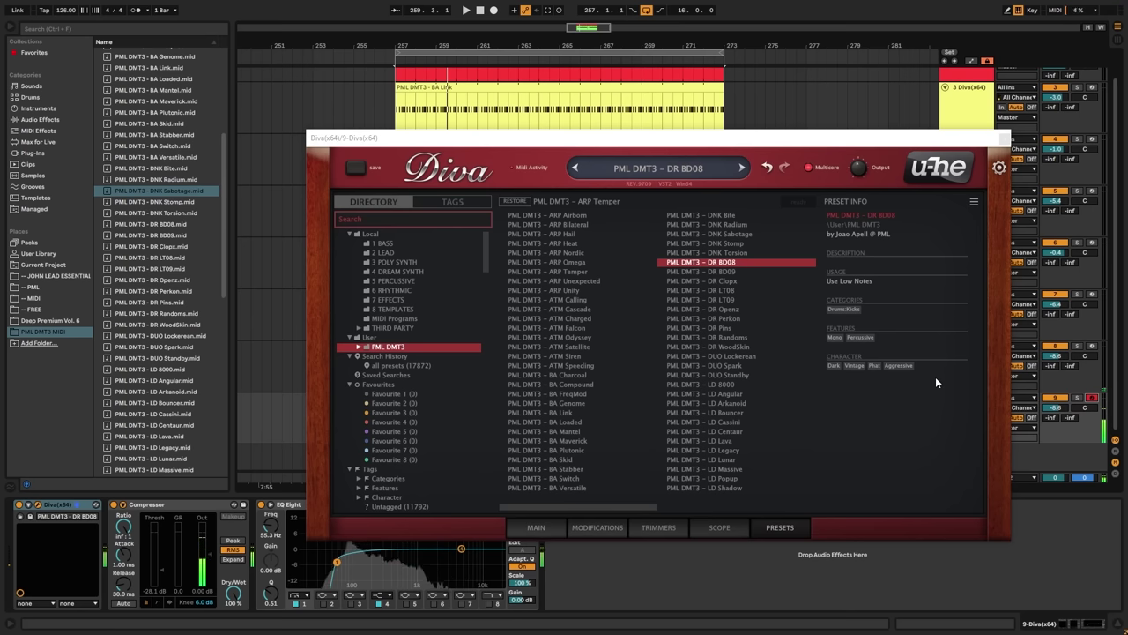
- Audition the DR BD09, DR BD08, DR LT08 and DR LT09 presets on track 9 and settle on DR LT08
click(722, 274)
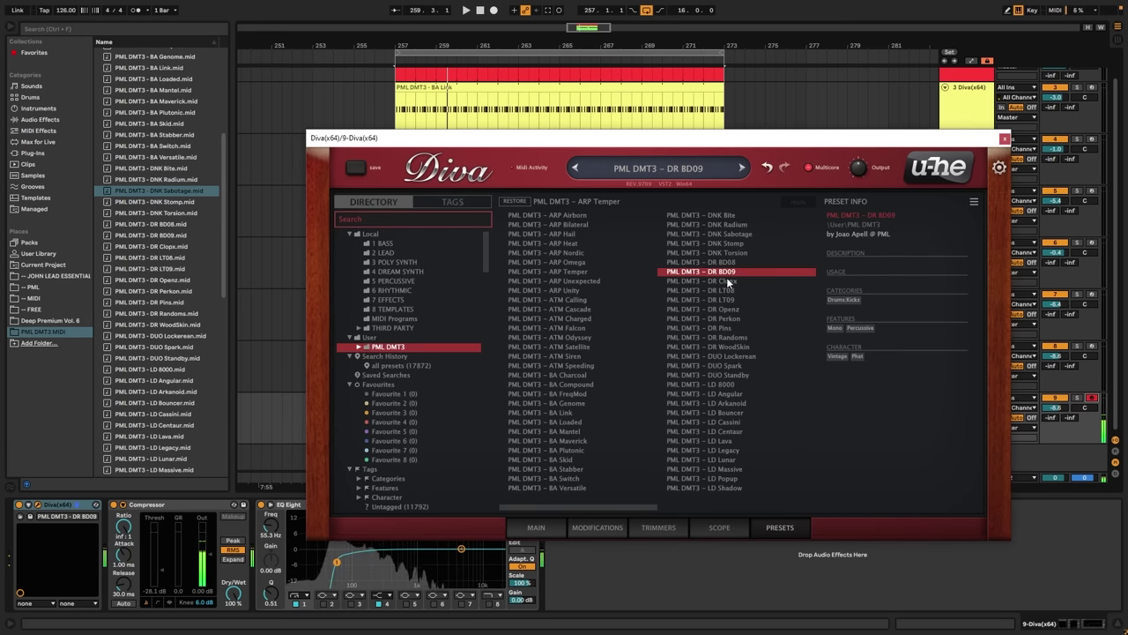
click(714, 264)
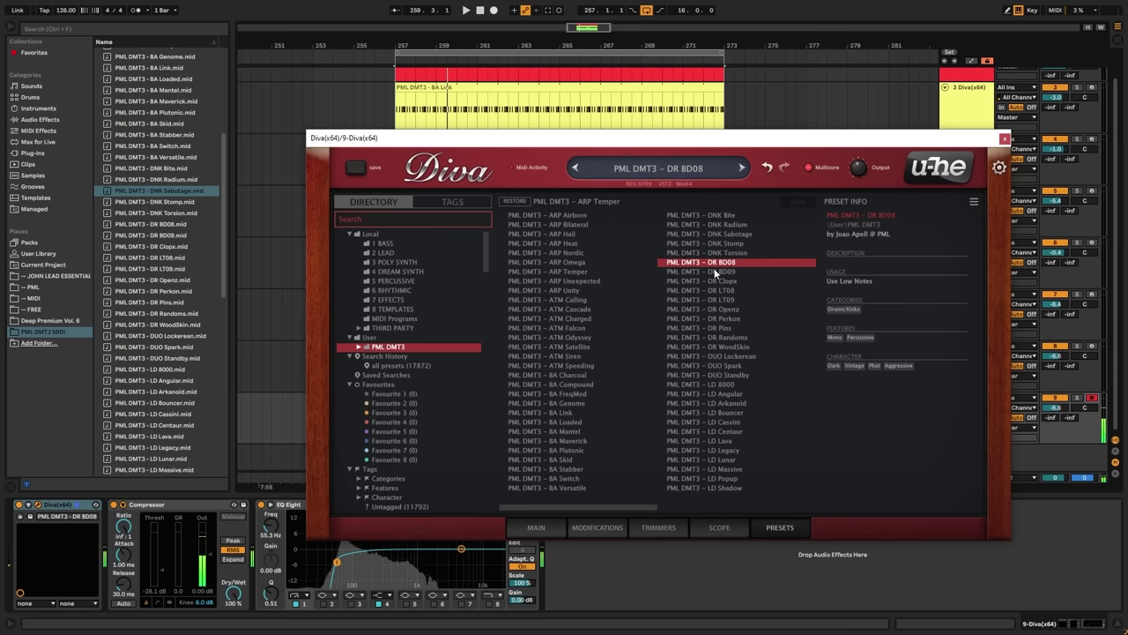
click(717, 291)
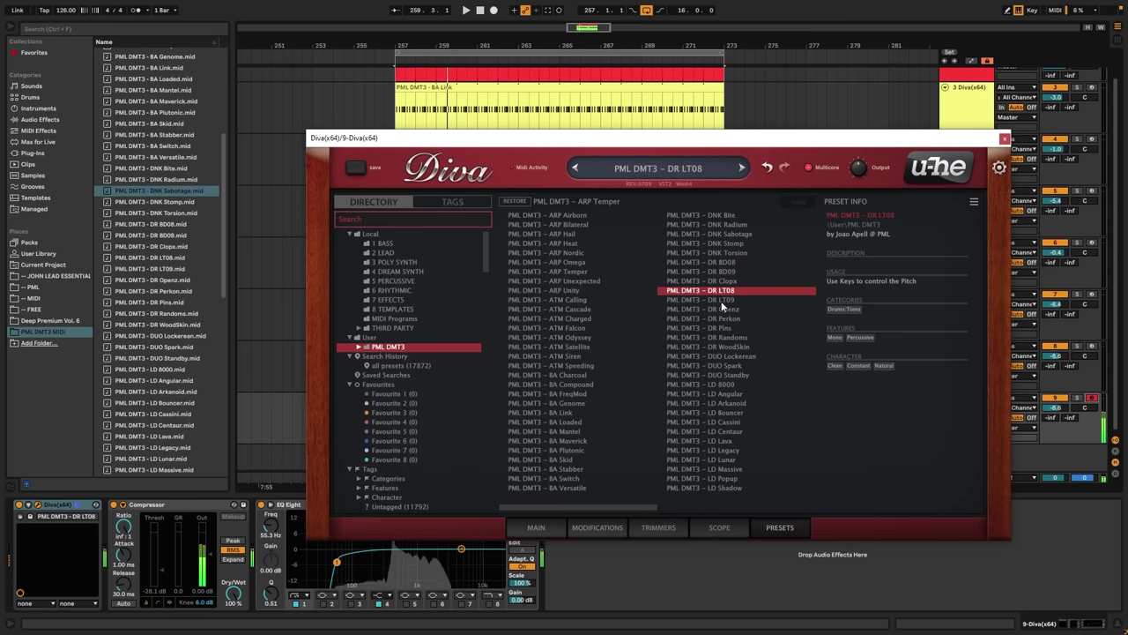
click(719, 300)
click(714, 291)
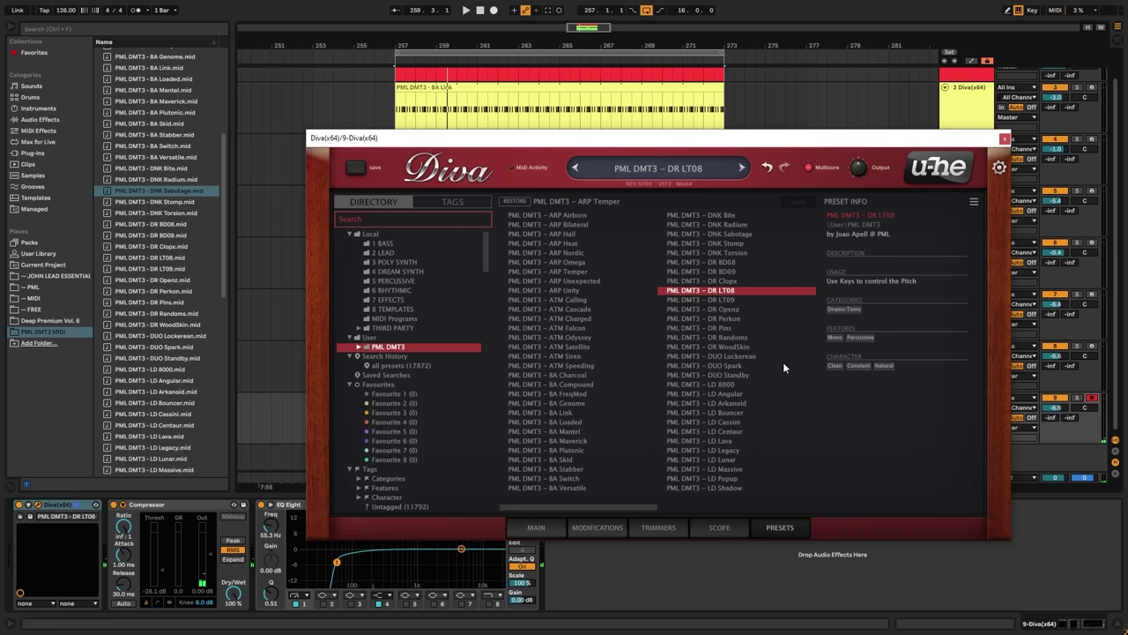
- Close track 9's Diva and place the PML DMT3 - DR LT08 MIDI clip on track 9 from bar 257 to 273
click(536, 528)
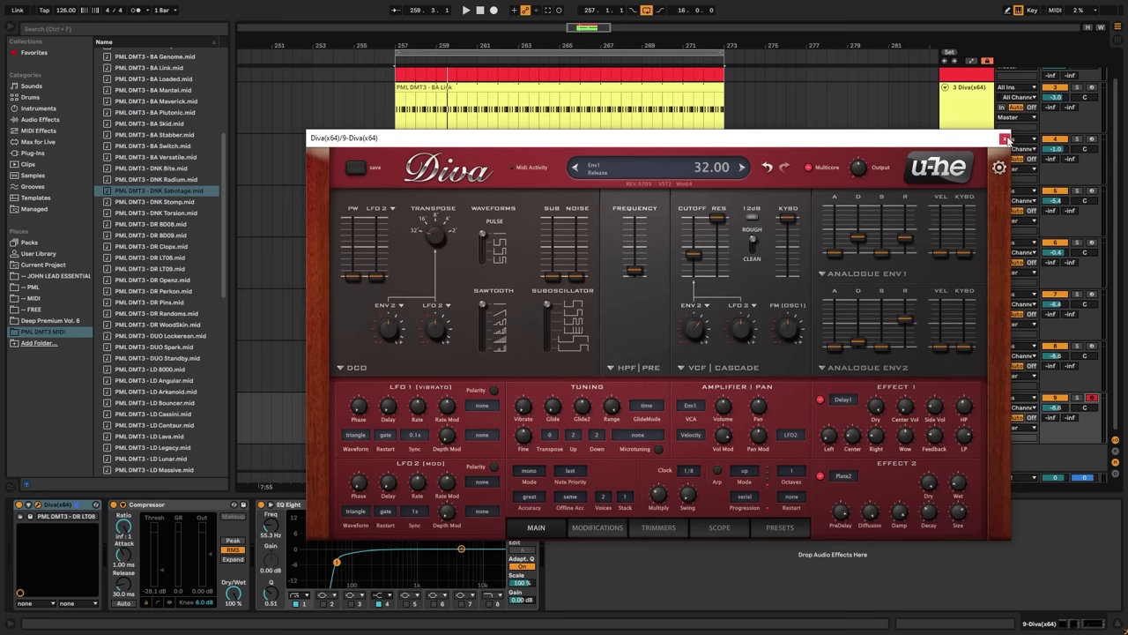
click(1004, 138)
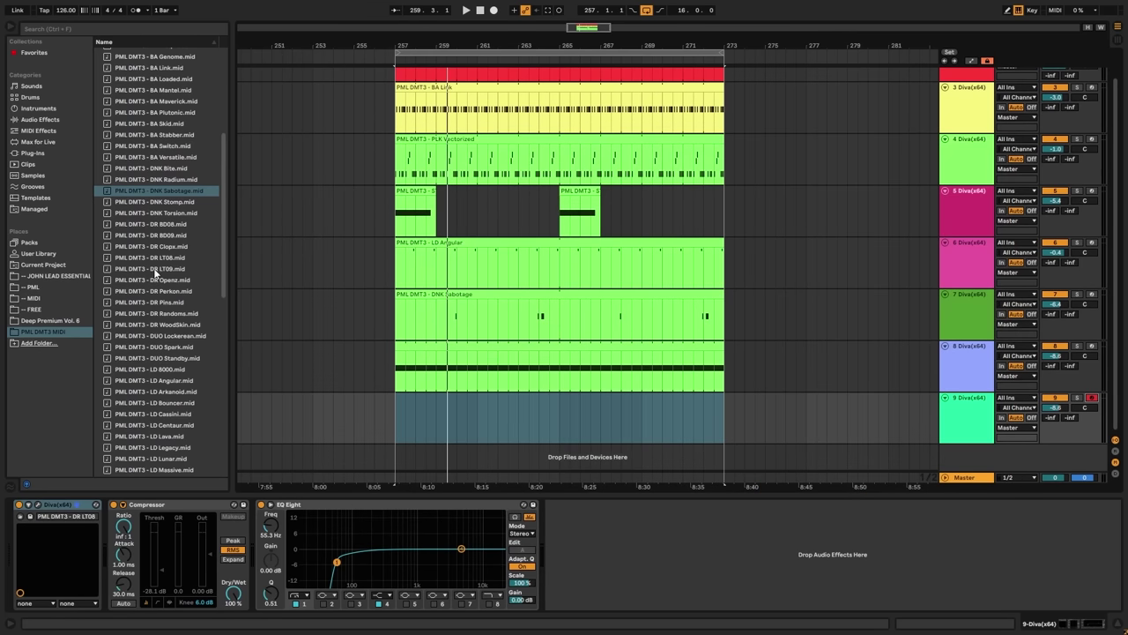
drag(147, 260, 392, 413)
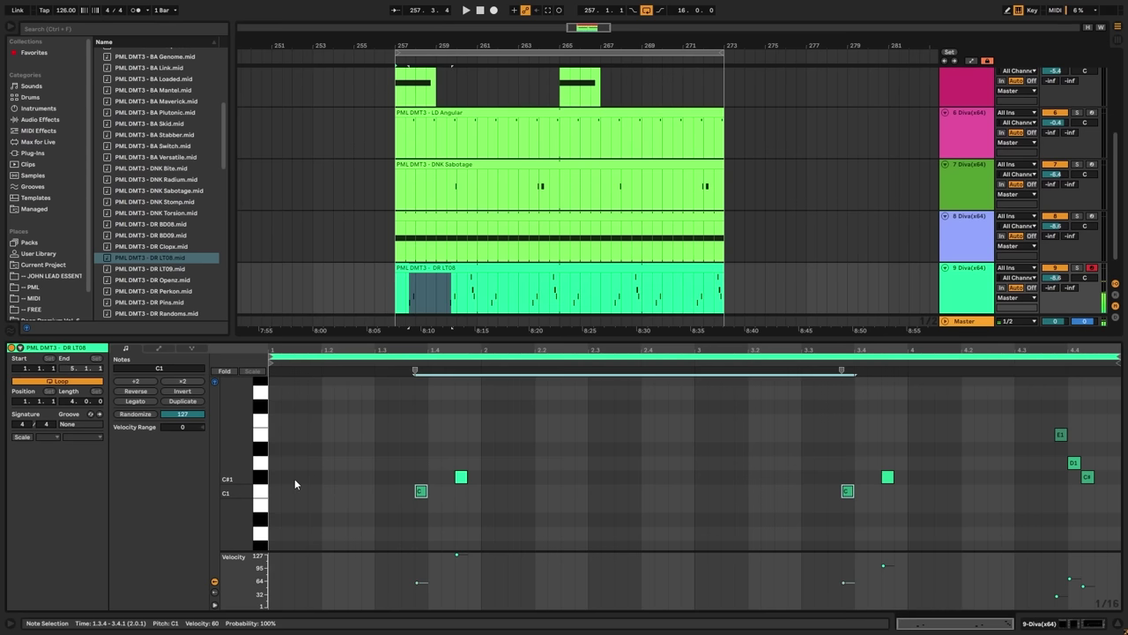
- Transpose all notes of the DR LT08 clip up nine semitones to the range A1 to C#2
key(ctrl+a)
key(Up)
key(Up)
key(Up)
key(Up)
key(Up)
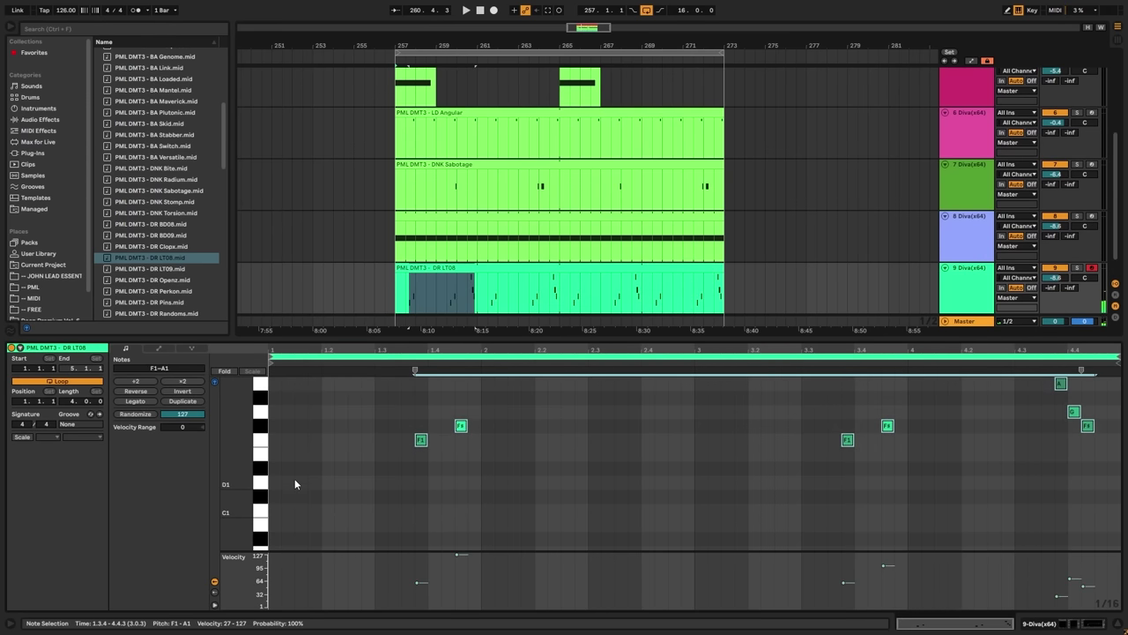
key(Up)
key(Up)
key(Up)
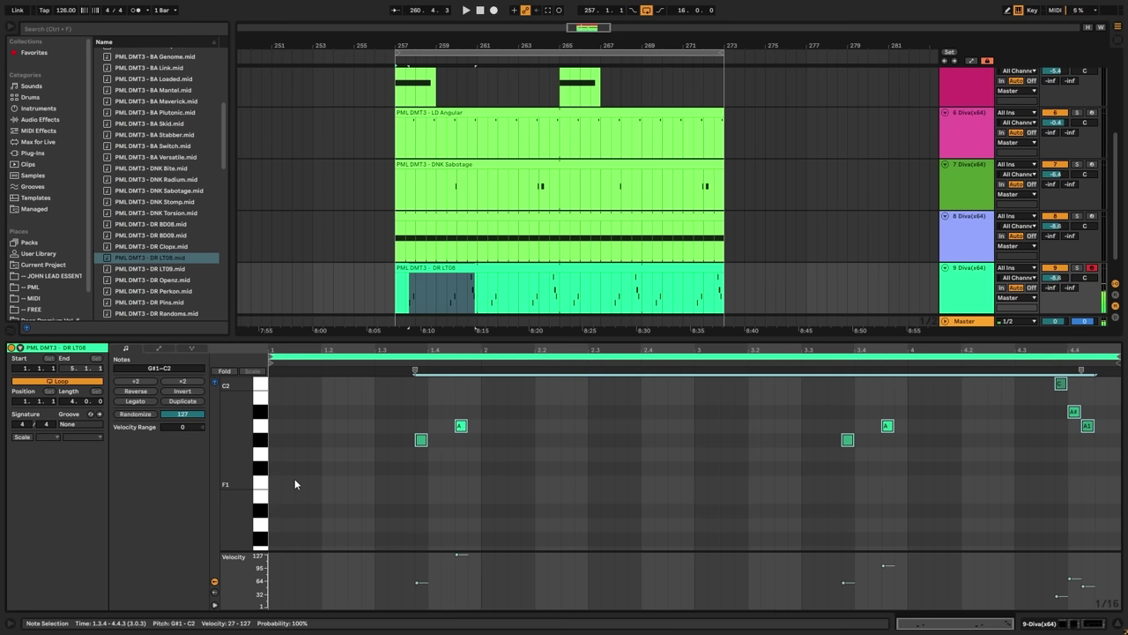
key(Up)
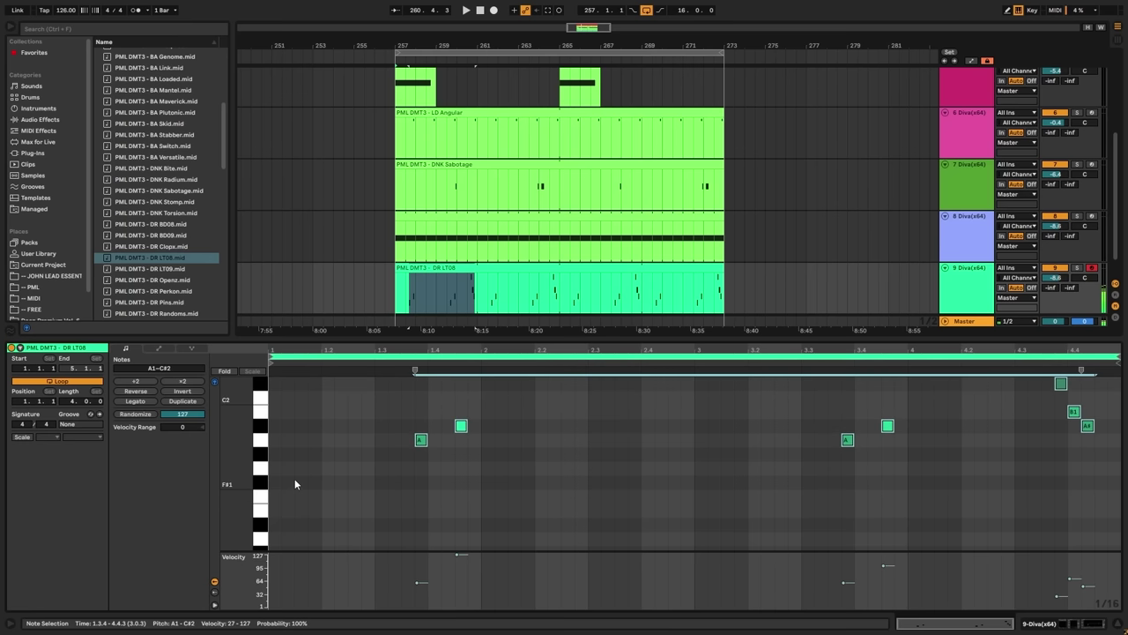
- Play the arrangement with track 8 deactivated and raise track 9's volume to -3.8 dB
key(space)
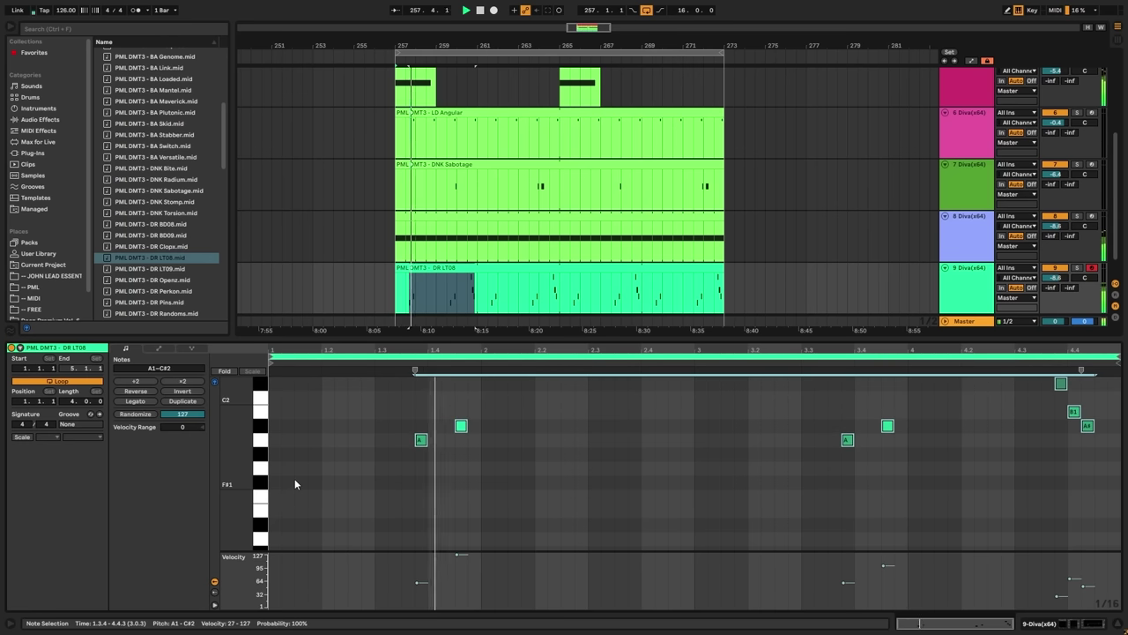
click(984, 227)
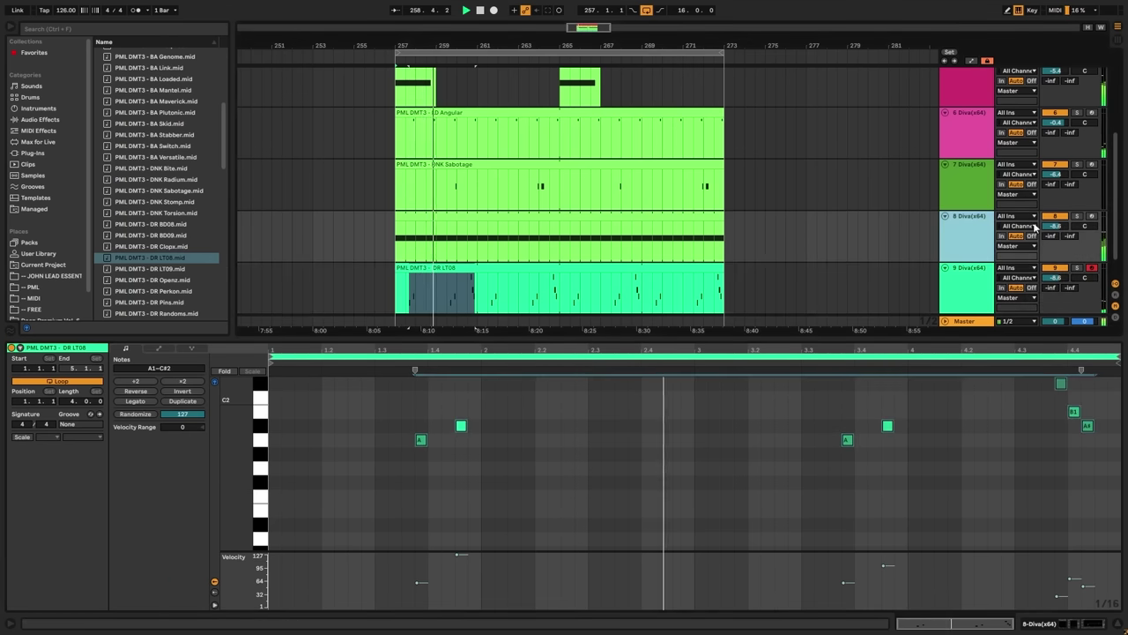
click(1056, 216)
click(975, 285)
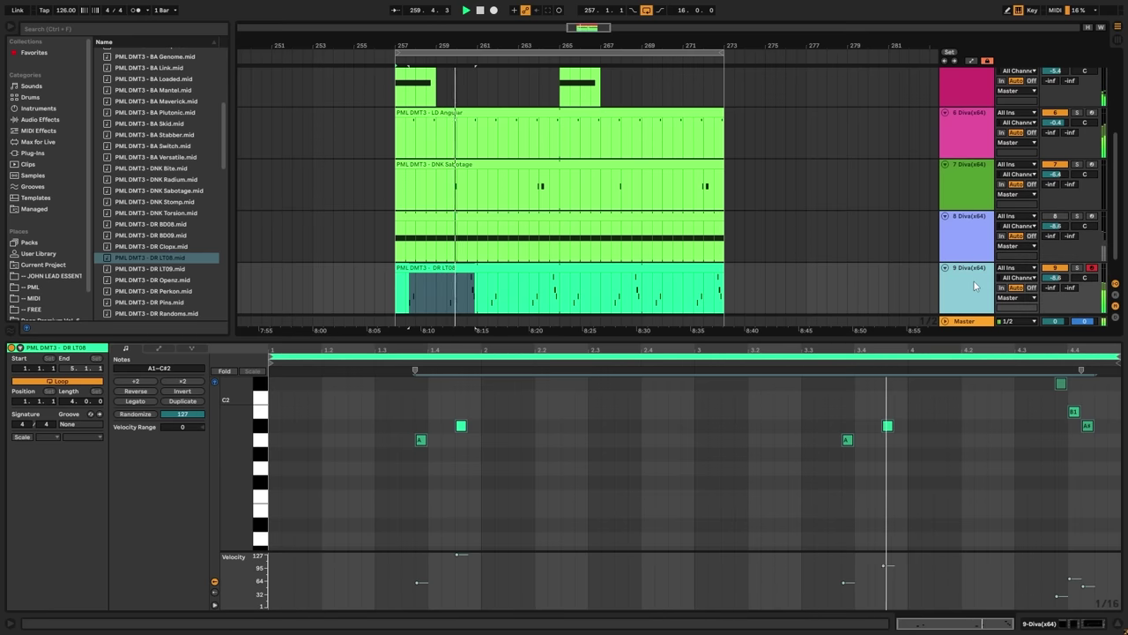
scroll(952, 270, down, 2)
drag(1058, 253, 1058, 235)
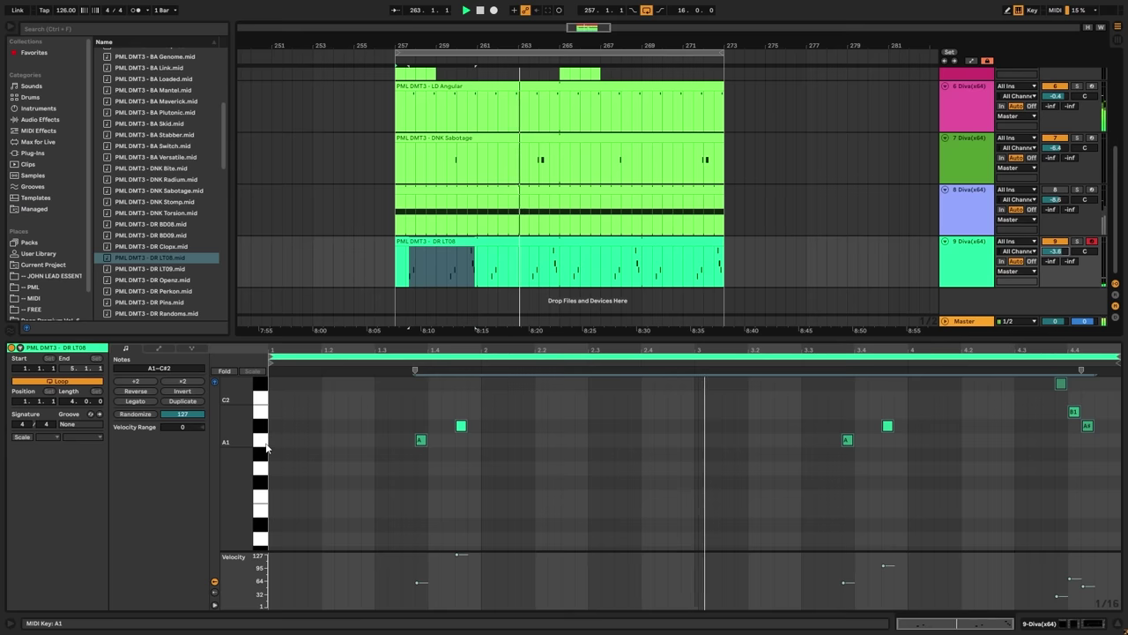
- Try transposing all notes of the DR LT08 clip up one octave during playback
click(322, 448)
key(ctrl+a)
key(shift+Up)
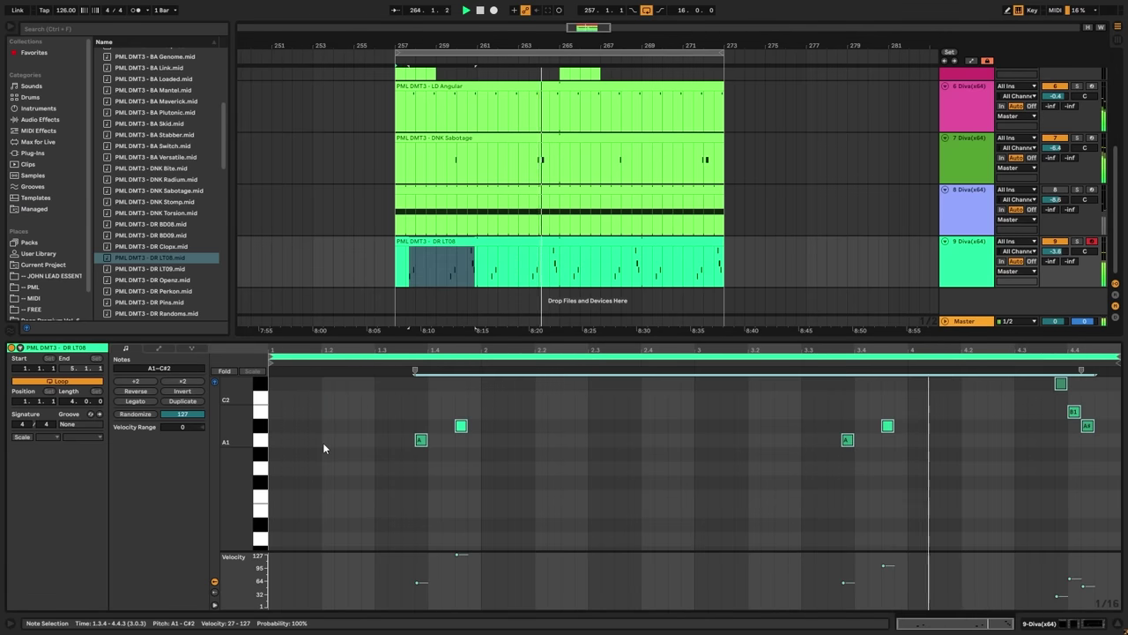
key(shift+Down)
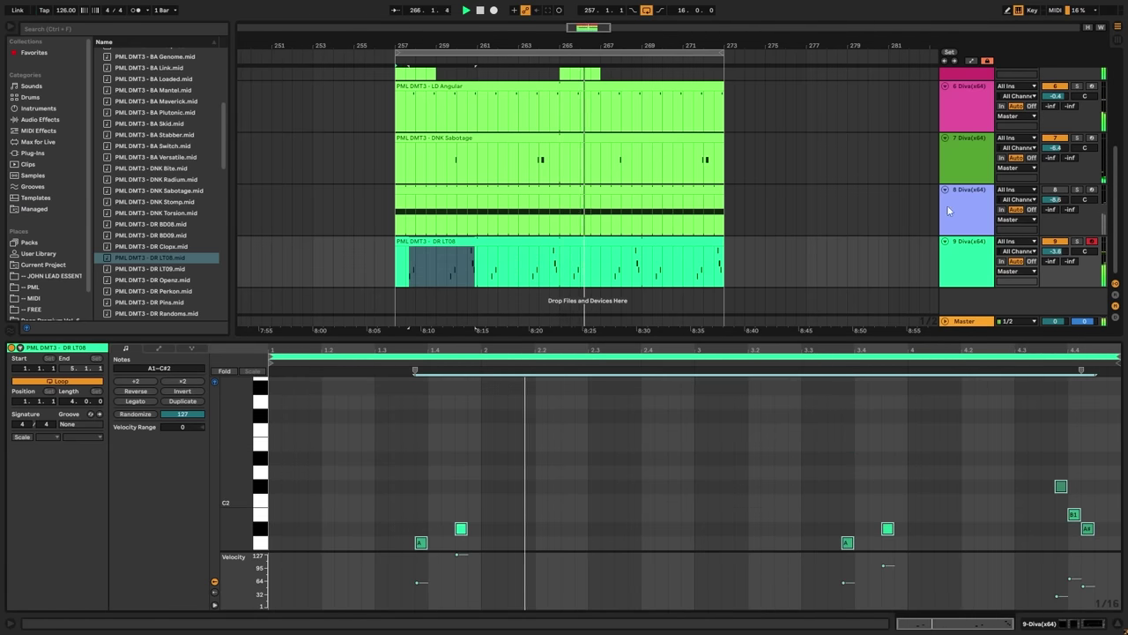
- Raise the first note of the DR LT08 clip to C2 and lower the second note to A1
scroll(453, 468, down, 2)
drag(344, 450, 427, 508)
key(Up)
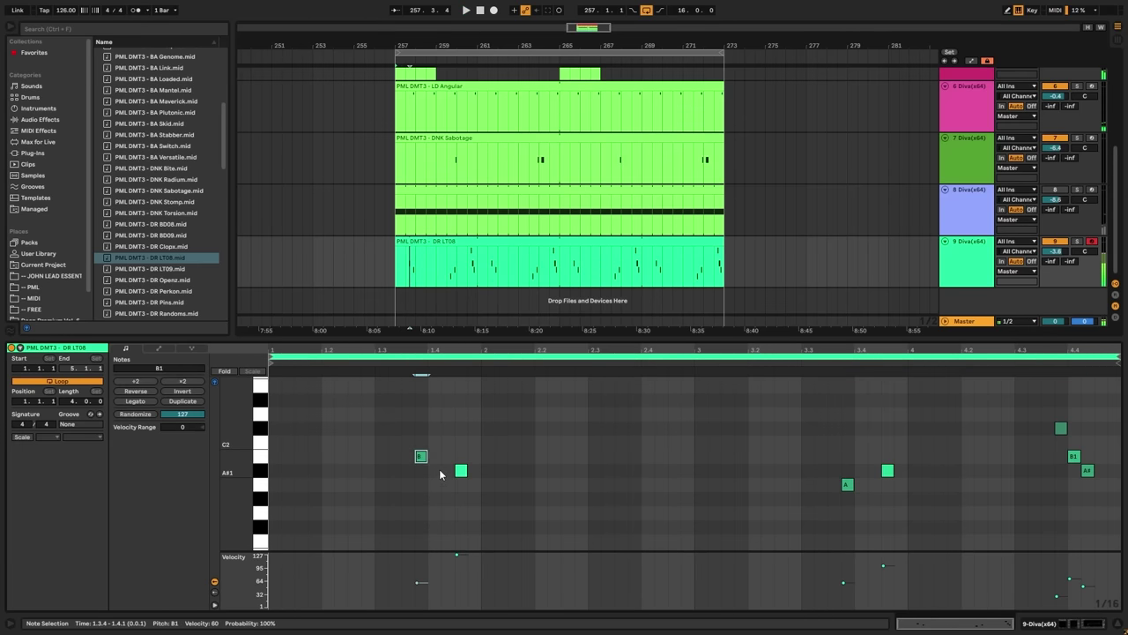
key(Up)
click(455, 465)
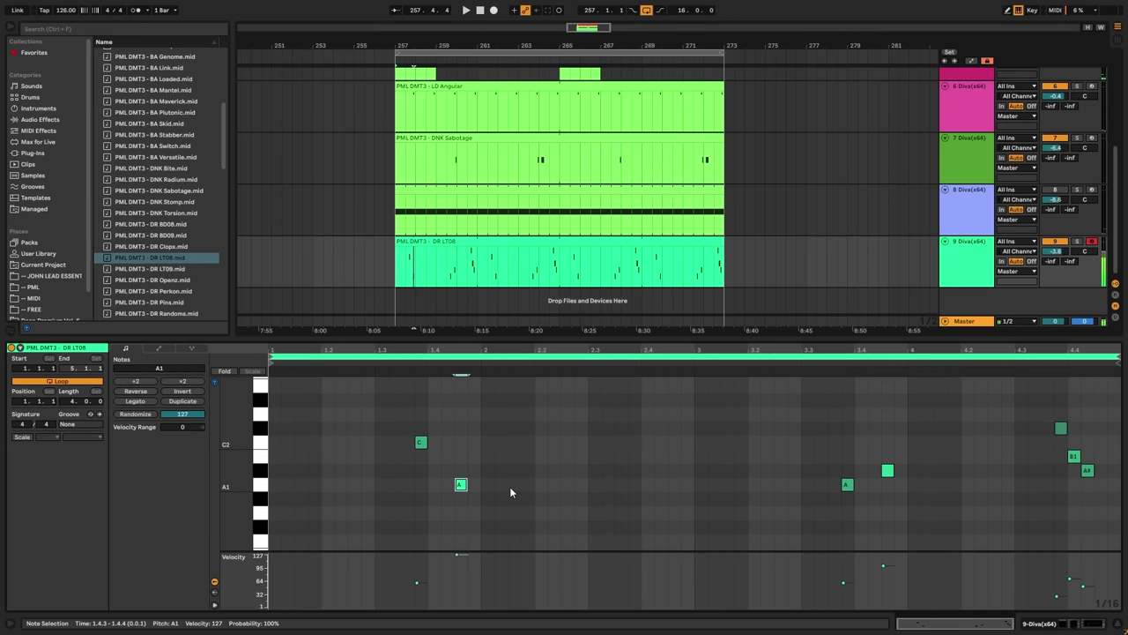
- Raise the third note of the DR LT08 clip, near beat 3.4, to C2
click(847, 484)
key(Up)
key(Up)
key(Up)
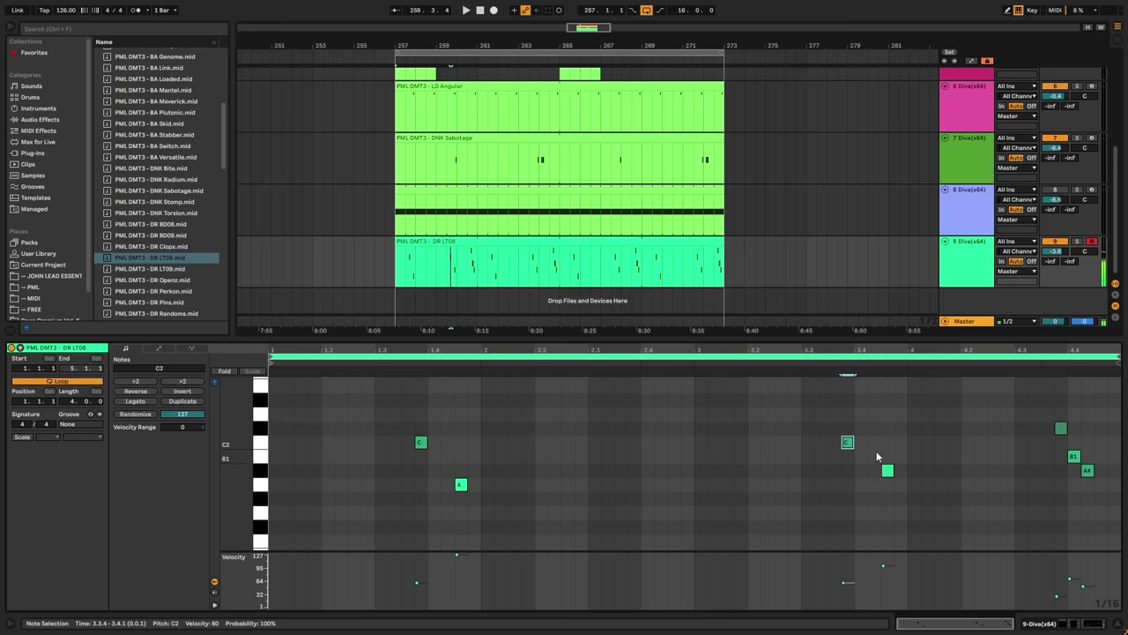
- Lower the DR LT08 clip's fourth note to A1 and copy its first C2–A1 pair to start at 2.3.4, auditioning the pattern
key(space)
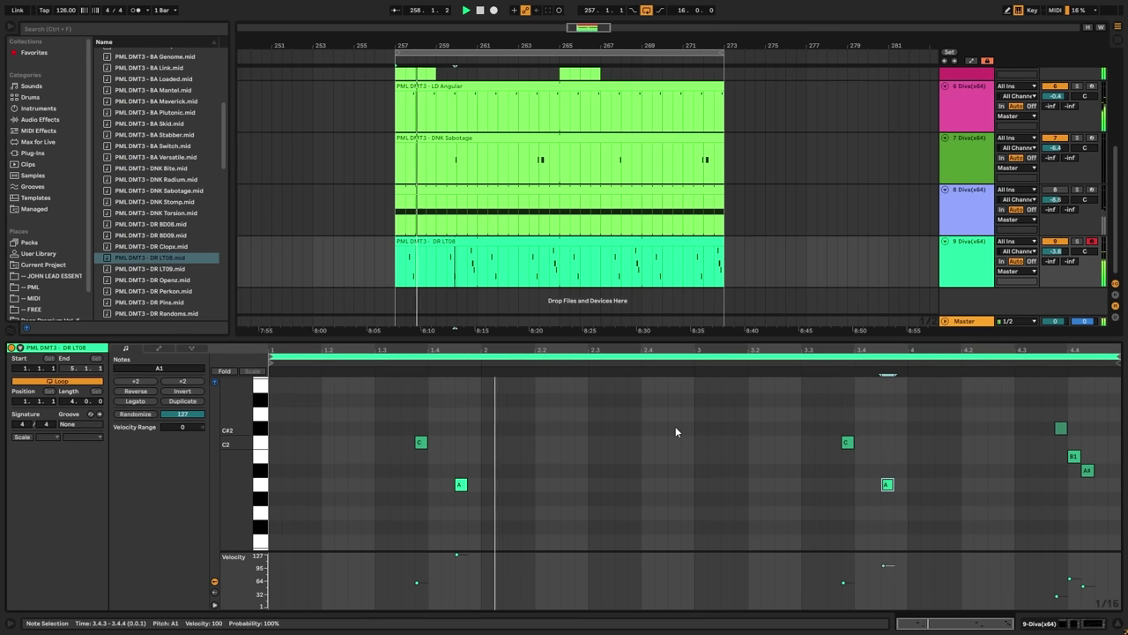
drag(378, 423, 677, 457)
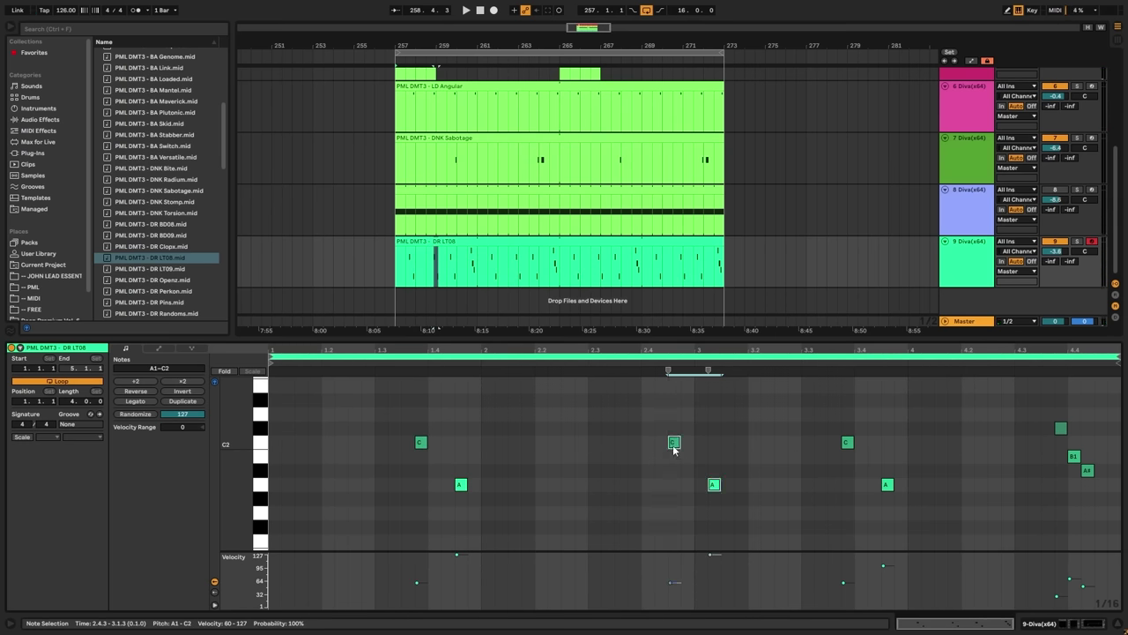
mouse_move(657, 451)
mouse_down()
mouse_move(629, 457)
mouse_move(636, 448)
mouse_up()
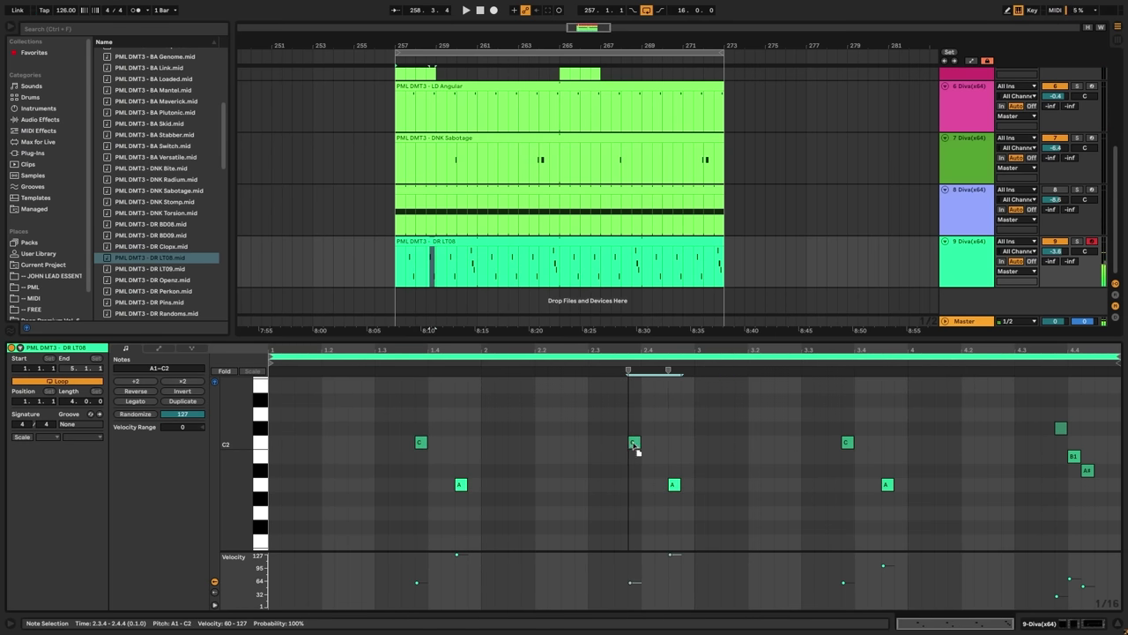
key(space)
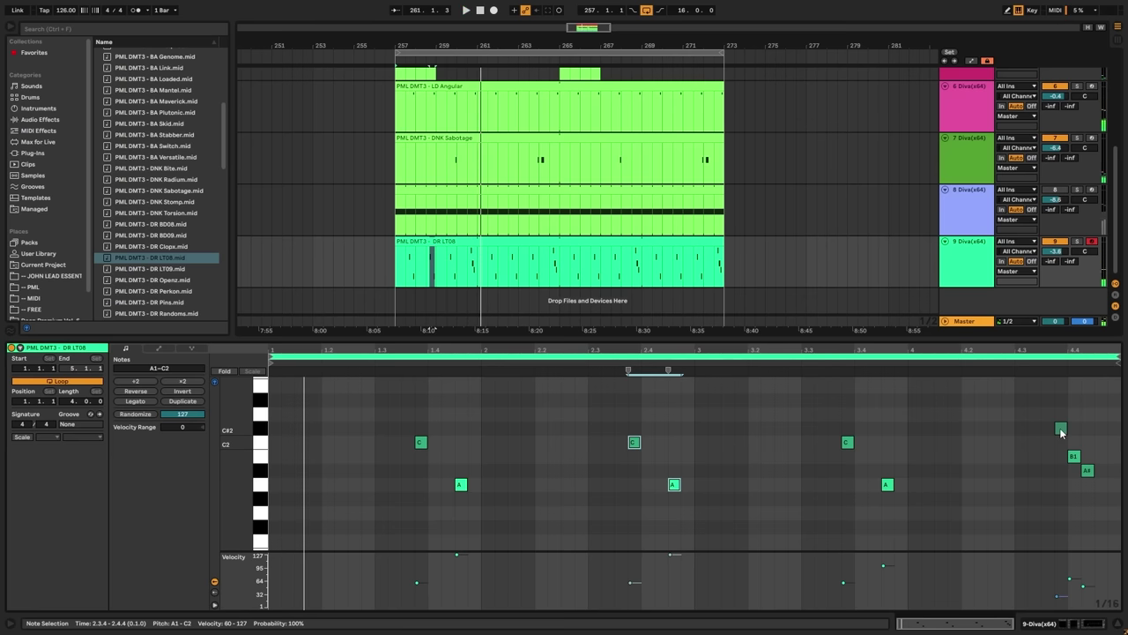
- Lower the note at 4.3.4 to C2 and the clip's last note to A1, temporarily soloing track 9 to audition the pattern
drag(1060, 432, 1064, 448)
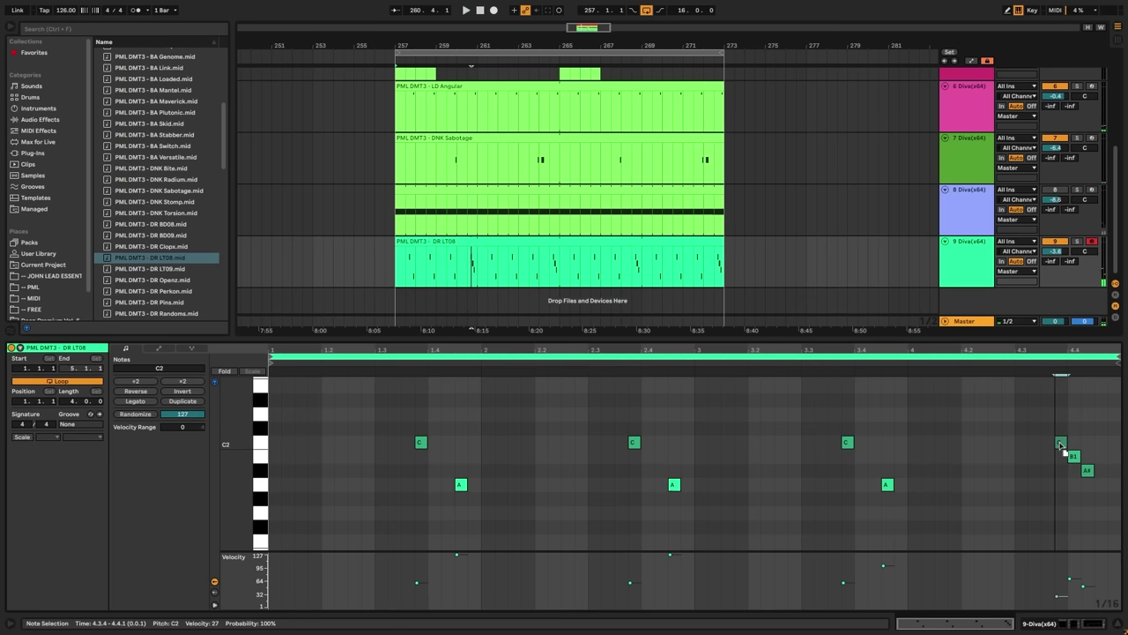
key(space)
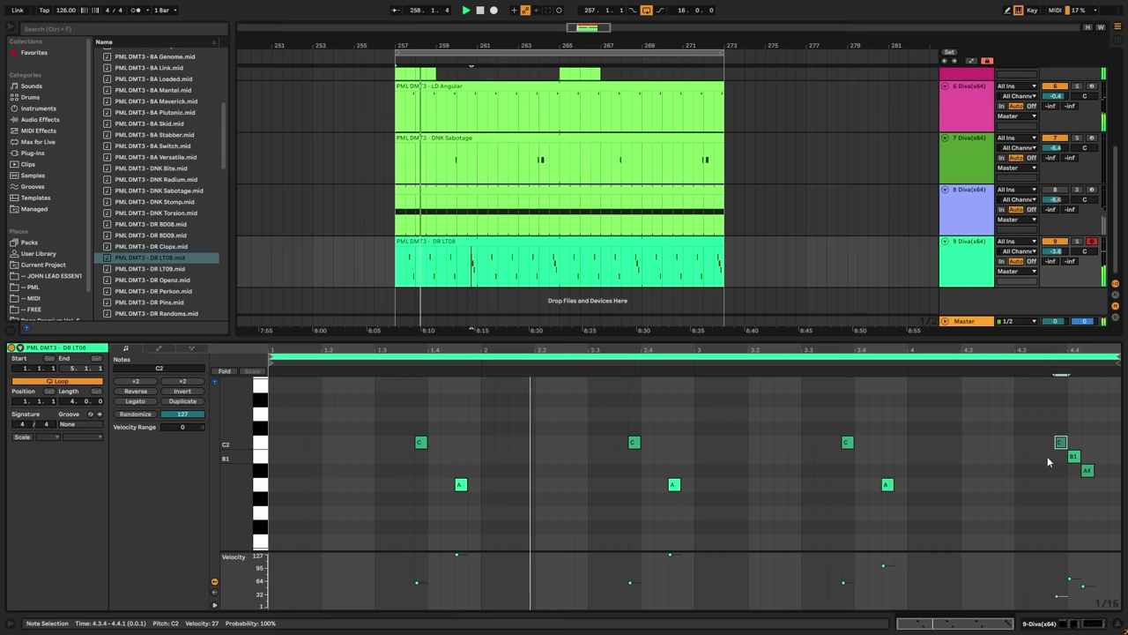
click(969, 277)
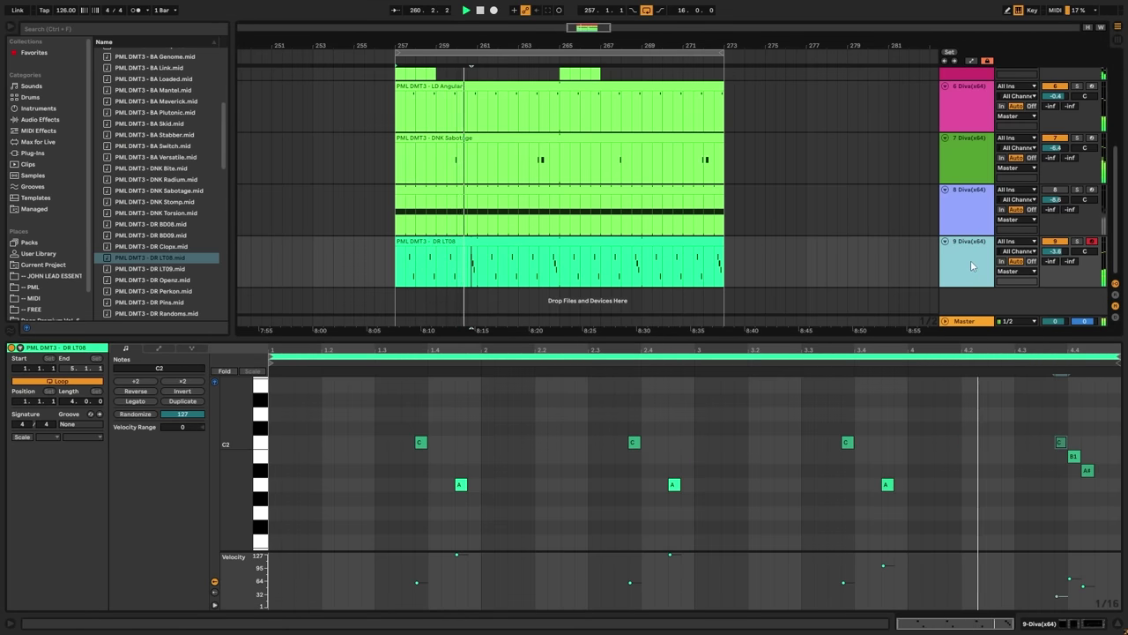
click(1077, 241)
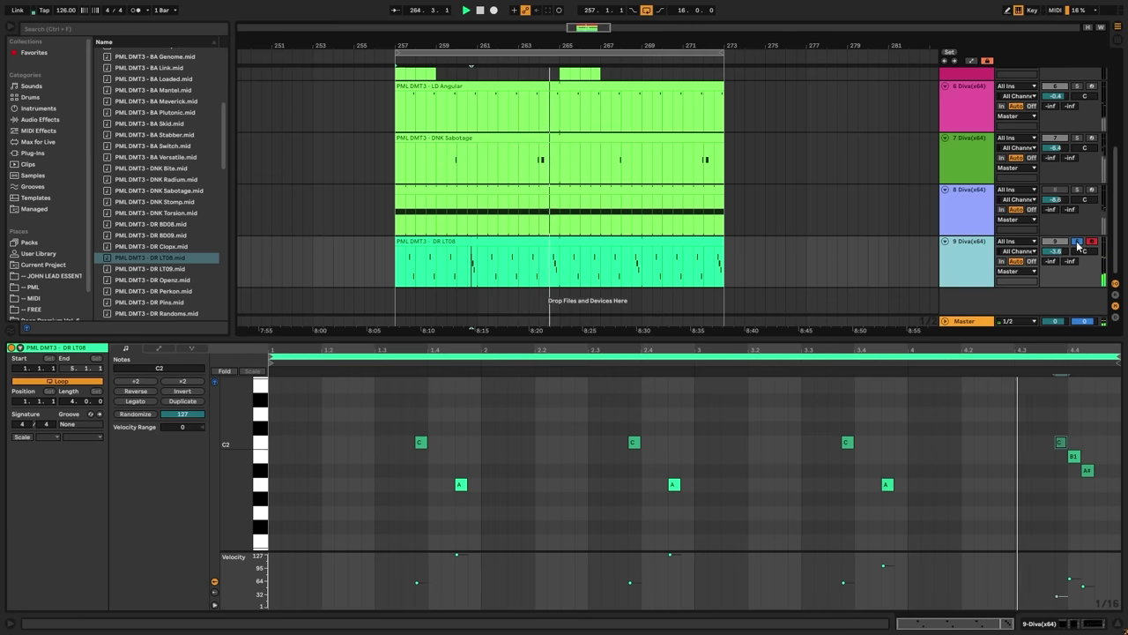
click(1088, 471)
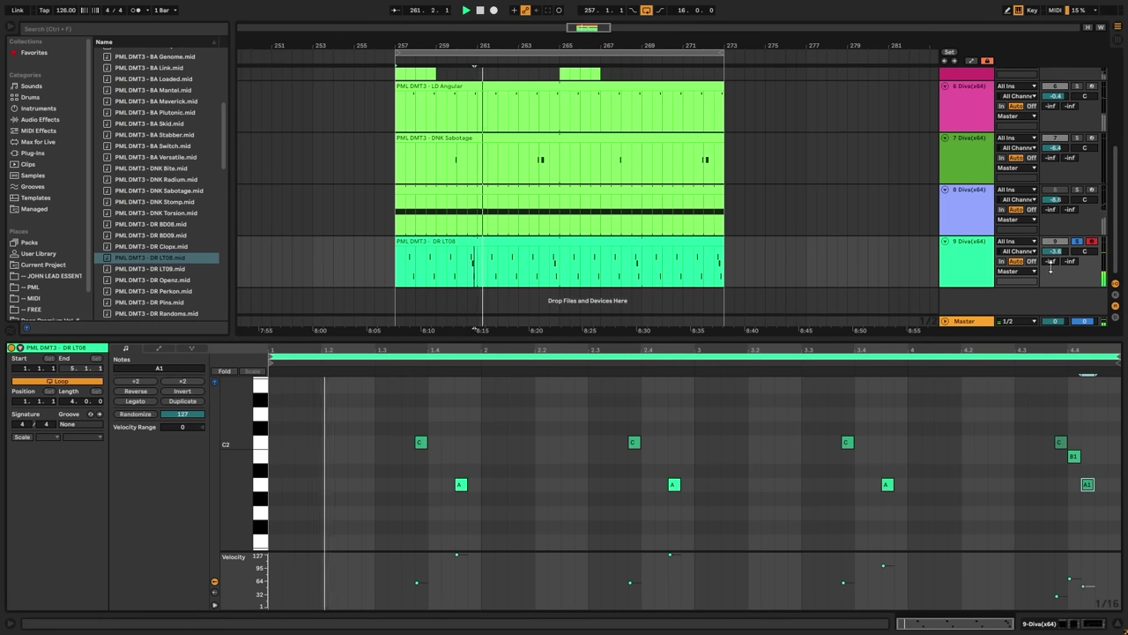
click(1079, 242)
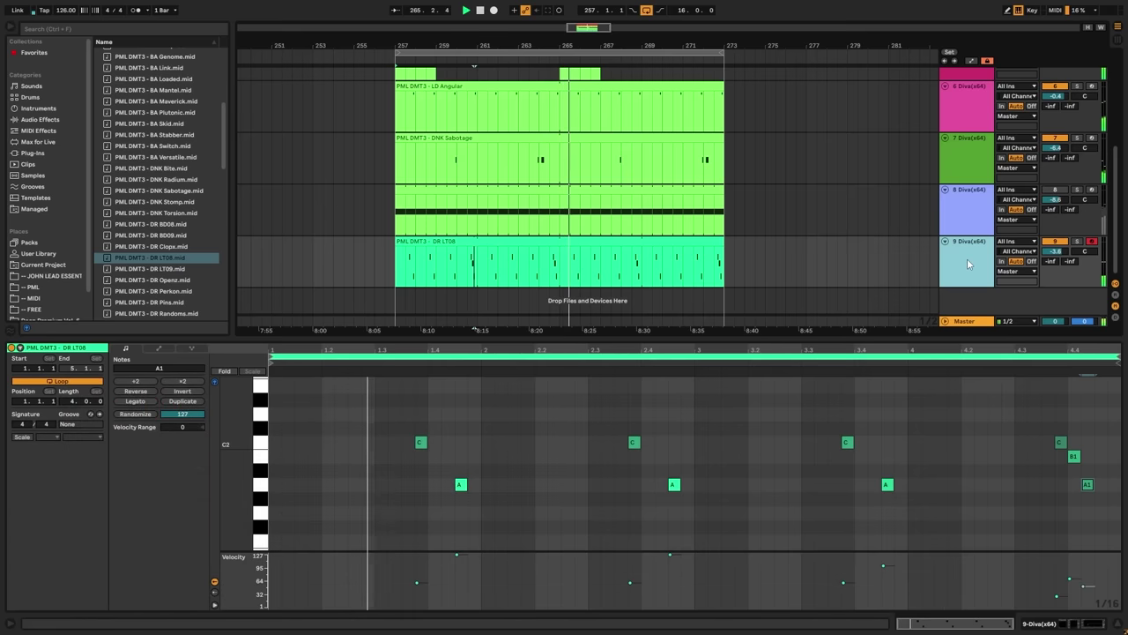
- Show track 9's device chain during playback
click(961, 258)
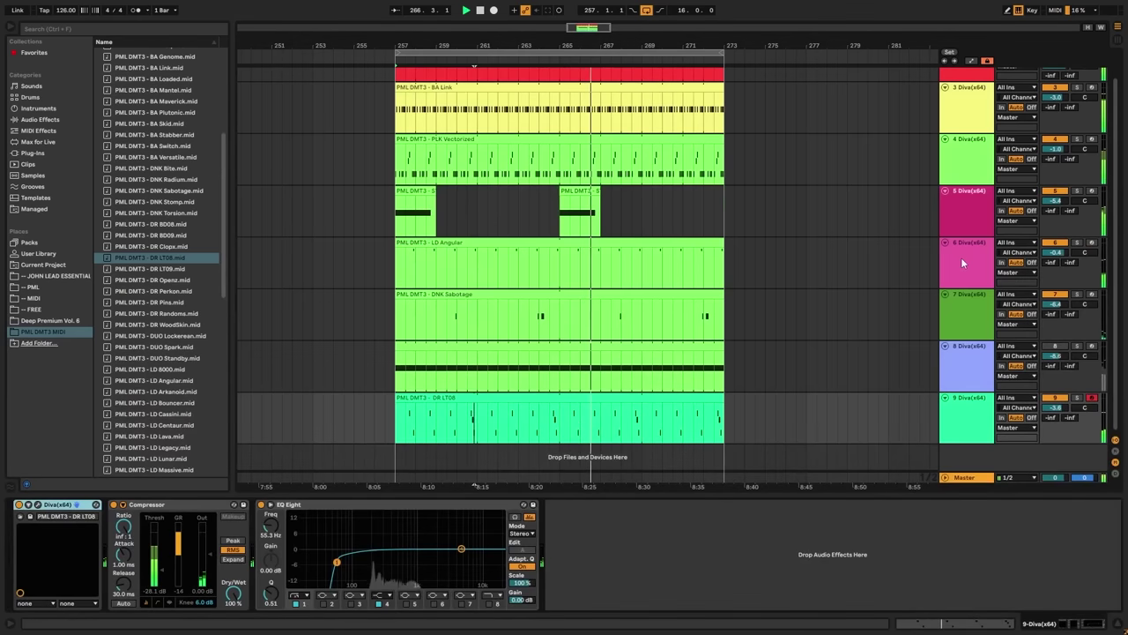